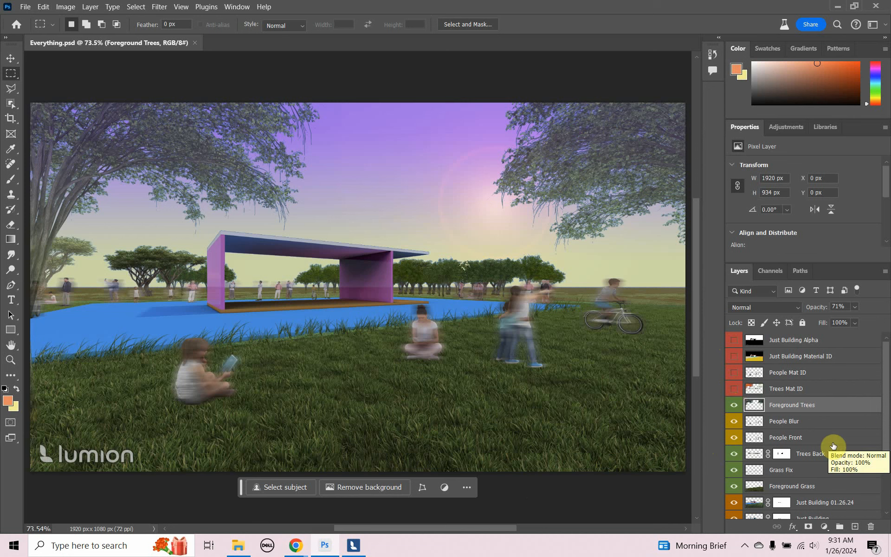
# - Hide every visible layer of Everything.psd, and show only Foreground Trees, People Blur and People Front again
pyautogui.scroll(-3, 867, 425)
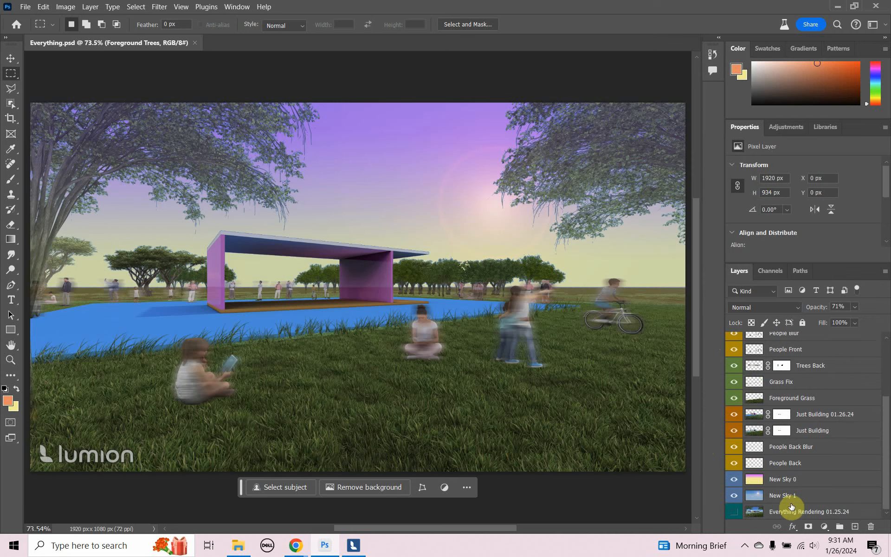
pyautogui.moveTo(727, 497); pyautogui.dragTo(739, 416)
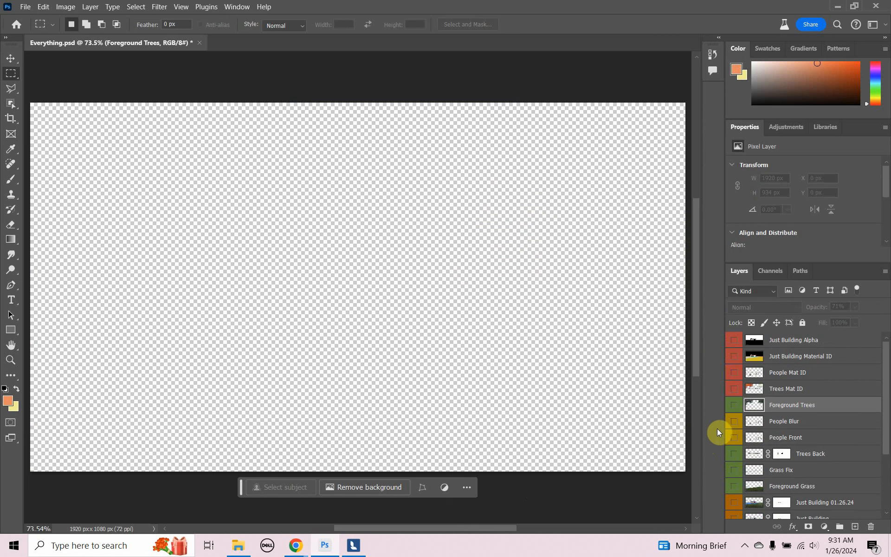
pyautogui.click(734, 405)
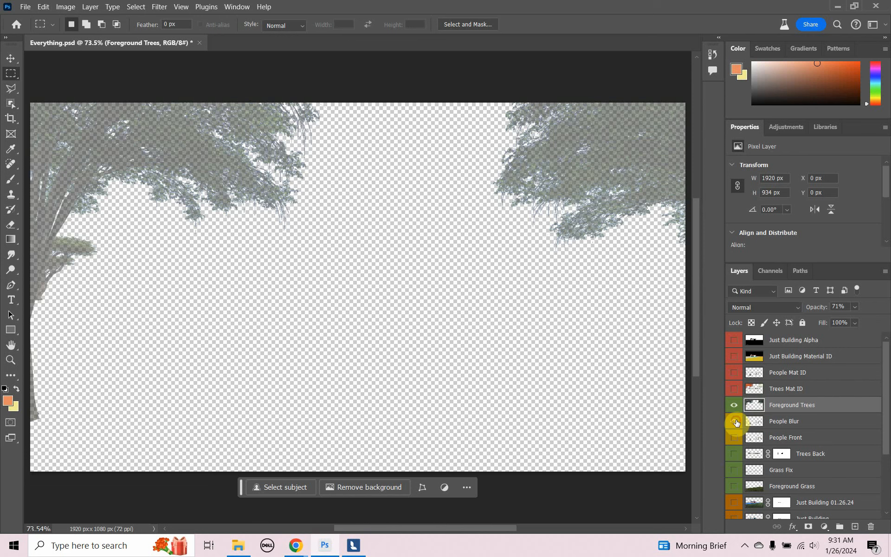
pyautogui.click(735, 421)
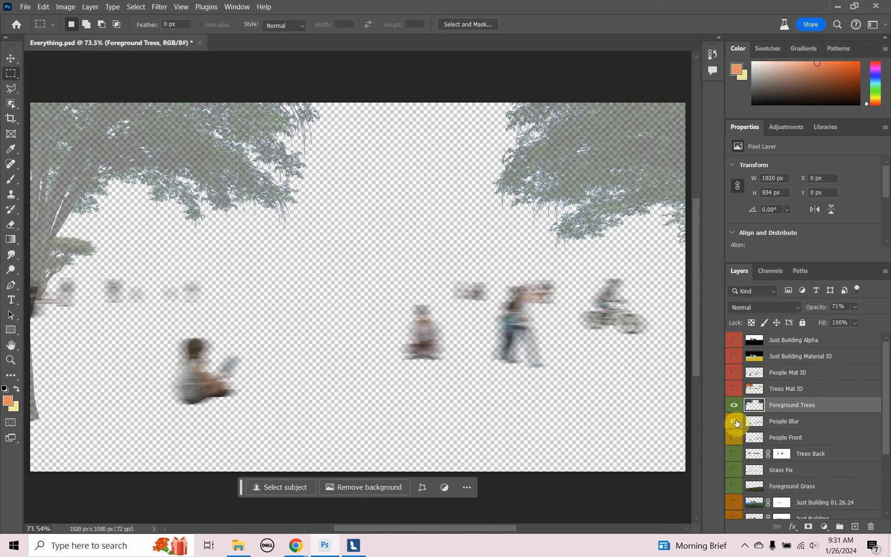
pyautogui.click(737, 437)
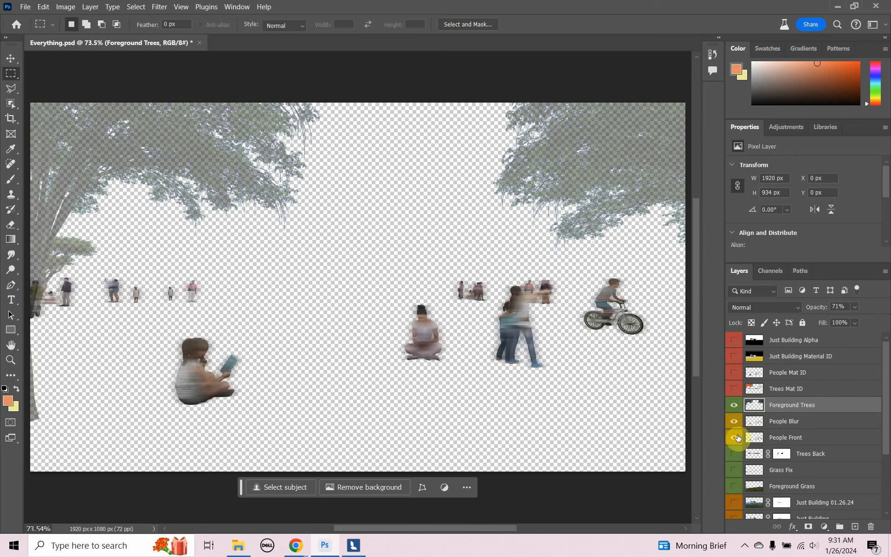
# - Show the Trees Back, Grass Fix and Foreground Grass layers
pyautogui.click(735, 453)
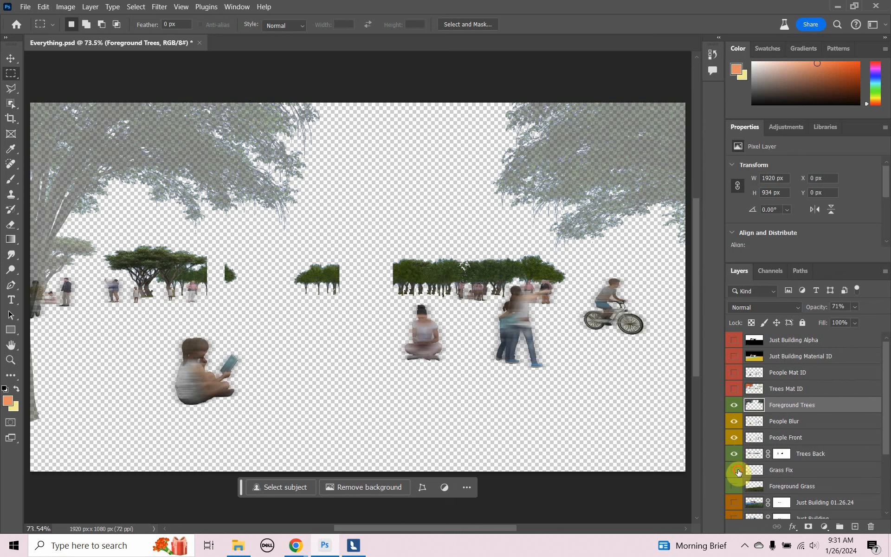
pyautogui.click(736, 471)
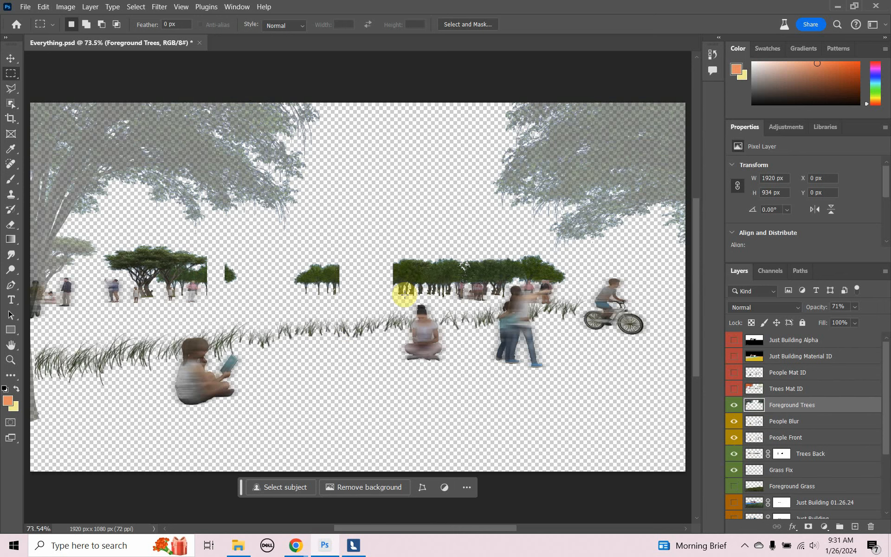
pyautogui.click(733, 486)
# - Show the Just Building 01.26.24 and Just Building layers, toggling the visibility of Just Building 01.26.24 to compare them
pyautogui.scroll(-1, 745, 476)
pyautogui.scroll(-1, 747, 473)
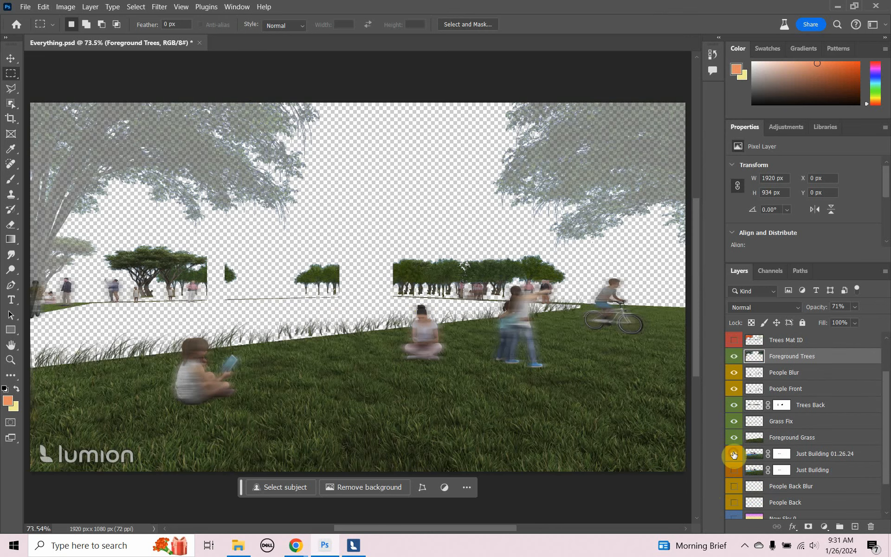
pyautogui.click(734, 453)
pyautogui.click(734, 471)
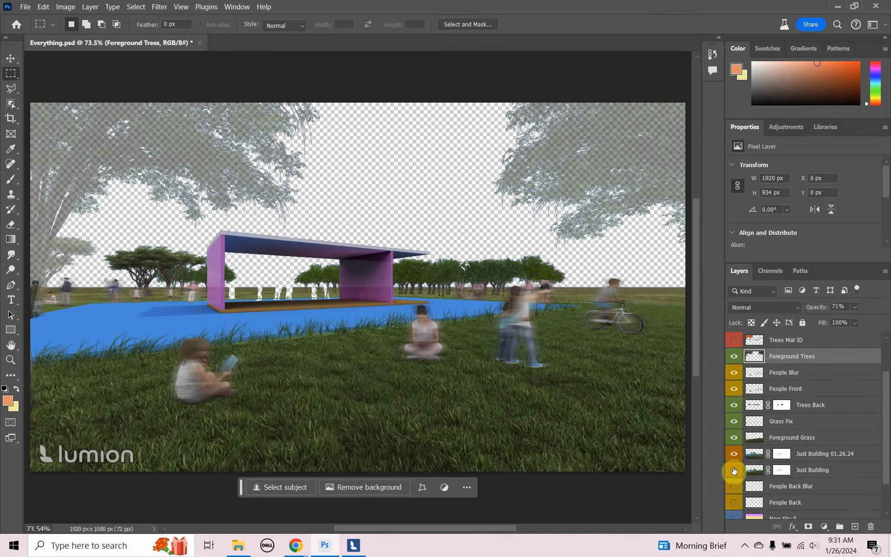
pyautogui.click(735, 454)
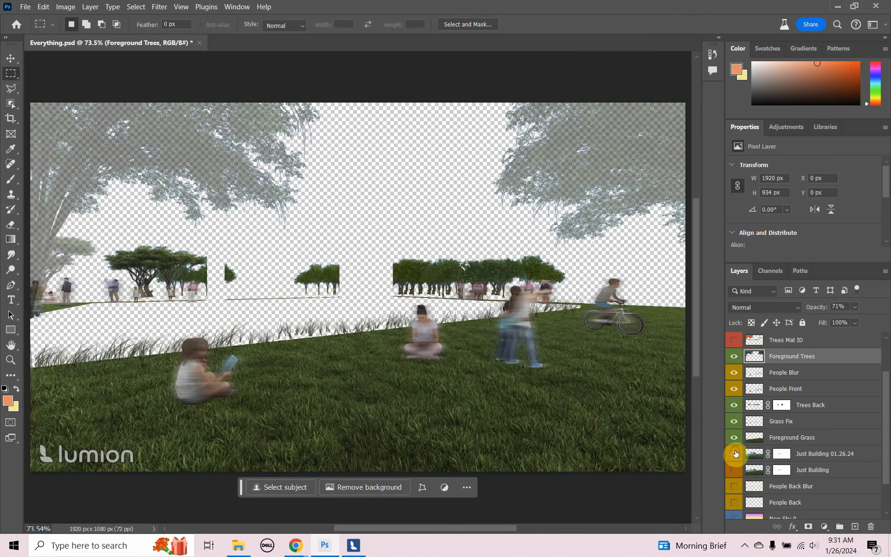
pyautogui.click(735, 453)
pyautogui.click(735, 472)
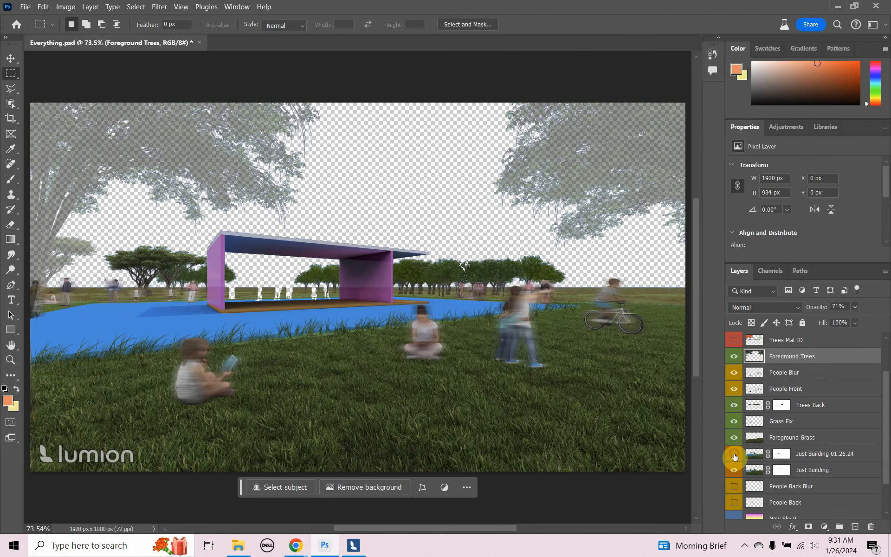
pyautogui.click(734, 456)
pyautogui.click(735, 454)
# - Show the People Back Blur and People Back layers
pyautogui.click(734, 488)
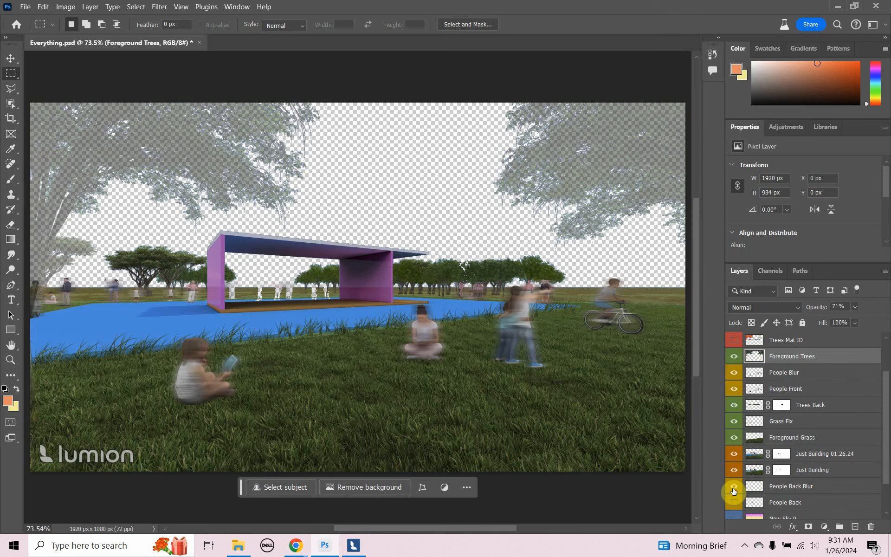
pyautogui.scroll(-2, 734, 491)
pyautogui.click(734, 462)
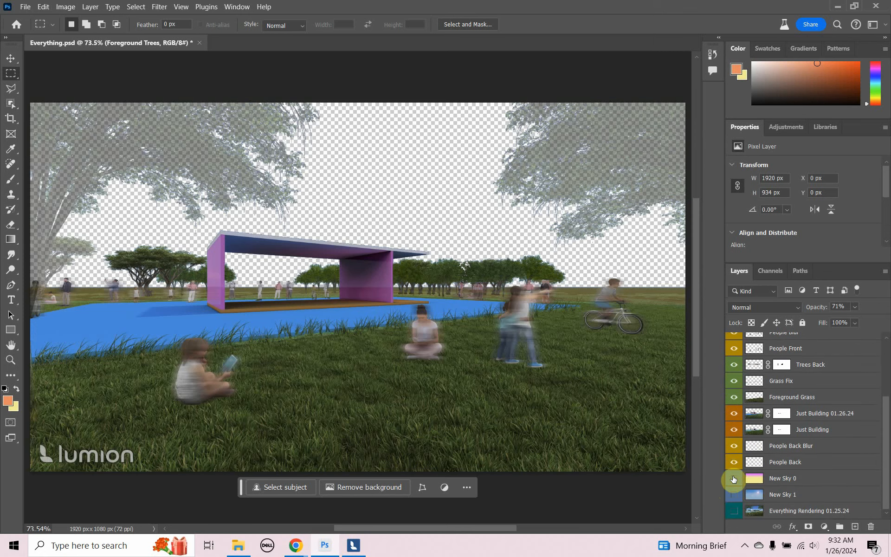
# - Show the New Sky 0 and New Sky 1 layers, switching New Sky 0 off and on to compare the skies
pyautogui.click(734, 478)
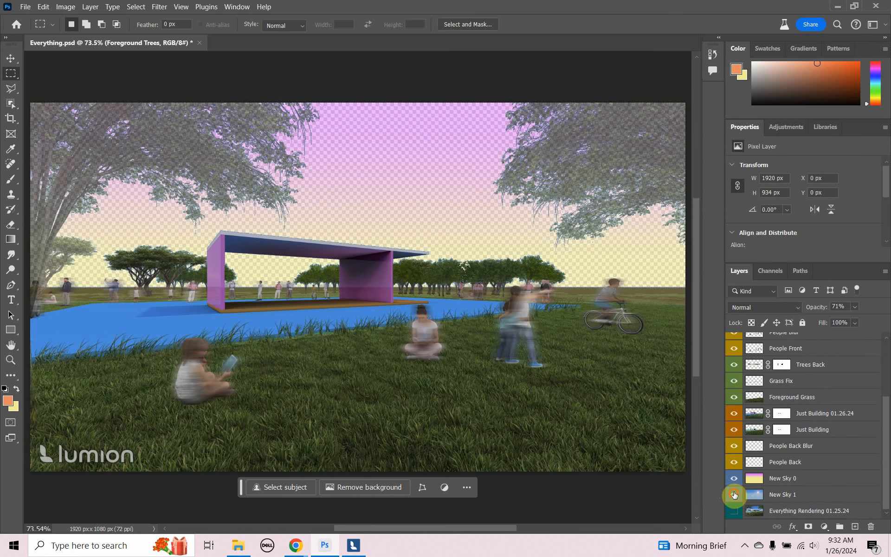
pyautogui.click(734, 495)
pyautogui.click(734, 479)
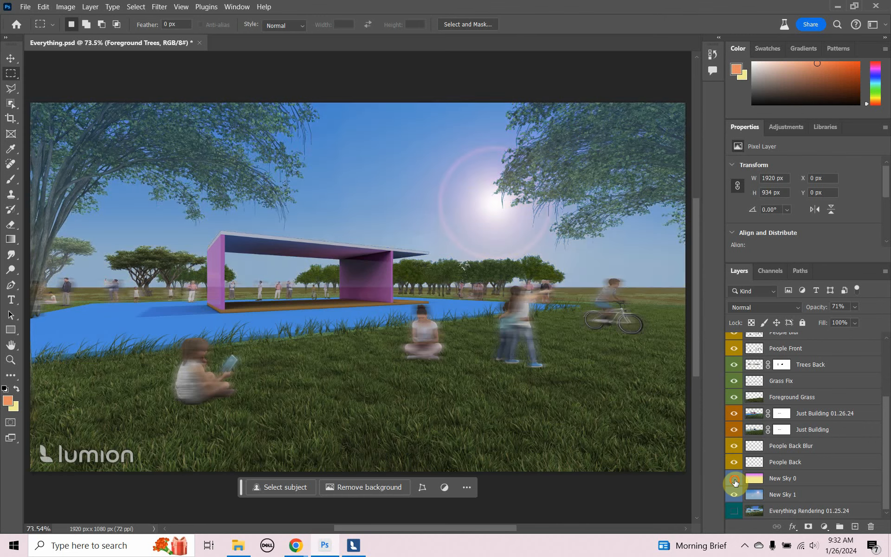
pyautogui.click(735, 481)
pyautogui.click(735, 512)
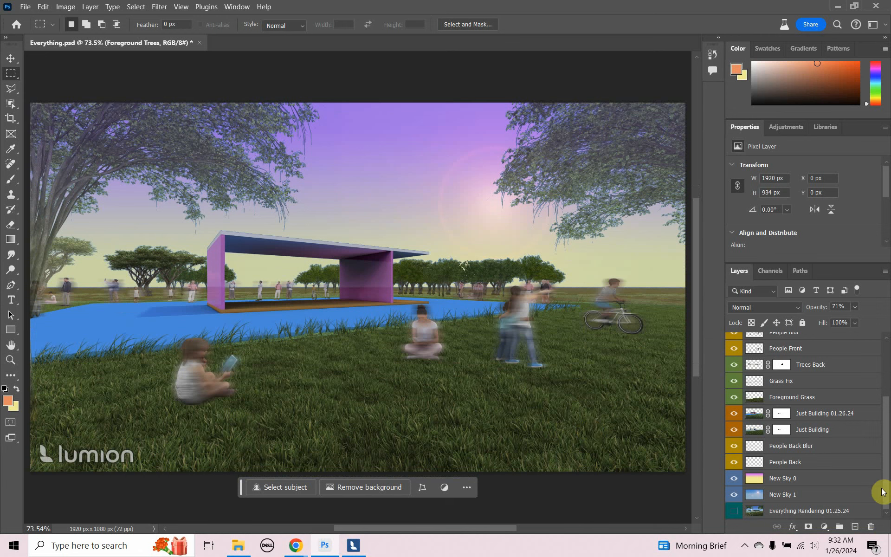
pyautogui.scroll(1, 887, 492)
pyautogui.moveTo(886, 492)
pyautogui.mouseDown()
pyautogui.moveTo(885, 418)
pyautogui.moveTo(886, 490)
pyautogui.mouseUp()
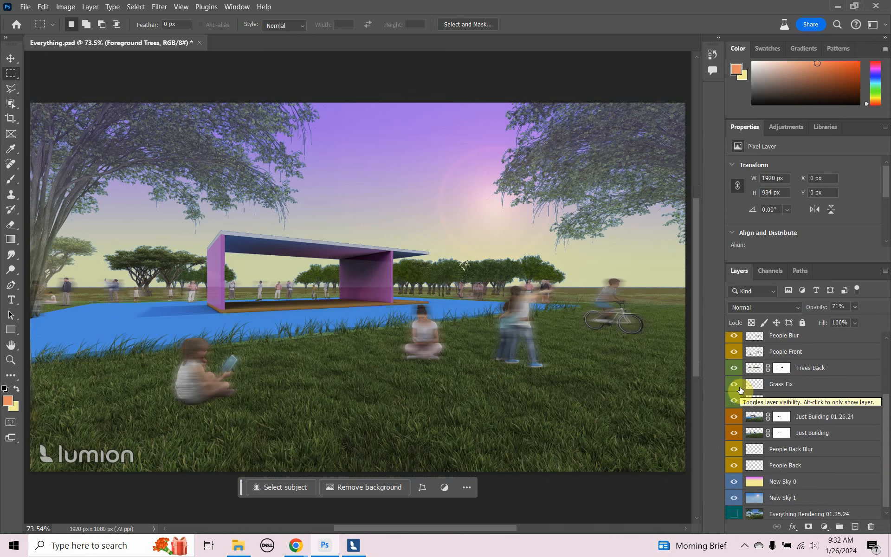
pyautogui.scroll(1, 592, 412)
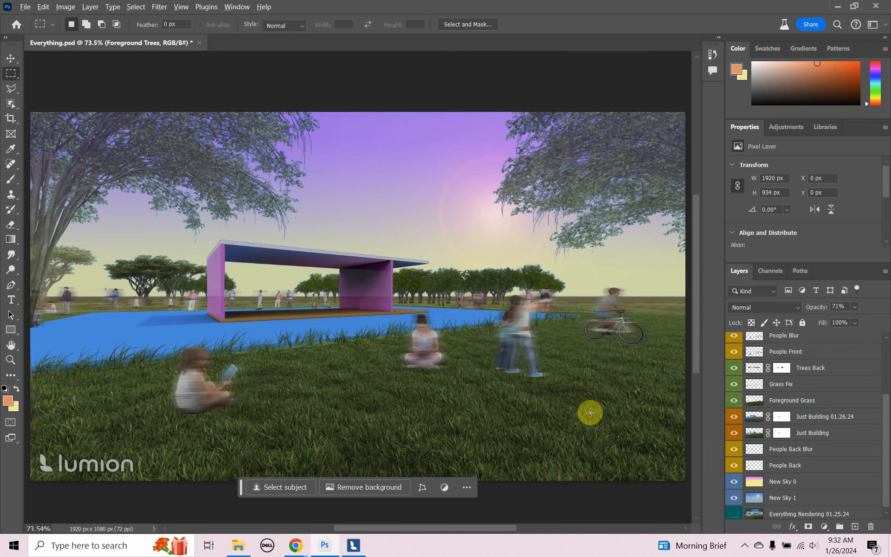
# - Switch to the YouTube channel page in Chrome, subscribe to the channel and turn on all of its notifications
pyautogui.hotkey('alt', 'Tab')
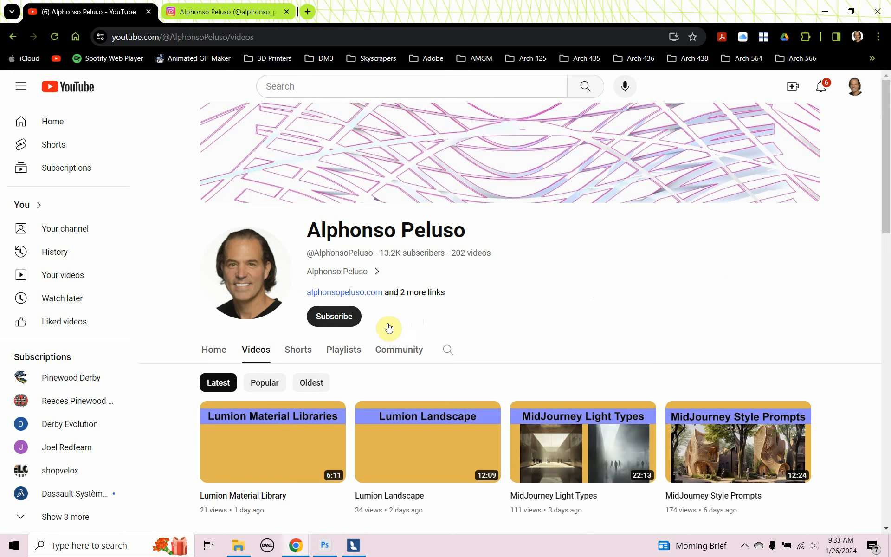
pyautogui.click(337, 317)
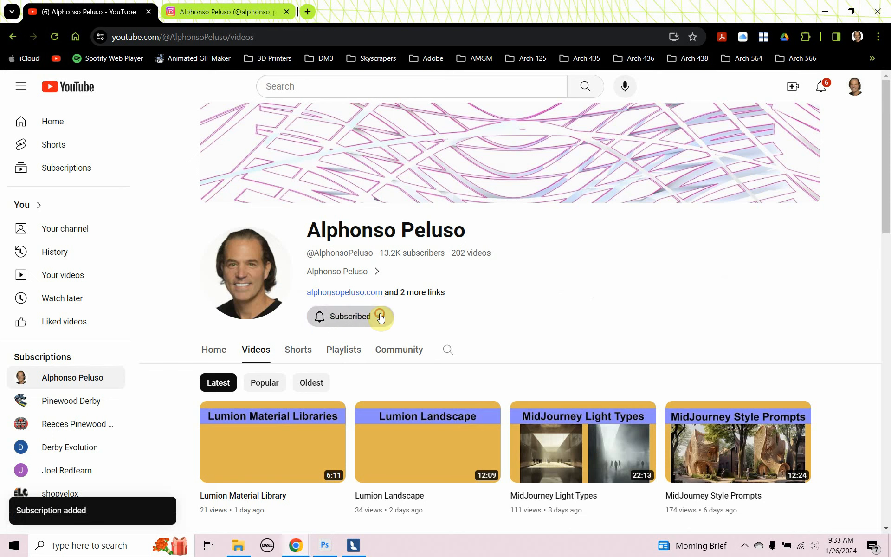
pyautogui.click(382, 317)
pyautogui.click(359, 342)
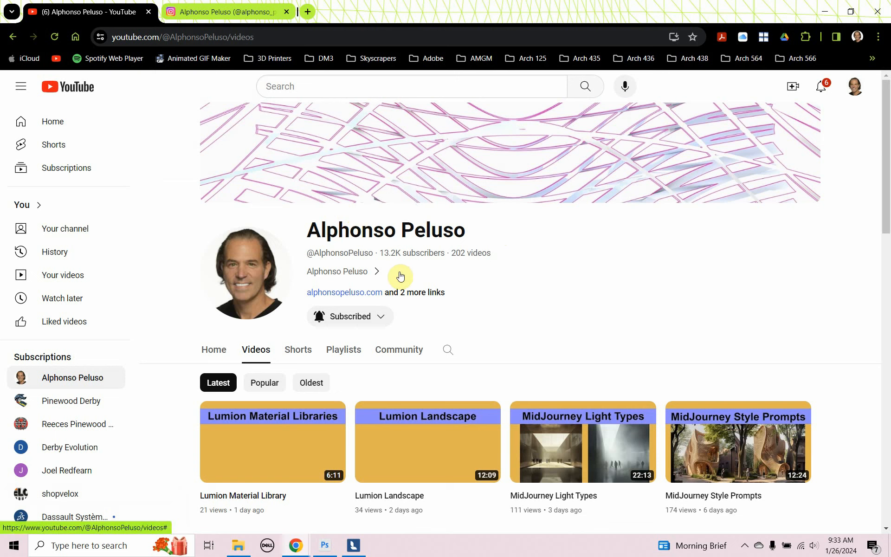
# - Look through the channel's latest uploaded videos and return to the channel header
pyautogui.scroll(-2, 400, 277)
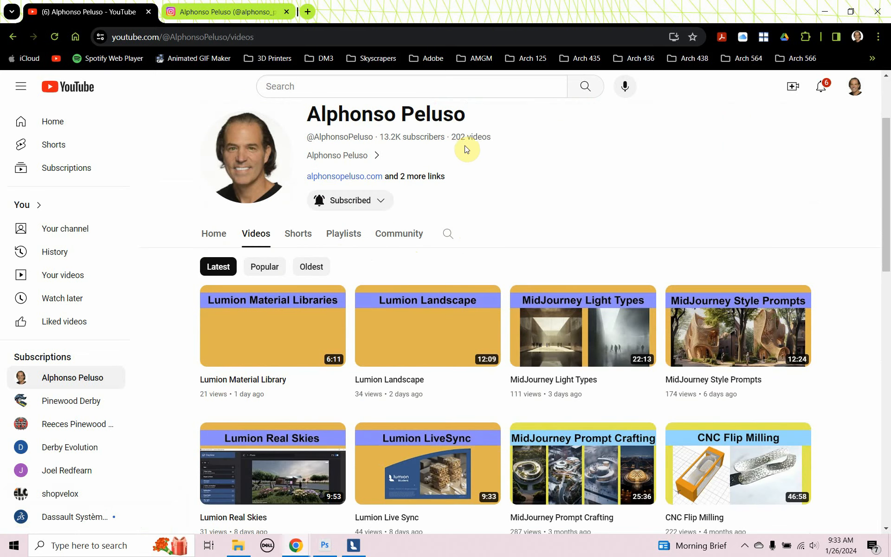
pyautogui.scroll(-1, 495, 255)
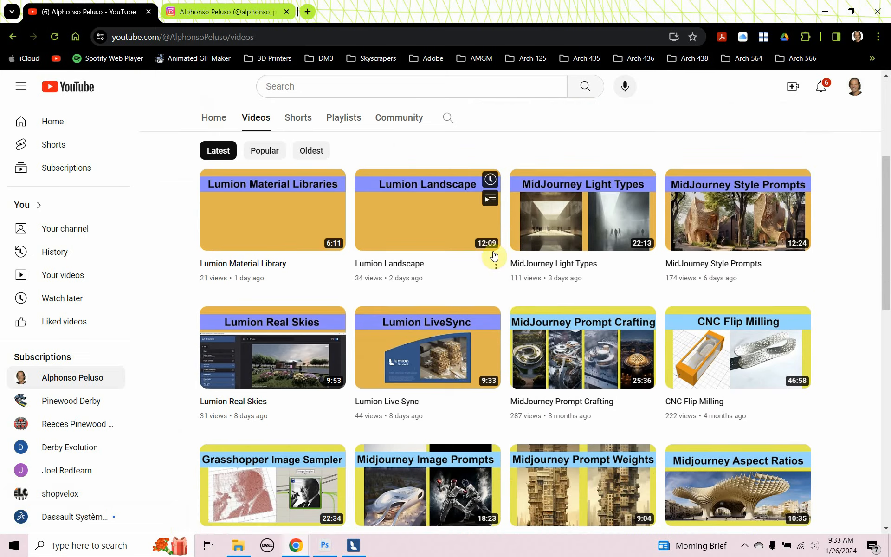
pyautogui.scroll(-2, 494, 254)
pyautogui.scroll(-2, 494, 254)
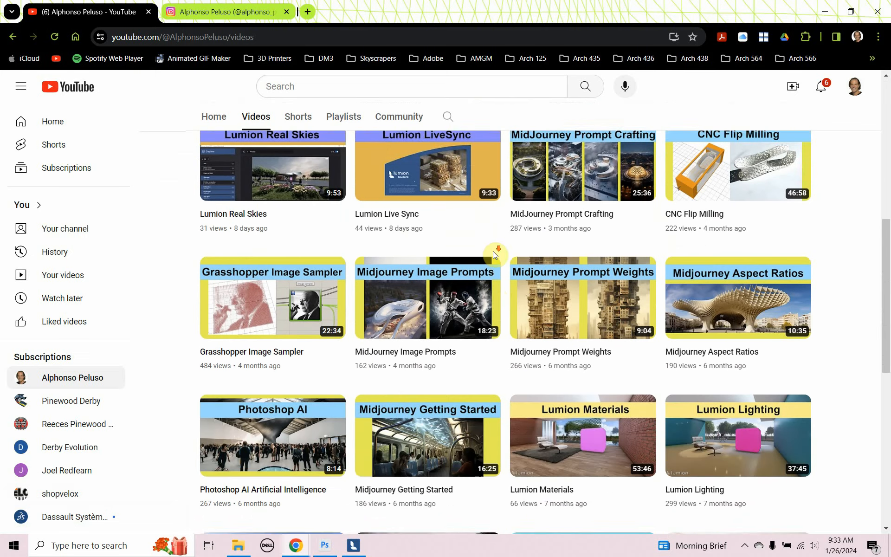
pyautogui.scroll(-1, 495, 255)
pyautogui.scroll(1, 494, 254)
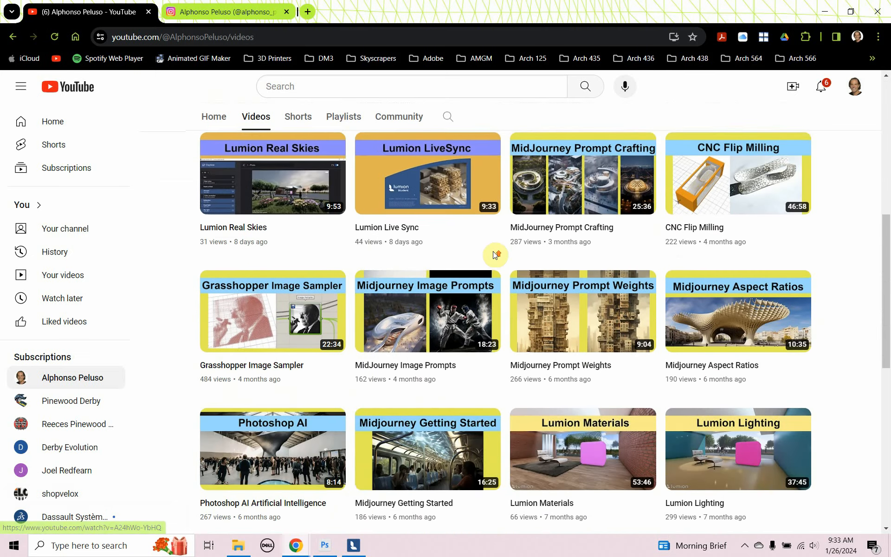
pyautogui.scroll(6, 495, 255)
pyautogui.scroll(1, 495, 255)
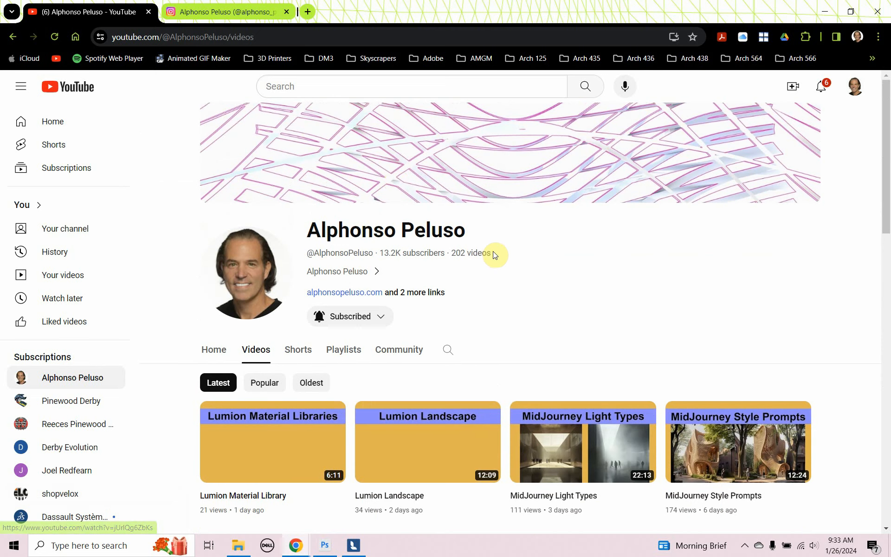
# - Open the Instagram profile page, look through its posts and return to the profile header
pyautogui.click(221, 20)
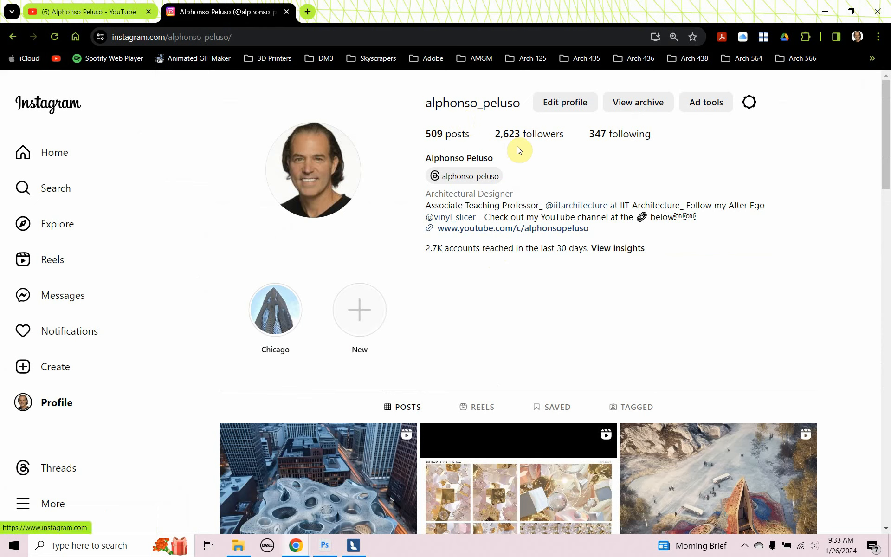
pyautogui.scroll(-5, 413, 290)
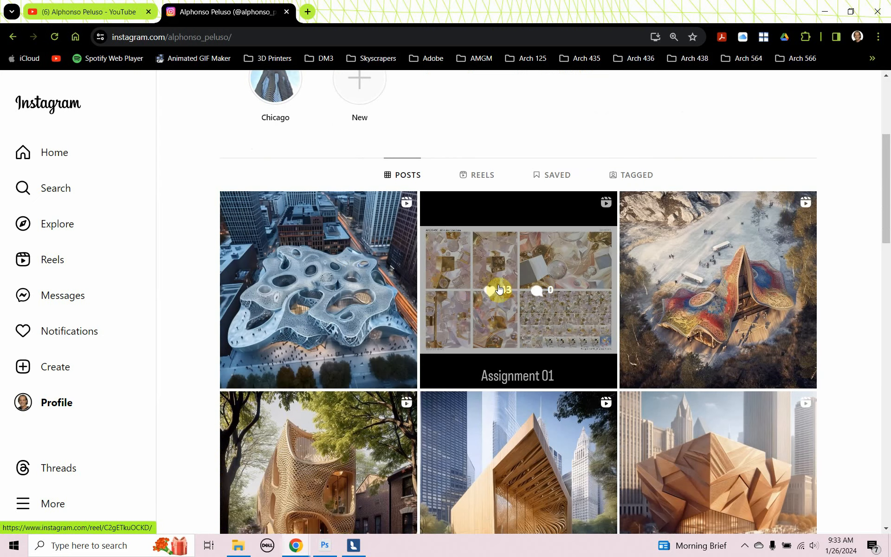
pyautogui.scroll(-1, 470, 273)
pyautogui.scroll(-17, 471, 273)
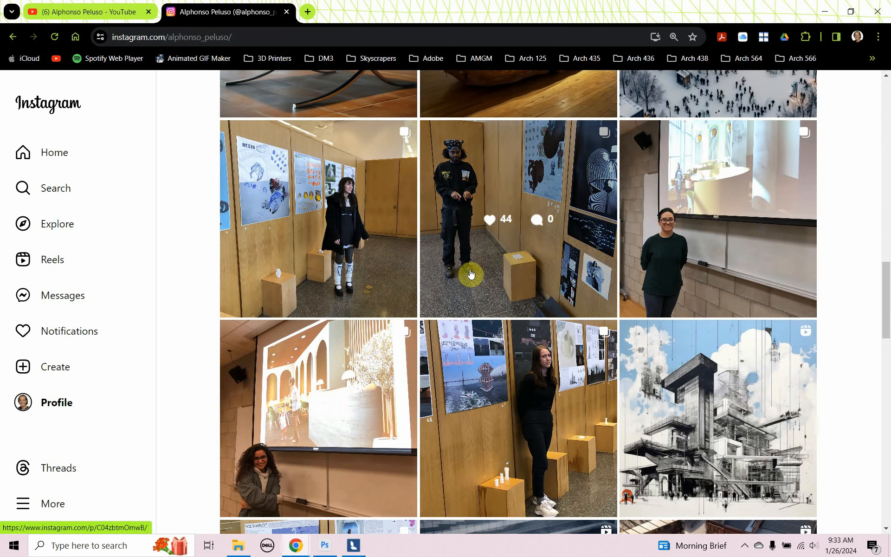
pyautogui.scroll(18, 530, 301)
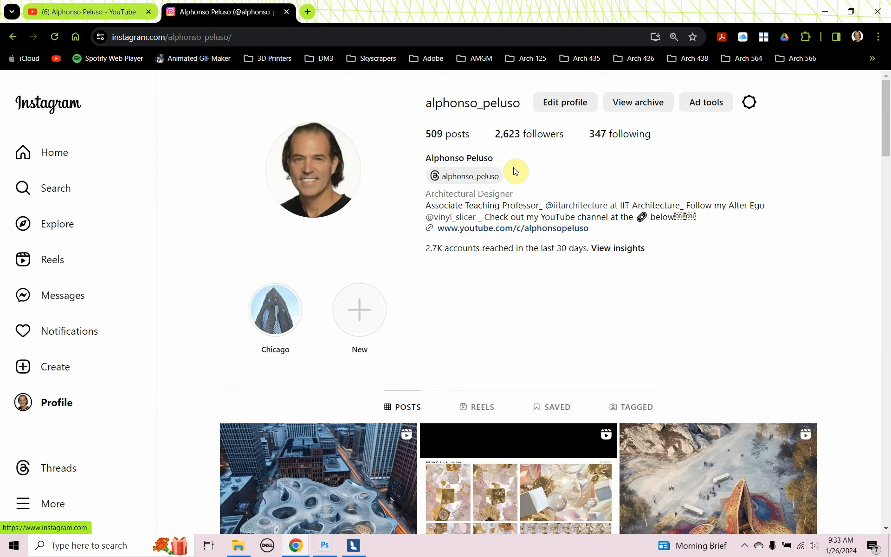
# - Return to Photoshop and close Everything.psd, saving its changes
pyautogui.hotkey('alt', 'Tab')
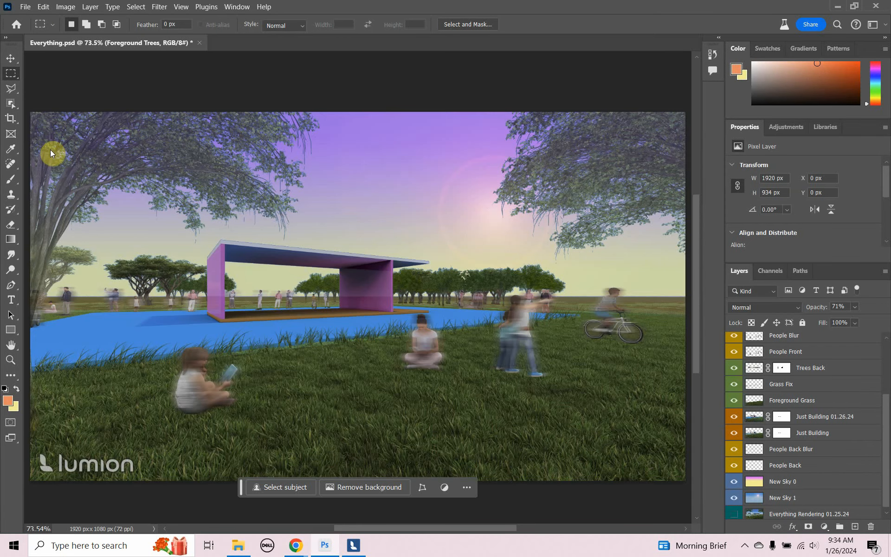
pyautogui.click(200, 43)
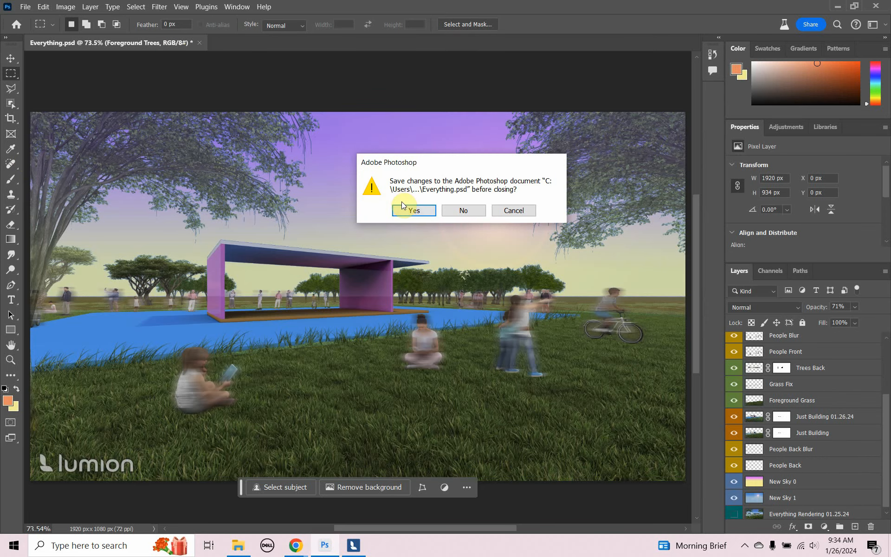
pyautogui.click(402, 209)
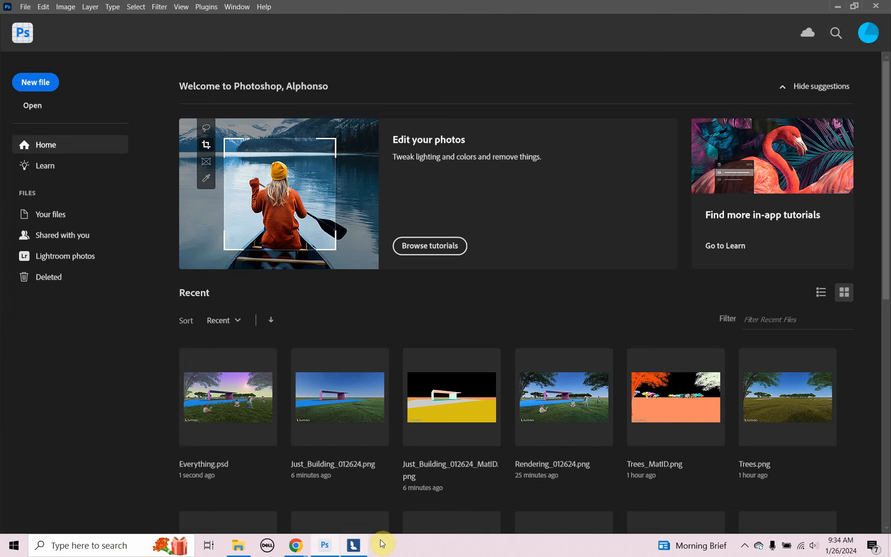
# - Switch to the open Lumion Student 2023 scene
pyautogui.moveTo(356, 547)
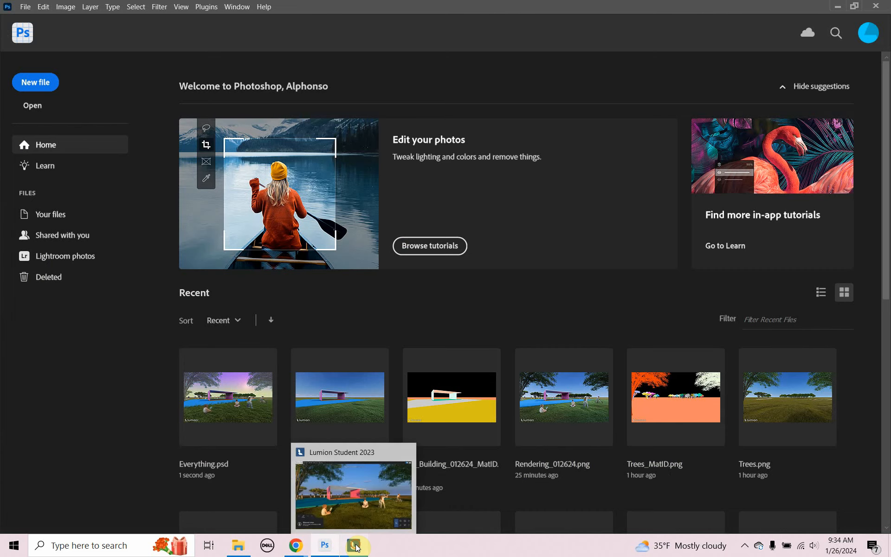
pyautogui.click(354, 546)
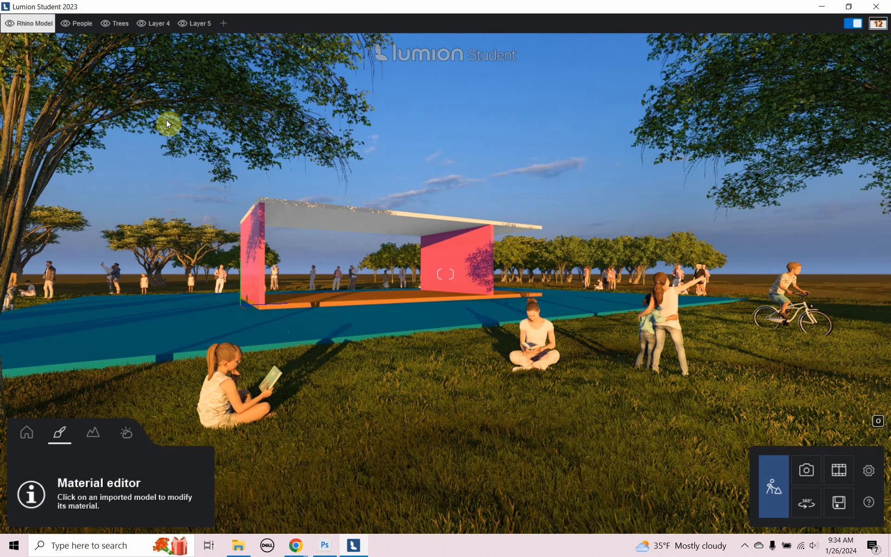
# - Isolate the Rhino Model, People and Trees layers in turn to examine each one, and show all the layers again
pyautogui.click(79, 23)
pyautogui.click(103, 23)
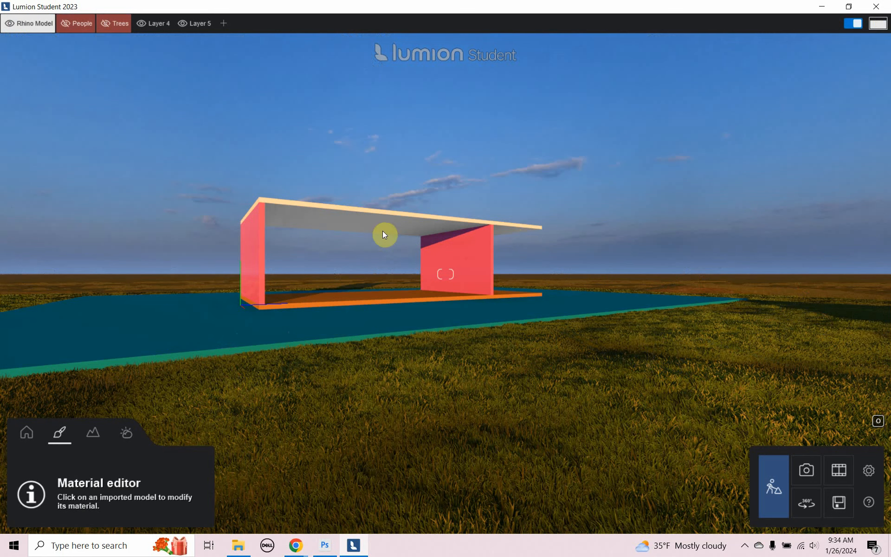
pyautogui.click(64, 29)
pyautogui.click(9, 24)
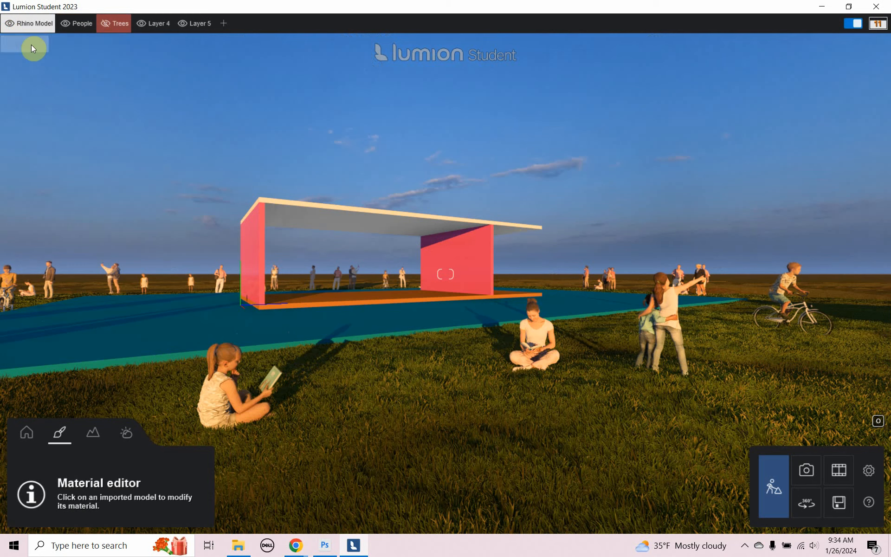
pyautogui.click(10, 24)
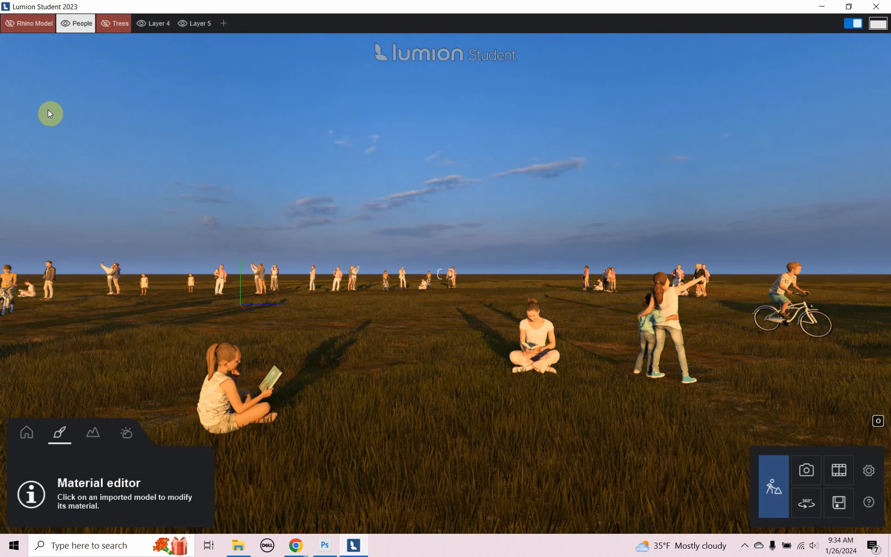
pyautogui.click(106, 29)
pyautogui.click(79, 25)
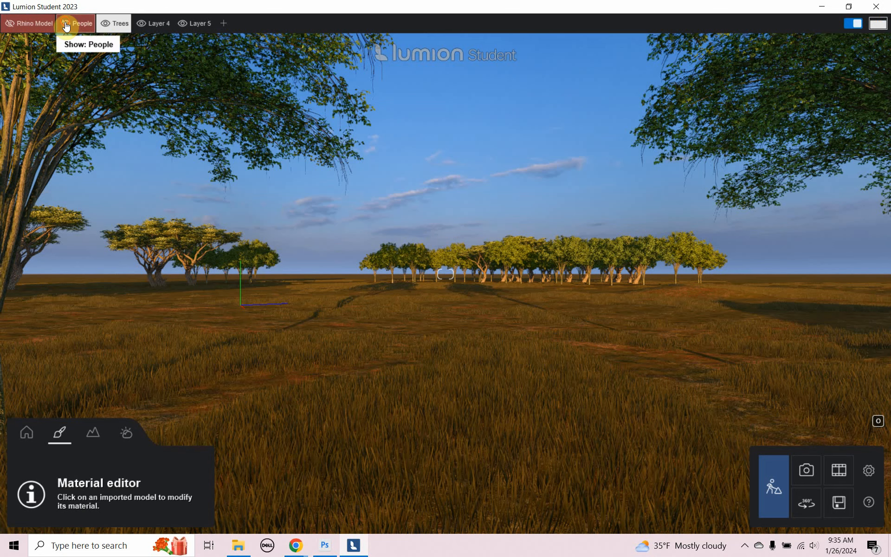
pyautogui.click(79, 24)
pyautogui.click(11, 26)
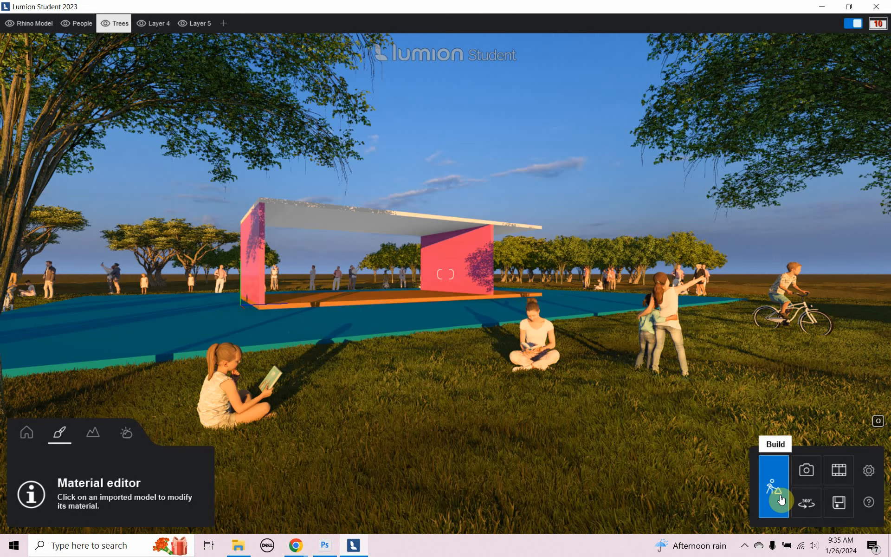
# - Open the photo render settings for the Eye Level Camera shot and examine the sky alpha and material ID additional outputs
pyautogui.click(808, 471)
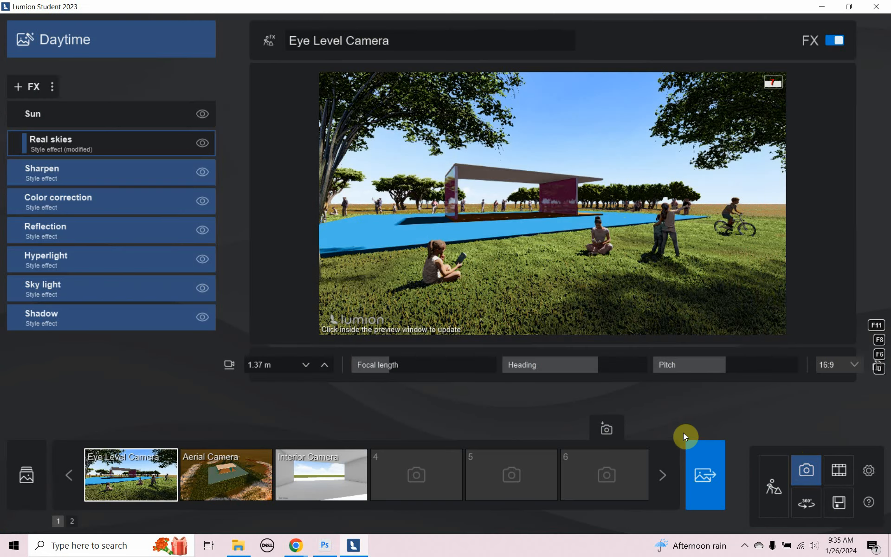
pyautogui.click(713, 471)
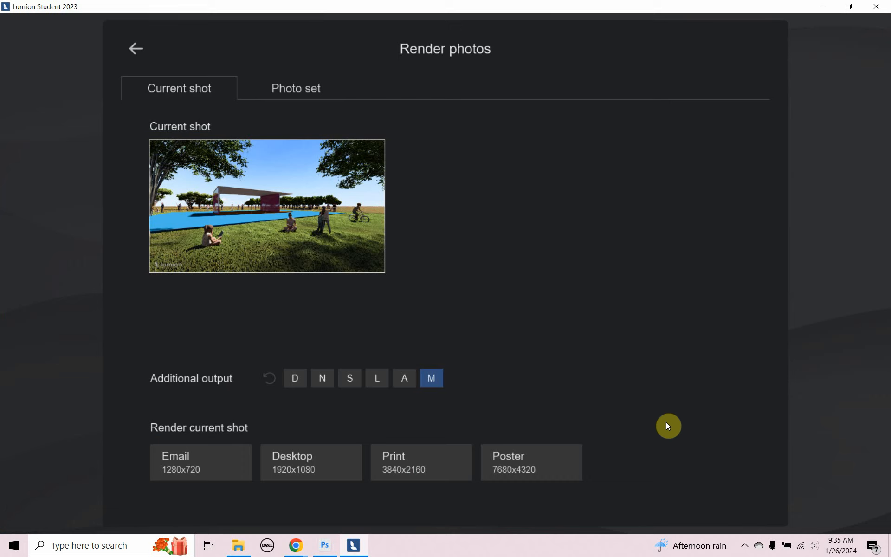
pyautogui.click(404, 385)
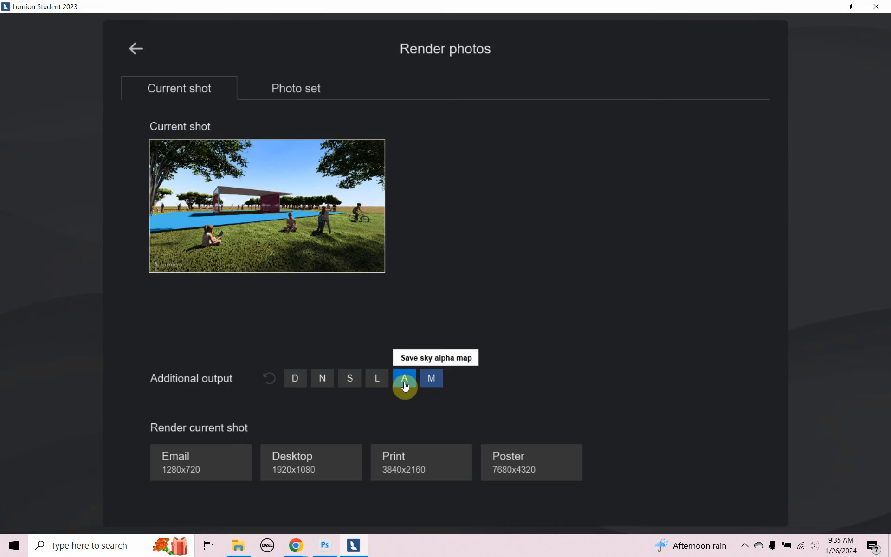
pyautogui.click(432, 380)
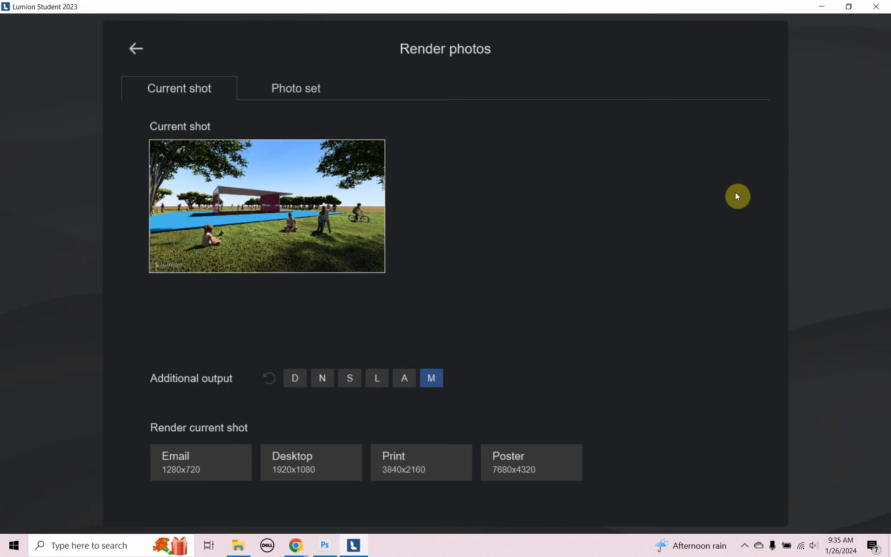
# - Switch to the Photoshop_Workflow folder and compare Just Building.png with its MatID and SkyAlpha images in the photo viewer, closing it when done
pyautogui.hotkey('alt', 'Tab')
pyautogui.hotkey('alt', 'Tab')
pyautogui.hotkey('alt', 'Tab')
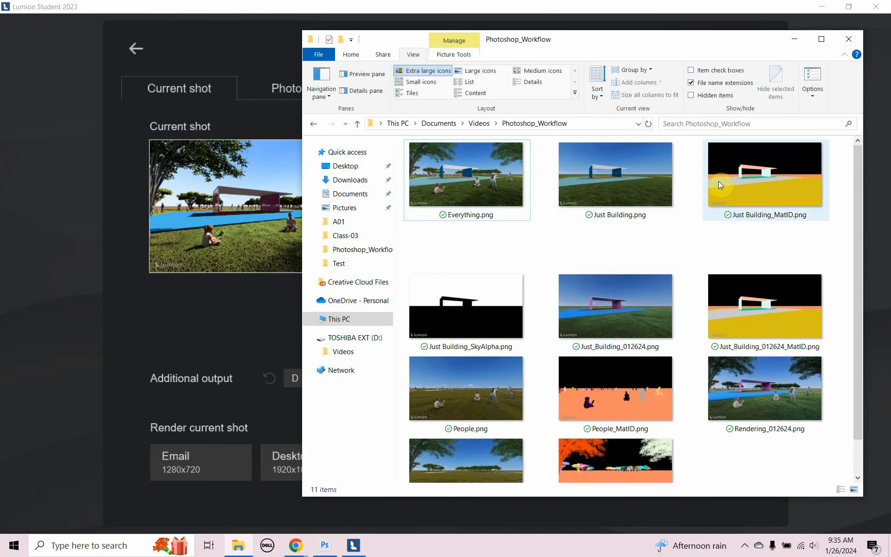
pyautogui.doubleClick(657, 197)
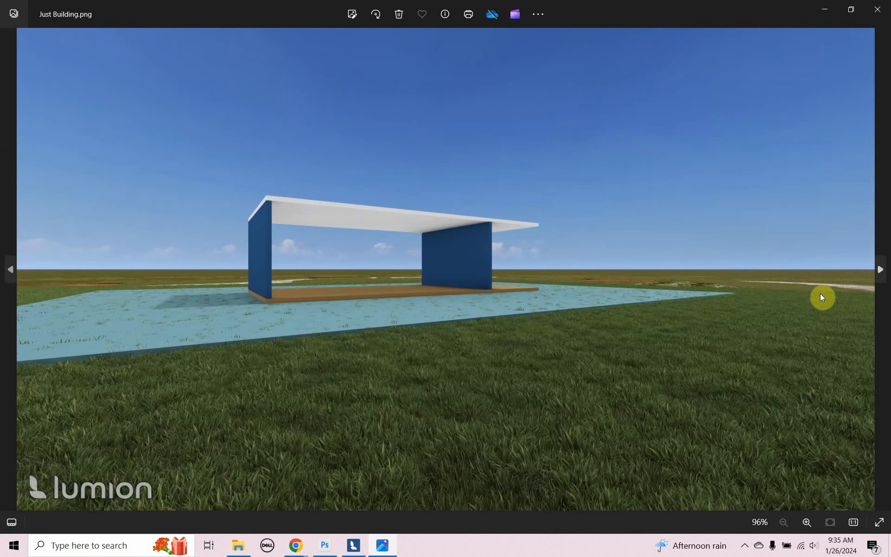
pyautogui.click(880, 274)
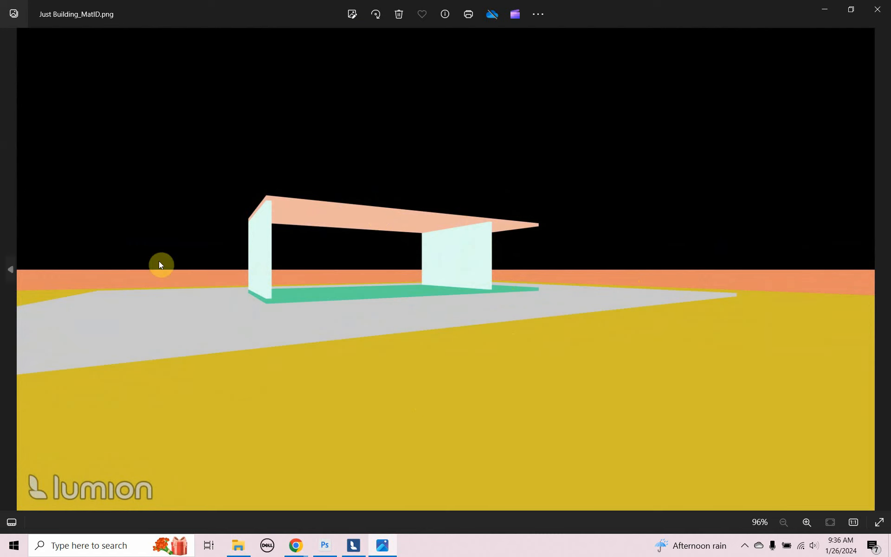
pyautogui.click(13, 272)
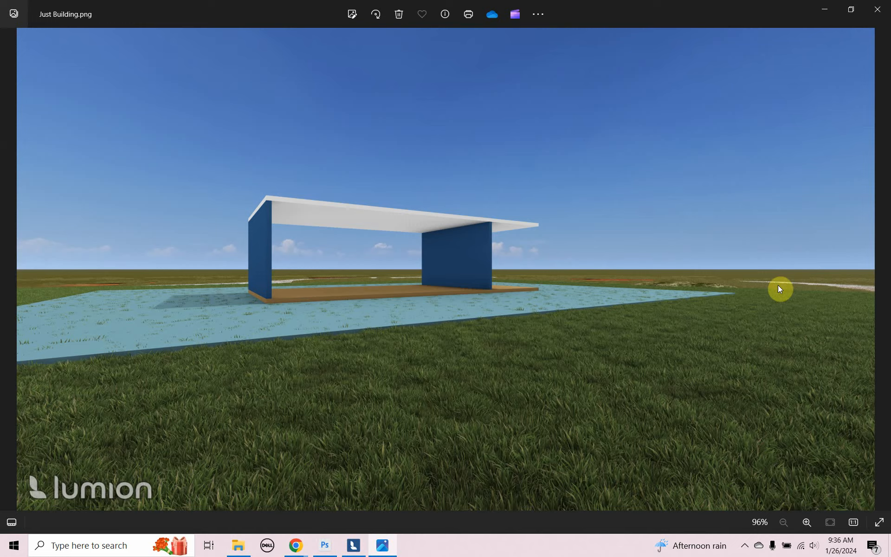
pyautogui.click(881, 273)
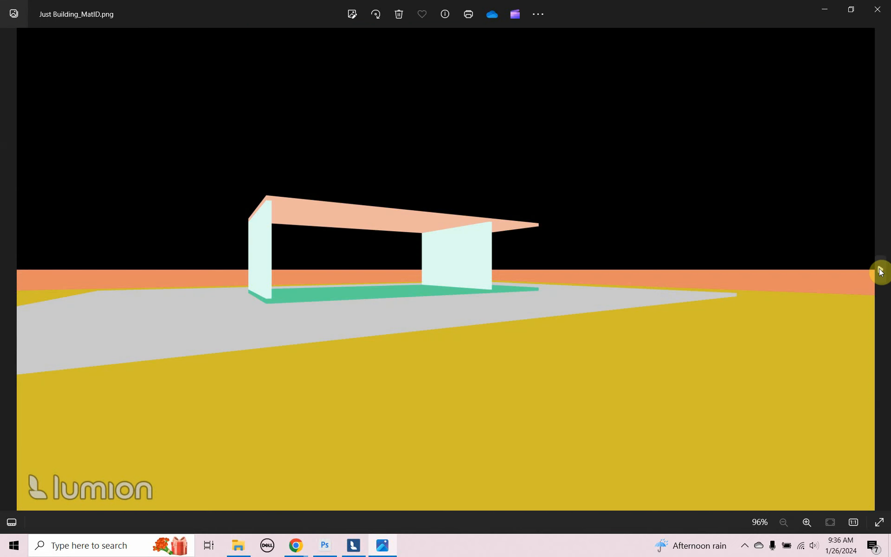
pyautogui.click(880, 273)
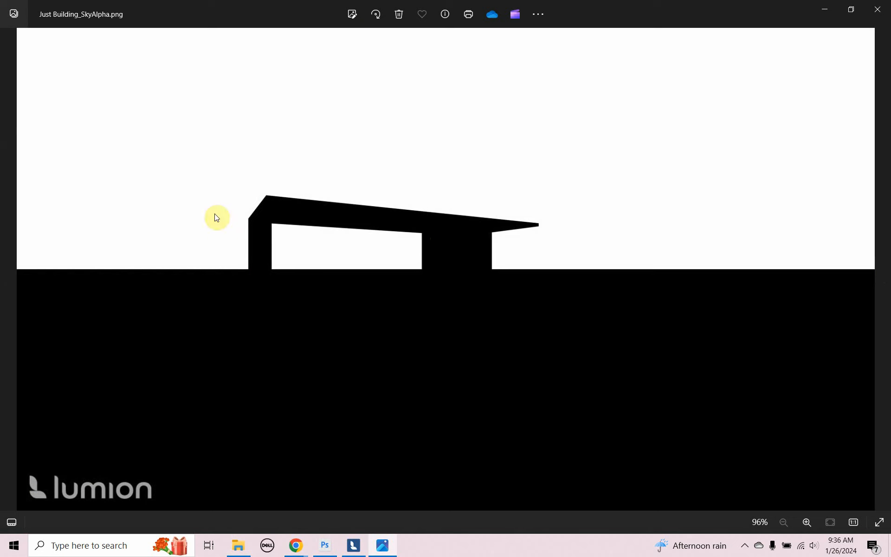
pyautogui.click(876, 9)
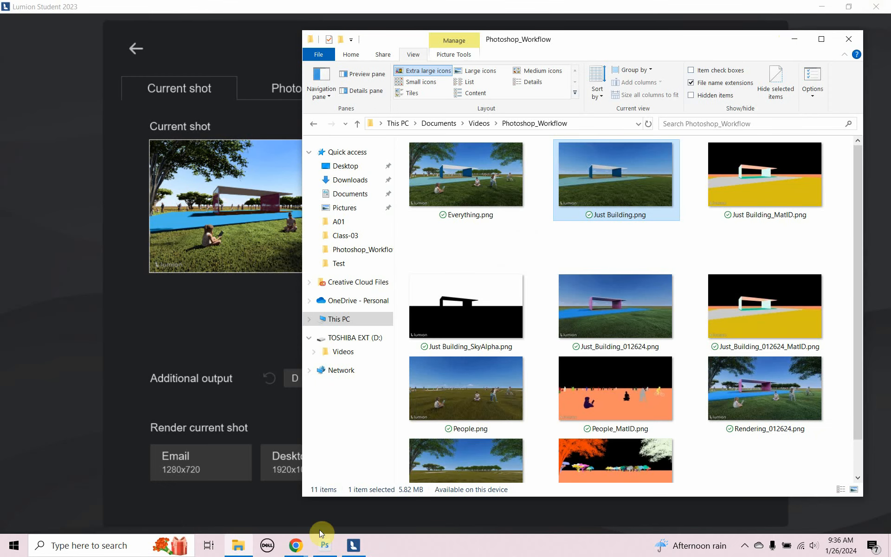
# - Switch to Photoshop and open Everything.png from the Photoshop_Workflow folder
pyautogui.click(325, 545)
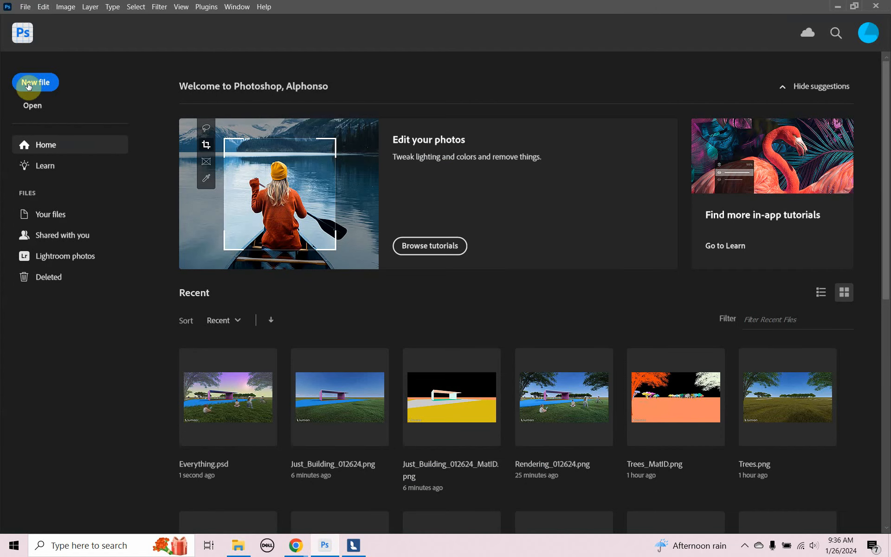
pyautogui.click(28, 7)
pyautogui.click(37, 26)
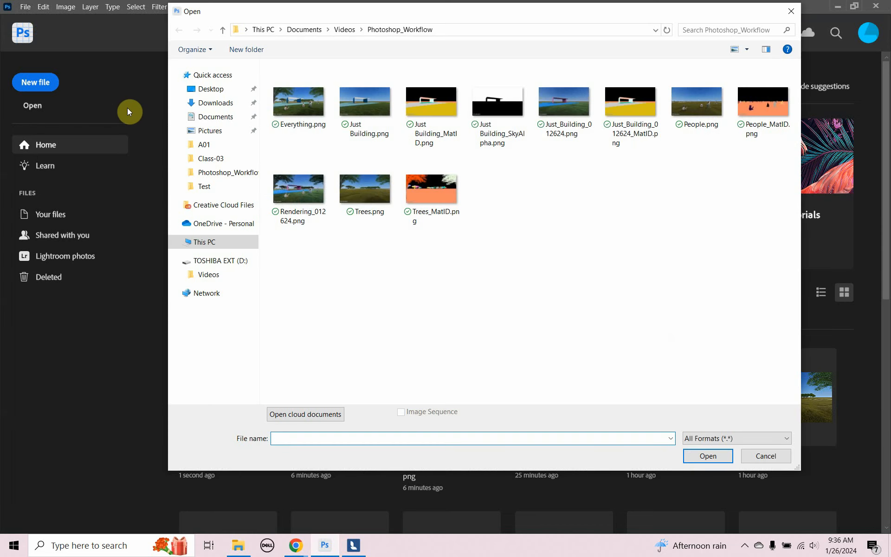
pyautogui.click(297, 105)
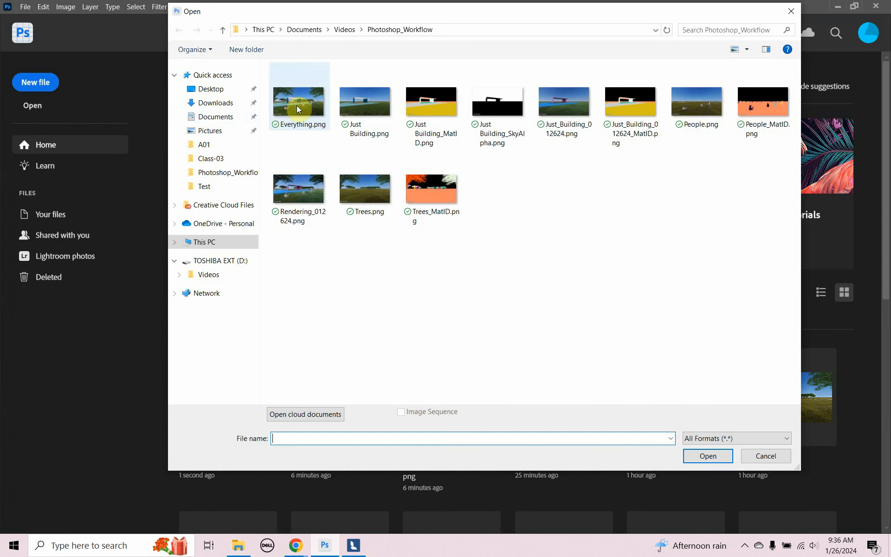
pyautogui.click(691, 456)
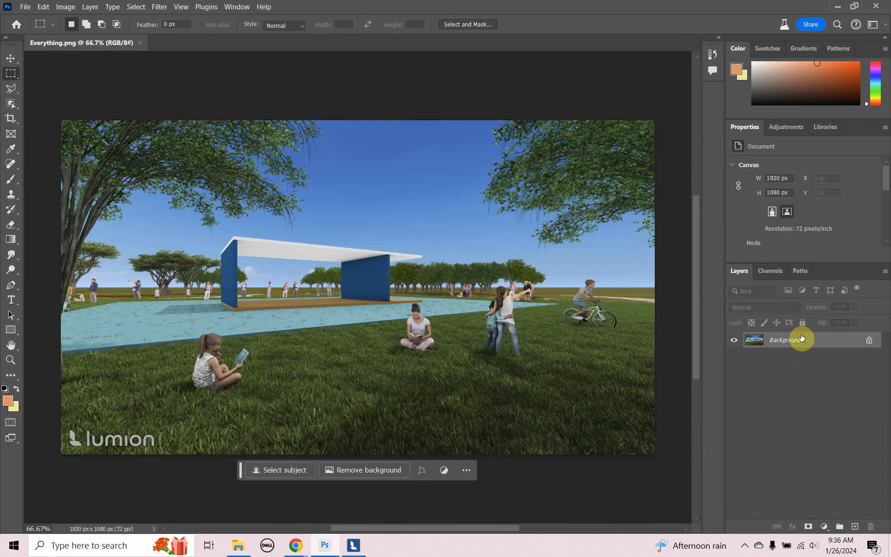
# - Convert the locked background into a layer named "Everthing Rendering 01.25.24" and give it the Indigo colour label
pyautogui.doubleClick(855, 345)
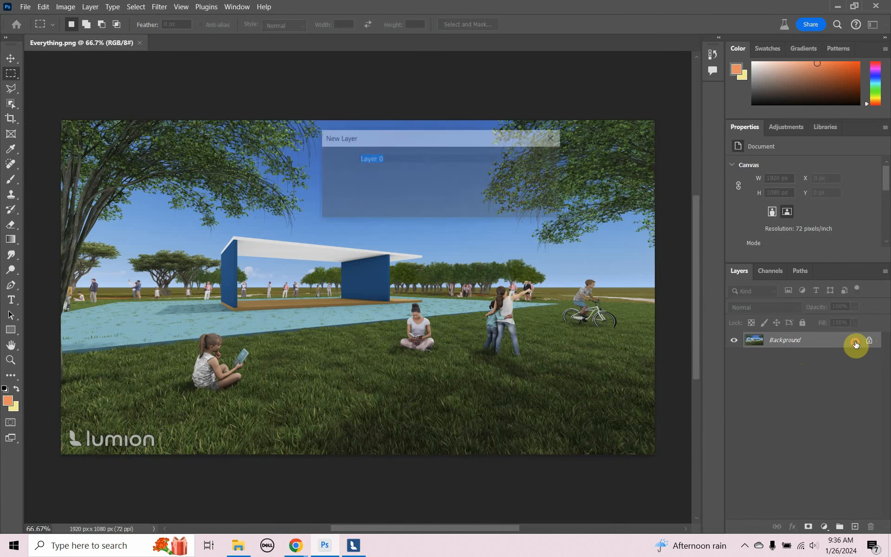
pyautogui.write('Eve')
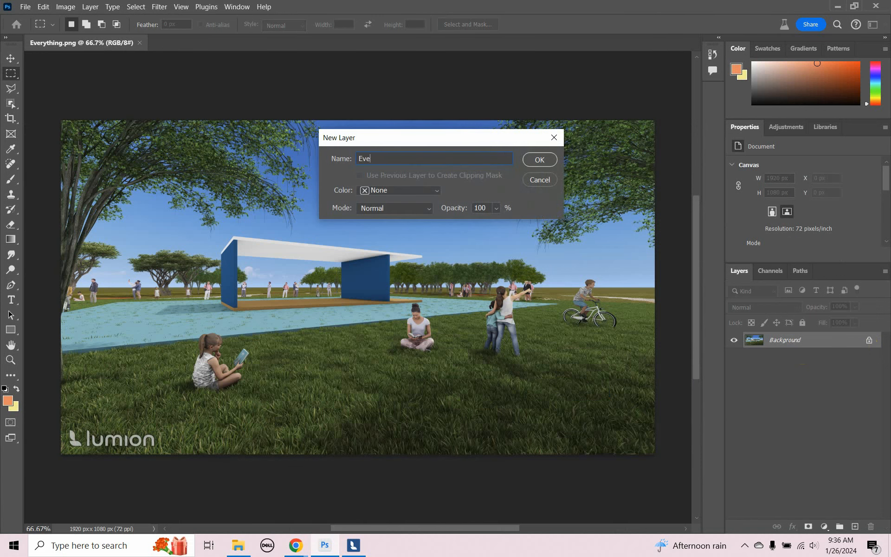
pyautogui.write('rthing Rendering 01.25.24')
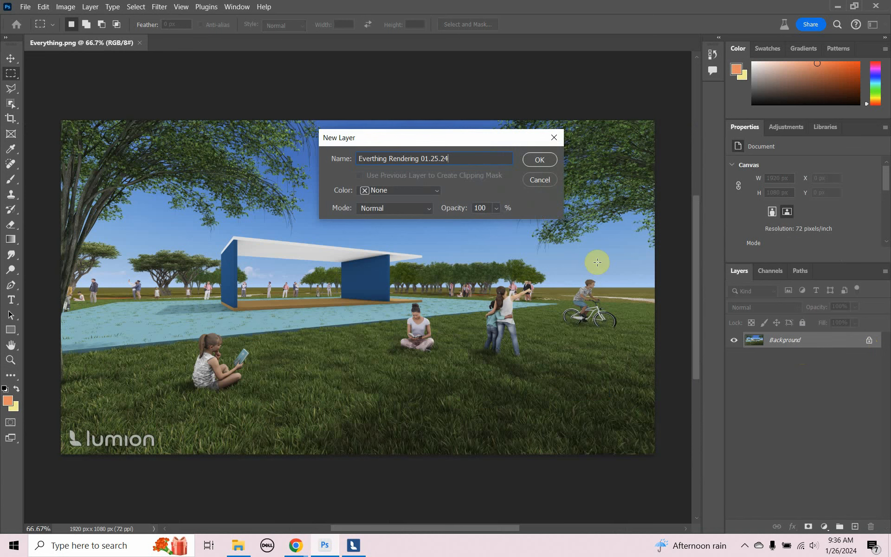
pyautogui.click(543, 161)
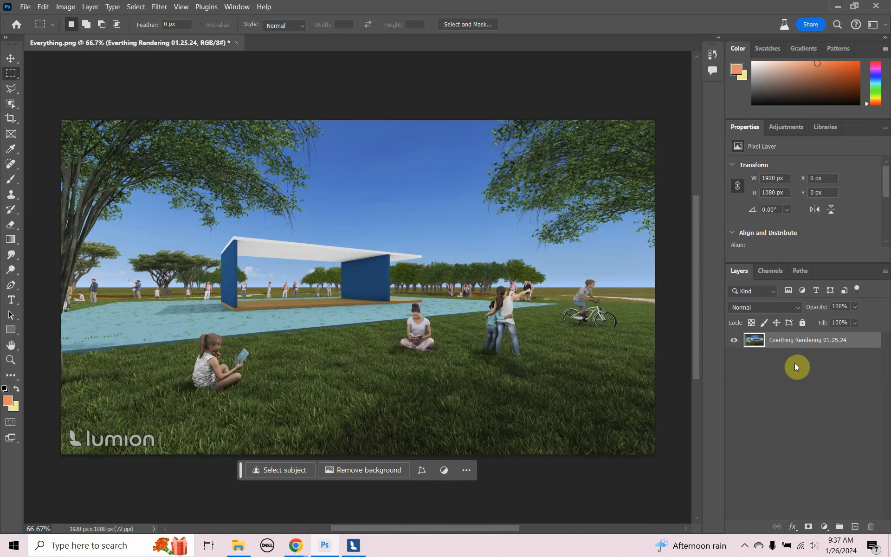
pyautogui.rightClick(728, 349)
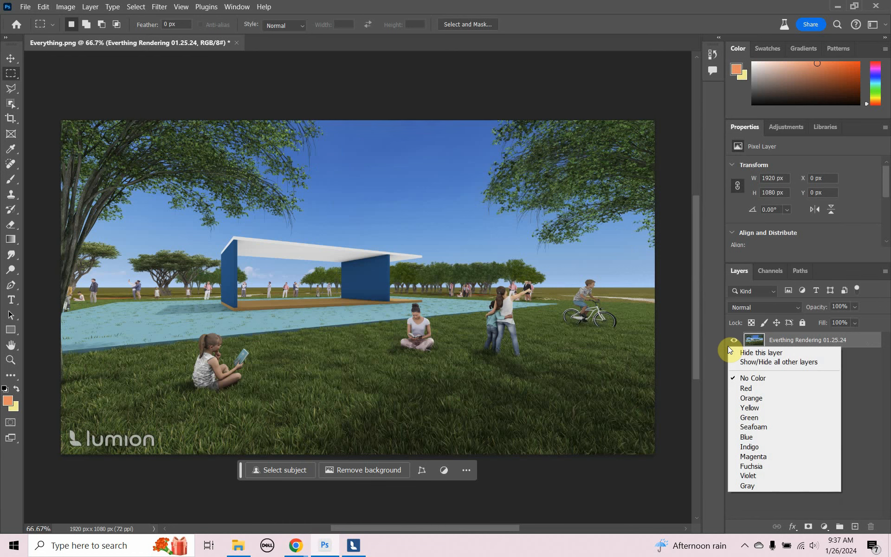
pyautogui.click(753, 446)
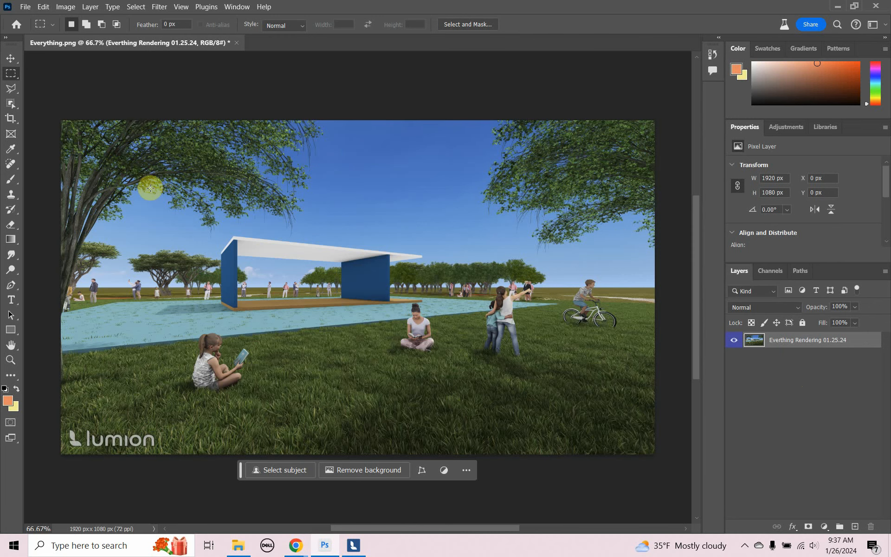
# - Open Just Building.png and copy its whole image into Everything.png as a new layer
pyautogui.click(21, 7)
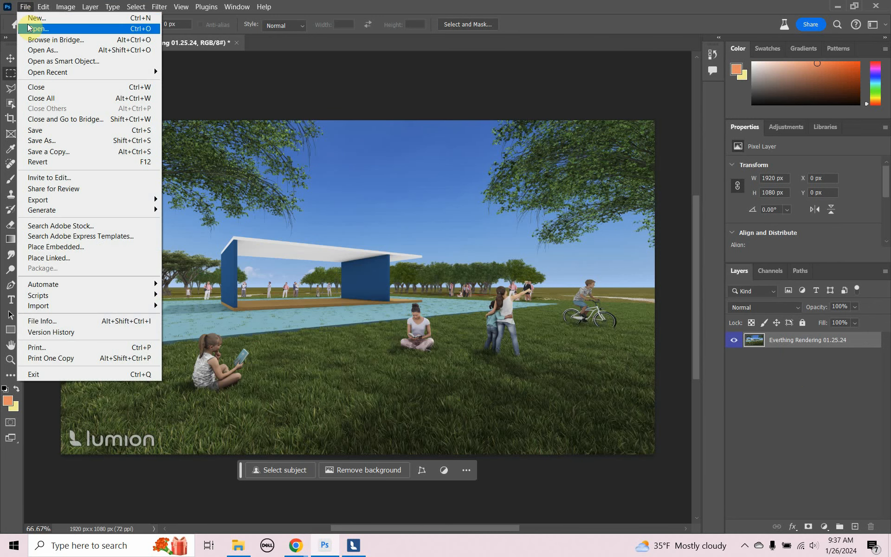
pyautogui.click(32, 24)
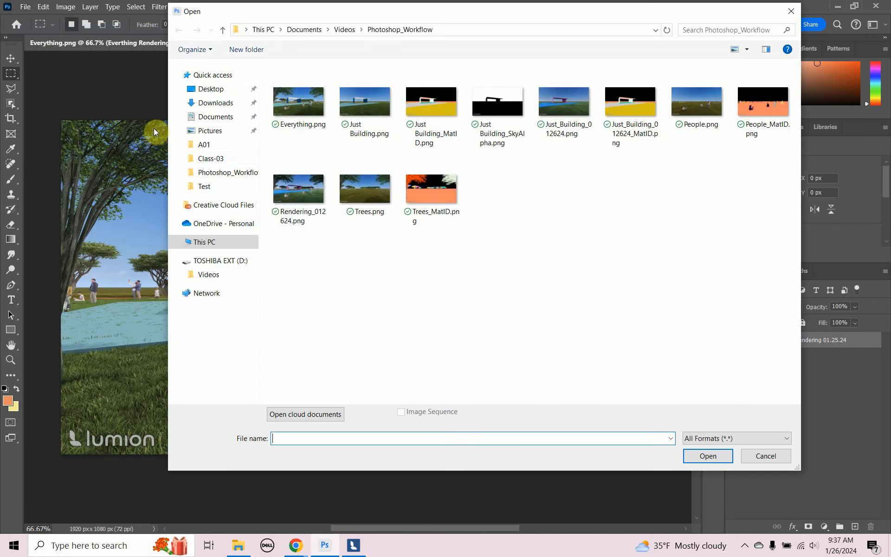
pyautogui.click(358, 112)
pyautogui.click(703, 458)
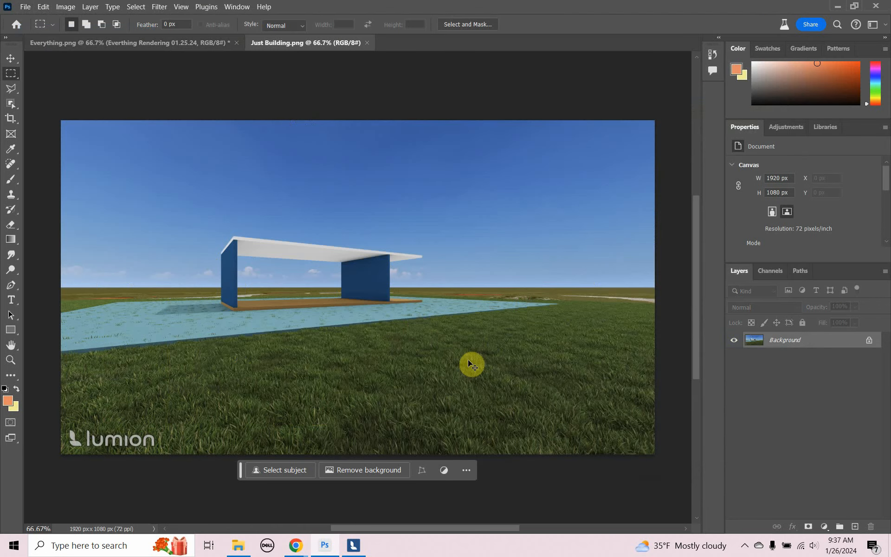
pyautogui.hotkey('ctrl', 'a')
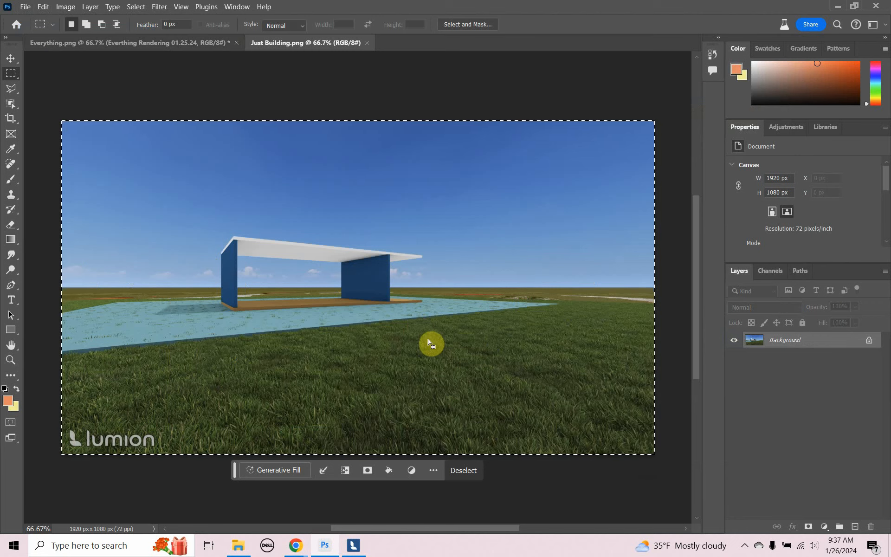
pyautogui.click(177, 47)
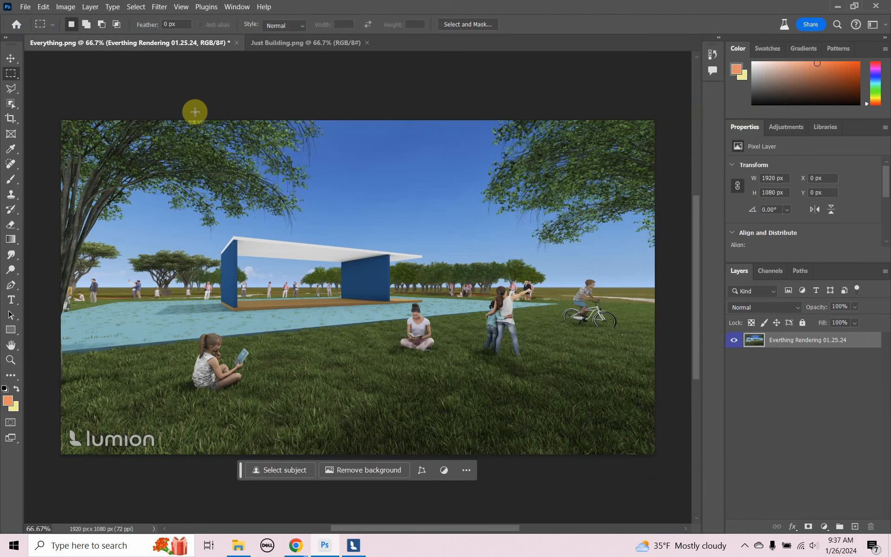
pyautogui.hotkey('ctrl', 'v')
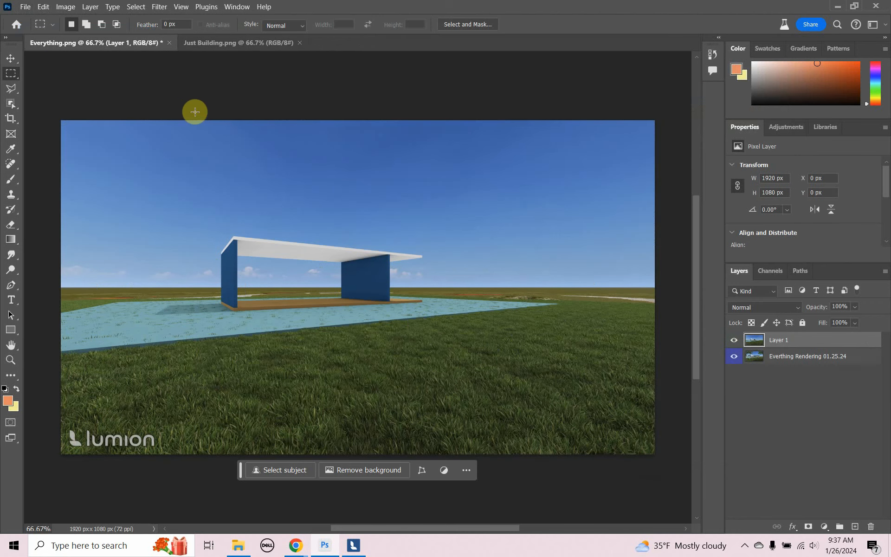
# - Rename the pasted building layer "Just Building 01.25.24" and close the Just Building.png document
pyautogui.doubleClick(780, 341)
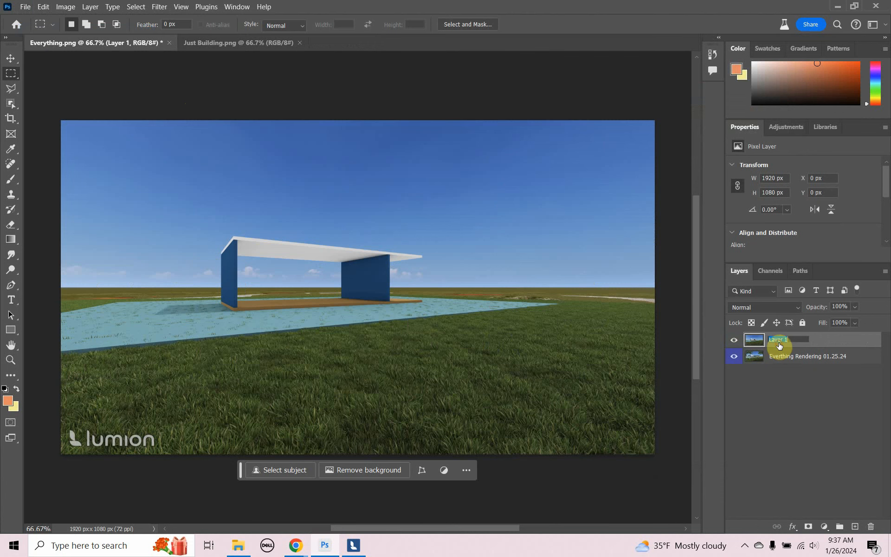
pyautogui.write('Just Building 01.245.24')
pyautogui.click(857, 341)
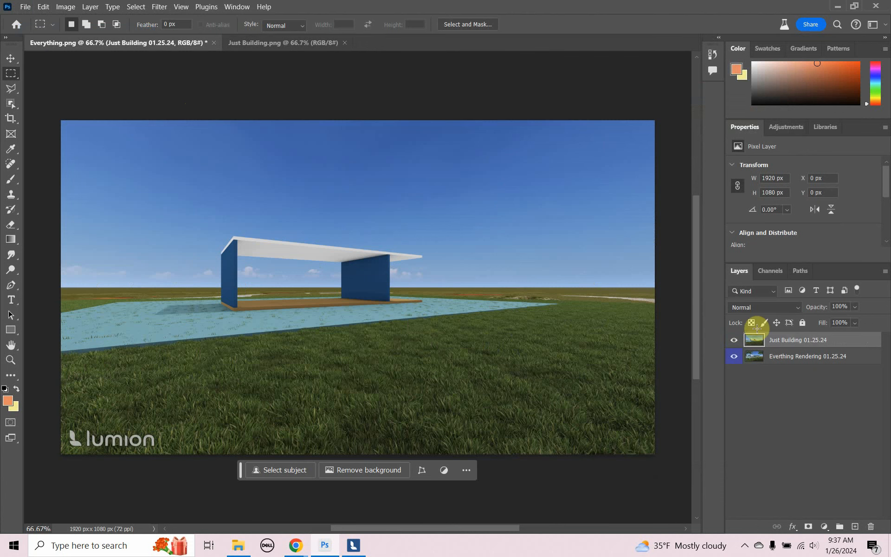
pyautogui.click(344, 43)
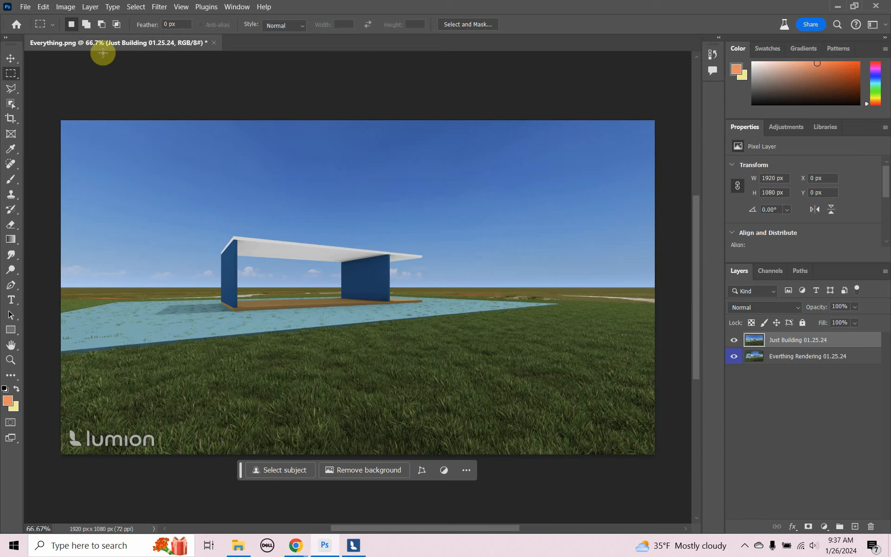
# - Save the layered document as Everything.psd in the Photoshop_Workflow folder with Maximize Compatibility on
pyautogui.click(27, 7)
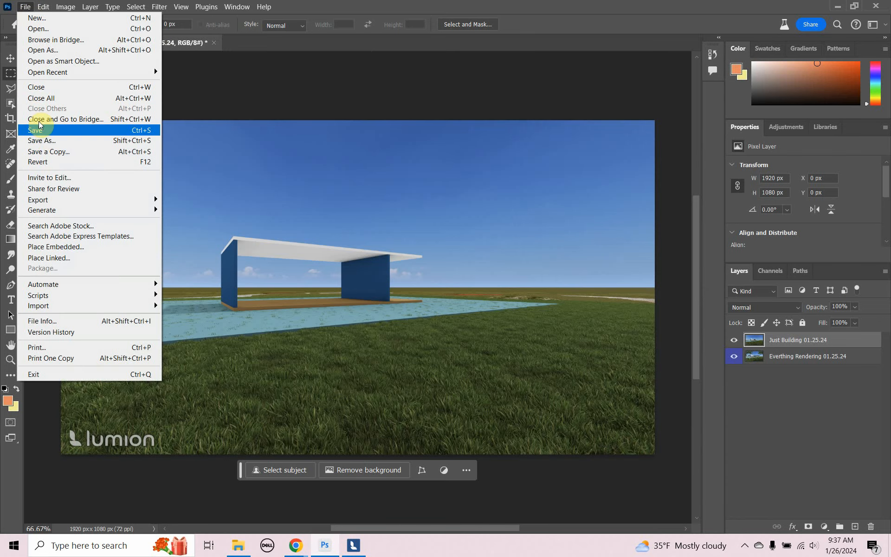
pyautogui.click(50, 134)
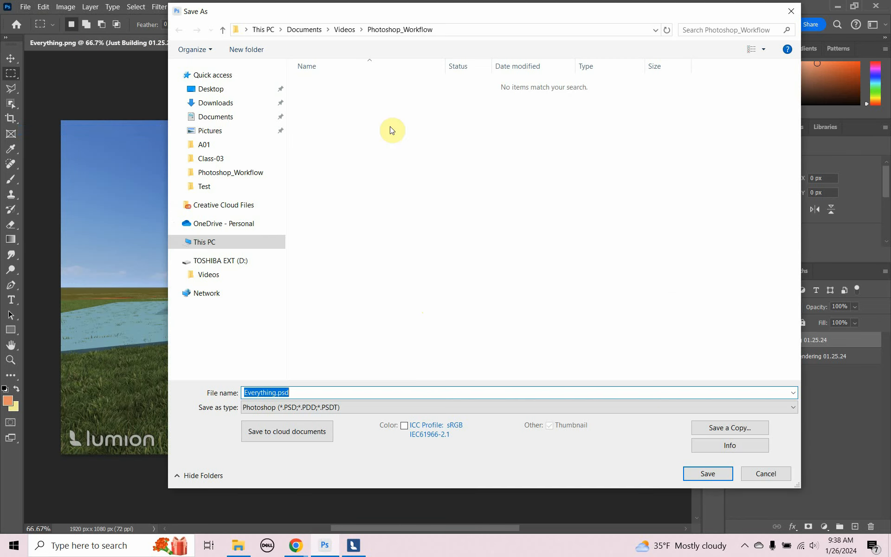
pyautogui.click(709, 474)
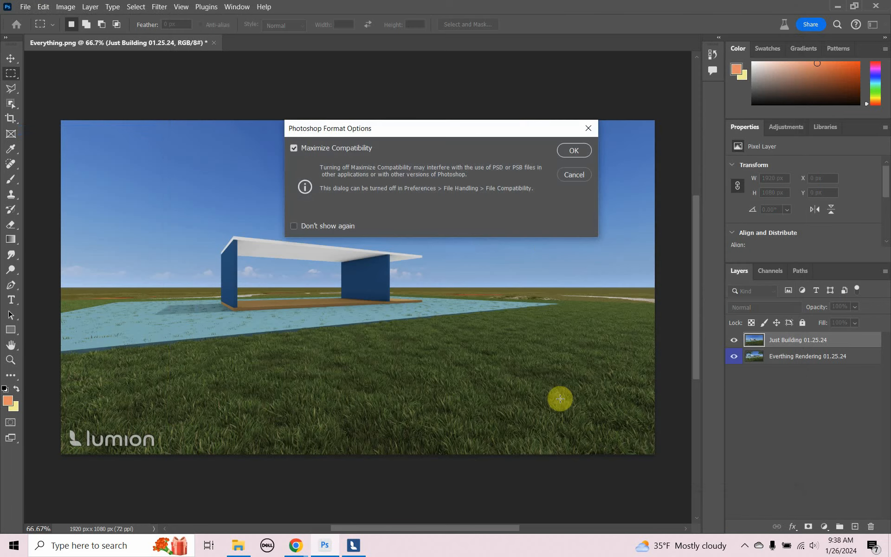
pyautogui.click(580, 149)
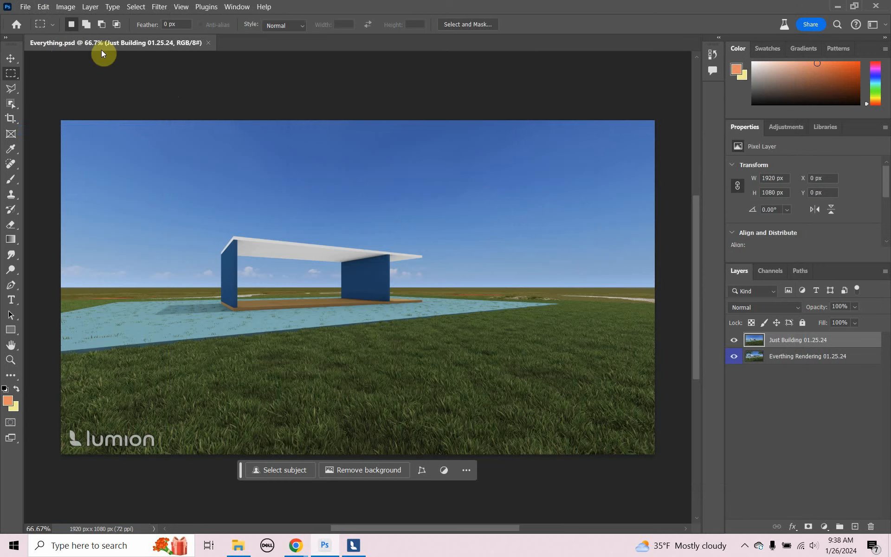
# - Open Just Building_SkyAlpha.png, copy its whole image into Everything.psd as a new layer, and close the source file
pyautogui.click(26, 7)
pyautogui.click(29, 27)
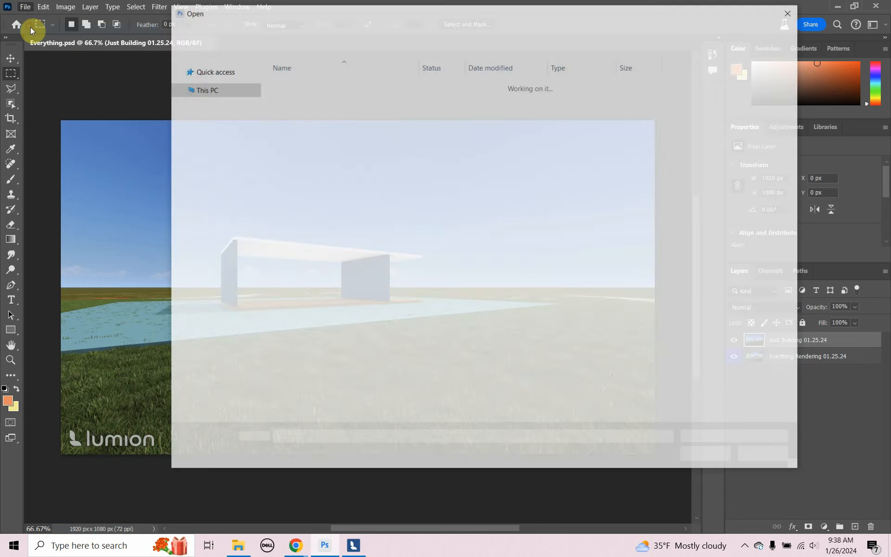
pyautogui.click(557, 107)
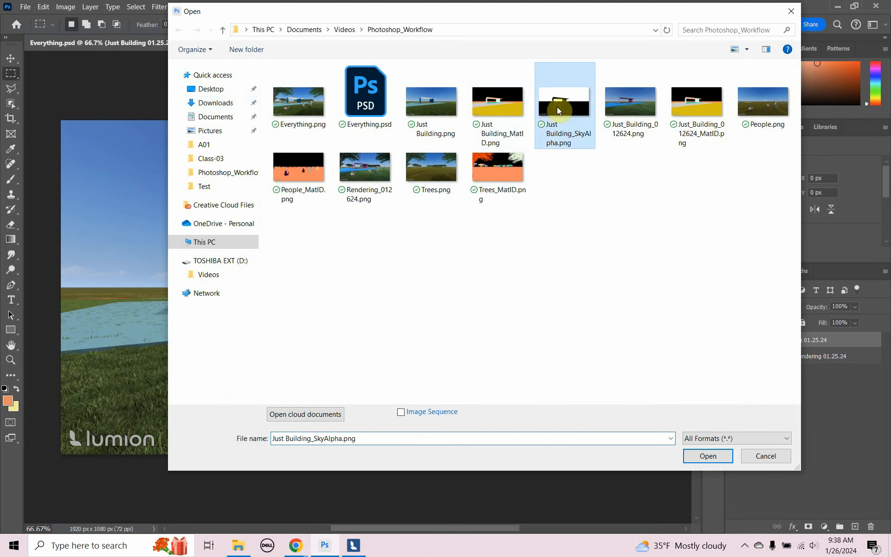
pyautogui.click(709, 457)
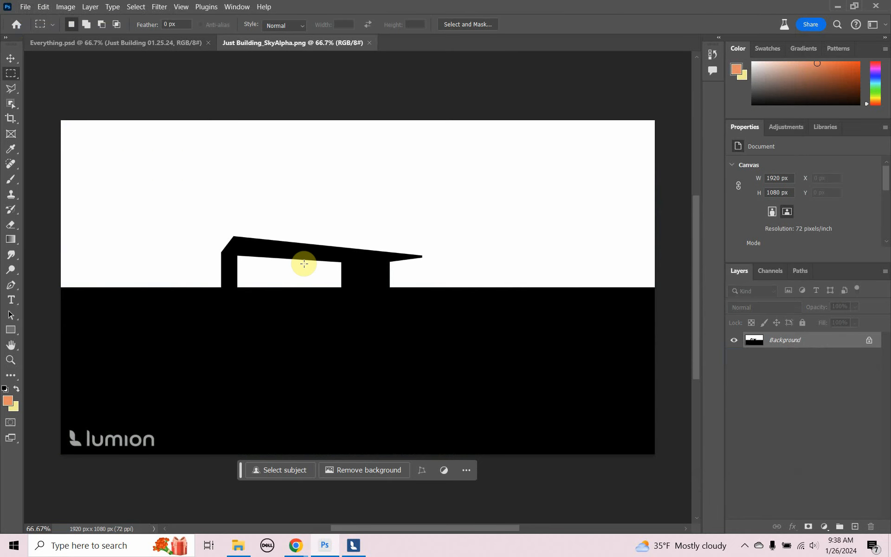
pyautogui.hotkey('ctrl', 'a')
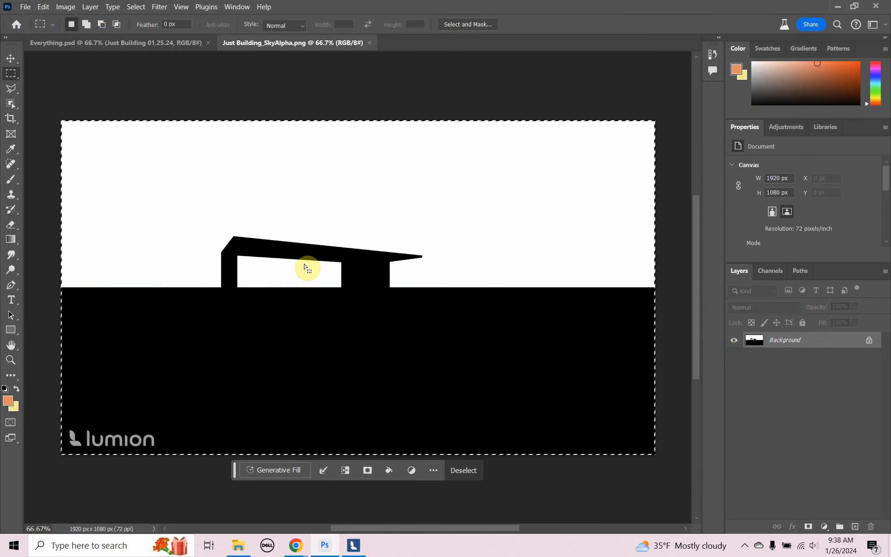
pyautogui.click(370, 43)
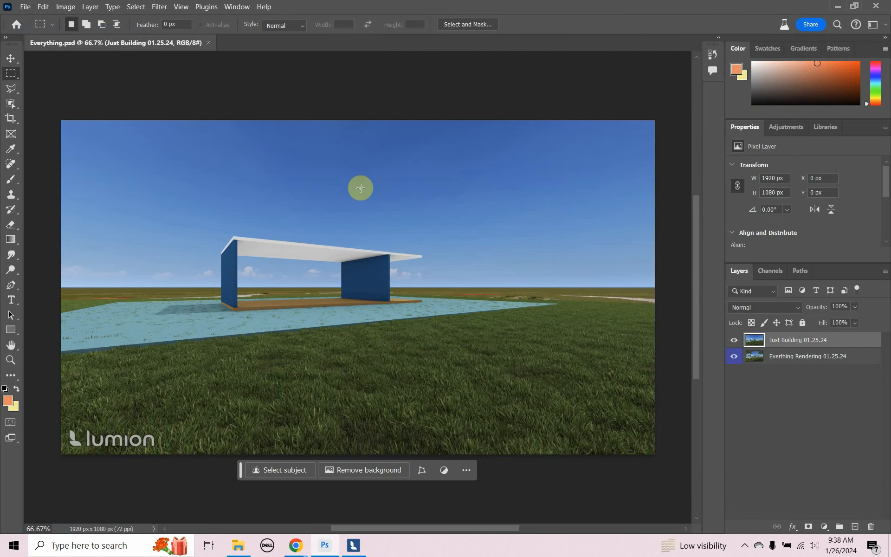
pyautogui.hotkey('ctrl', 'v')
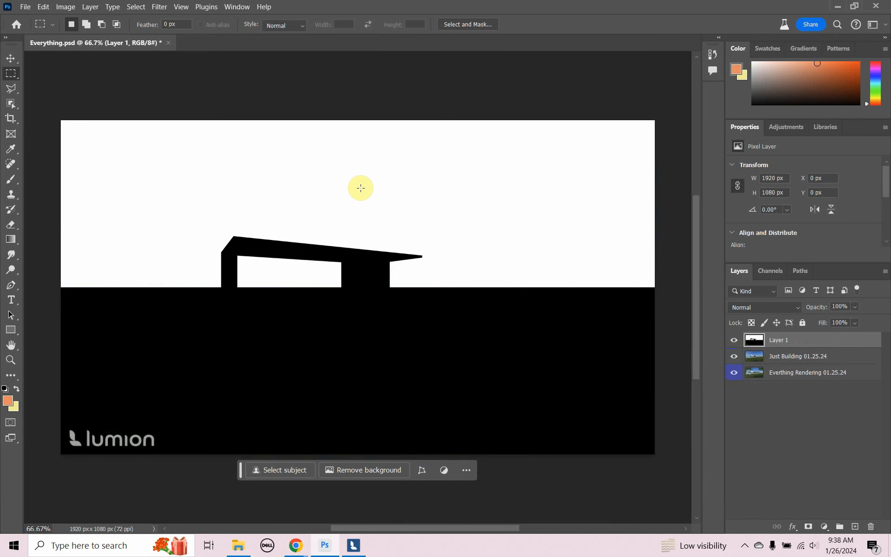
# - Rename the pasted black-and-white layer "Just Building Alpha"
pyautogui.doubleClick(778, 340)
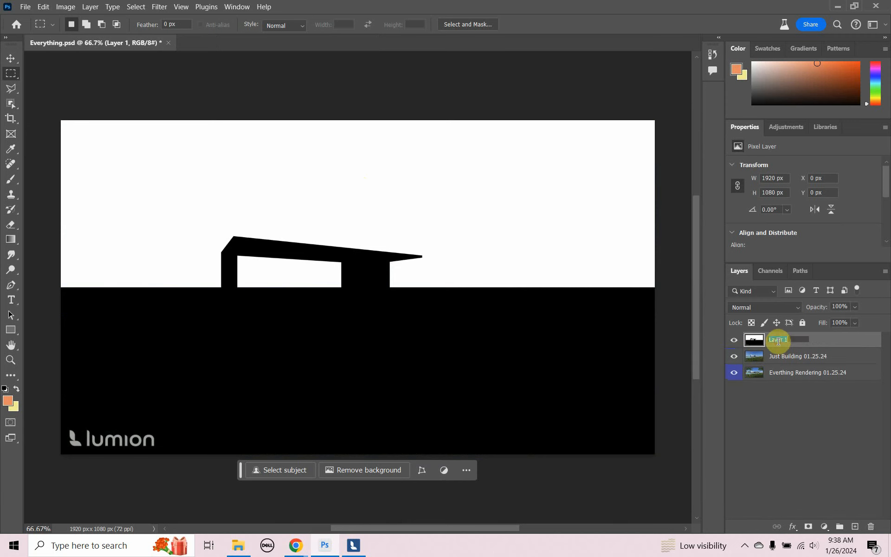
pyautogui.write('Just ')
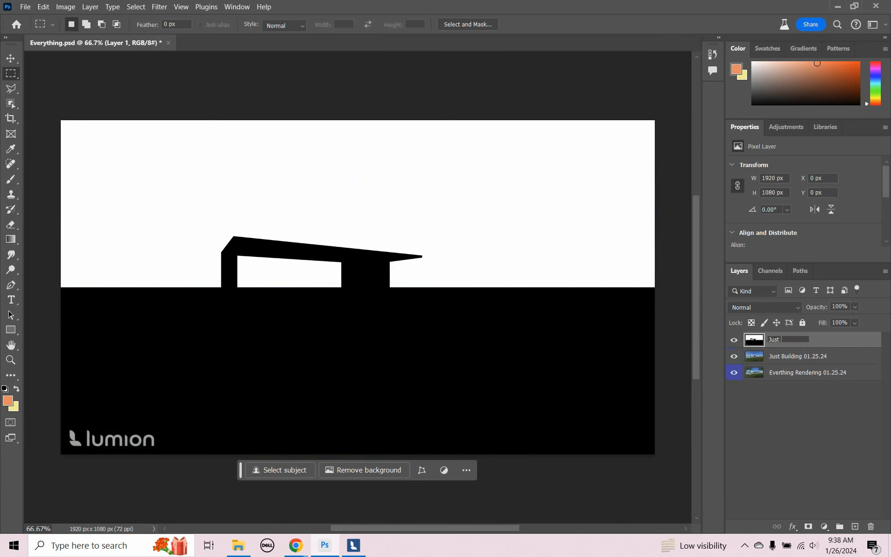
pyautogui.write('Building')
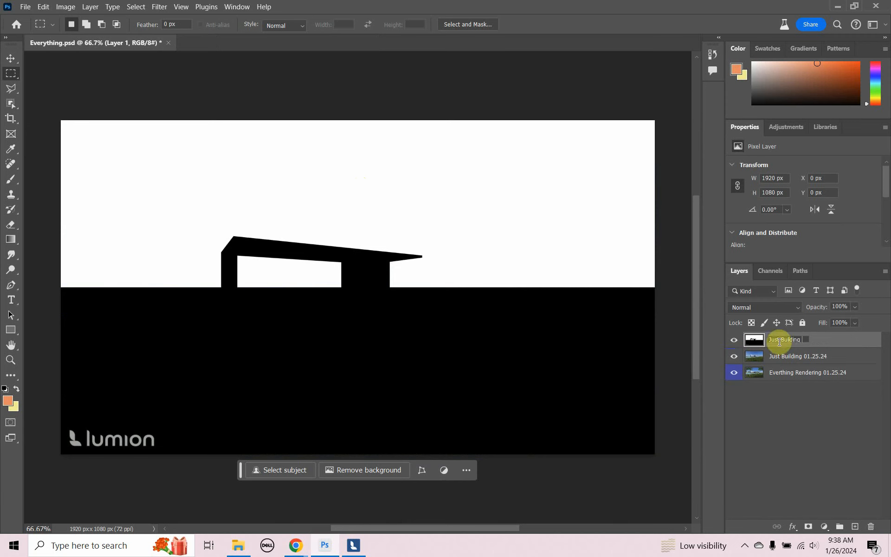
pyautogui.write(' Alpha')
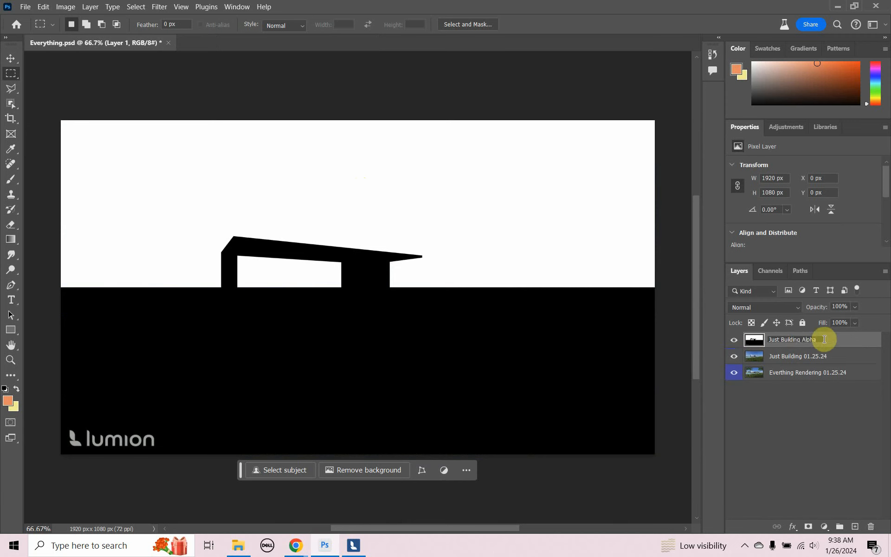
pyautogui.press('Return')
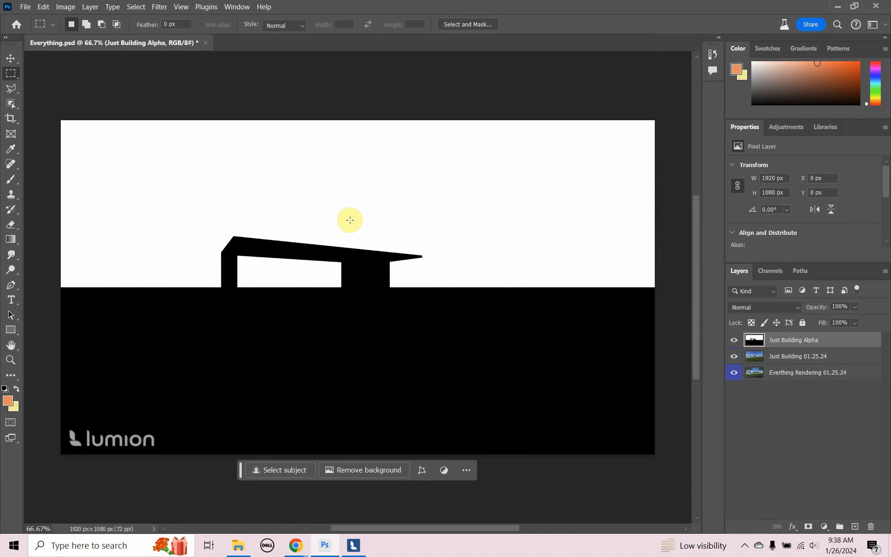
# - Start a Color Range selection on the Just Building Alpha layer using Sampled Colors with fuzziness 0
pyautogui.click(138, 10)
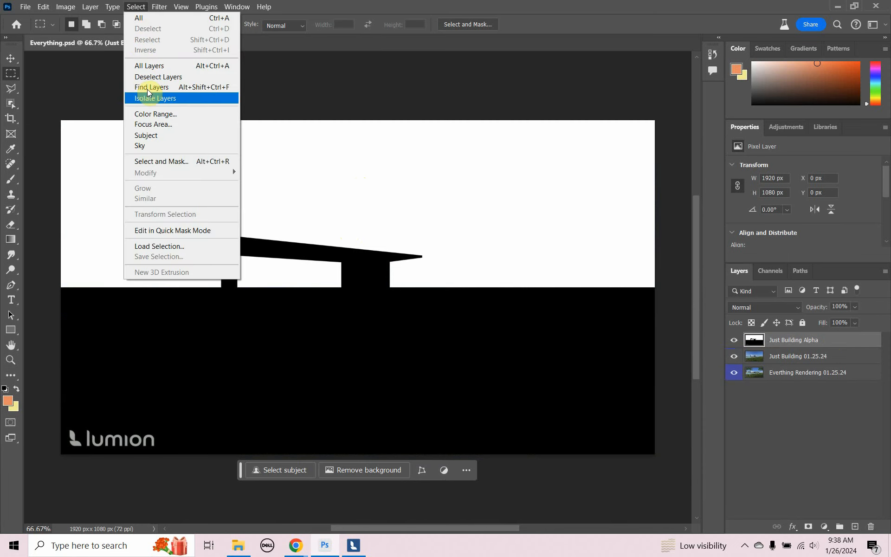
pyautogui.click(156, 114)
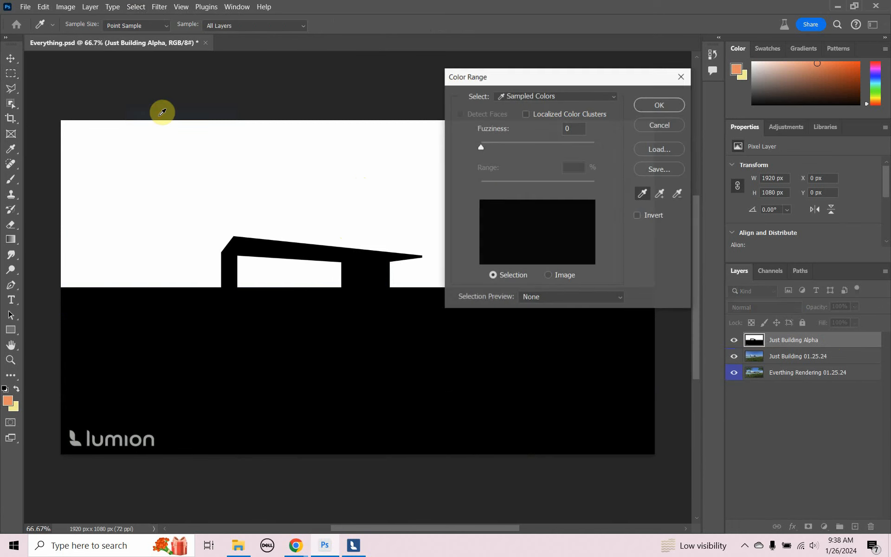
pyautogui.moveTo(481, 147); pyautogui.dragTo(464, 167)
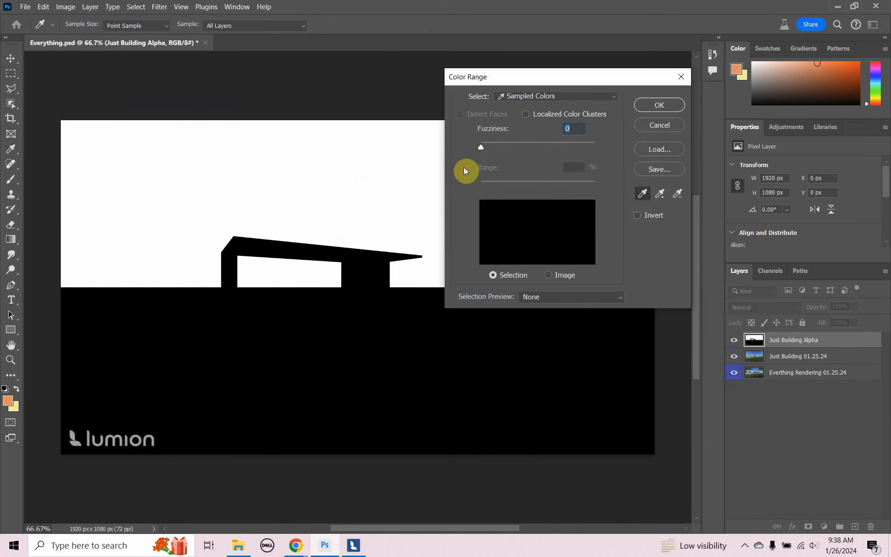
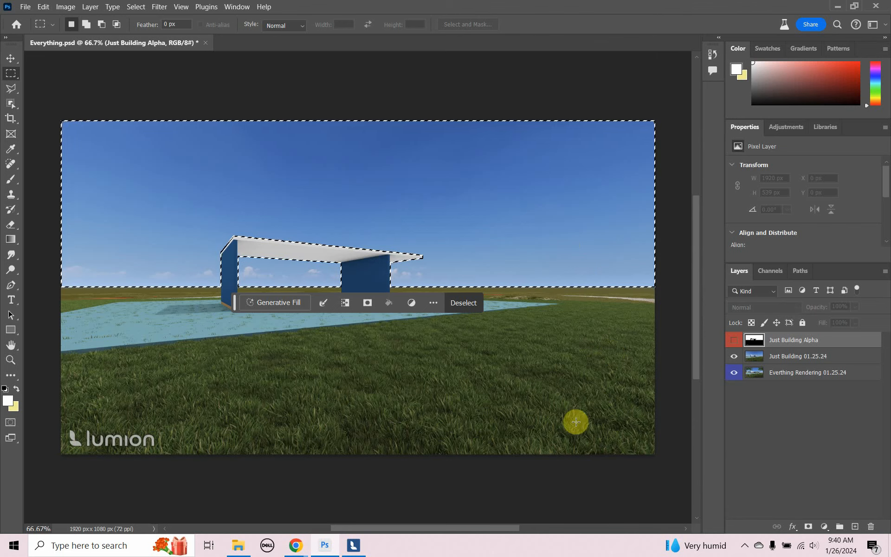
# - Cut the selected sky from the Just Building 01.25.24 layer and paste it as a new layer, with Everthing Rendering 01.25.24 hidden
pyautogui.click(785, 357)
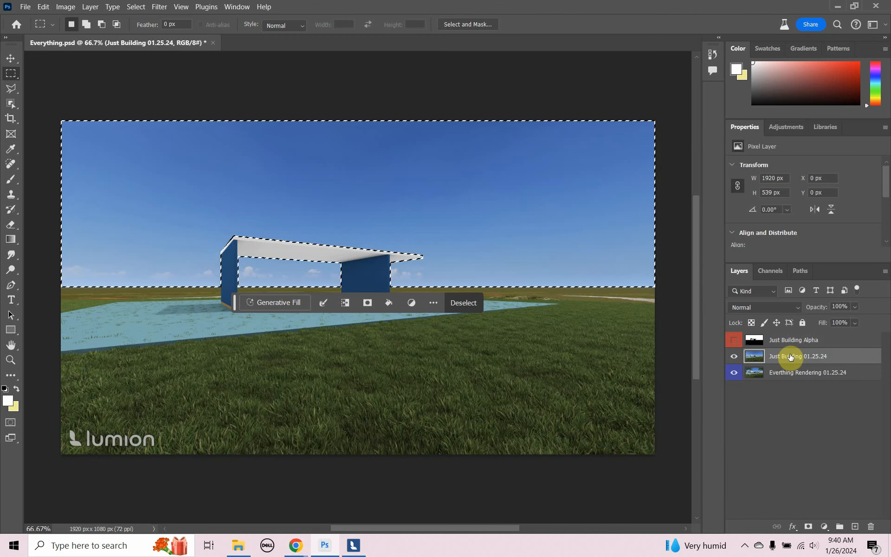
pyautogui.press('Delete')
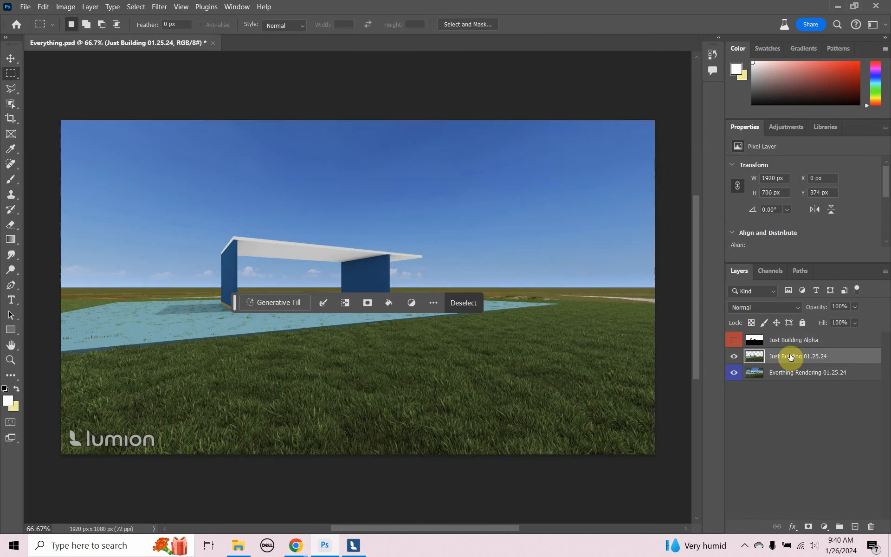
pyautogui.hotkey('ctrl', 'd')
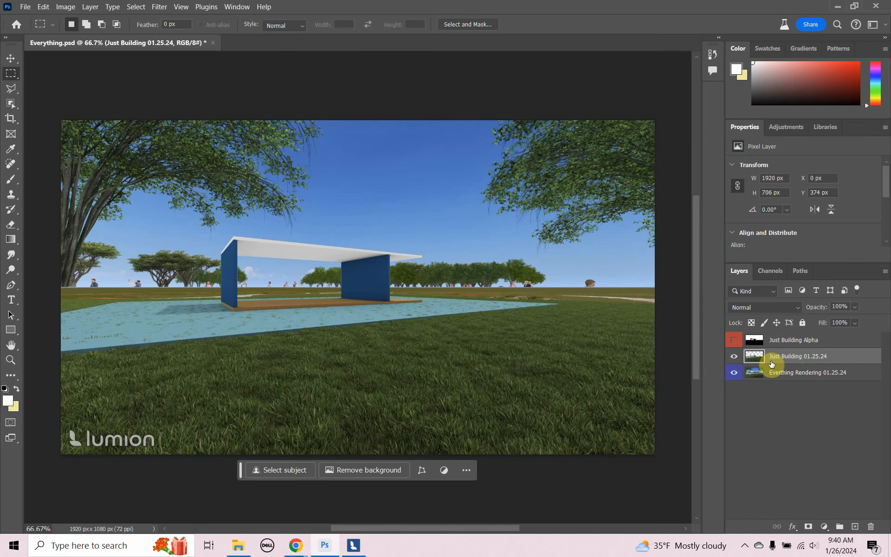
pyautogui.click(733, 377)
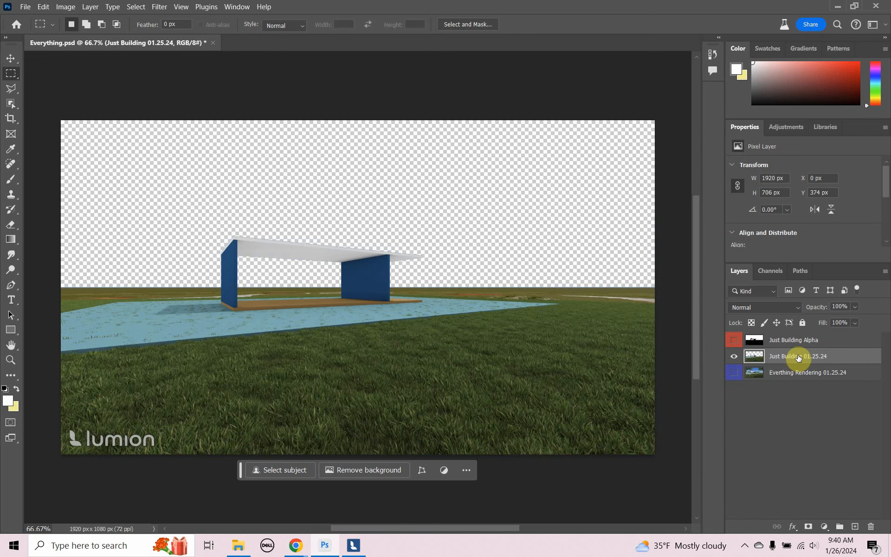
pyautogui.hotkey('ctrl', 'v')
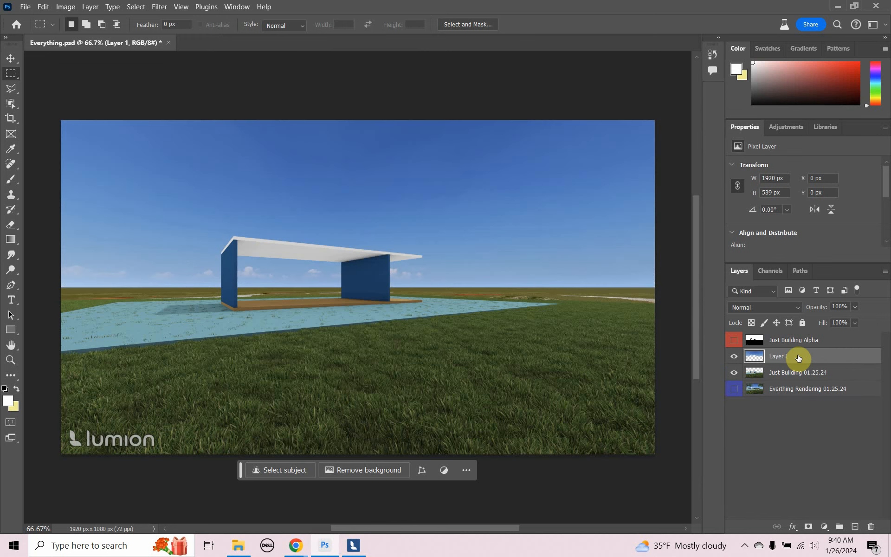
# - Rename the pasted sky layer "Original Sky" and move it below the Just Building 01.25.24 layer
pyautogui.doubleClick(777, 357)
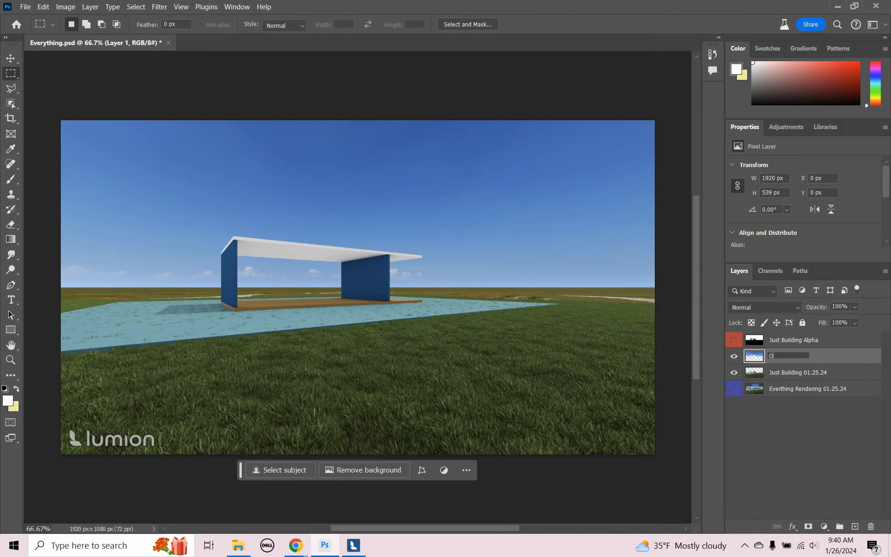
pyautogui.write('Origi')
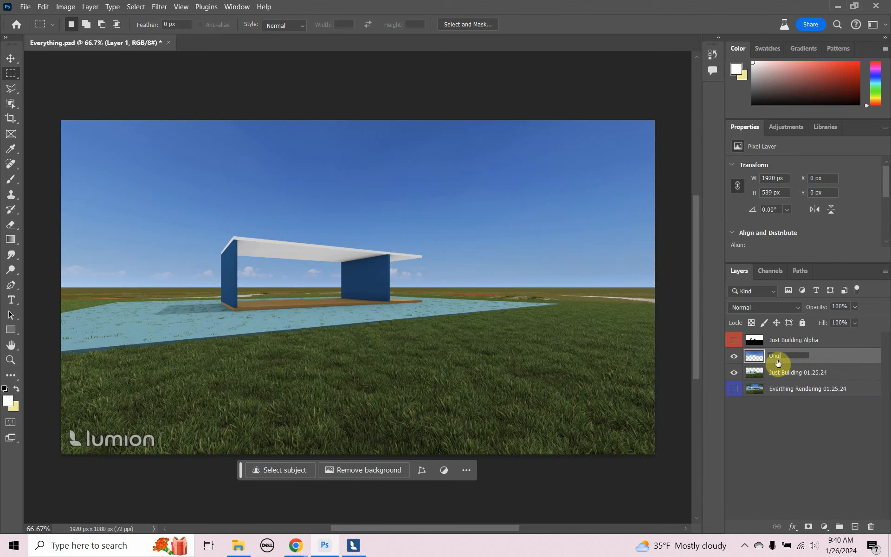
pyautogui.write('nal S')
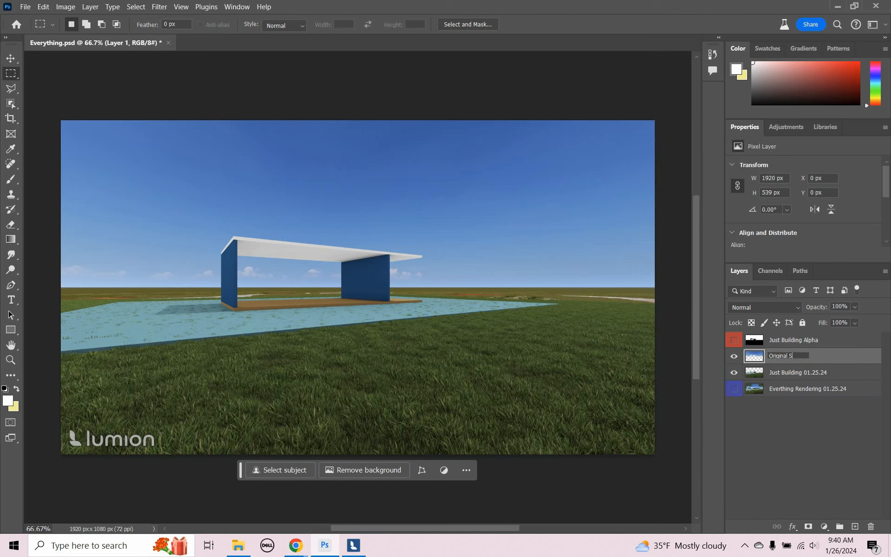
pyautogui.write('ky')
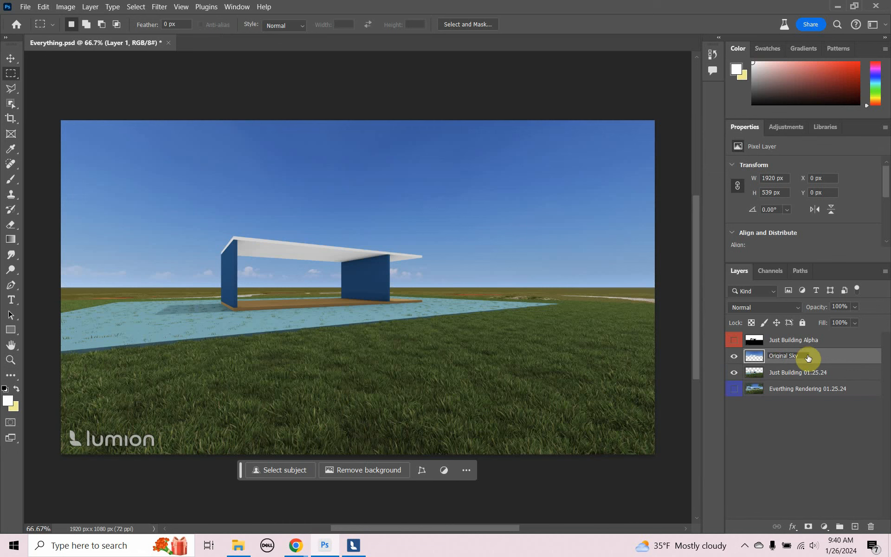
pyautogui.moveTo(814, 361); pyautogui.dragTo(835, 382)
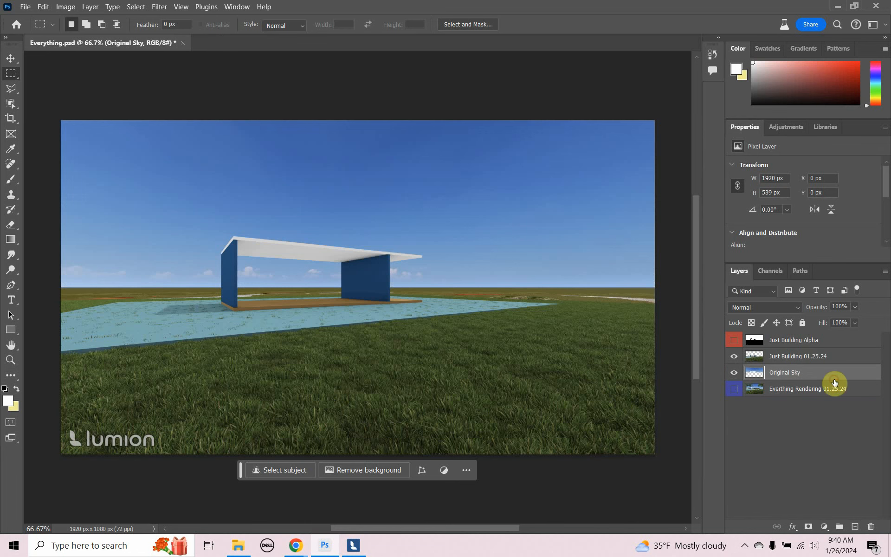
# - Toggle the Just Building 01.25.24 and Original Sky layers to examine the separated building and sky individually and together
pyautogui.click(737, 357)
pyautogui.click(734, 371)
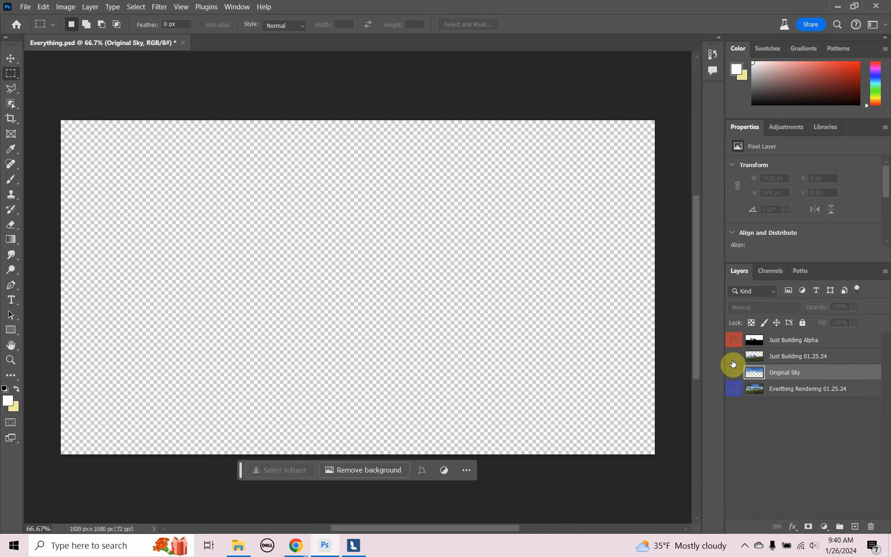
pyautogui.click(734, 357)
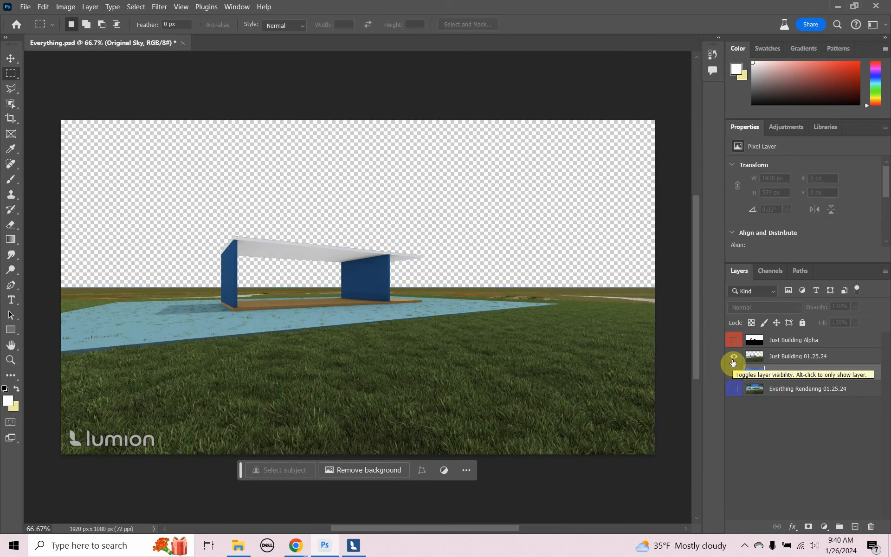
pyautogui.click(734, 357)
pyautogui.click(733, 372)
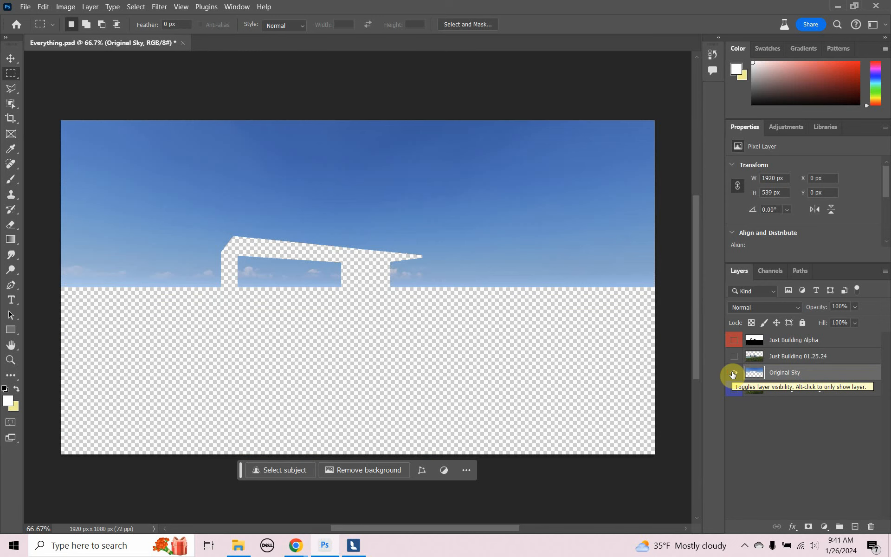
pyautogui.click(734, 373)
pyautogui.click(733, 356)
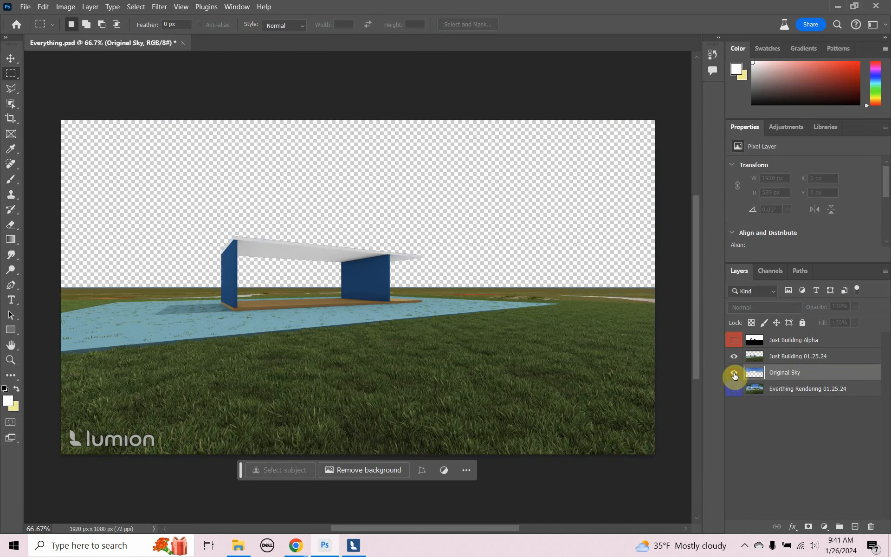
pyautogui.click(734, 373)
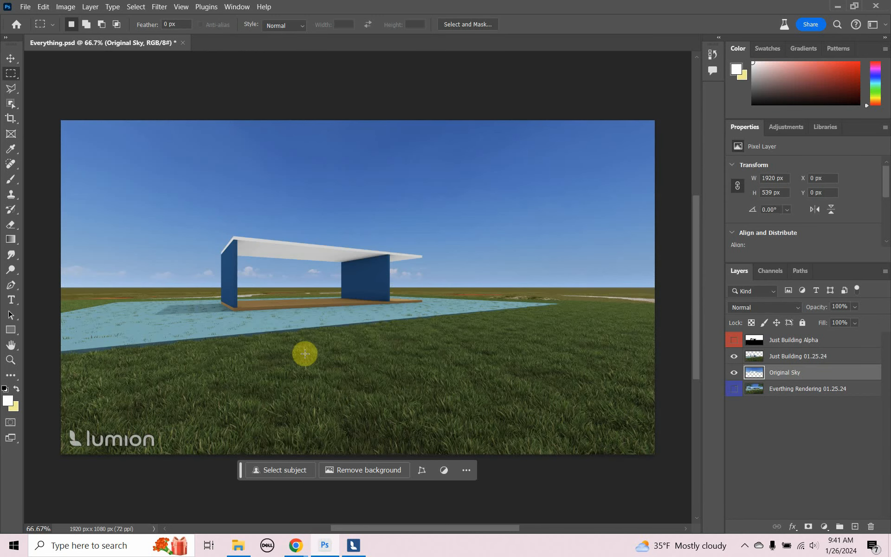
# - Show the Just Building Alpha layer and select its black building and ground area with Color Range, using Sampled Colors
pyautogui.click(732, 343)
pyautogui.click(134, 7)
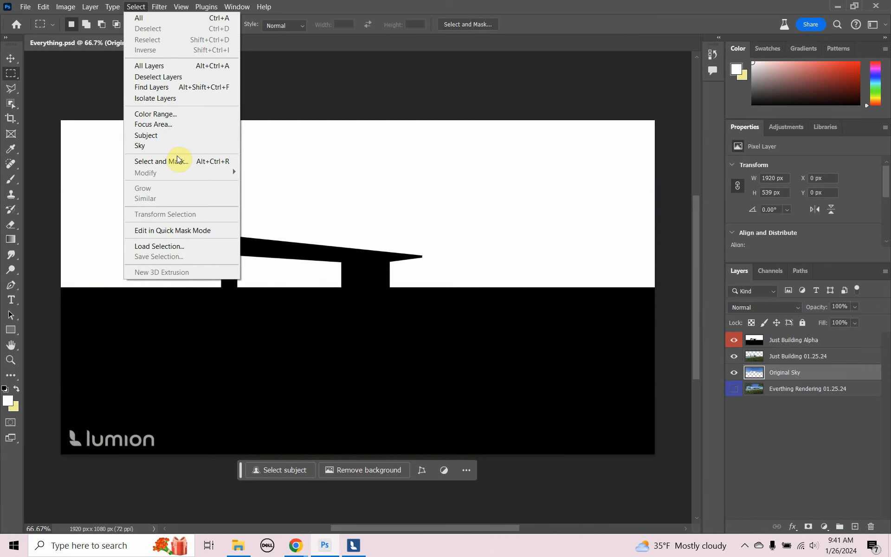
pyautogui.click(170, 114)
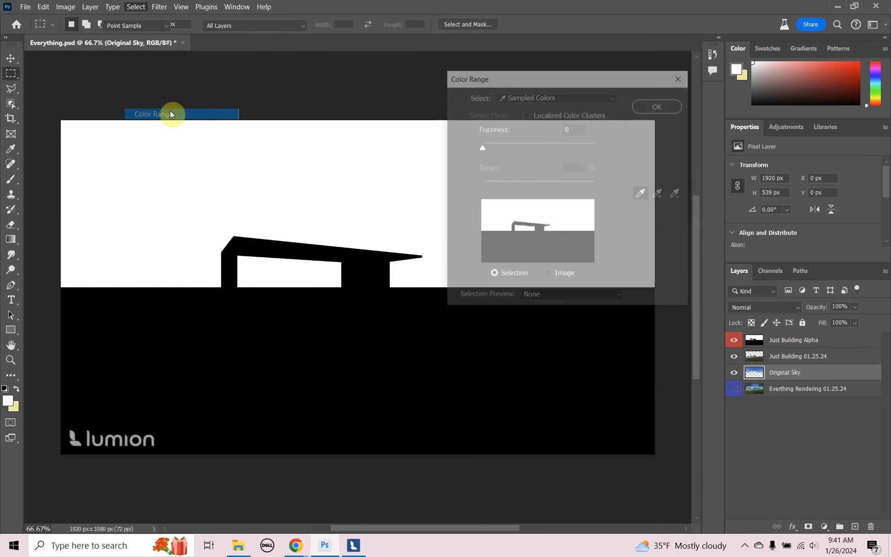
pyautogui.click(297, 316)
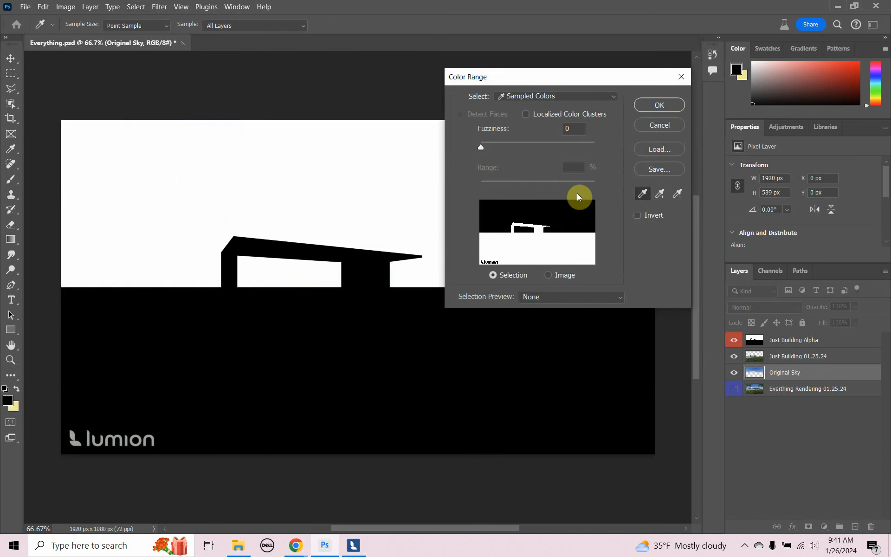
pyautogui.click(659, 106)
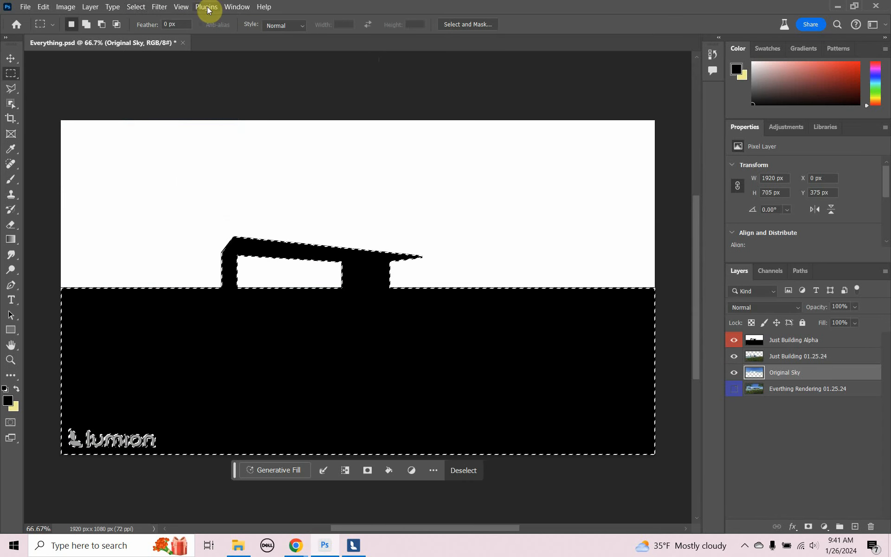
# - Save the current selection as a new channel named "Just Building Foreground" in Everything.psd
pyautogui.click(138, 7)
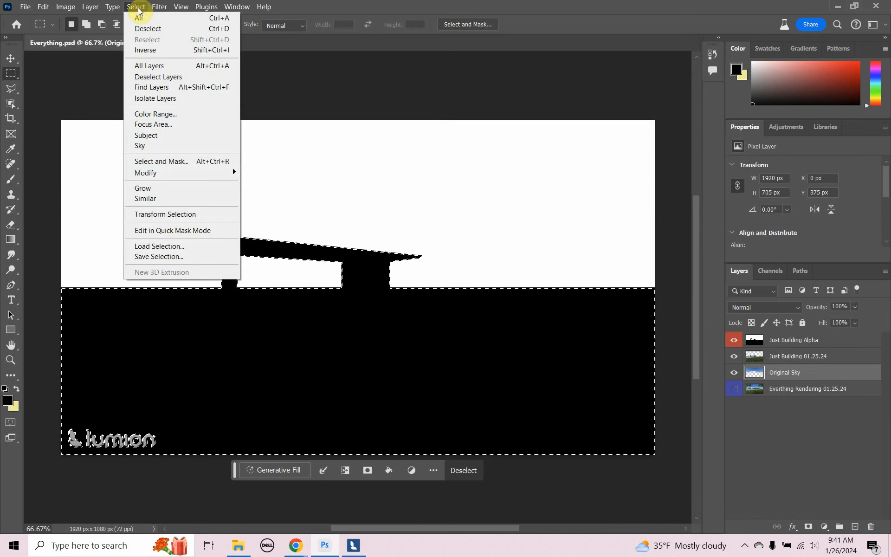
pyautogui.click(179, 256)
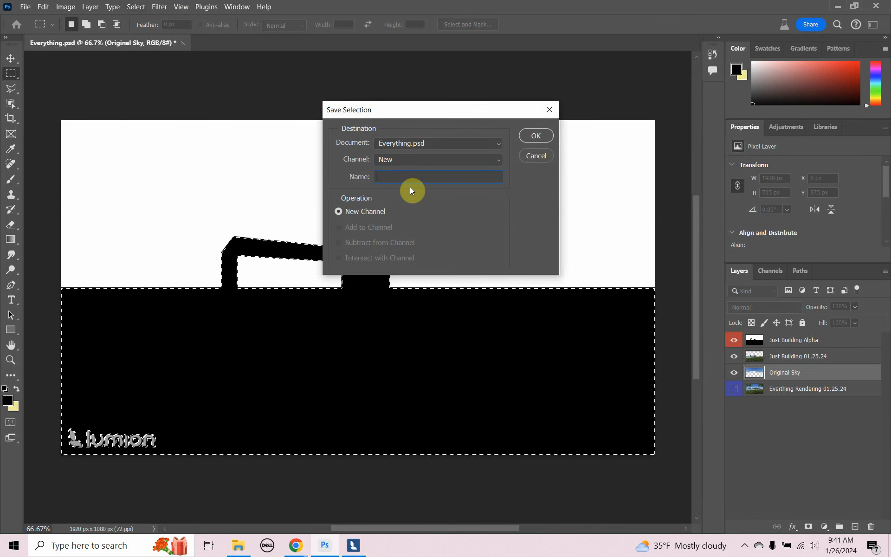
pyautogui.write('Just Building ')
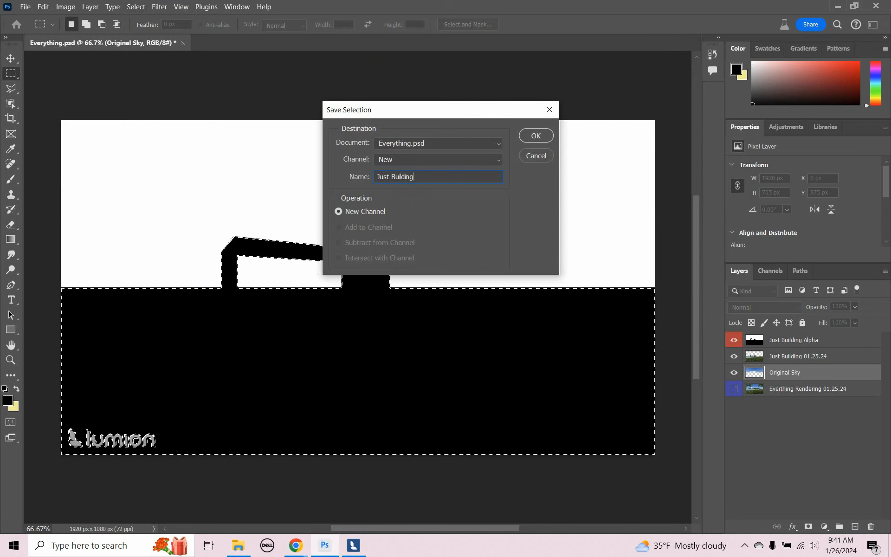
pyautogui.write('Fore')
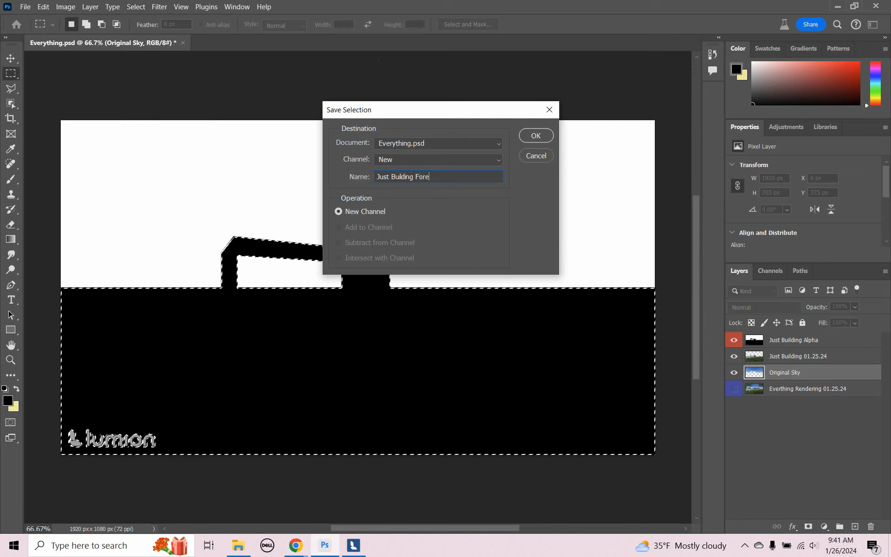
pyautogui.write('ground')
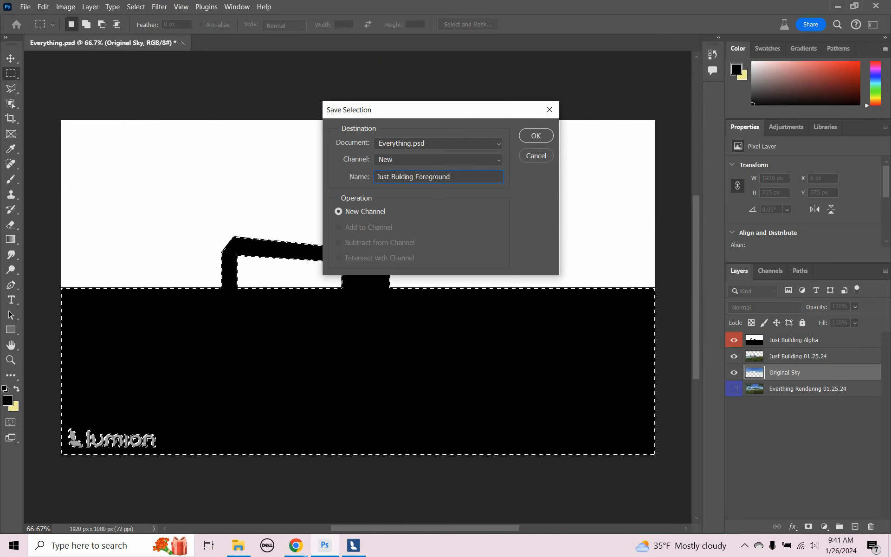
pyautogui.click(524, 139)
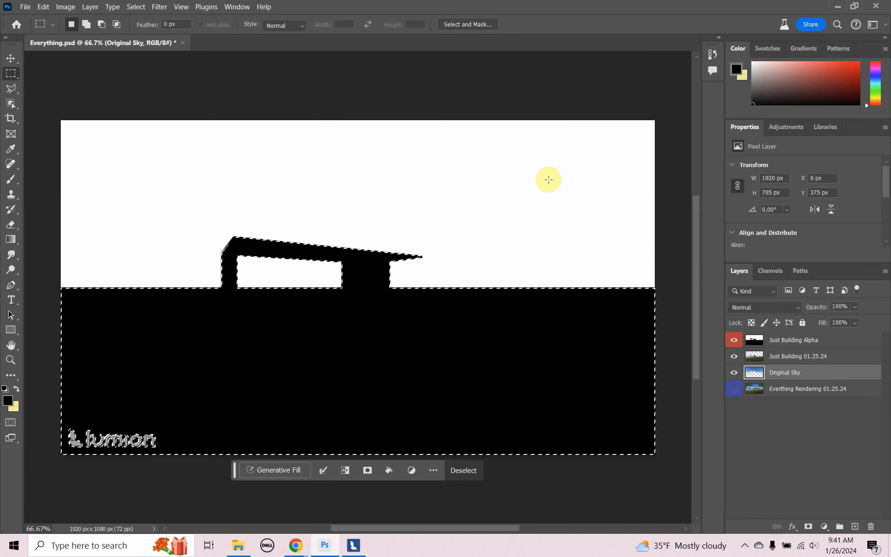
# - Hide Just Building Alpha, then cut the selected foreground from the Just Building 01.25.24 layer and paste it as a new layer
pyautogui.click(734, 340)
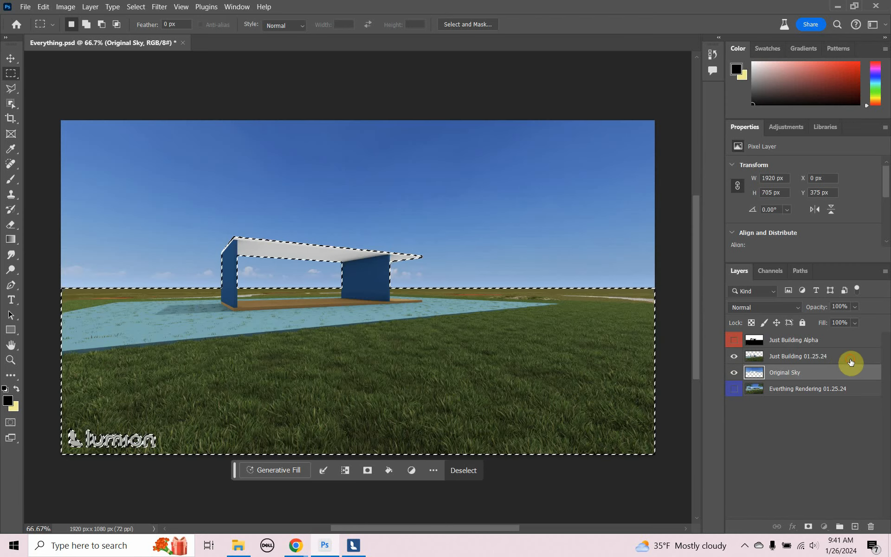
pyautogui.click(850, 361)
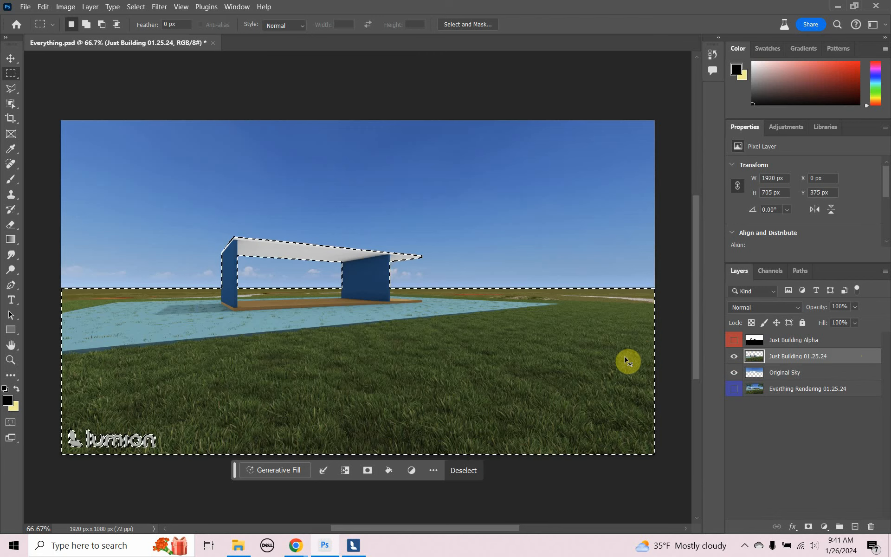
pyautogui.hotkey('ctrl', 'x')
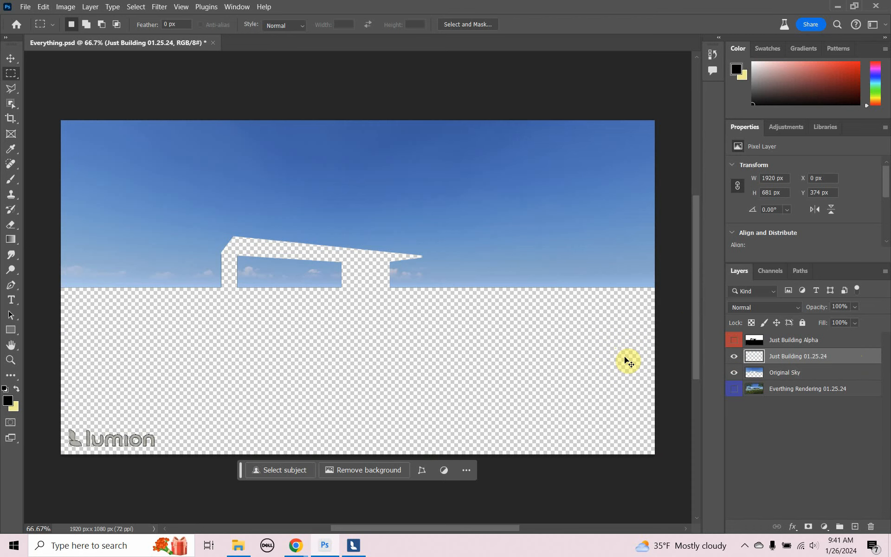
pyautogui.hotkey('ctrl', 'v')
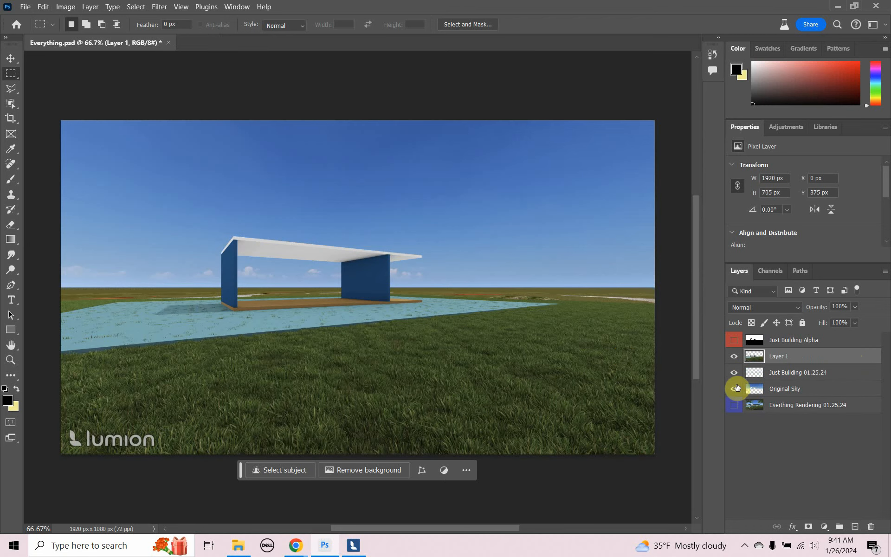
# - Toggle the pasted foreground, Just Building 01.25.24 and Original Sky layers to examine what each one contains
pyautogui.click(734, 356)
pyautogui.click(734, 357)
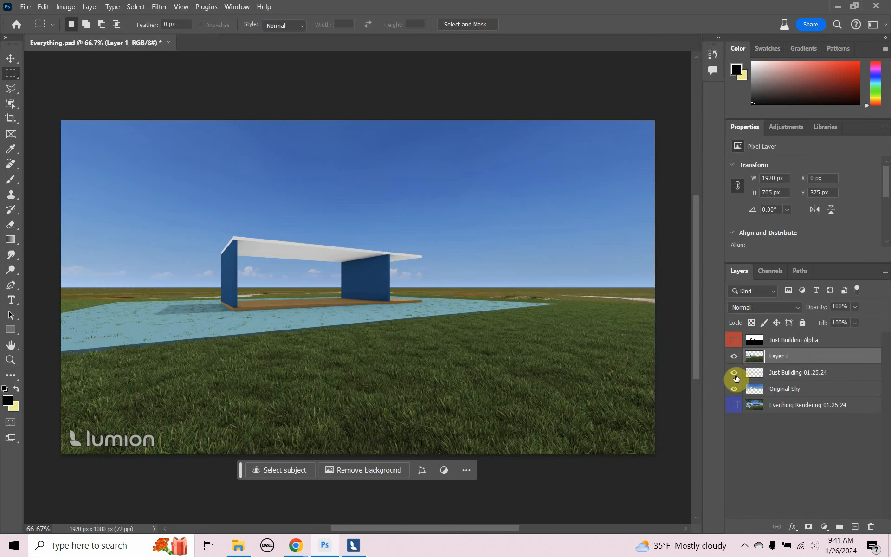
pyautogui.click(736, 375)
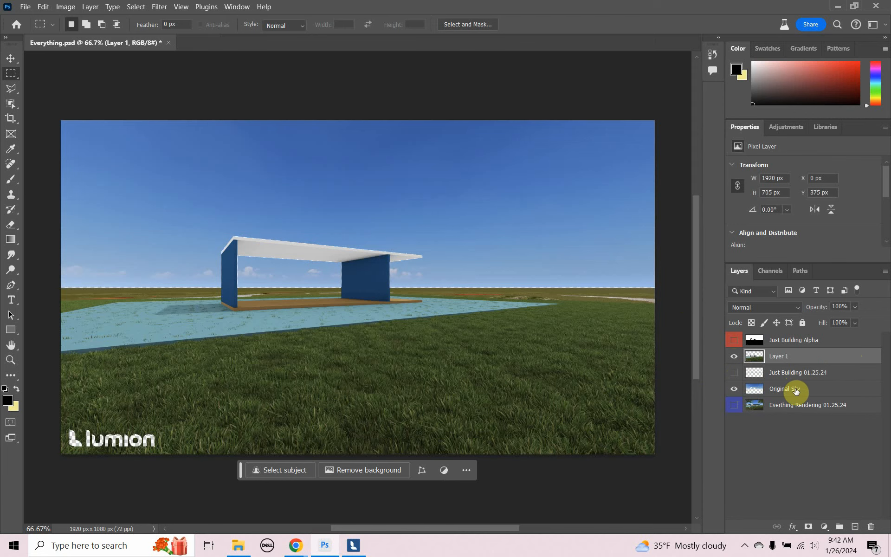
pyautogui.click(734, 356)
pyautogui.click(734, 357)
pyautogui.click(734, 389)
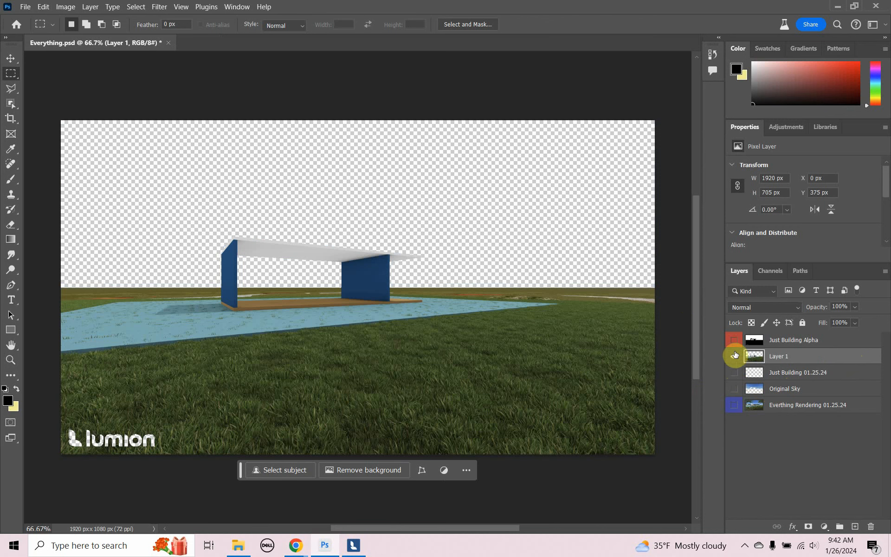
# - Delete the leftover Just Building 01.25.24 layer and make Original Sky visible
pyautogui.click(850, 374)
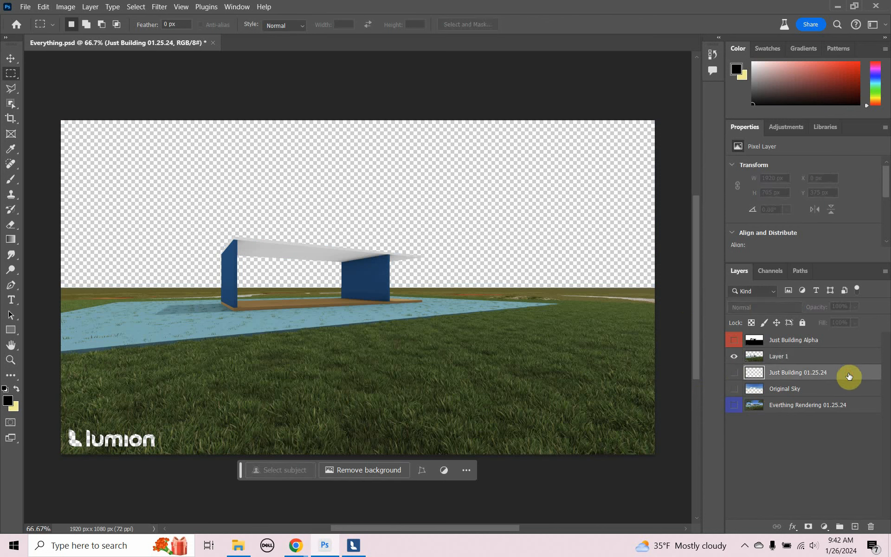
pyautogui.click(872, 526)
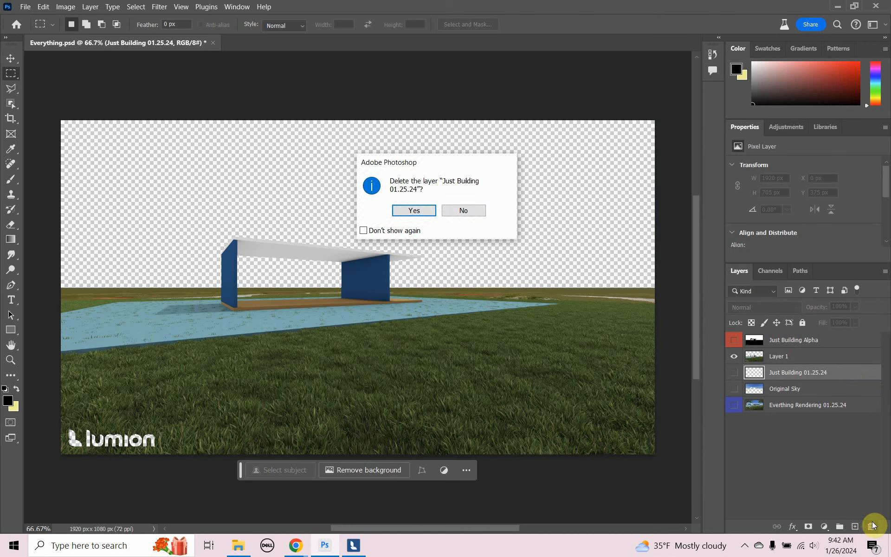
pyautogui.click(421, 210)
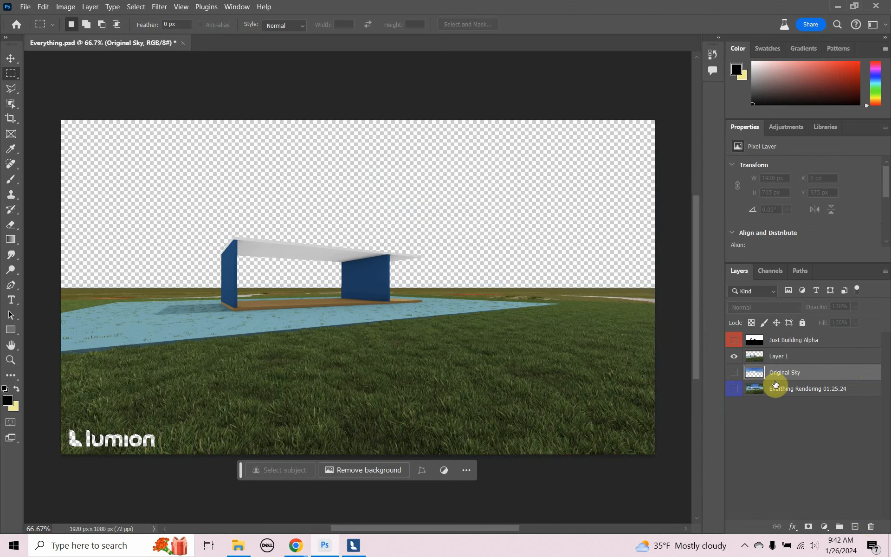
pyautogui.click(734, 372)
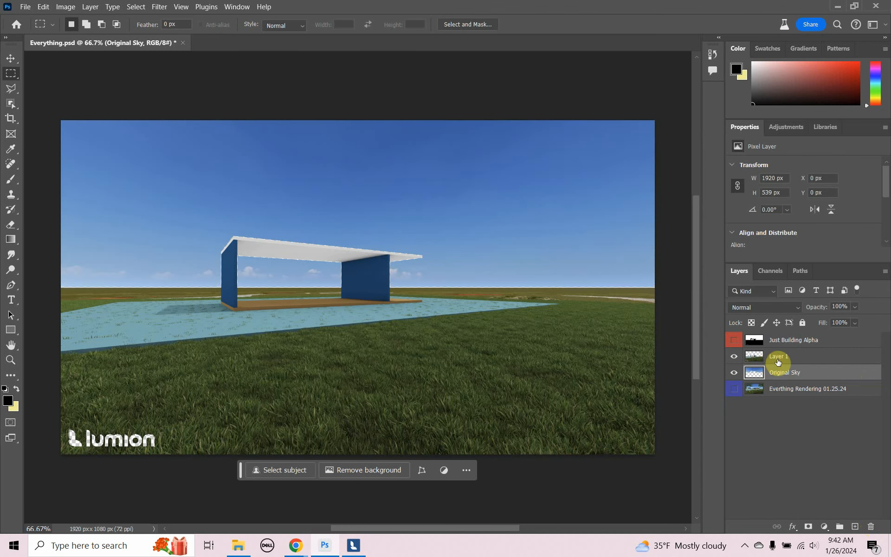
# - Rename the pasted foreground layer "Just Building Foreground 01.25.24"
pyautogui.rightClick(778, 361)
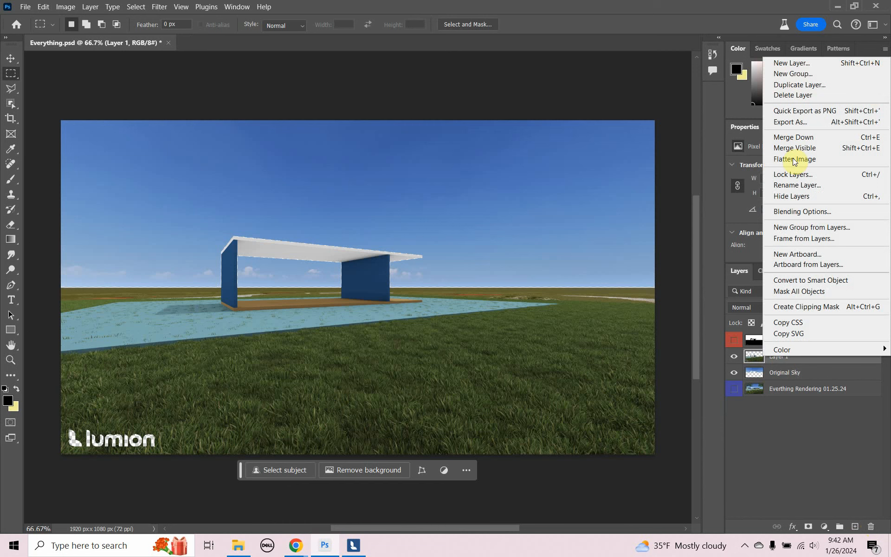
pyautogui.click(778, 361)
pyautogui.doubleClick(780, 356)
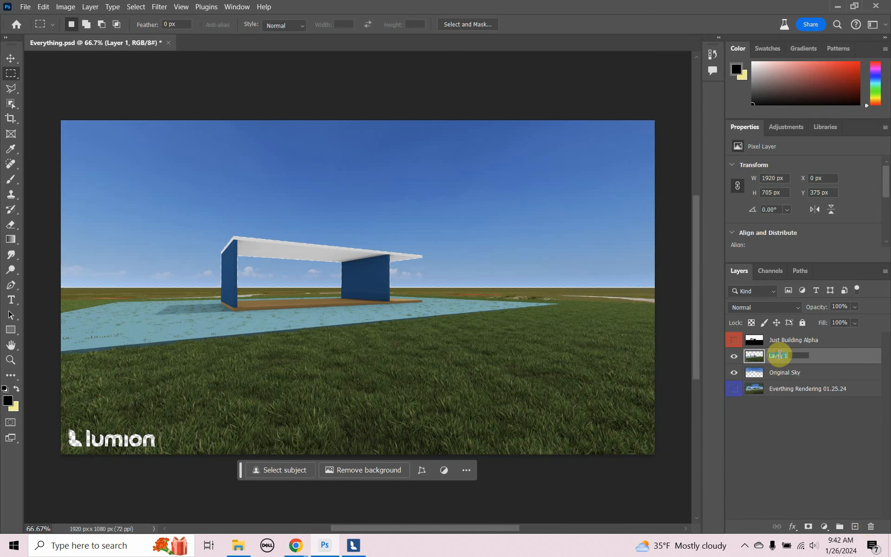
pyautogui.write('Jus')
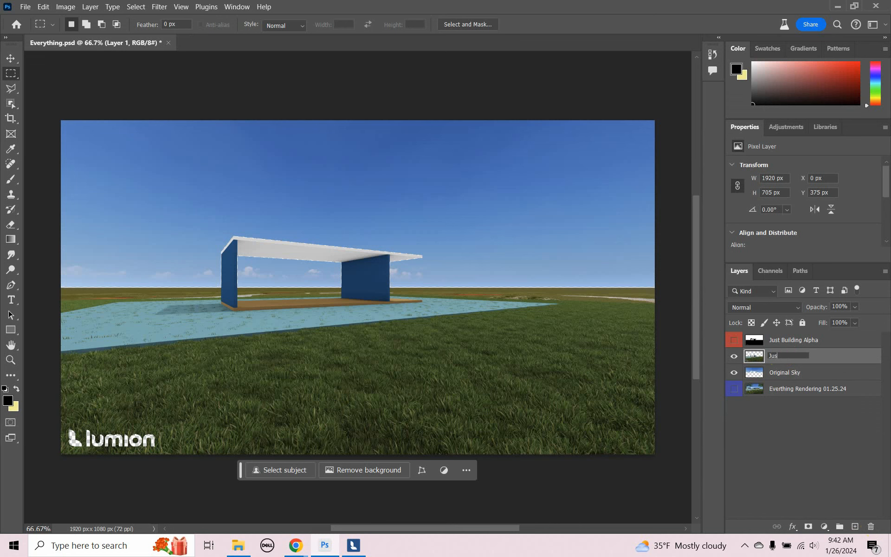
pyautogui.write('t Building')
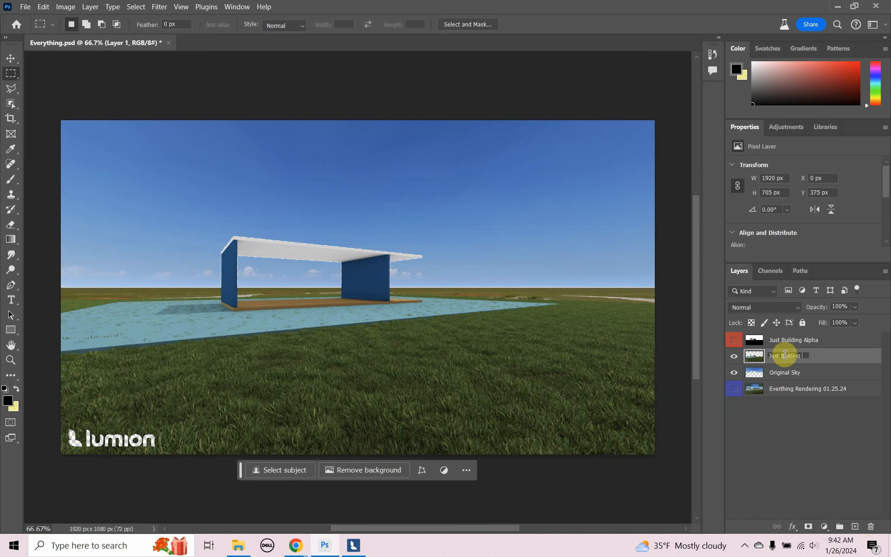
pyautogui.write(' Foreground 01.25.24')
pyautogui.click(806, 376)
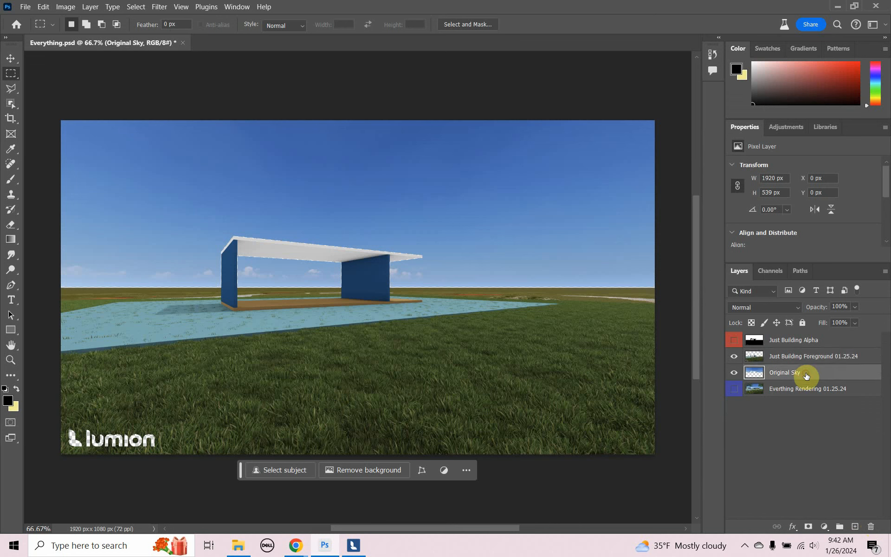
# - Copy the date from the foreground layer's name and append it to the sky layer's name, making it "Original Sky 01.25.24"
pyautogui.click(846, 357)
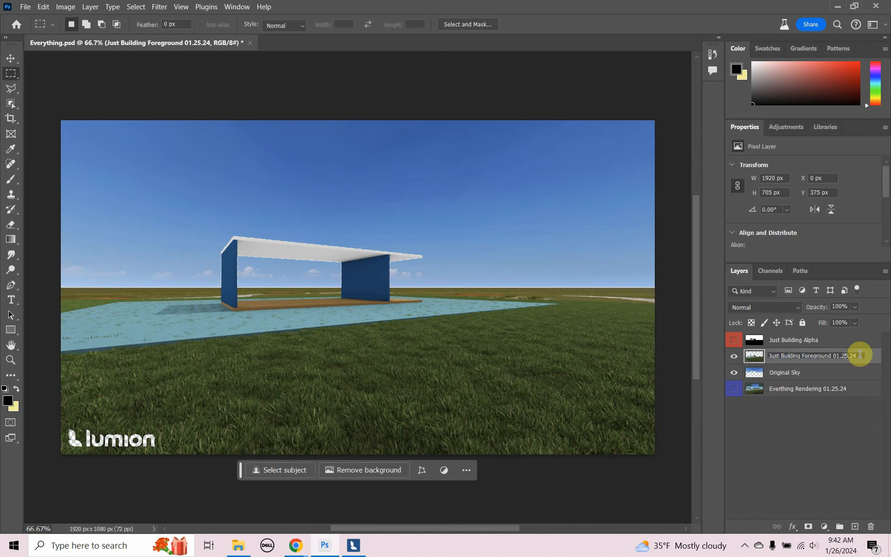
pyautogui.moveTo(860, 354); pyautogui.dragTo(835, 356)
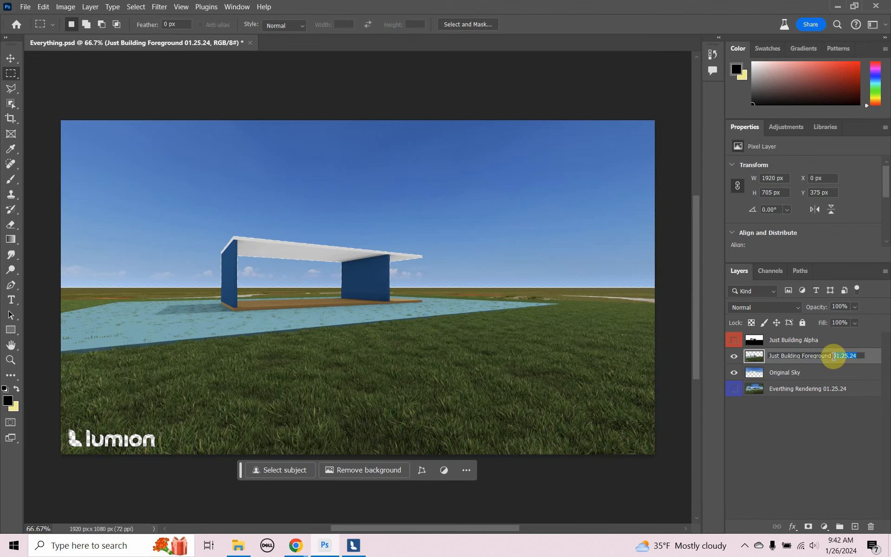
pyautogui.click(814, 372)
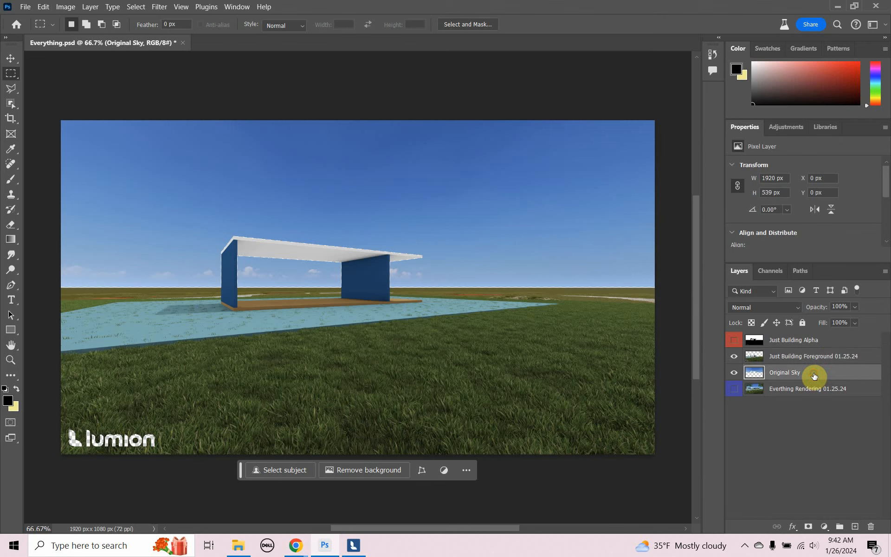
pyautogui.doubleClick(785, 373)
pyautogui.click(799, 374)
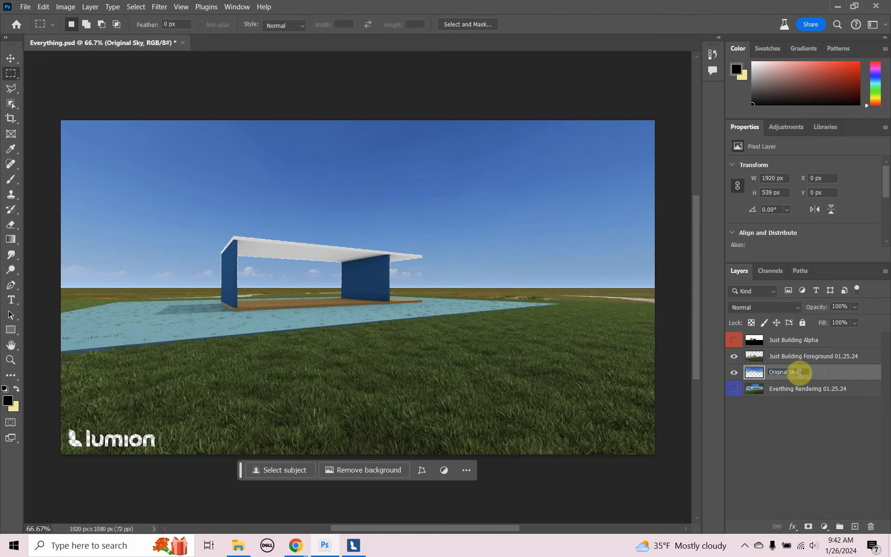
pyautogui.click(843, 374)
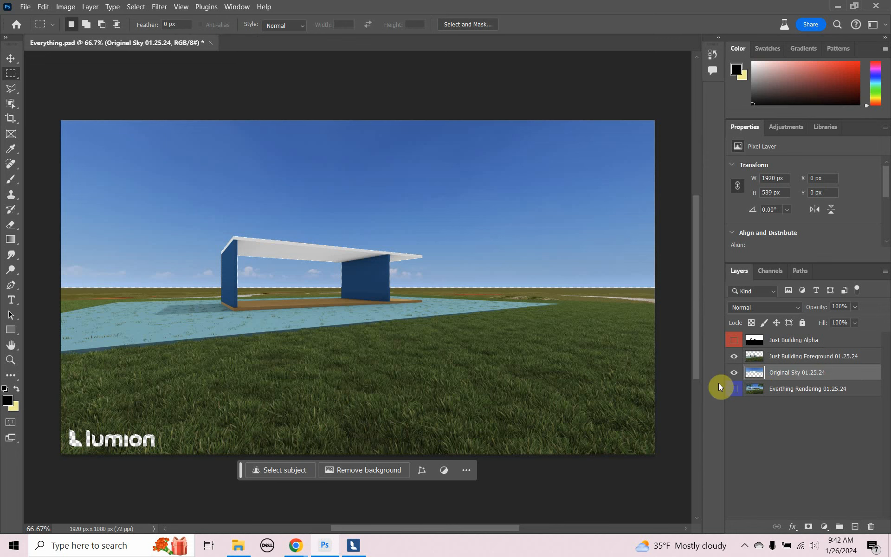
# - Hide the Original Sky 01.25.24 layer and create a new layer named "New Sky 1" above it
pyautogui.click(734, 373)
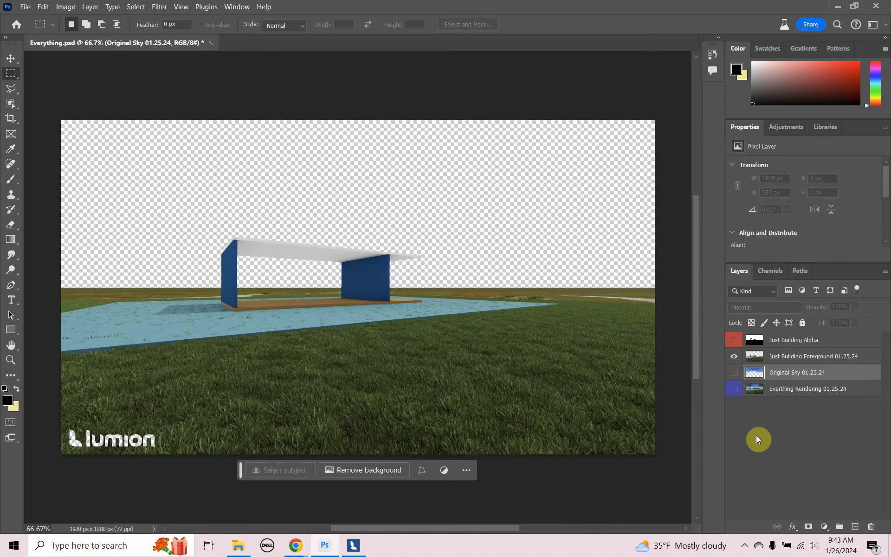
pyautogui.hotkey('ctrl', 'shift', 'n')
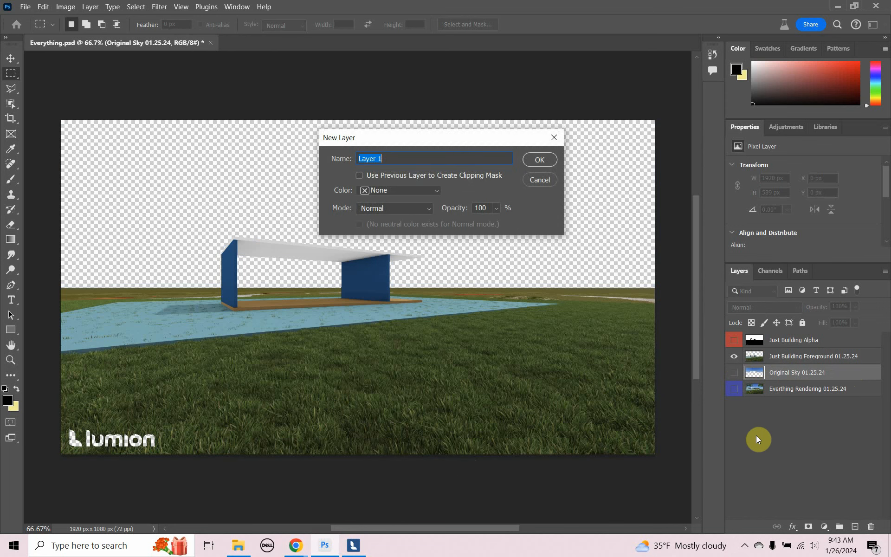
pyautogui.write('New Sky')
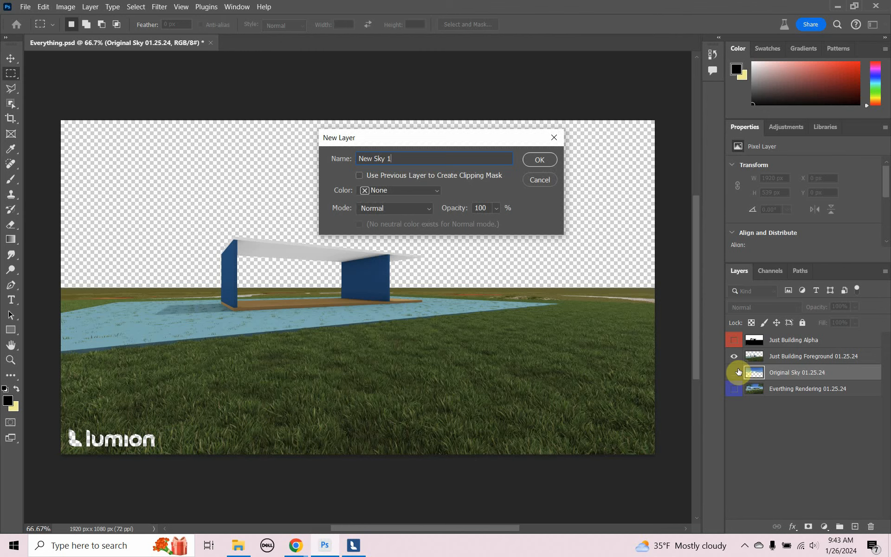
pyautogui.click(528, 161)
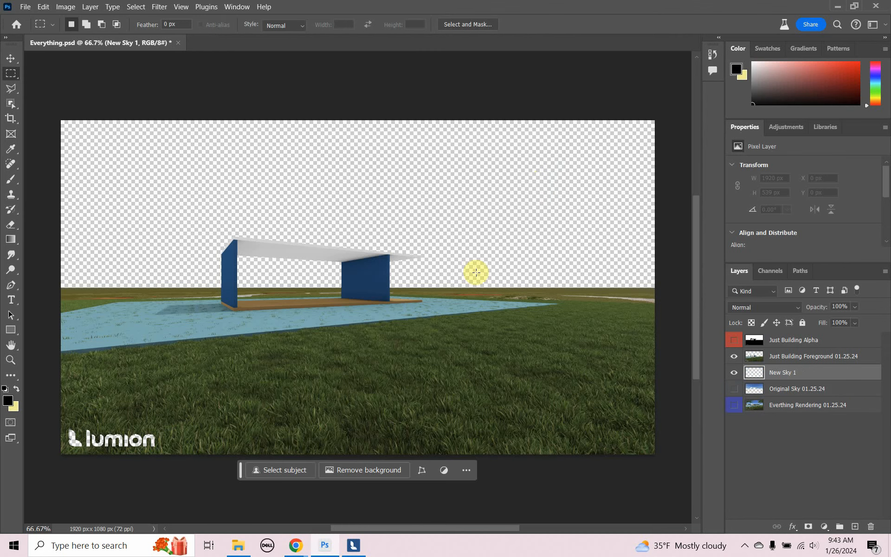
# - With the Gradient tool active, show the Original Sky 01.25.24 layer and sample its deep blue at the upper edge as the foreground color
pyautogui.click(10, 242)
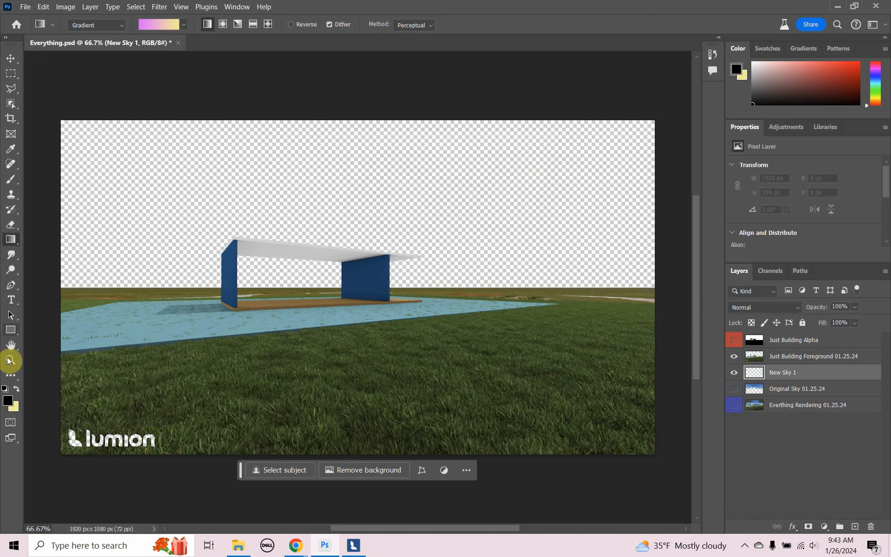
pyautogui.click(7, 400)
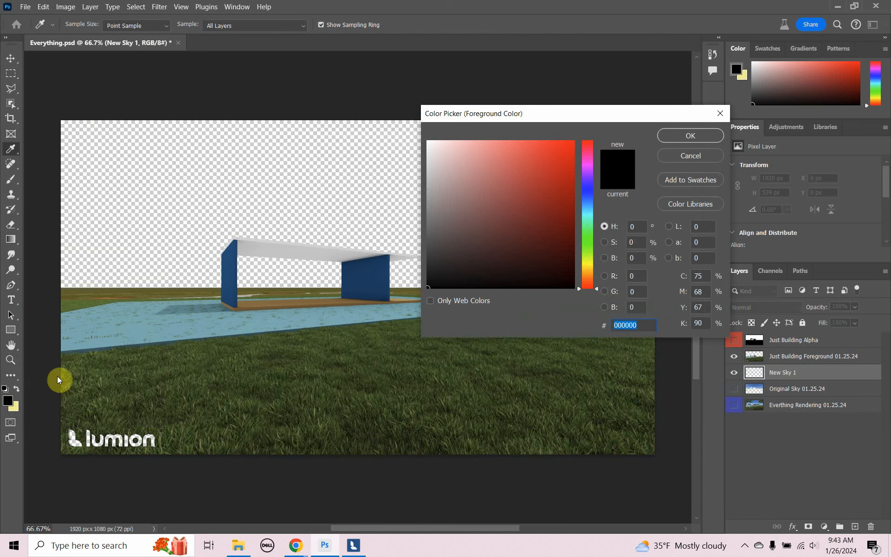
pyautogui.click(681, 156)
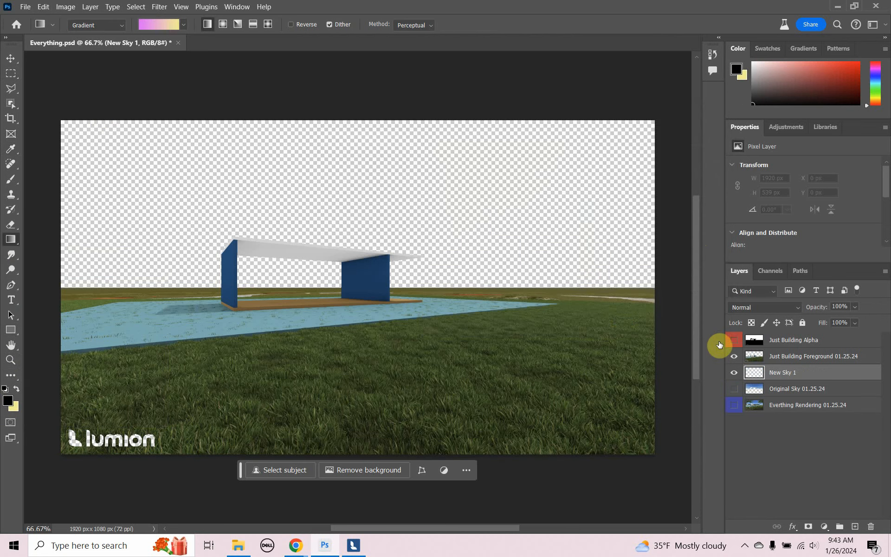
pyautogui.click(734, 389)
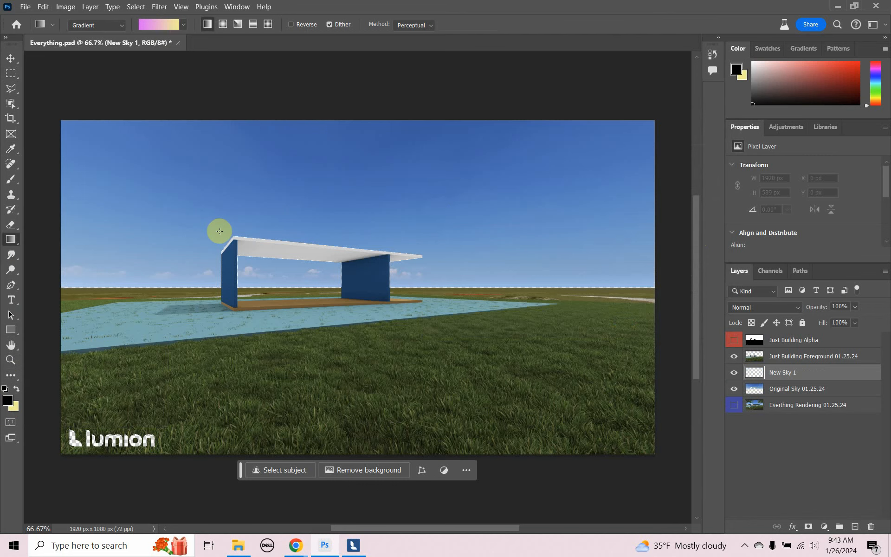
pyautogui.click(7, 402)
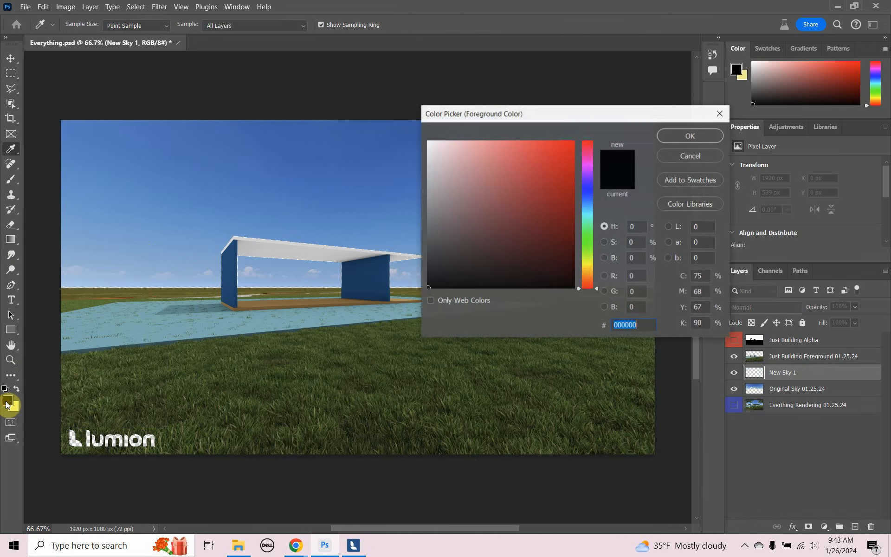
pyautogui.click(268, 120)
pyautogui.click(686, 135)
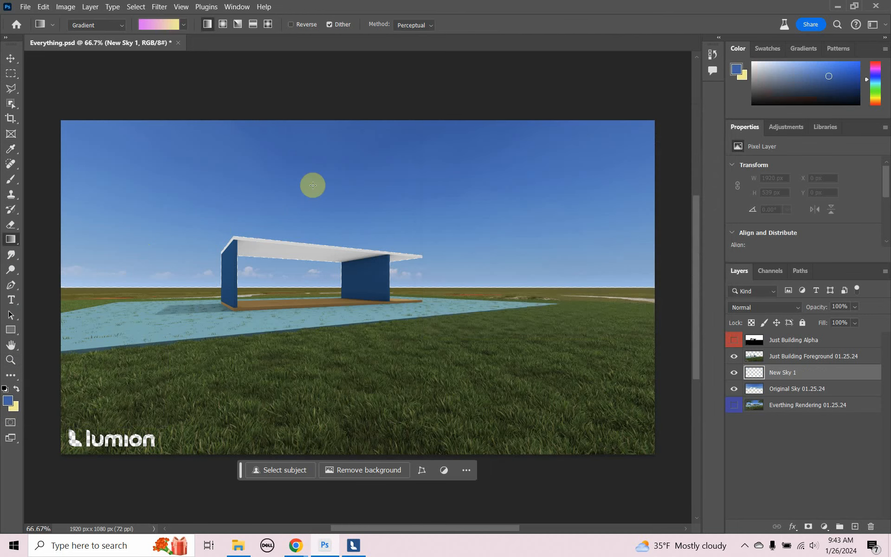
# - Set the background color to the pale blue a3c7ea sampled from the original sky just above the horizon
pyautogui.click(14, 407)
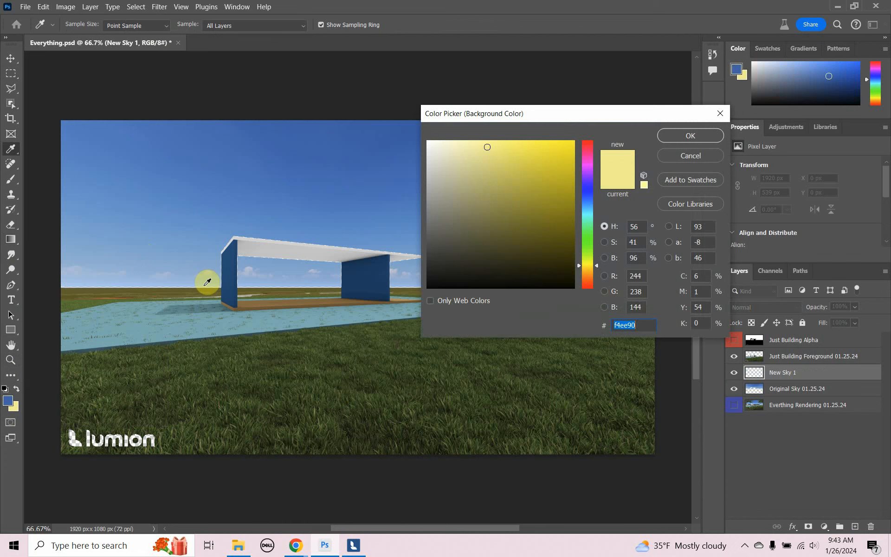
pyautogui.click(73, 281)
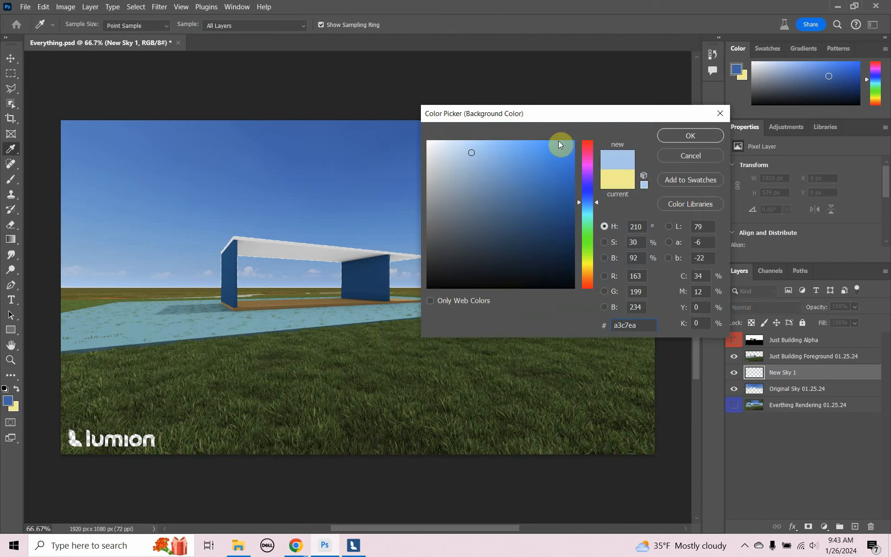
pyautogui.click(666, 130)
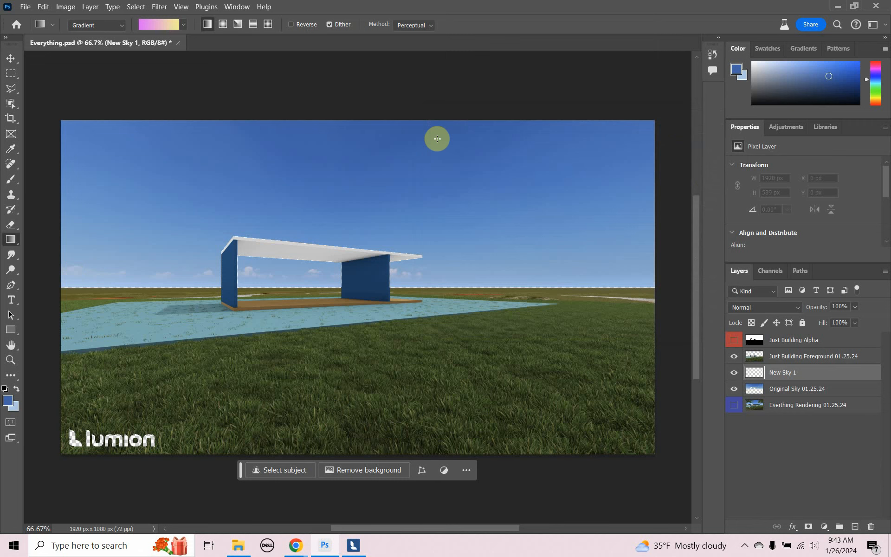
# - Draw a linear Foreground to Background gradient on New Sky 1, from the image's upper edge to just above the roof, at about -101°
pyautogui.click(184, 24)
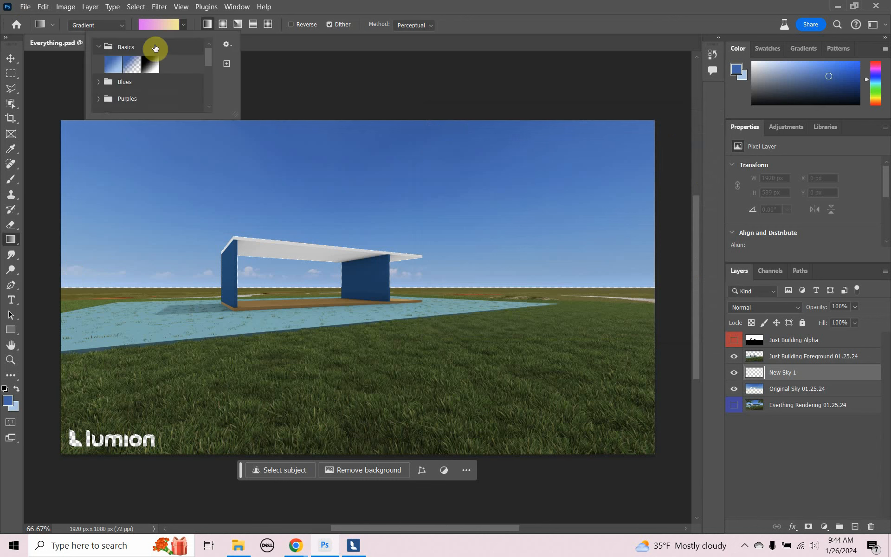
pyautogui.click(111, 71)
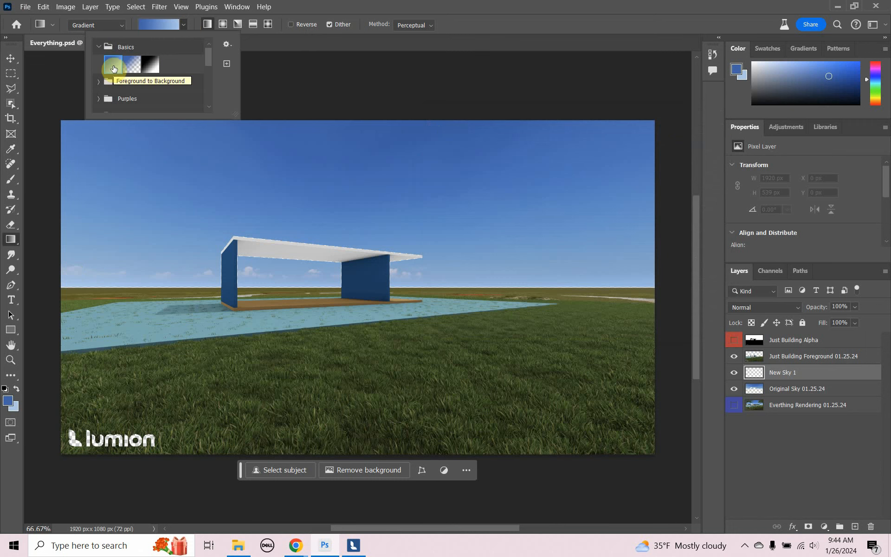
pyautogui.click(311, 13)
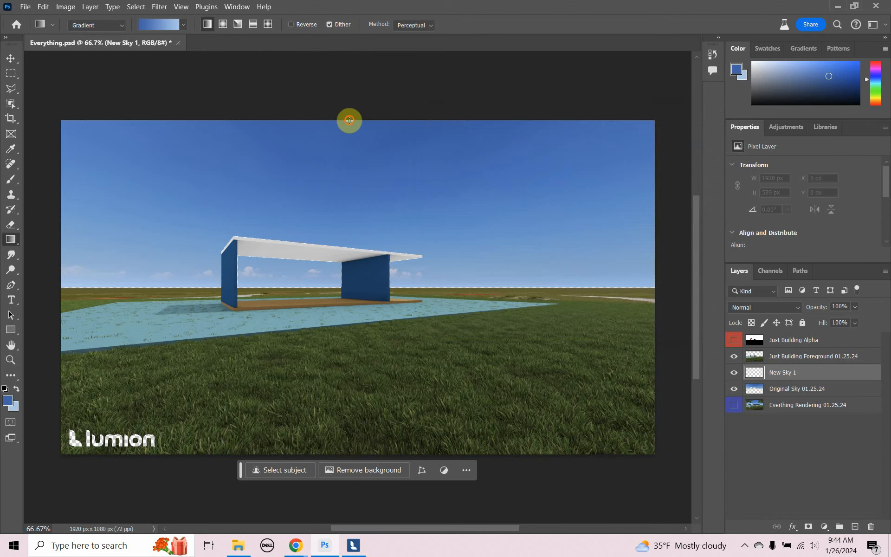
pyautogui.moveTo(349, 120); pyautogui.dragTo(328, 227)
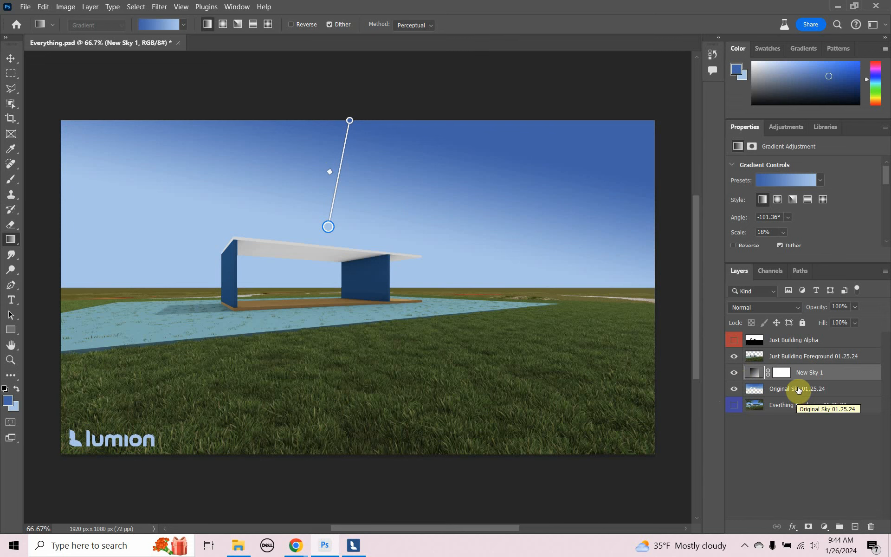
# - Rasterize the New Sky 1 gradient layer and delete its layer mask
pyautogui.rightClick(836, 373)
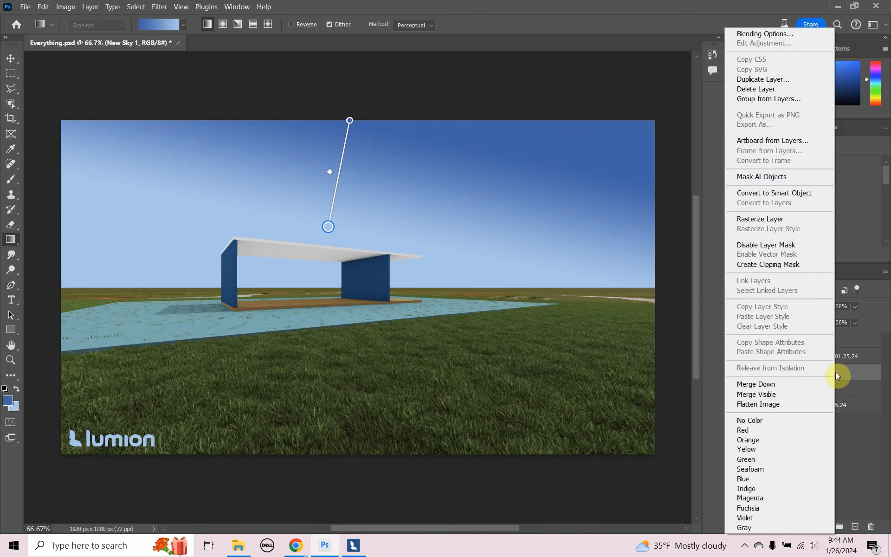
pyautogui.click(790, 222)
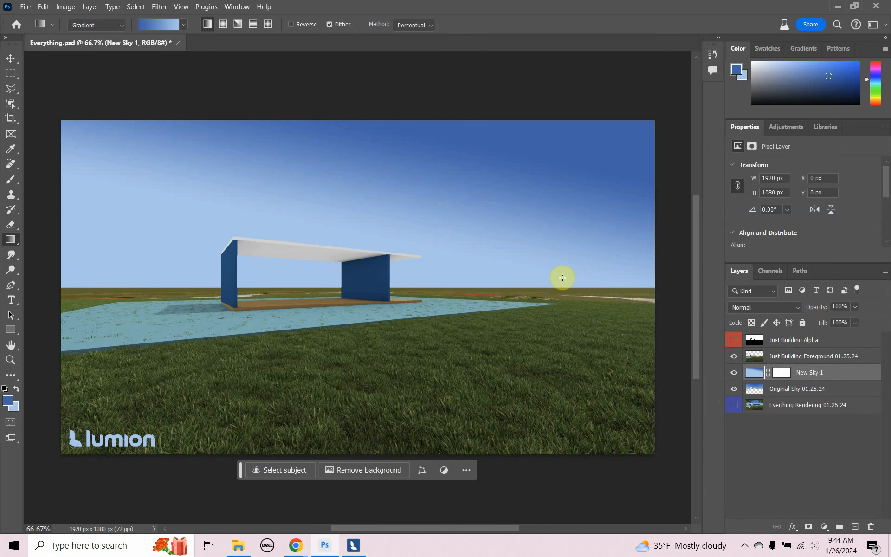
pyautogui.rightClick(783, 374)
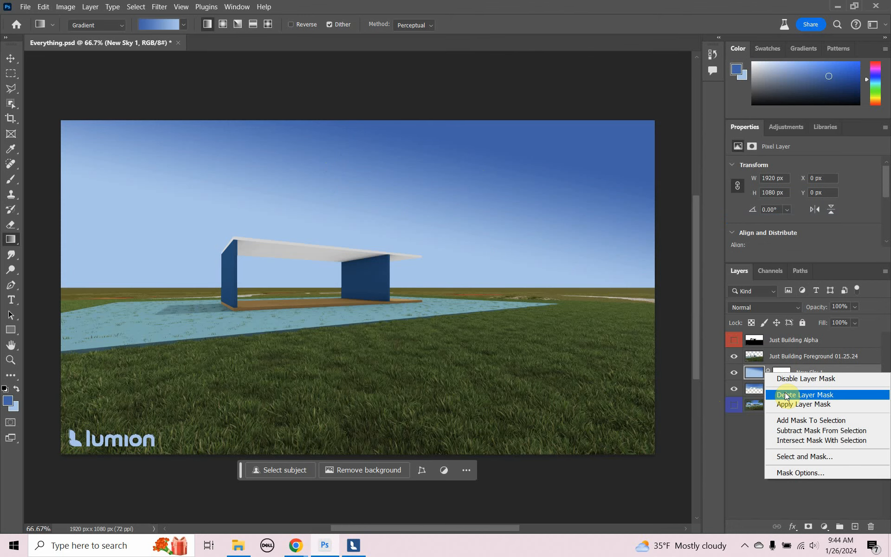
pyautogui.click(786, 395)
# - Toggle the visibility of New Sky 1 and the foreground layer to compare the skies, leaving only New Sky 1 hidden of the two
pyautogui.click(734, 375)
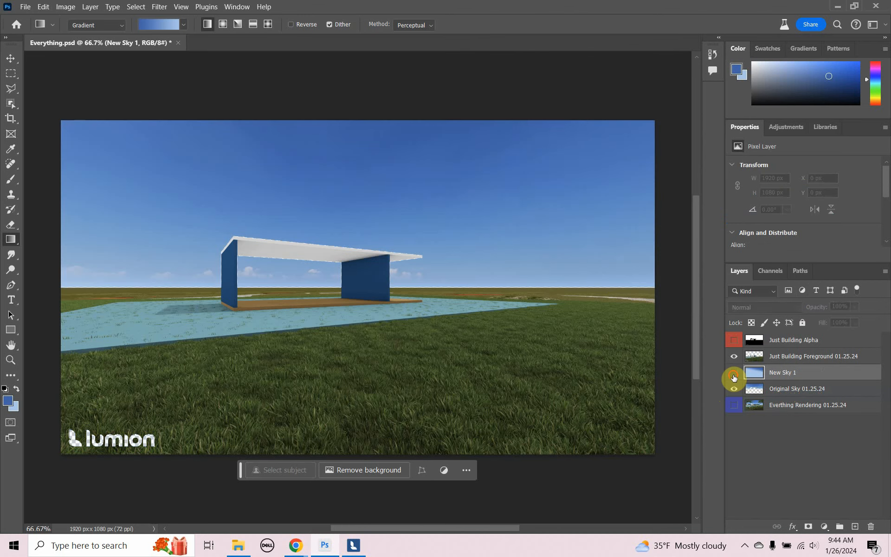
pyautogui.click(734, 375)
pyautogui.click(734, 375)
pyautogui.click(734, 376)
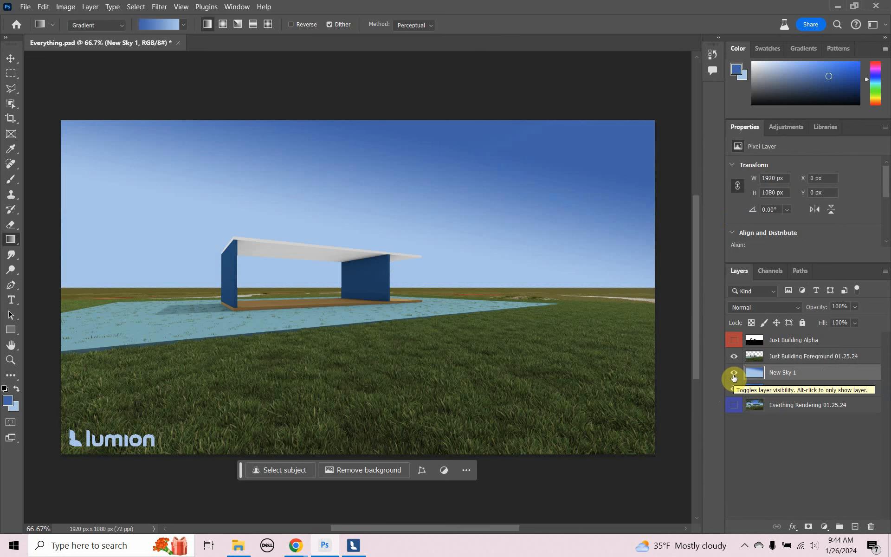
pyautogui.click(734, 375)
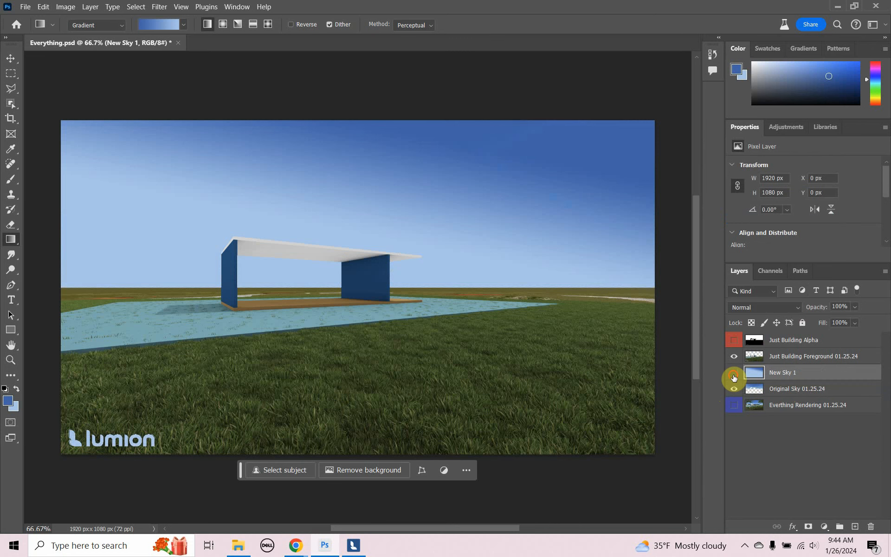
pyautogui.click(734, 375)
pyautogui.click(734, 356)
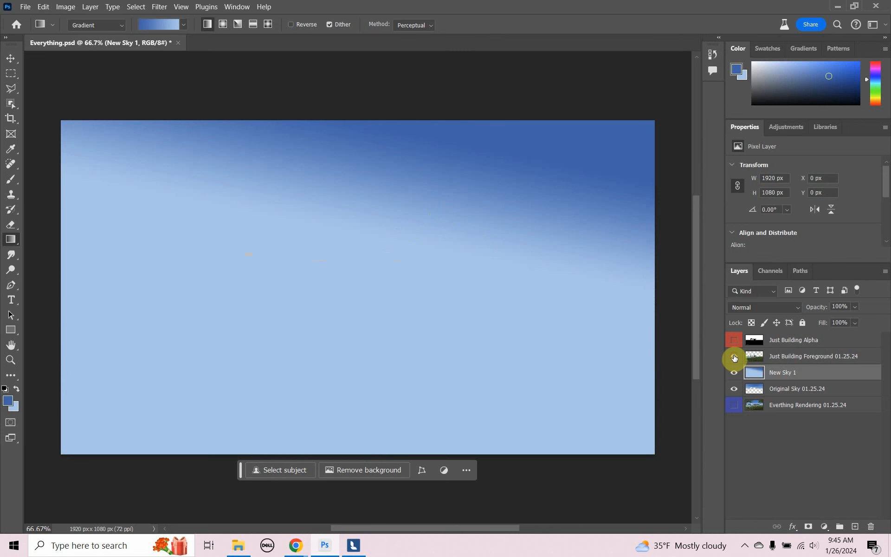
pyautogui.click(734, 356)
pyautogui.click(734, 374)
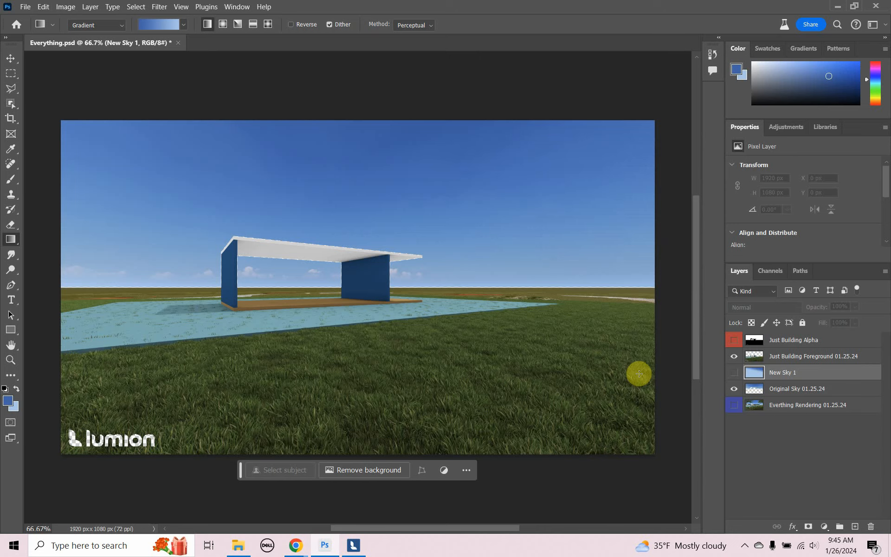
# - Open Just Building_MatID.png from the Photoshop_Workflow folder
pyautogui.click(24, 8)
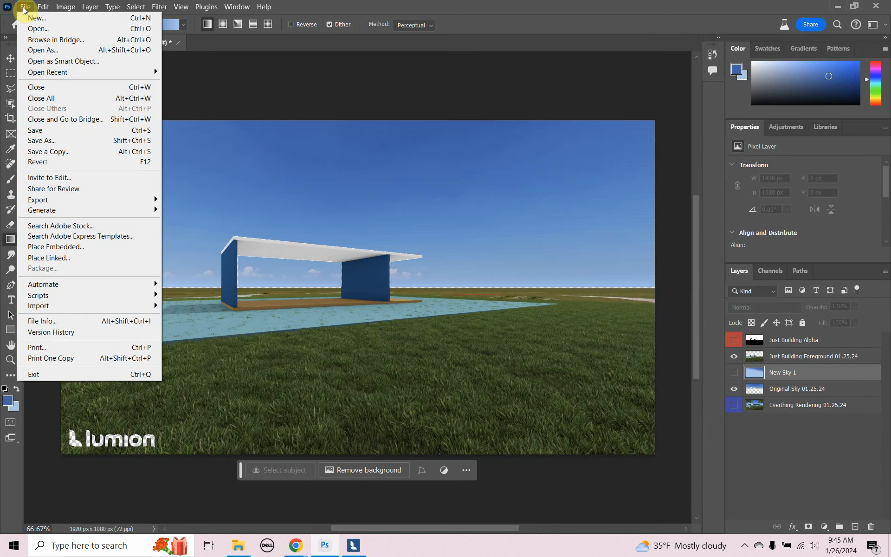
pyautogui.click(30, 32)
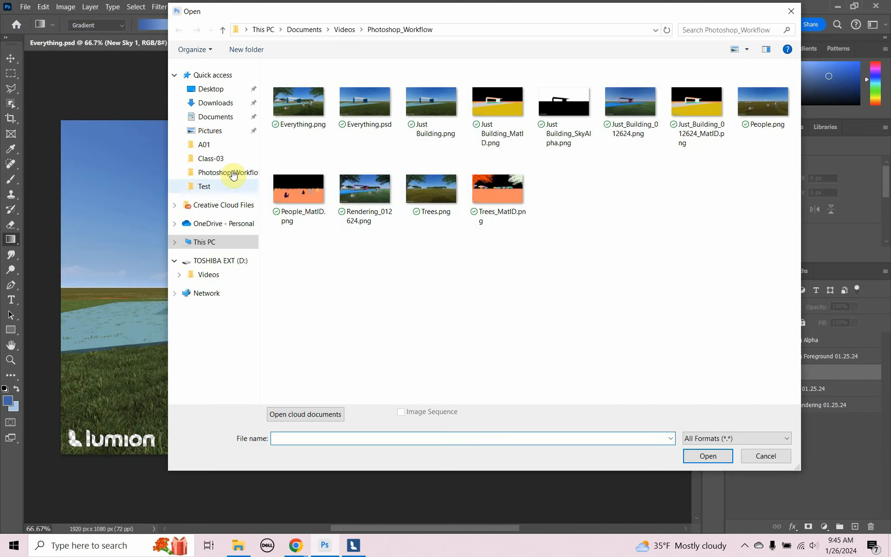
pyautogui.click(507, 110)
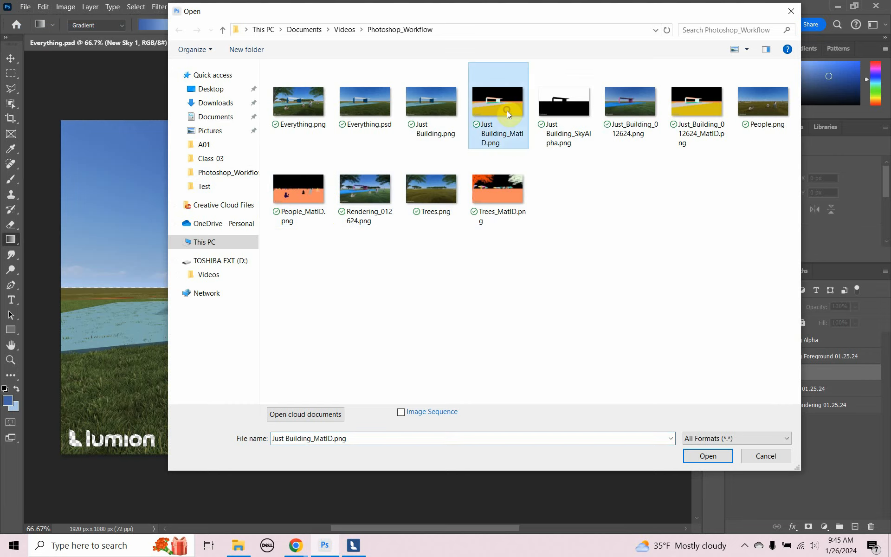
pyautogui.click(708, 455)
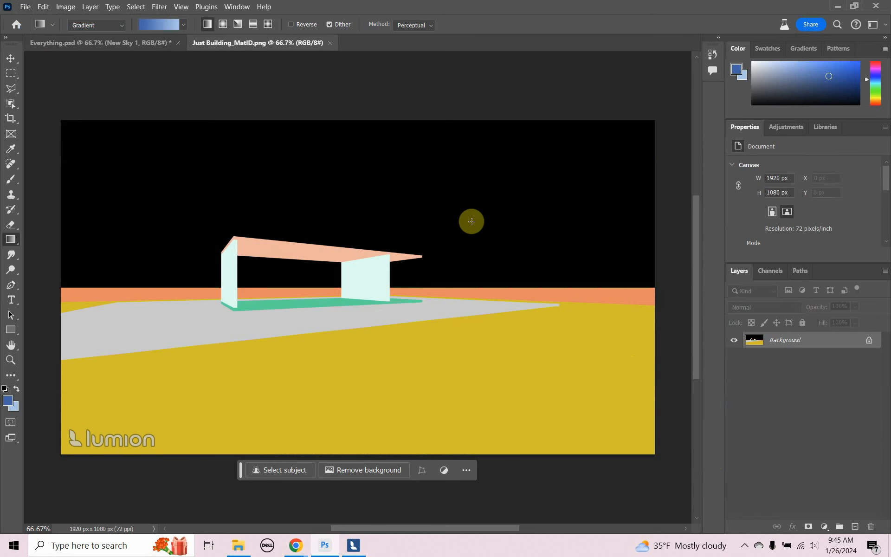
# - Copy the entire Mat ID image, close its file, and paste it into Everything.psd as a new layer
pyautogui.hotkey('ctrl', 'a')
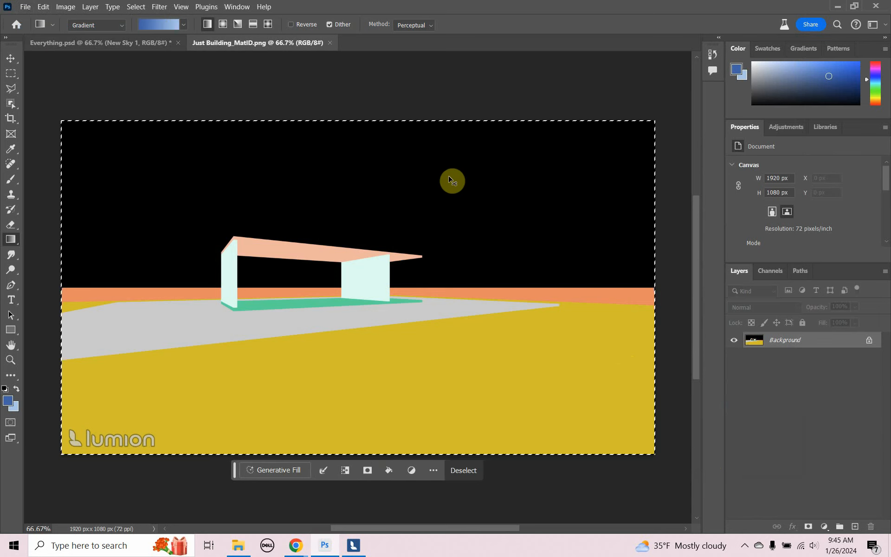
pyautogui.click(330, 43)
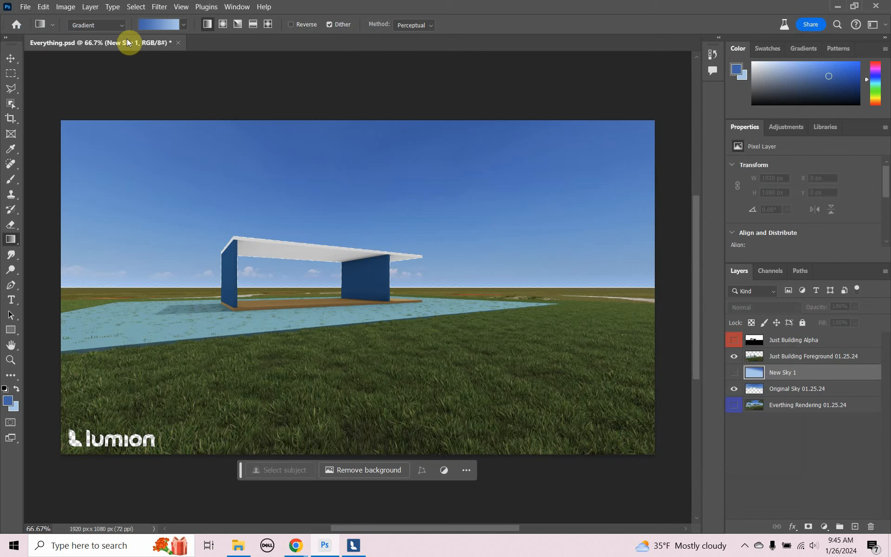
pyautogui.hotkey('ctrl', 'shift', 'alt', 'n')
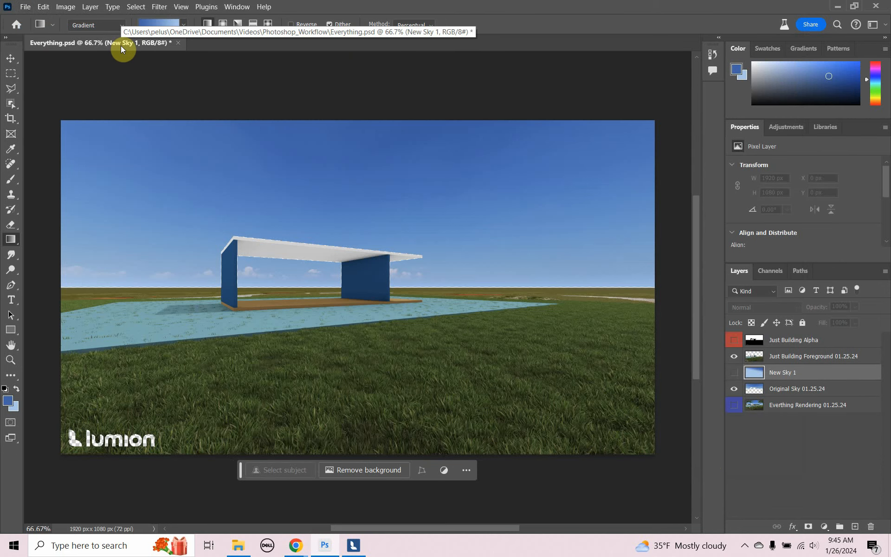
pyautogui.hotkey('ctrl', 'v')
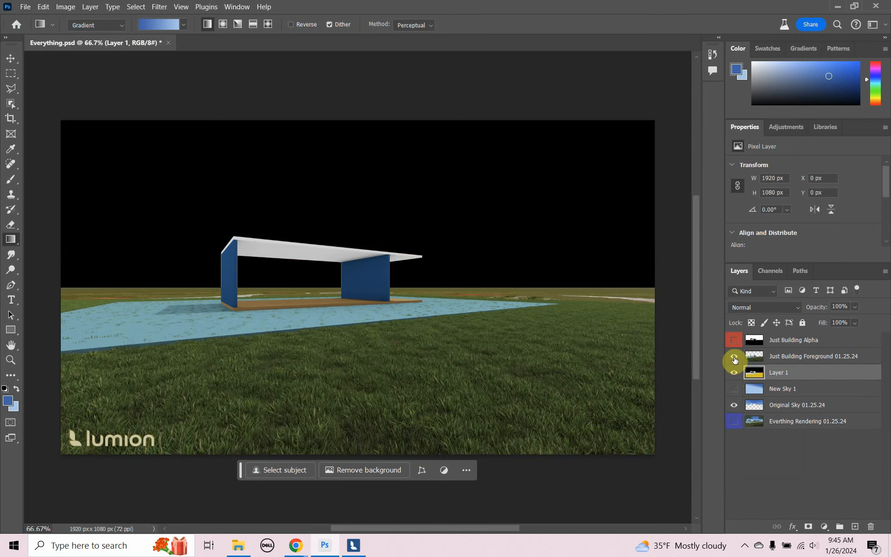
# - Move the pasted layer above Just Building Foreground 01.25.24 and rename it "Just Building Mat ID"
pyautogui.moveTo(779, 375); pyautogui.dragTo(780, 357)
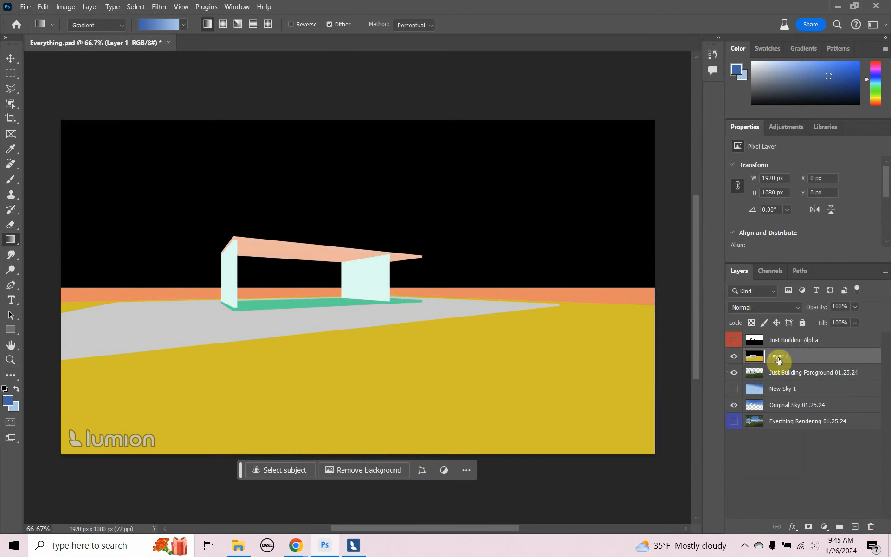
pyautogui.doubleClick(779, 356)
pyautogui.write('Just Building Mat ID')
pyautogui.click(872, 357)
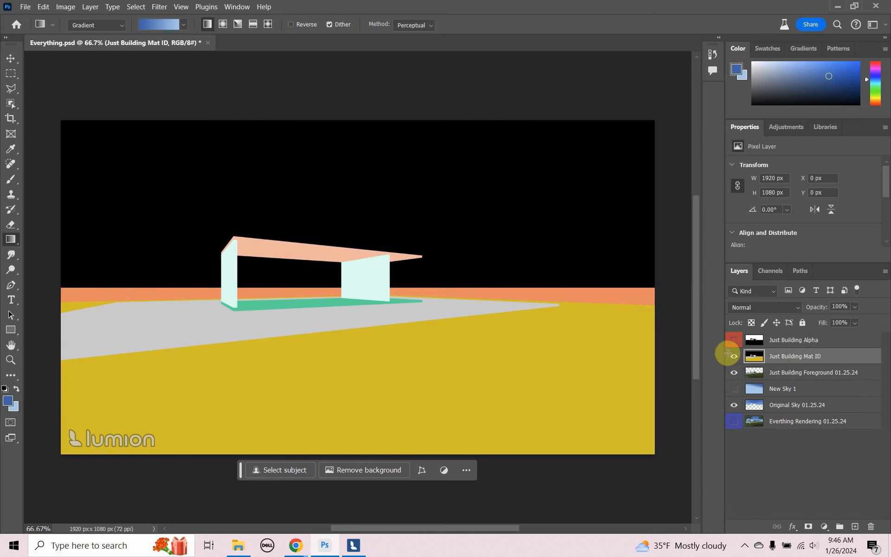
# - Select the yellow grass area of the Just Building Mat ID layer with Color Range, using sampled colors and a fuzziness of 0
pyautogui.click(130, 6)
pyautogui.click(156, 113)
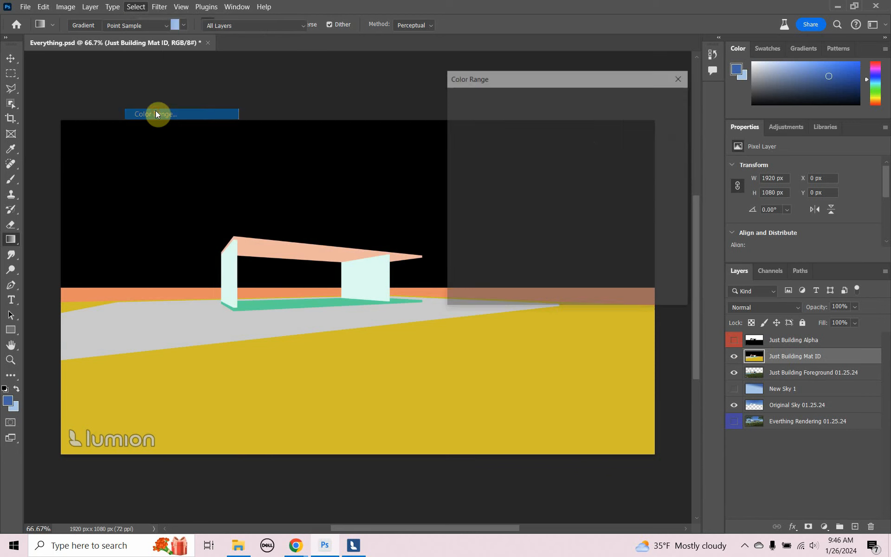
pyautogui.click(313, 367)
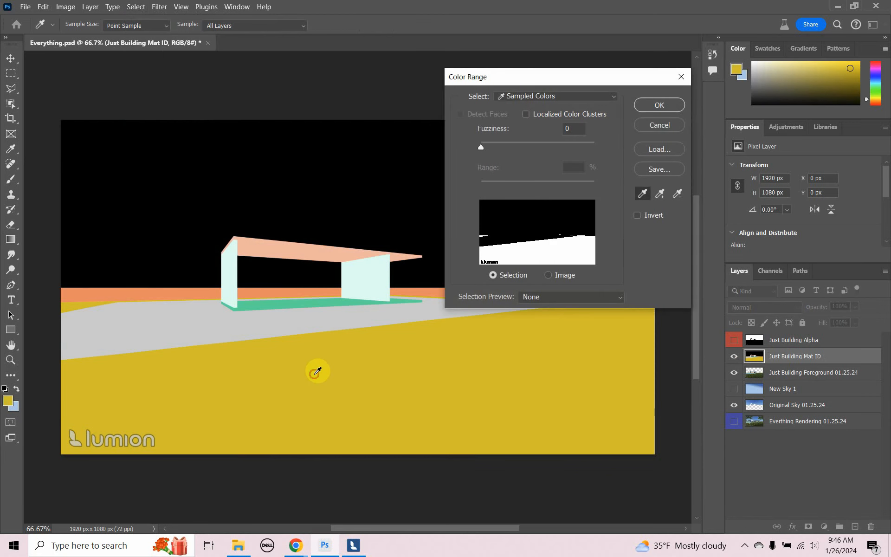
pyautogui.click(645, 106)
pyautogui.press('g')
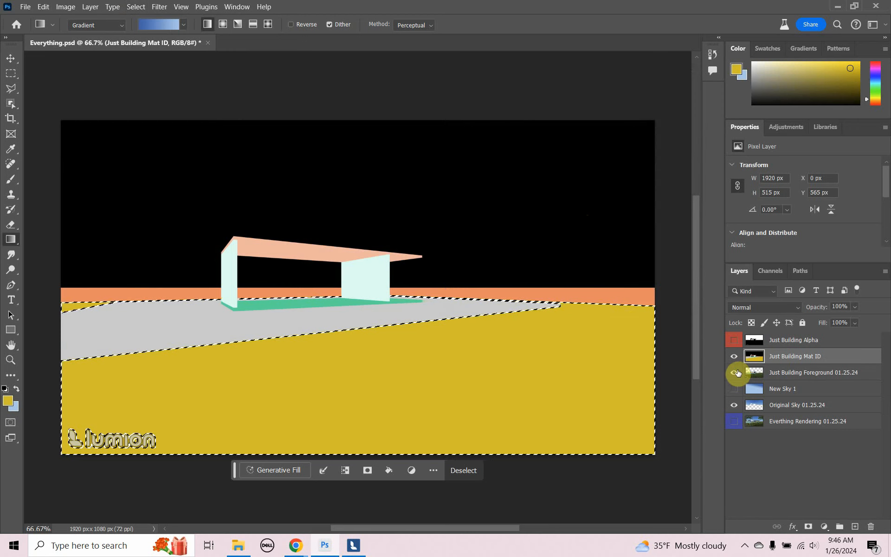
# - Hide the Just Building Mat ID layer and give it a red color label
pyautogui.click(734, 358)
pyautogui.rightClick(735, 363)
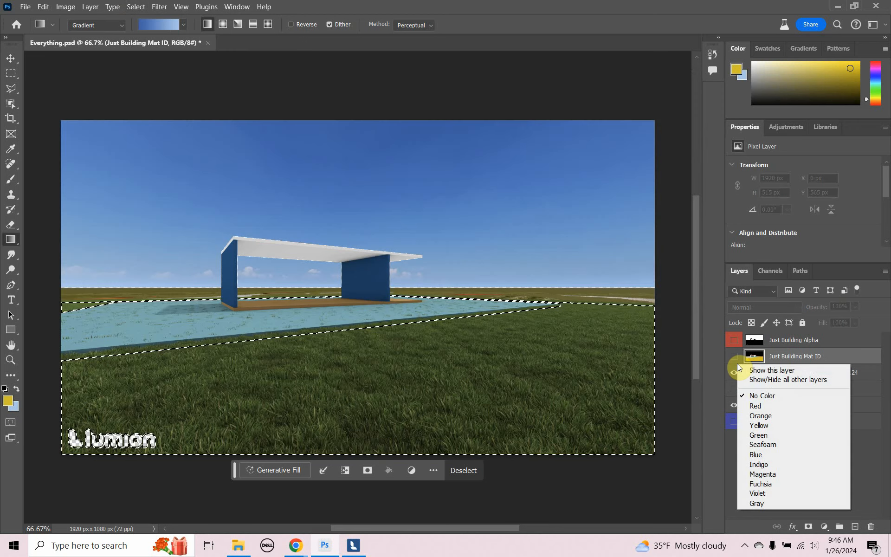
pyautogui.click(762, 409)
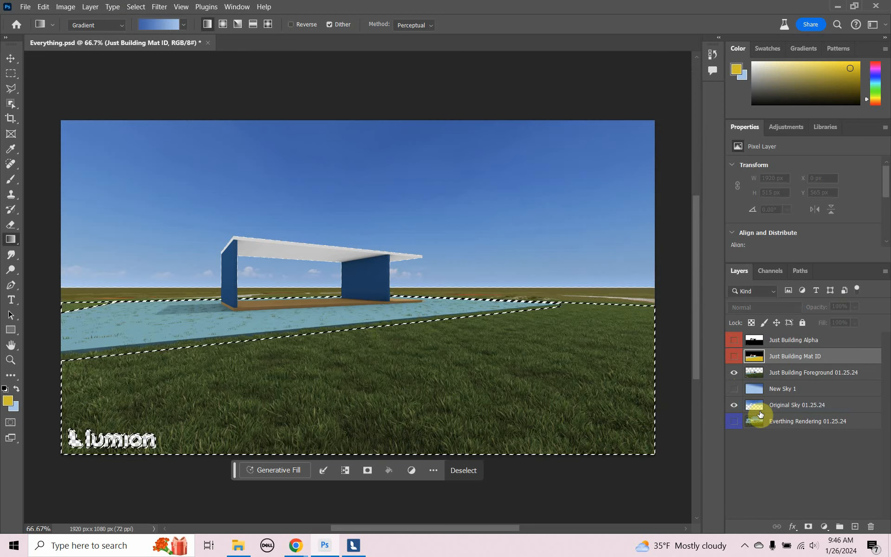
# - Copy the selected grass area from the Just Building Foreground 01.25.24 layer onto a new layer
pyautogui.click(734, 374)
pyautogui.click(734, 374)
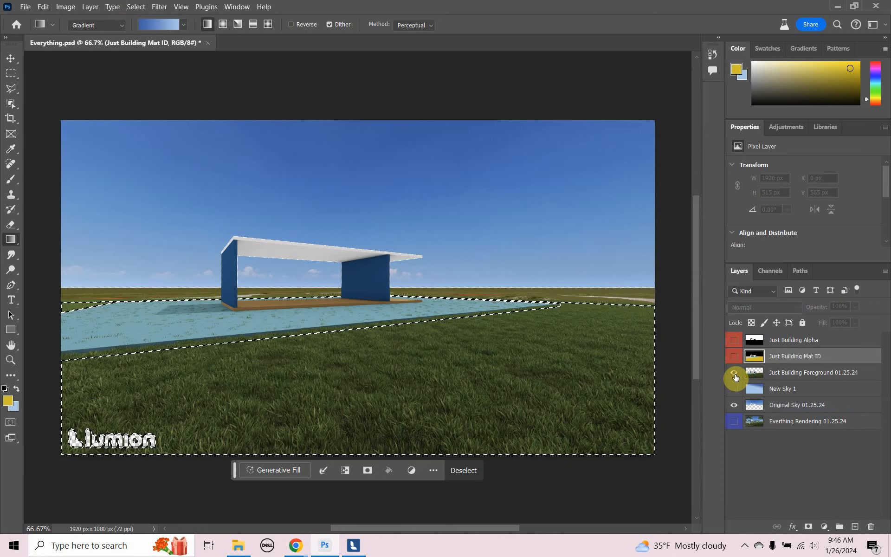
pyautogui.click(793, 378)
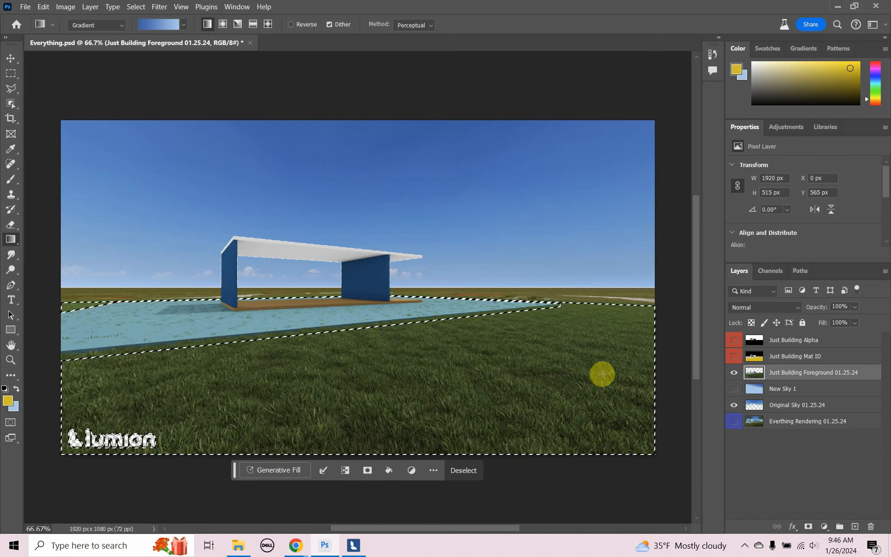
pyautogui.hotkey('ctrl', 'j')
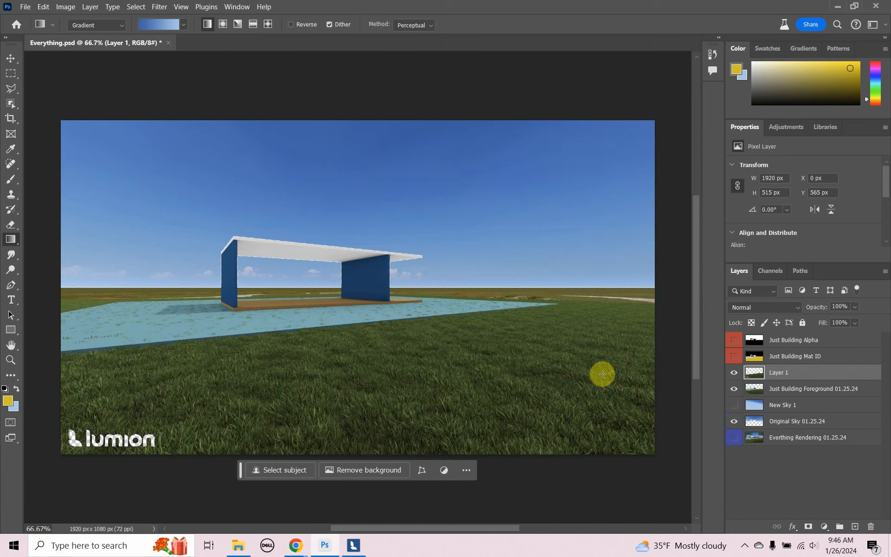
# - Hide the Just Building Foreground 01.25.24 and Original Sky 01.25.24 layers and rename the copied grass layer "Foreground Grass"
pyautogui.click(732, 378)
pyautogui.click(734, 388)
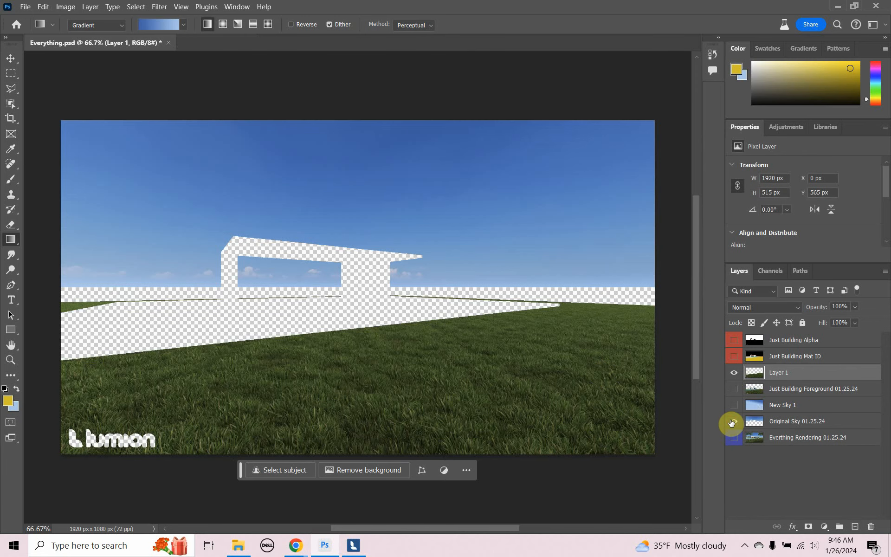
pyautogui.click(734, 421)
pyautogui.doubleClick(786, 372)
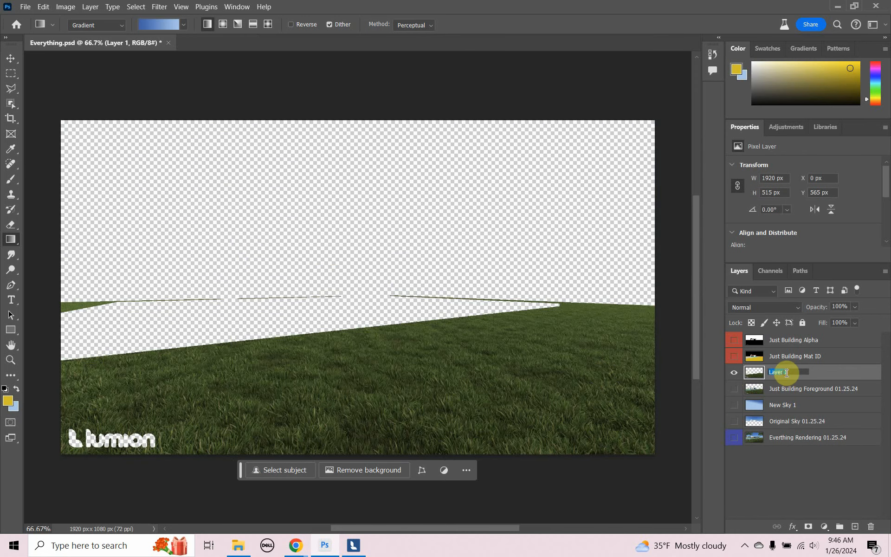
pyautogui.write('Foreground Gr')
pyautogui.write('ass')
pyautogui.press('Return')
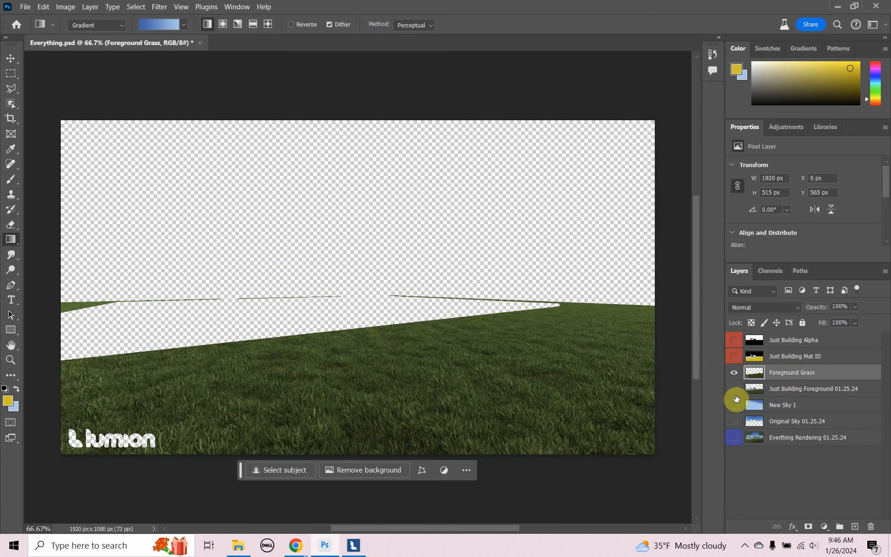
# - Show the Just Building Foreground 01.25.24 layer and add a new layer named "Grass Fix" above Foreground Grass
pyautogui.click(735, 392)
pyautogui.click(736, 394)
pyautogui.click(735, 394)
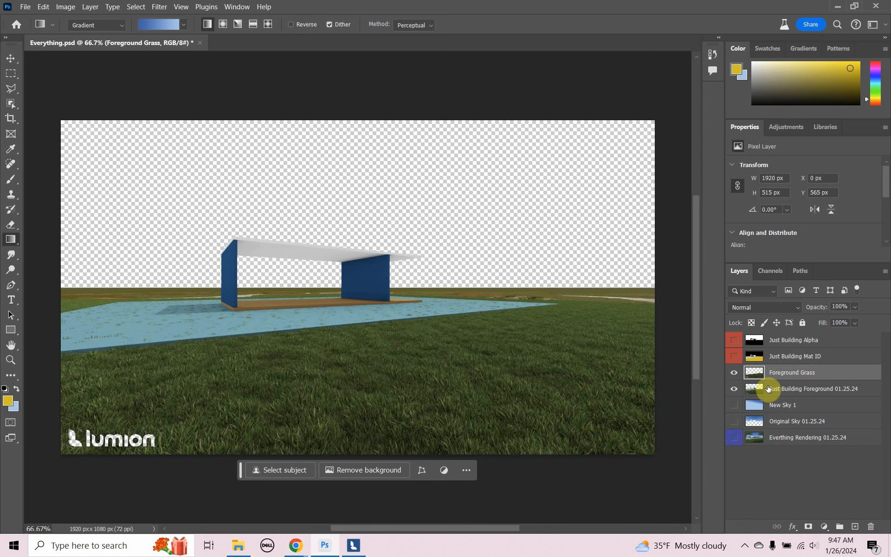
pyautogui.hotkey('ctrl', 'shift', 'n')
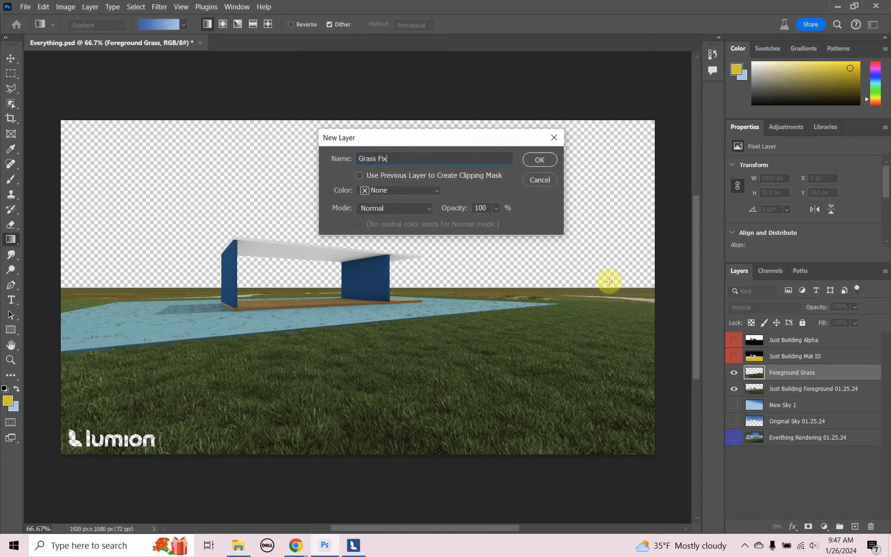
pyautogui.click(539, 160)
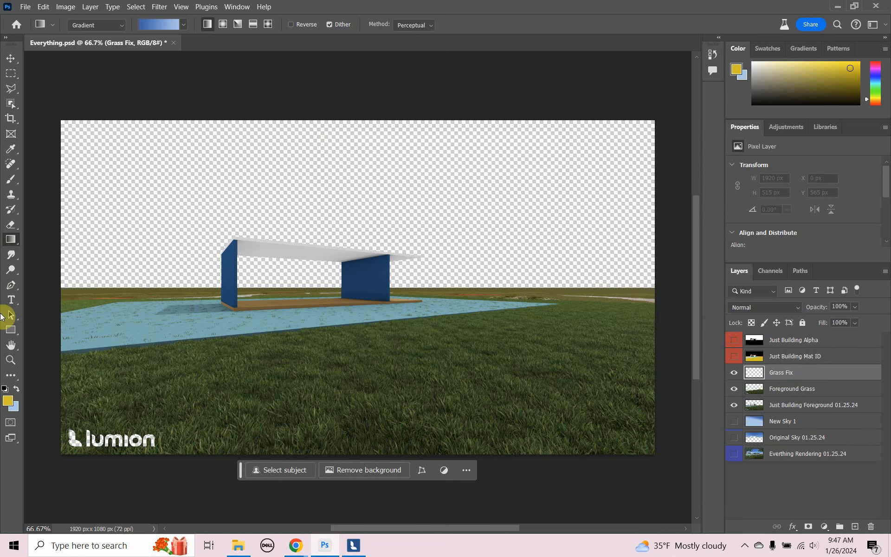
# - Activate the Clone Stamp tool and bring up the Dune Grass and Grass brush presets
pyautogui.click(11, 195)
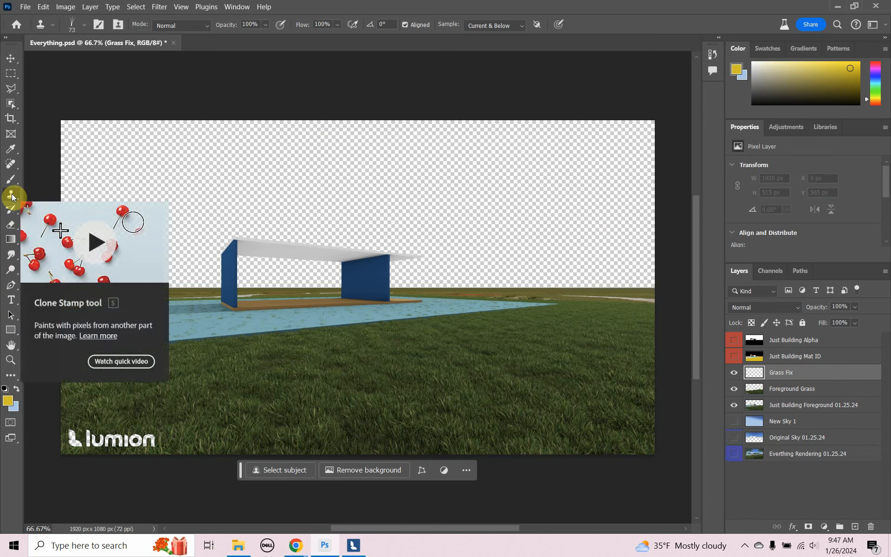
pyautogui.click(83, 25)
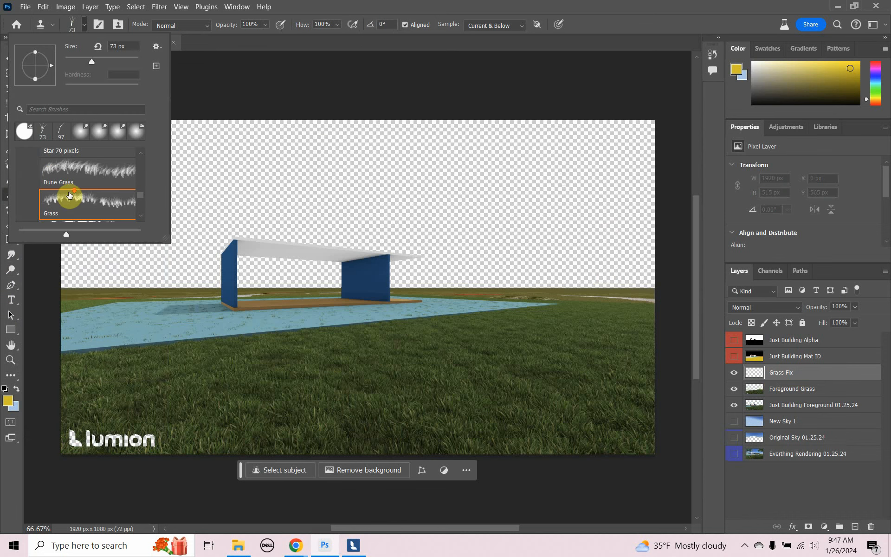
pyautogui.scroll(-1, 70, 191)
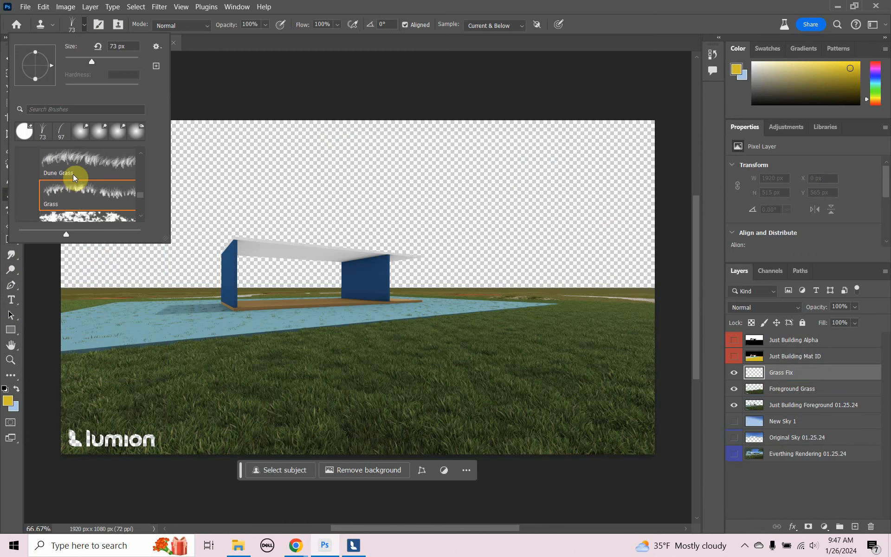
pyautogui.click(157, 48)
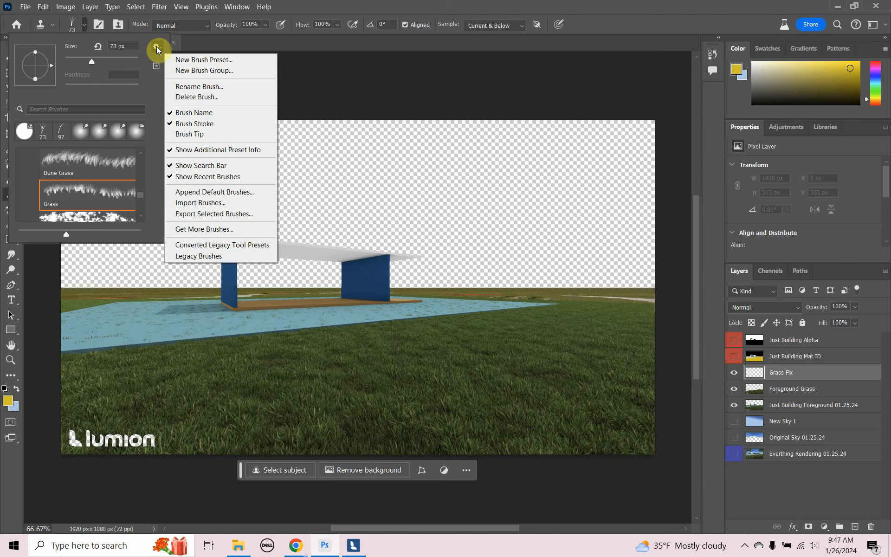
pyautogui.click(212, 260)
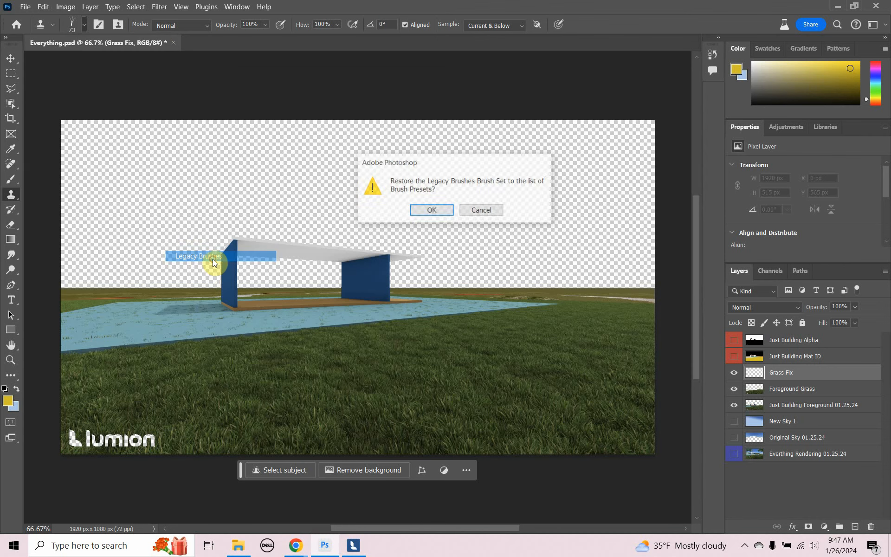
pyautogui.click(491, 214)
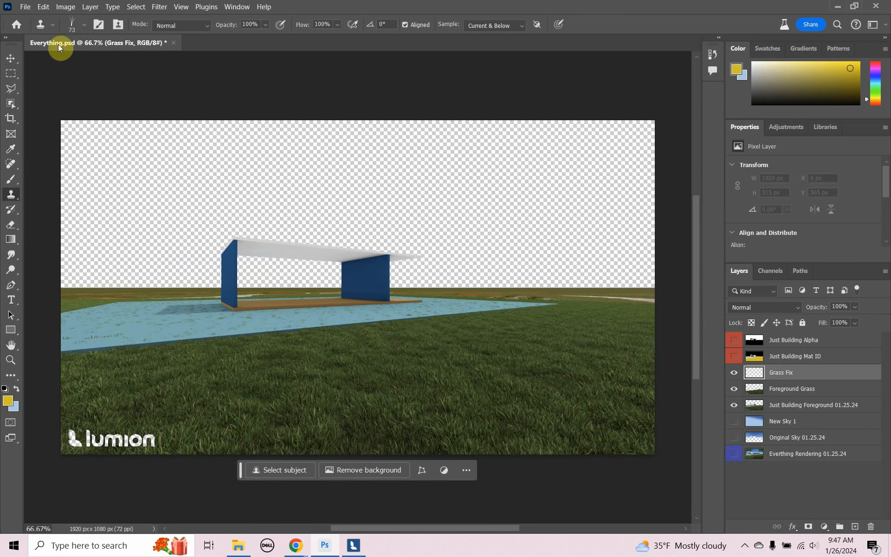
# - Choose the Dune Grass brush for the Clone Stamp and set its size to 94 px
pyautogui.click(81, 30)
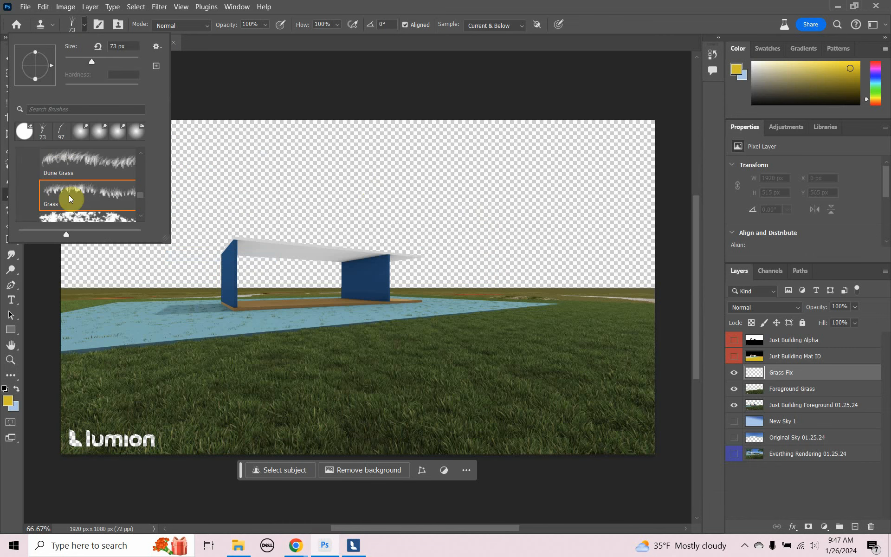
pyautogui.click(106, 168)
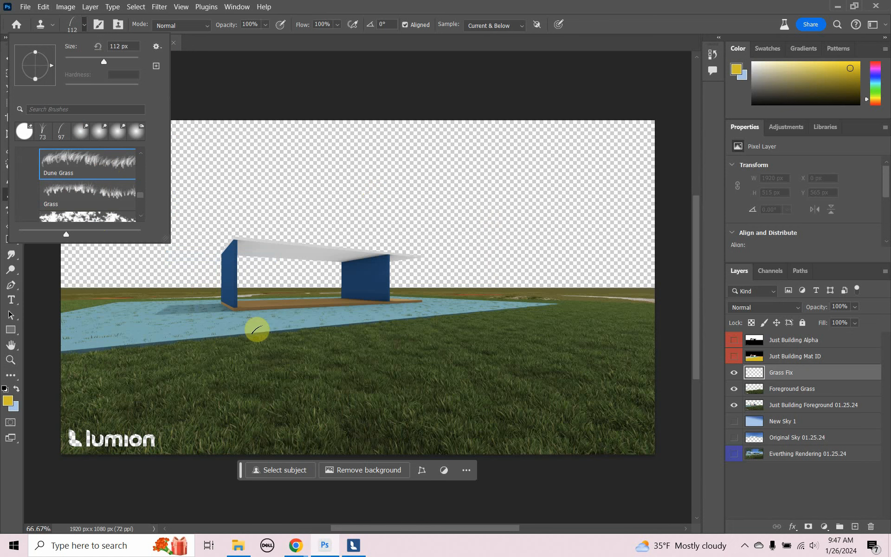
pyautogui.moveTo(101, 65); pyautogui.dragTo(99, 63)
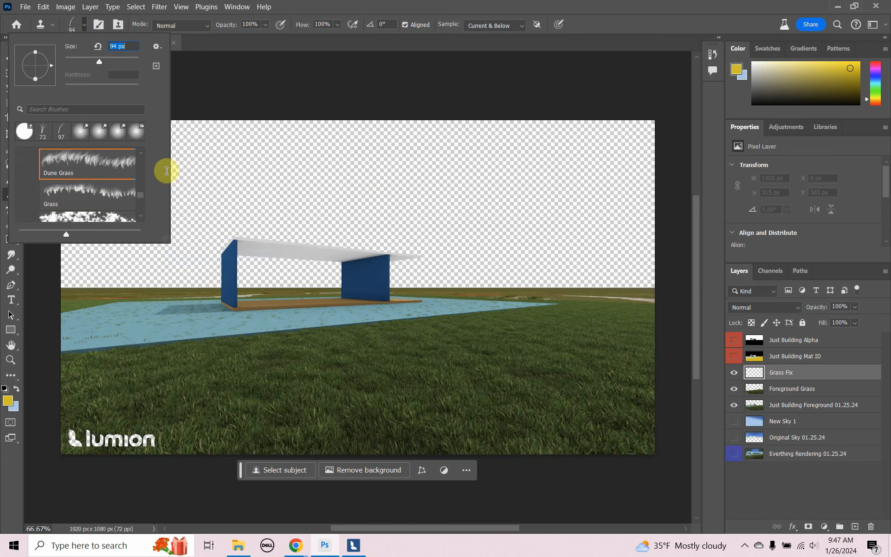
pyautogui.click(83, 27)
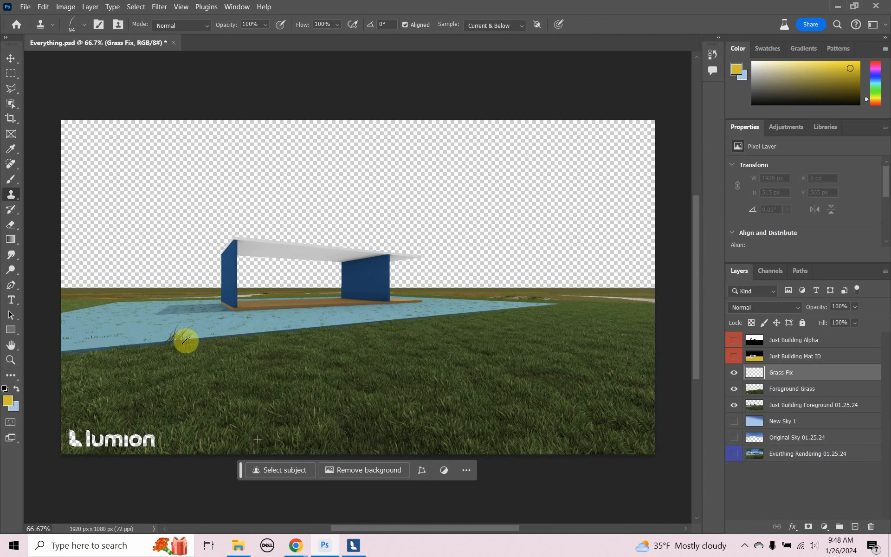
# - Clone grass blades onto the Grass Fix layer in strokes along the front edge of the blue ground surface
pyautogui.moveTo(186, 341); pyautogui.dragTo(285, 334)
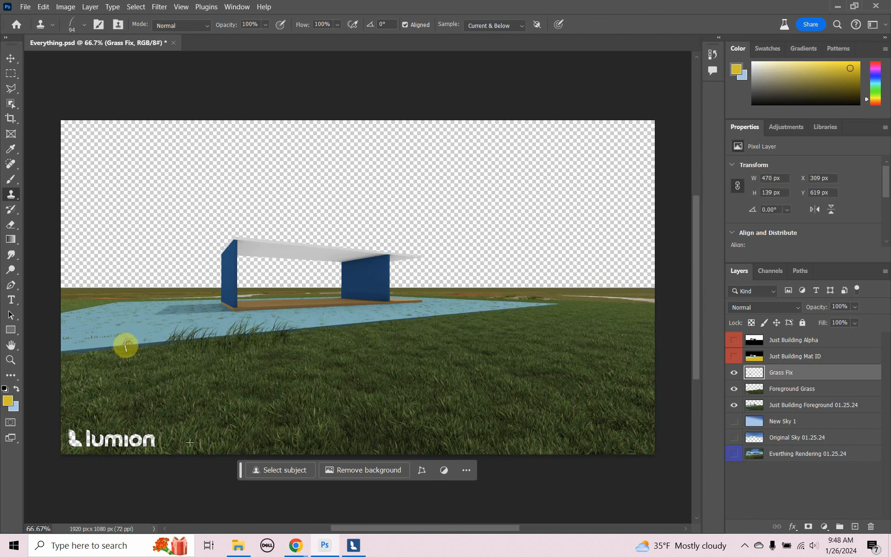
pyautogui.moveTo(125, 345)
pyautogui.mouseDown()
pyautogui.moveTo(110, 343)
pyautogui.moveTo(95, 355)
pyautogui.mouseUp()
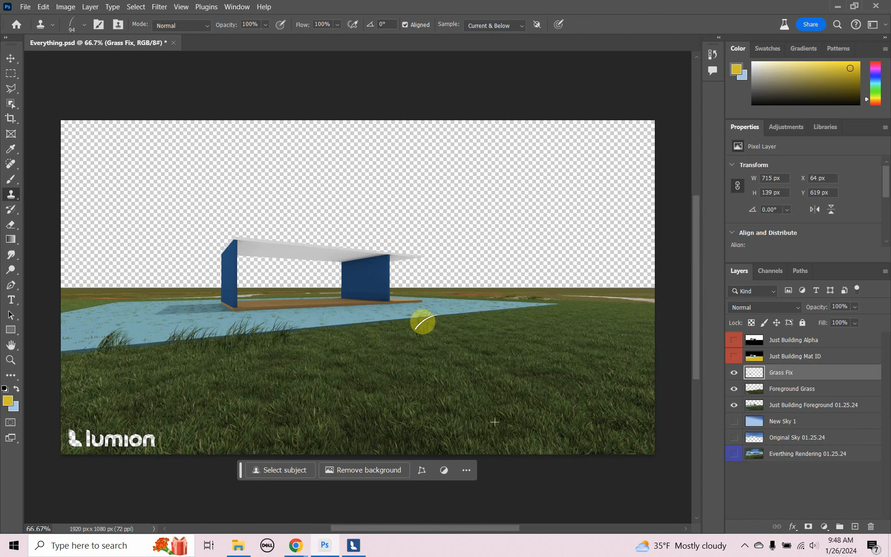
pyautogui.moveTo(423, 323); pyautogui.dragTo(430, 322)
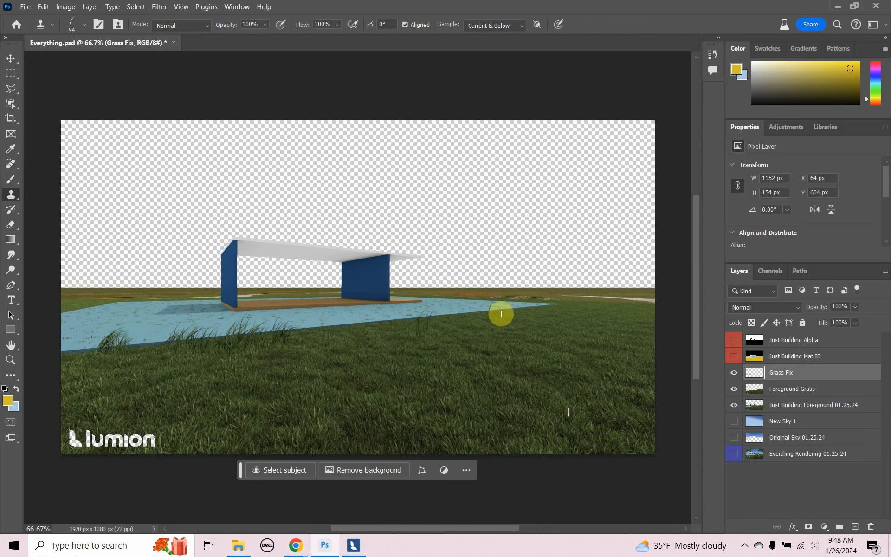
# - Reduce the Dune Grass brush to 50 px and clone grass over the far tip of the blue ground surface
pyautogui.click(84, 26)
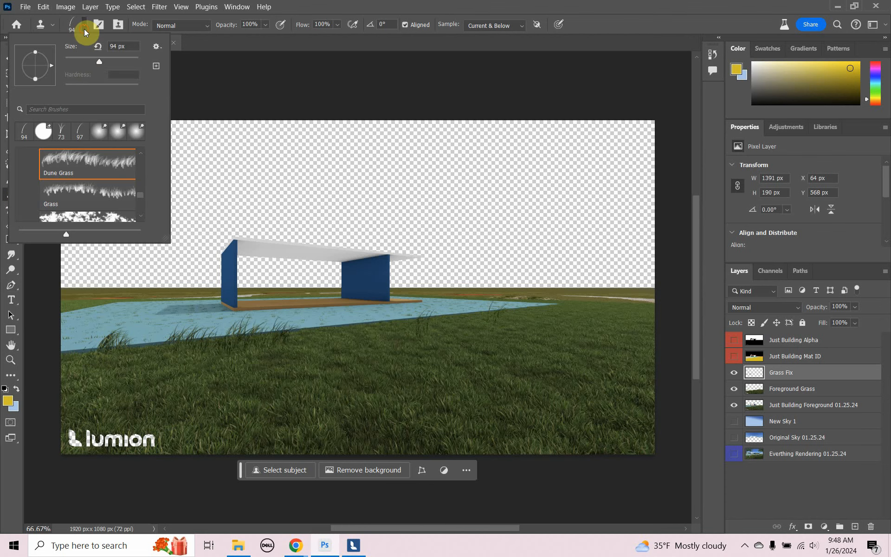
pyautogui.moveTo(96, 63); pyautogui.dragTo(85, 65)
pyautogui.moveTo(540, 306)
pyautogui.mouseDown()
pyautogui.moveTo(556, 304)
pyautogui.moveTo(537, 302)
pyautogui.mouseUp()
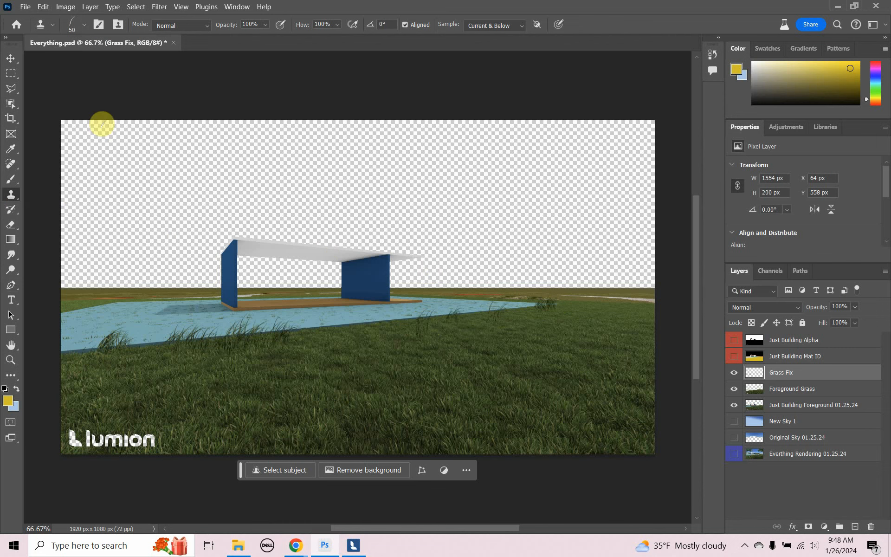
# - Switch to the Grass brush at 134 px and clone more blades into the gaps along the blue surface's front edge
pyautogui.click(82, 26)
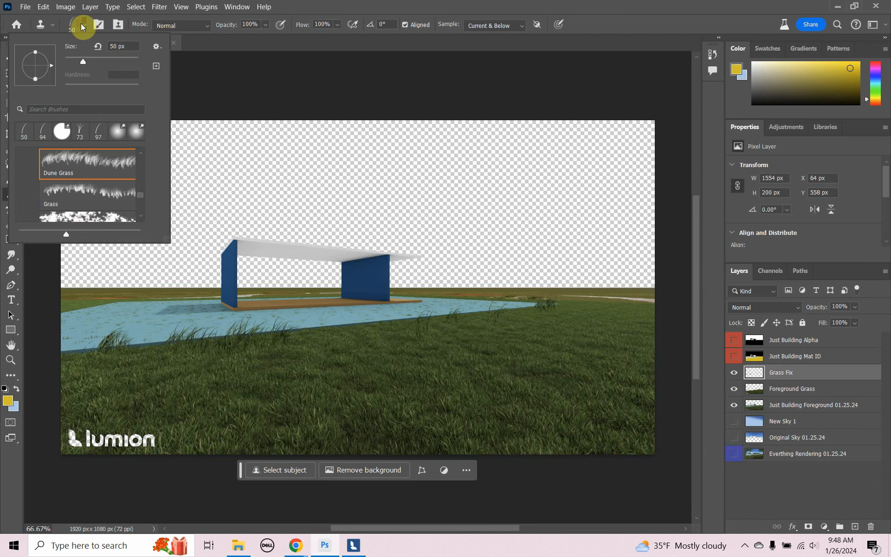
pyautogui.click(84, 216)
pyautogui.scroll(3, 81, 212)
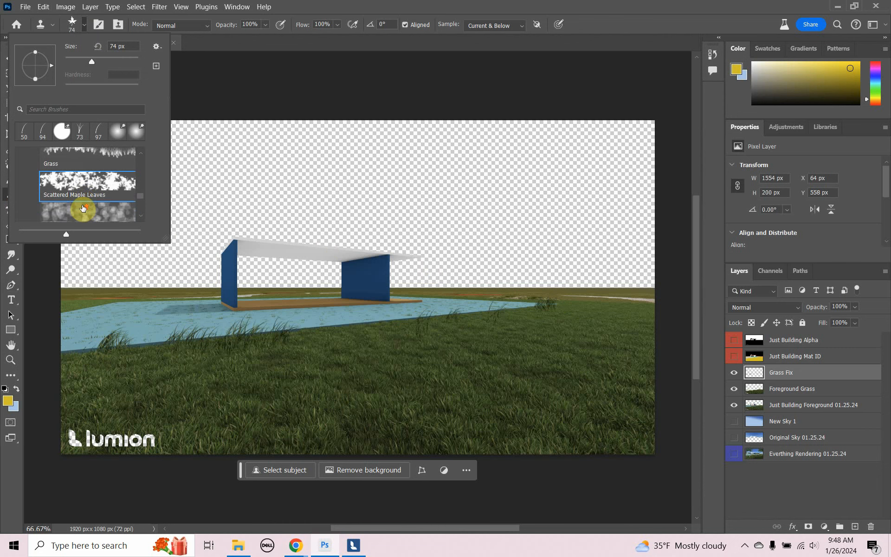
pyautogui.click(80, 178)
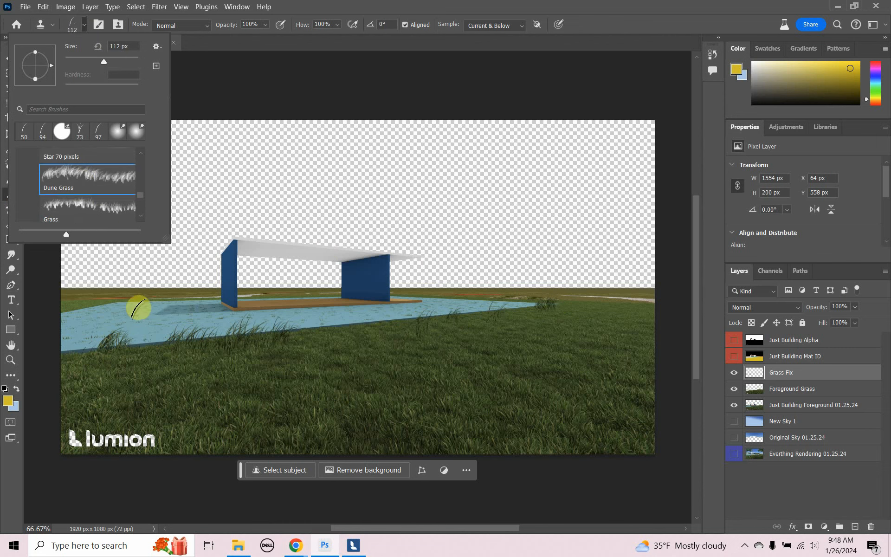
pyautogui.click(95, 214)
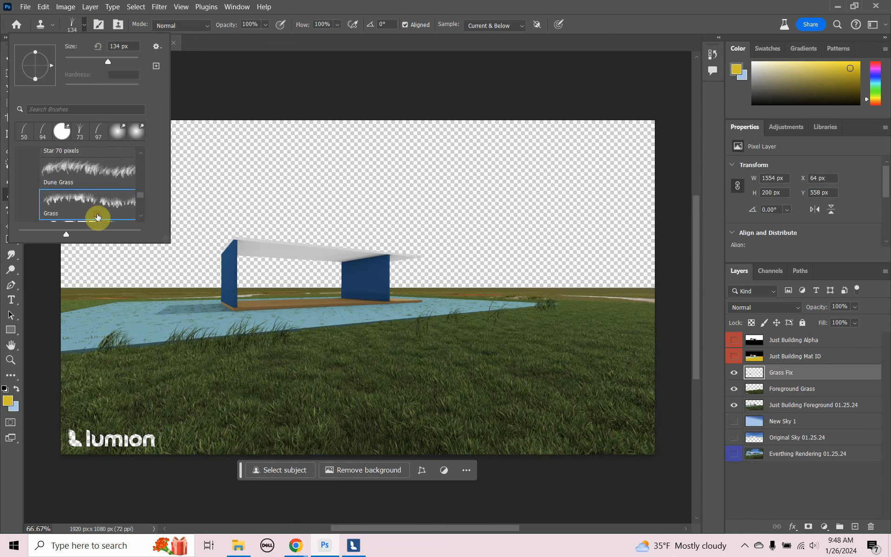
pyautogui.click(151, 337)
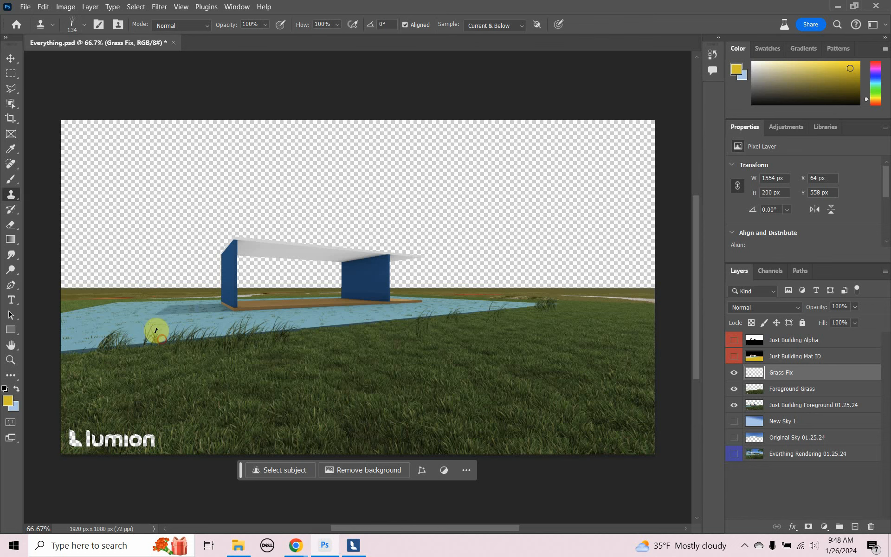
pyautogui.moveTo(331, 326); pyautogui.dragTo(411, 320)
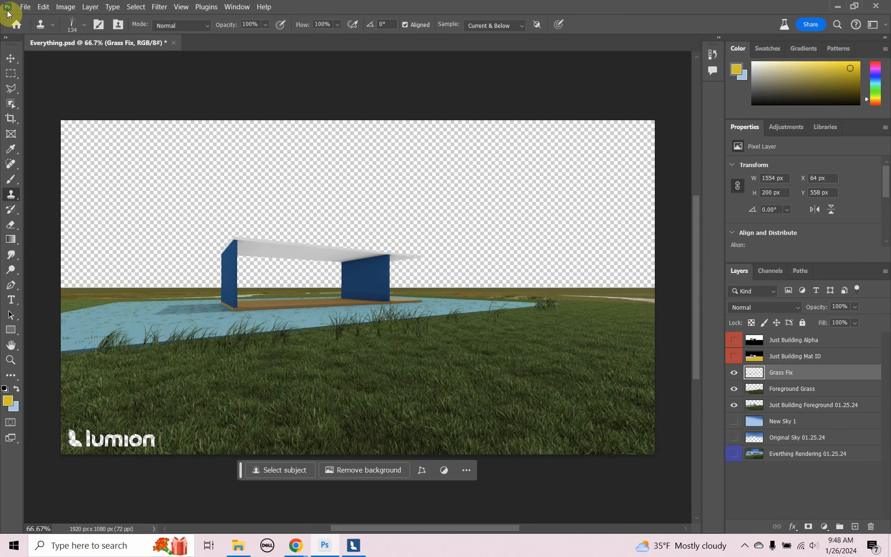
# - Set the Grass brush size to 51 px for the Clone Stamp tool
pyautogui.click(86, 26)
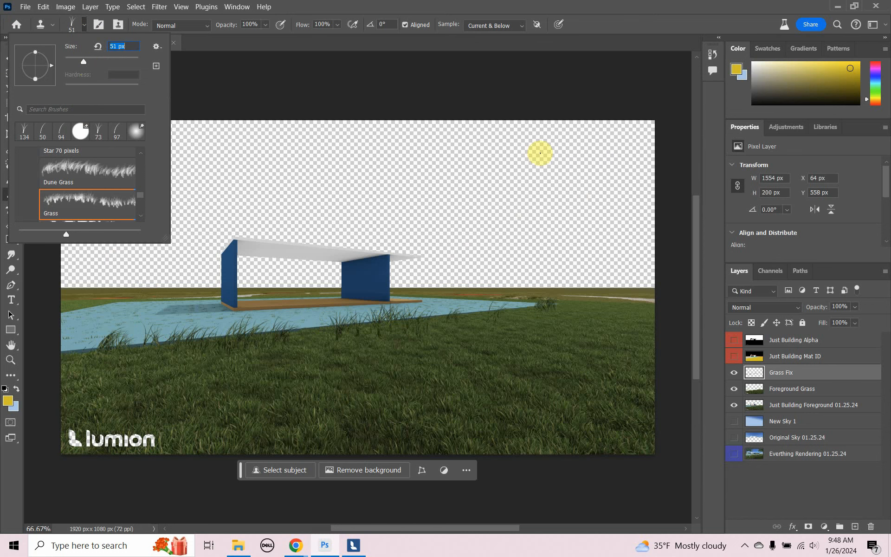
pyautogui.click(53, 26)
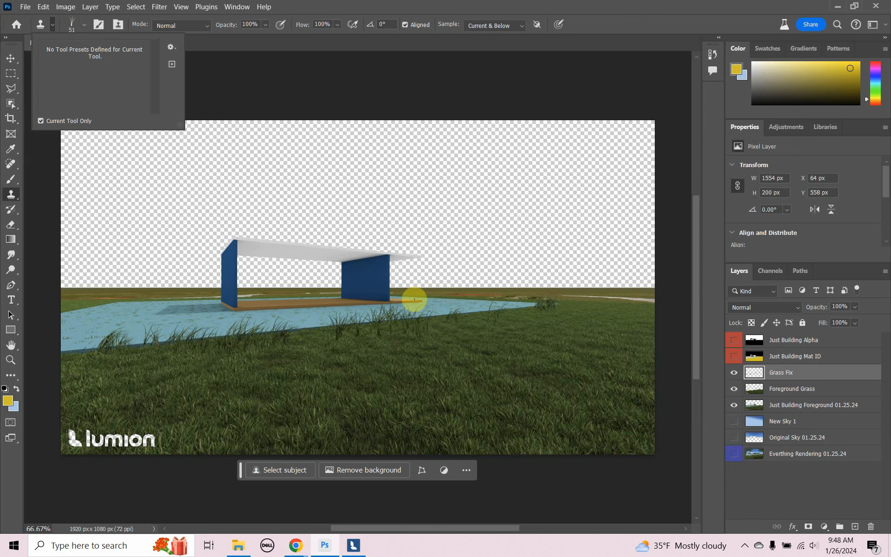
pyautogui.click(67, 26)
pyautogui.click(68, 26)
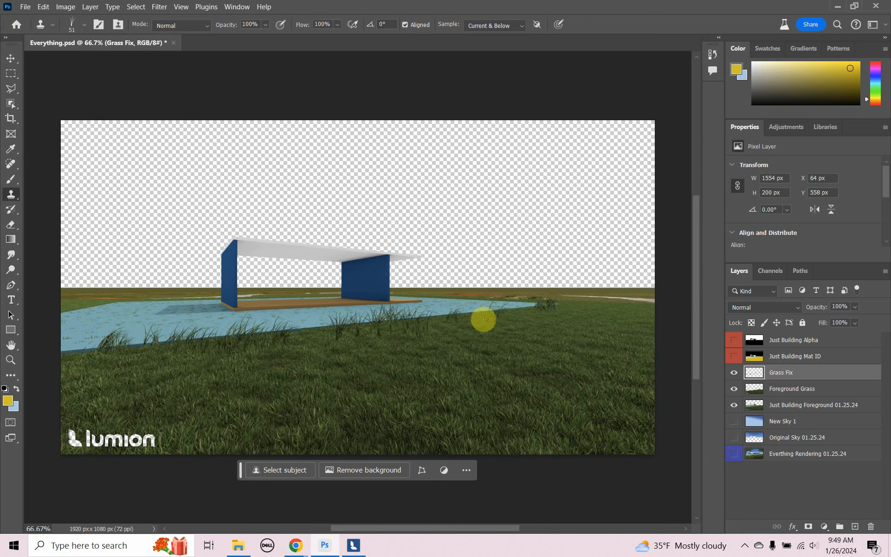
# - Clone grass blades into the remaining gaps along the blue surface's front edge, and compare the image with Grass Fix hidden and shown
pyautogui.moveTo(469, 318)
pyautogui.mouseDown()
pyautogui.moveTo(542, 307)
pyautogui.moveTo(56, 351)
pyautogui.moveTo(156, 364)
pyautogui.moveTo(138, 374)
pyautogui.moveTo(131, 396)
pyautogui.moveTo(66, 352)
pyautogui.moveTo(93, 343)
pyautogui.moveTo(60, 348)
pyautogui.moveTo(103, 358)
pyautogui.moveTo(146, 342)
pyautogui.moveTo(302, 346)
pyautogui.moveTo(355, 327)
pyautogui.moveTo(412, 330)
pyautogui.moveTo(513, 313)
pyautogui.mouseUp()
pyautogui.keyDown('alt'); pyautogui.click(131, 396); pyautogui.keyUp('alt')
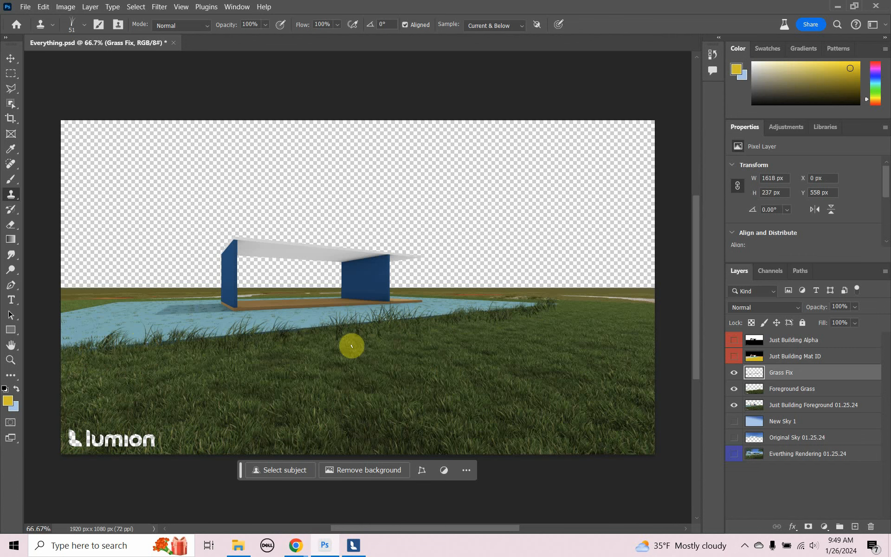
pyautogui.click(733, 374)
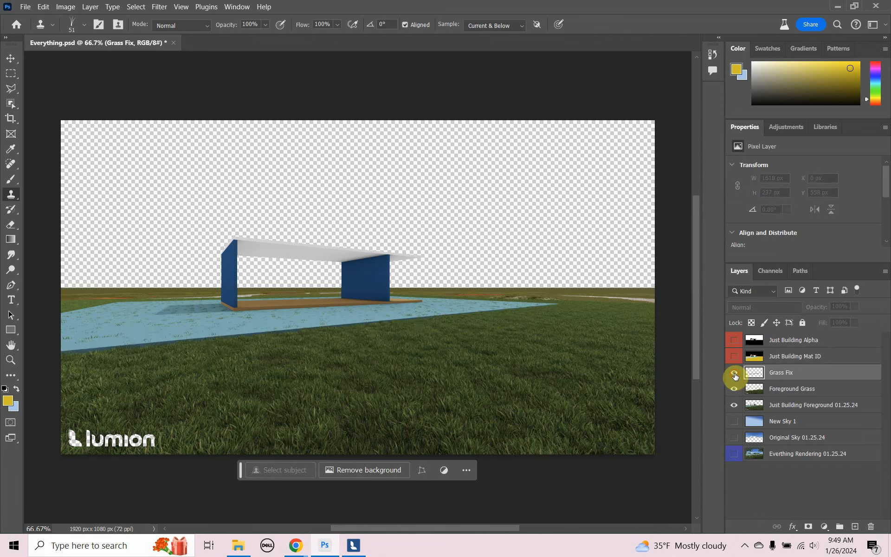
pyautogui.click(733, 373)
pyautogui.click(735, 374)
pyautogui.click(735, 376)
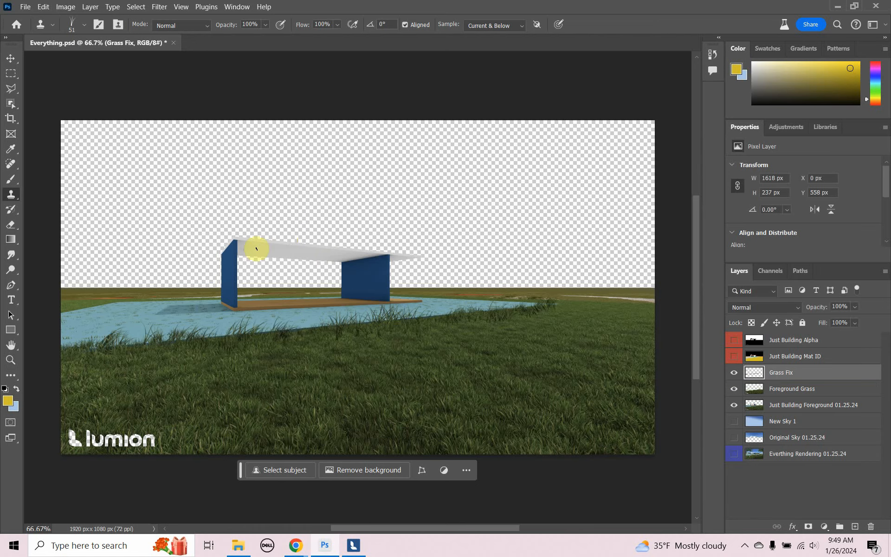
# - Turn off Scrubby Zoom for the Zoom tool and enlarge a rectangular area around the building
pyautogui.click(6, 362)
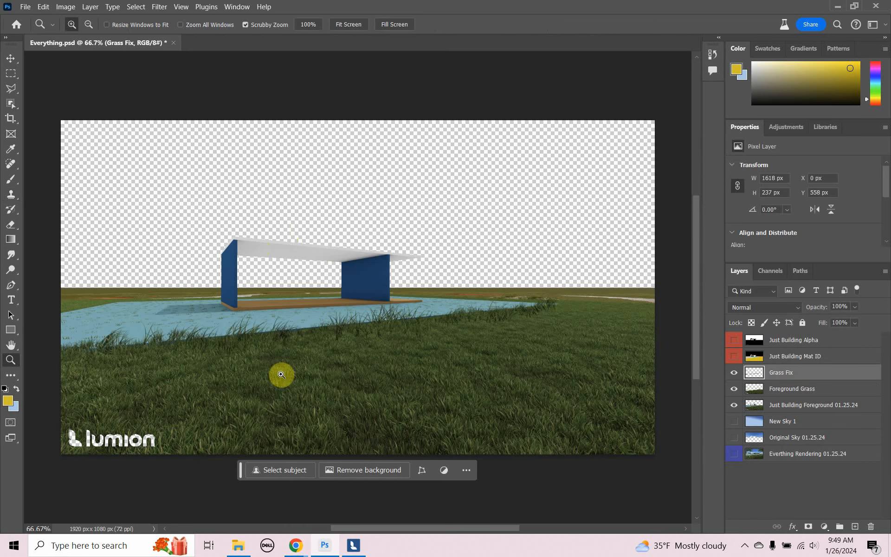
pyautogui.moveTo(321, 395); pyautogui.dragTo(312, 169)
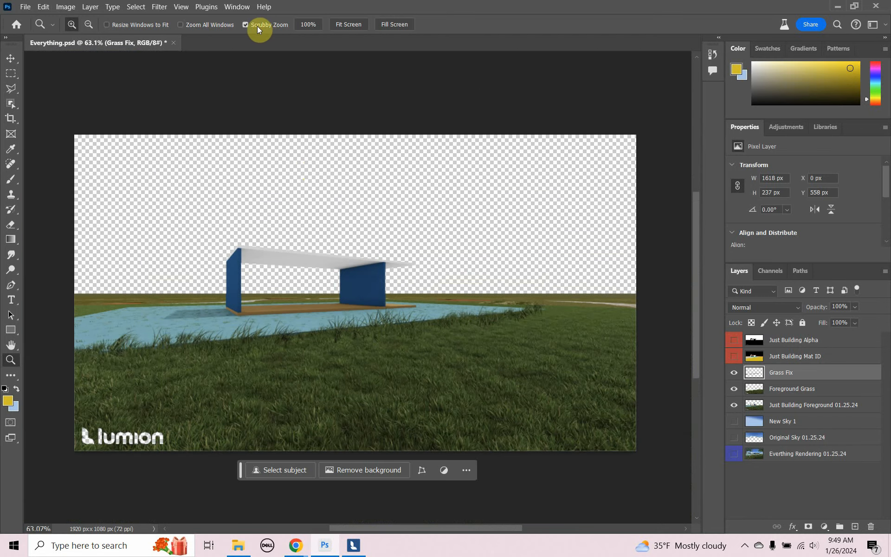
pyautogui.click(245, 24)
pyautogui.moveTo(219, 338); pyautogui.dragTo(408, 235)
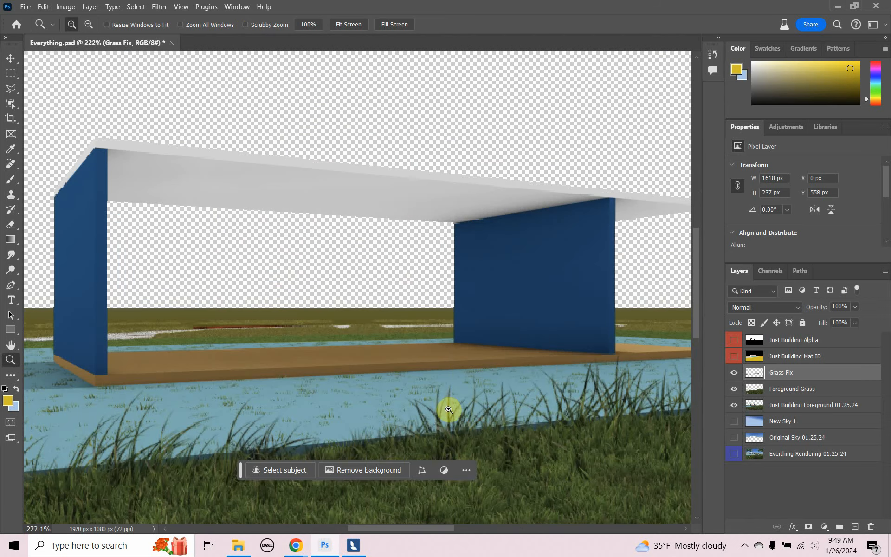
# - Examine the cloned grass edge up close in several windowed areas, returning to the full image after each
pyautogui.moveTo(449, 411); pyautogui.dragTo(608, 301)
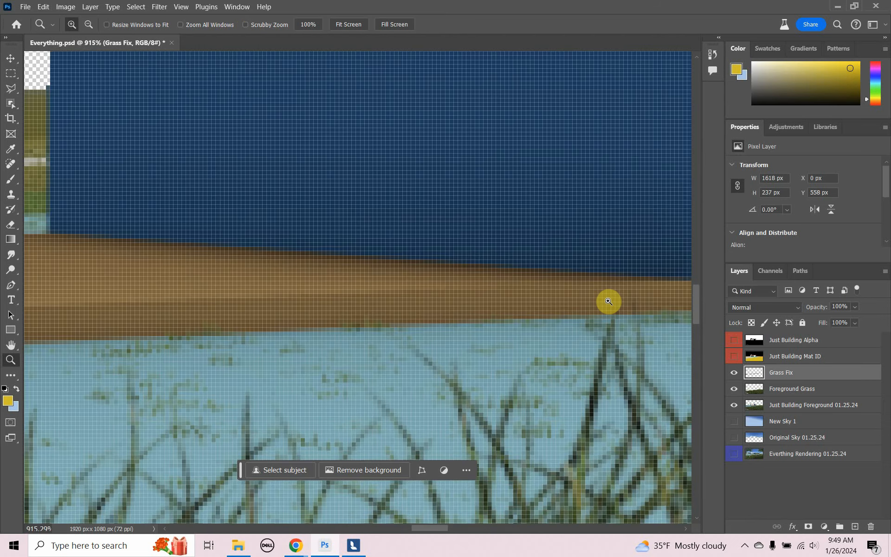
pyautogui.hotkey('ctrl', '0')
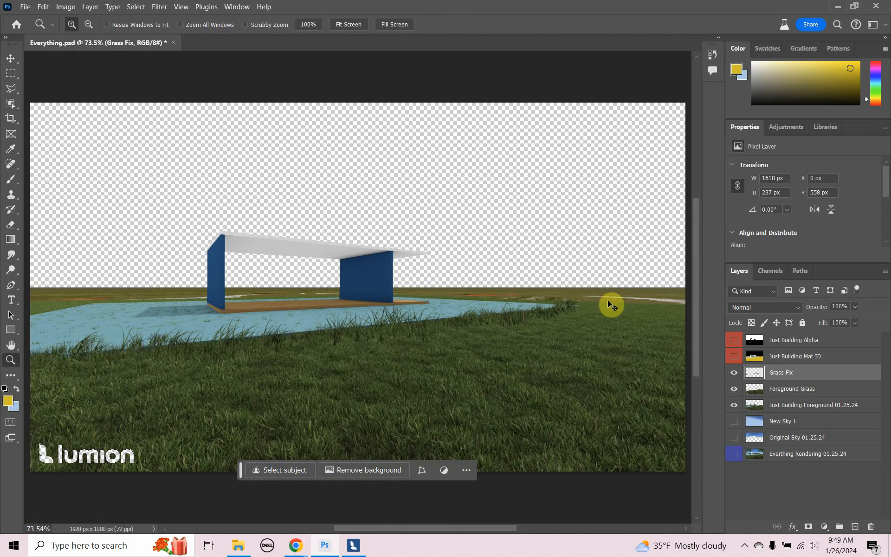
pyautogui.moveTo(524, 388); pyautogui.dragTo(376, 292)
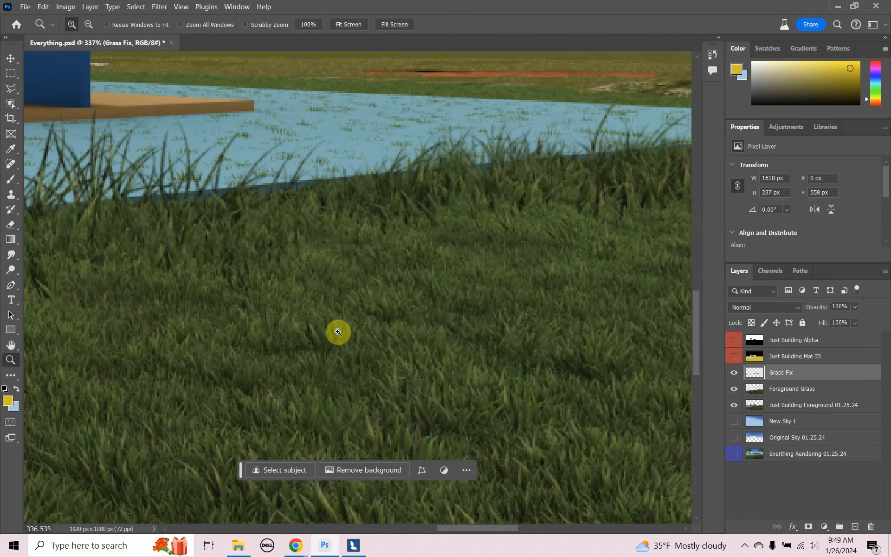
pyautogui.moveTo(318, 344); pyautogui.dragTo(165, 218)
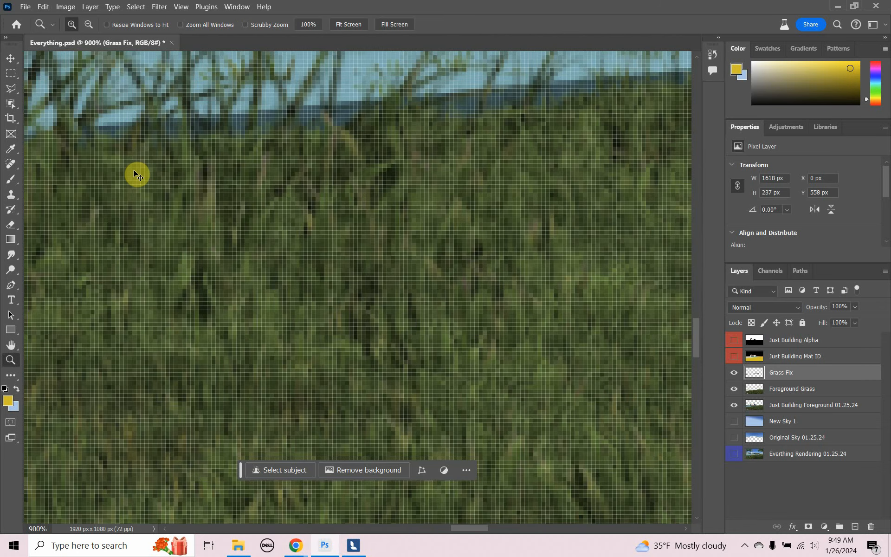
pyautogui.hotkey('ctrl', '0')
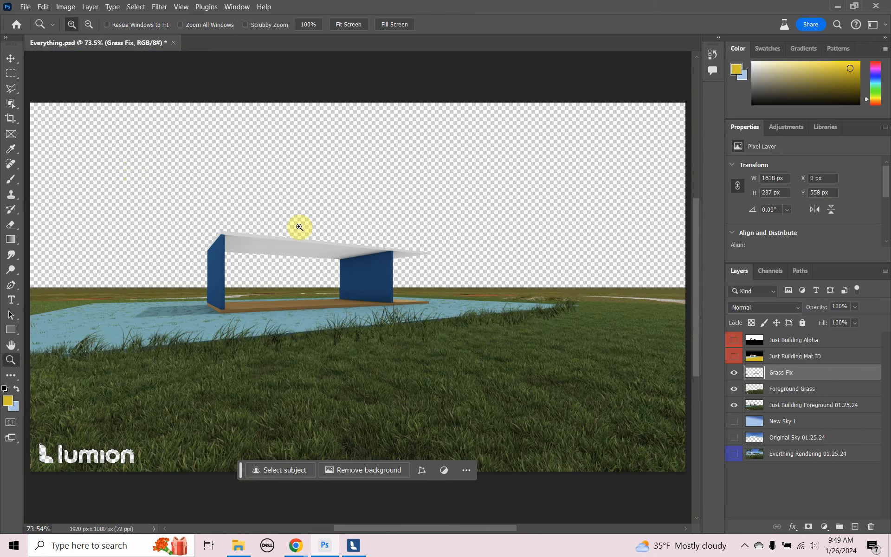
pyautogui.moveTo(318, 328); pyautogui.dragTo(476, 211)
pyautogui.hotkey('ctrl', '0')
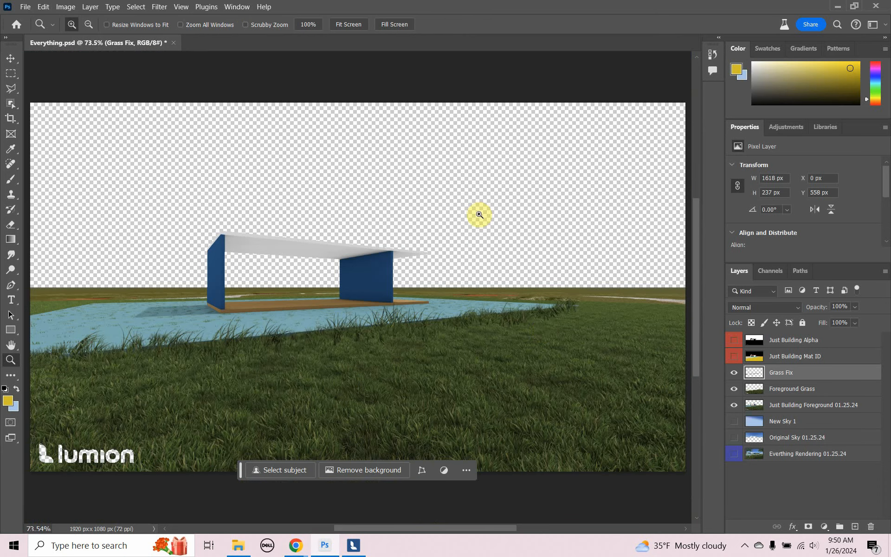
# - Color-label the Grass Fix and Foreground Grass layers green and show the New Sky 1 layer
pyautogui.rightClick(734, 372)
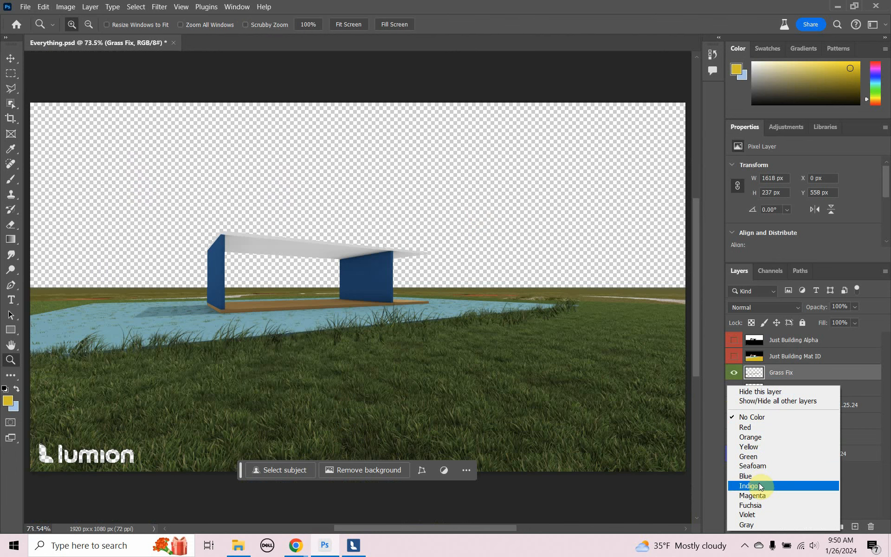
pyautogui.click(757, 457)
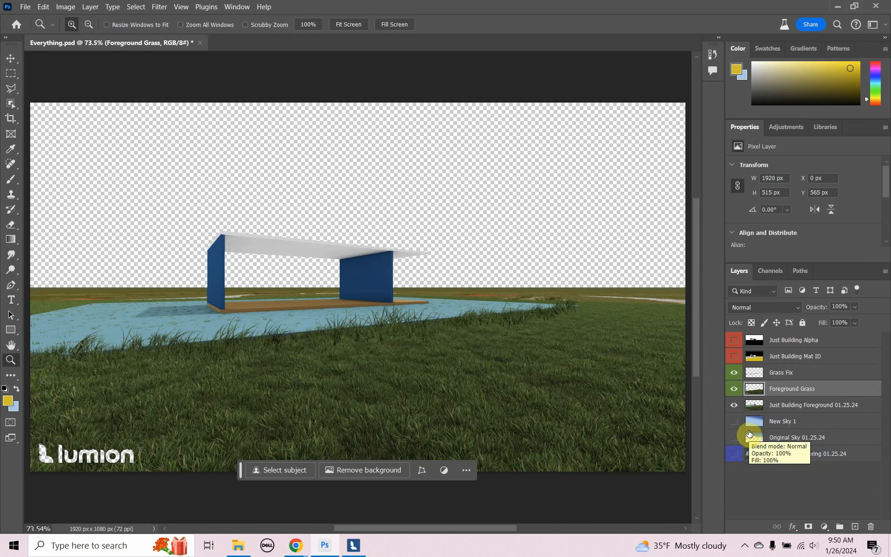
pyautogui.click(734, 421)
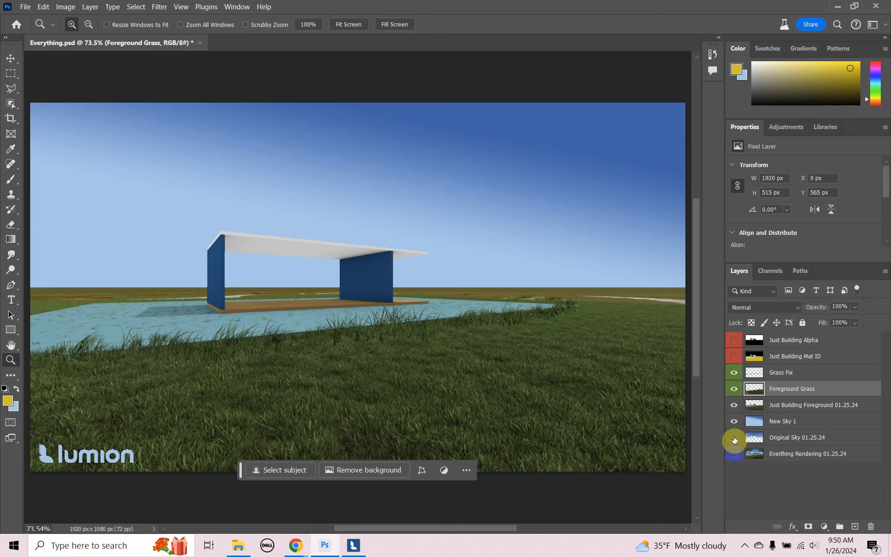
pyautogui.click(735, 438)
# - Open People_MatID.png from the Photoshop_Workflow folder, copy its entire image and close the file
pyautogui.click(26, 7)
pyautogui.click(34, 27)
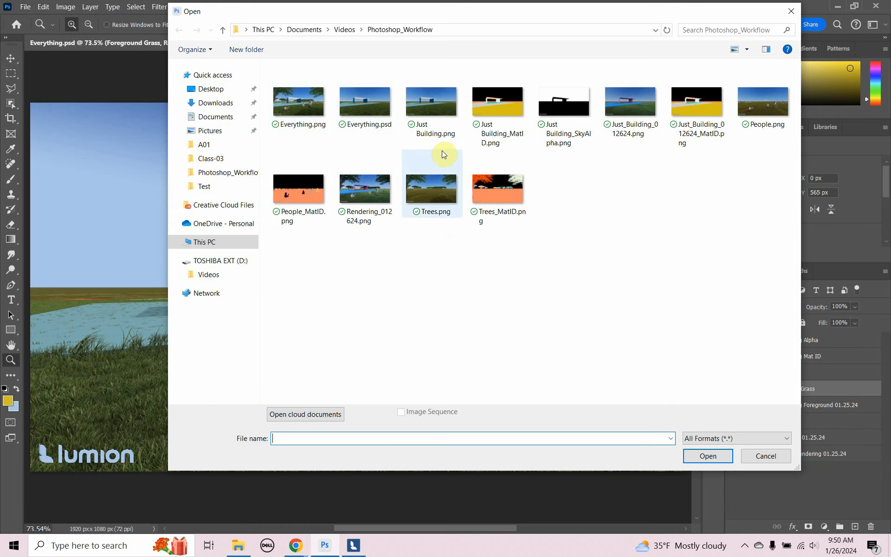
pyautogui.click(297, 184)
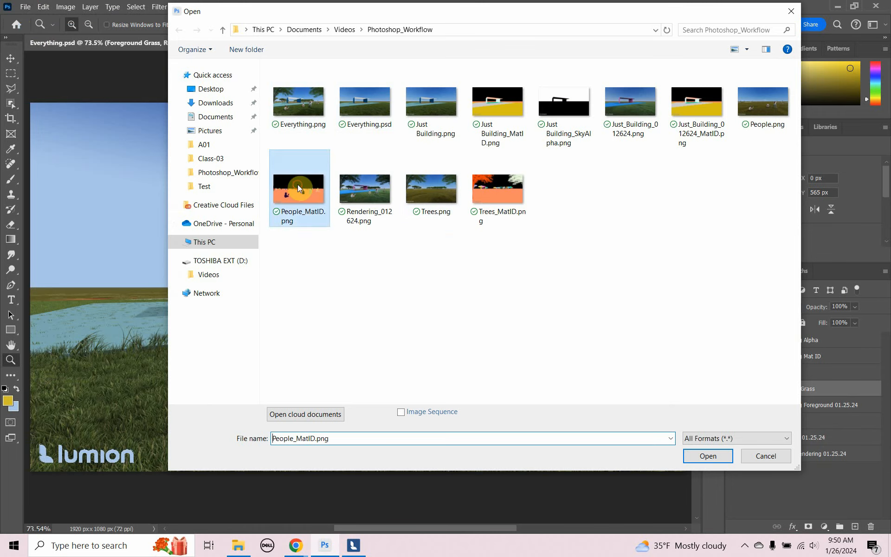
pyautogui.click(706, 454)
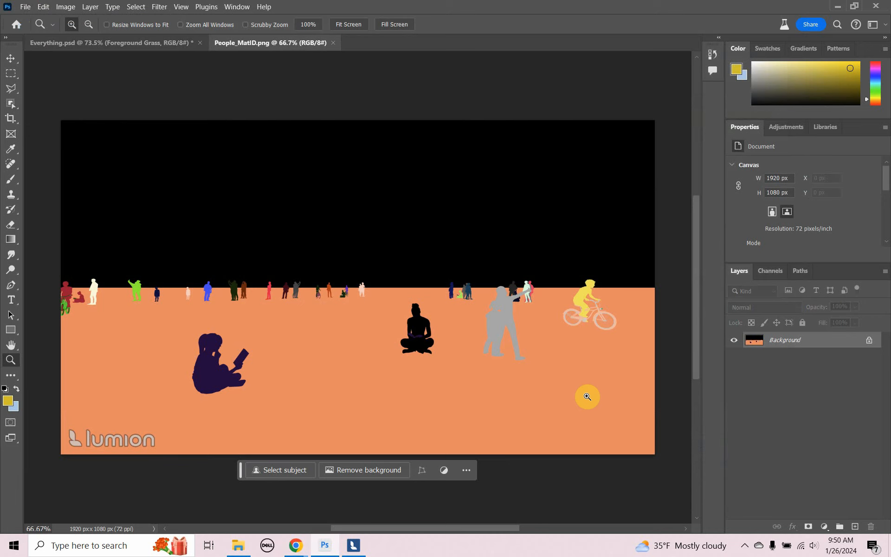
pyautogui.hotkey('ctrl', 'a')
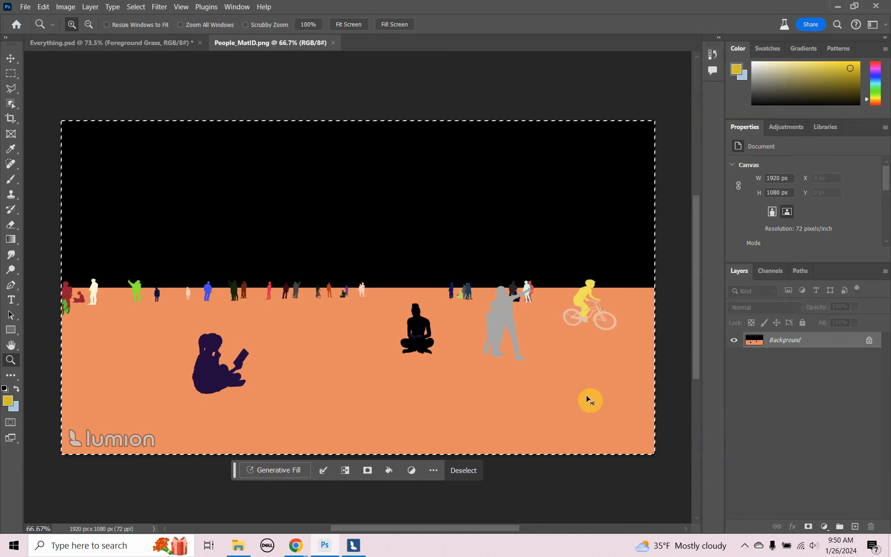
pyautogui.click(333, 42)
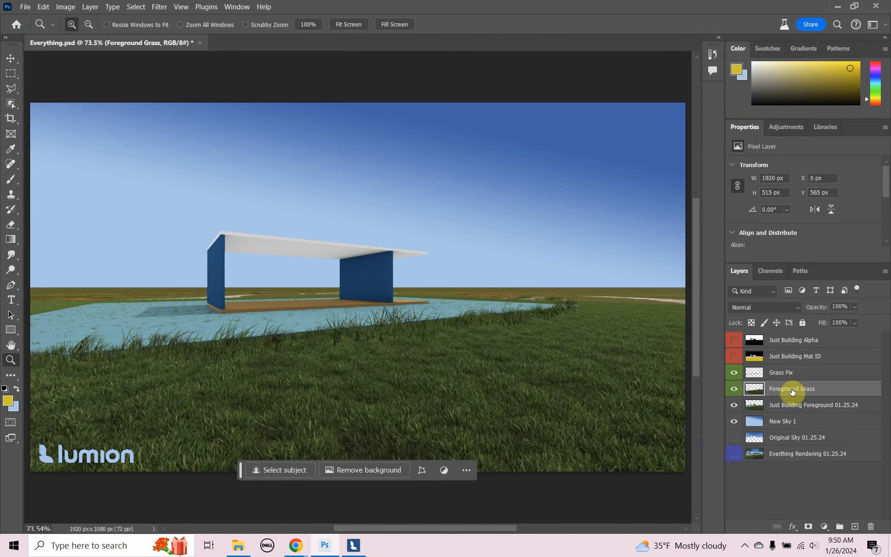
# - Paste the copied image above the Just Building Mat ID layer and name the new layer People Mat ID
pyautogui.click(799, 363)
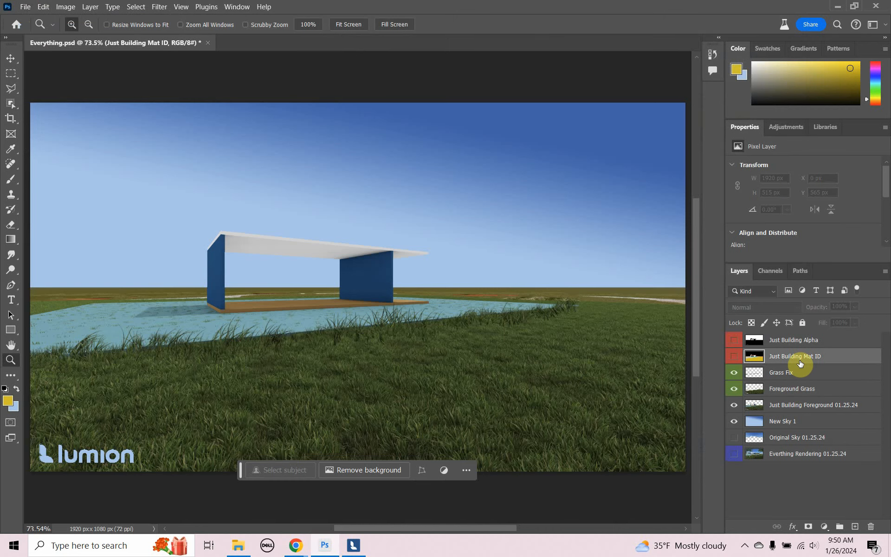
pyautogui.hotkey('ctrl', 'v')
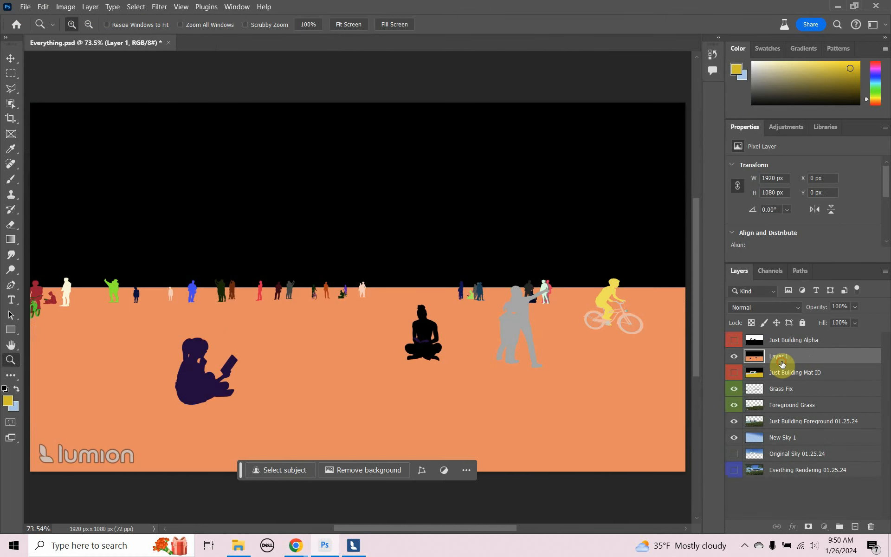
pyautogui.write('Peop')
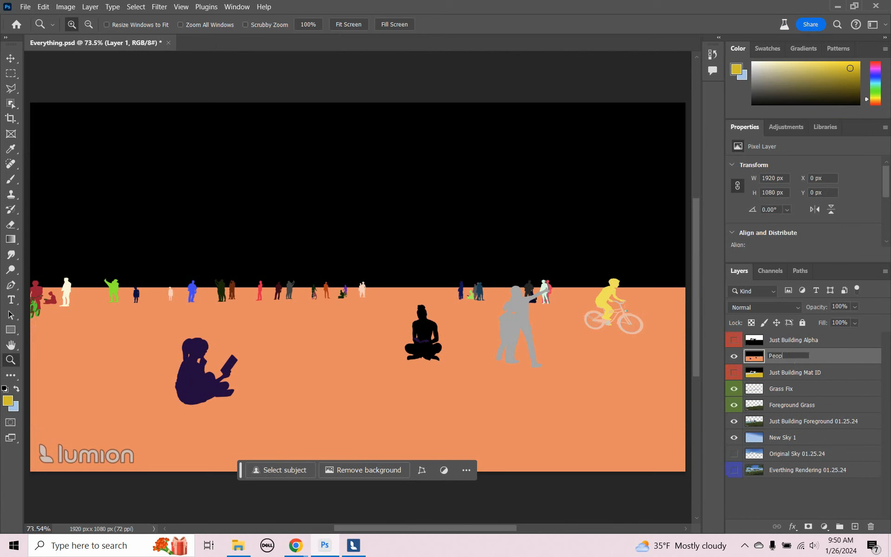
pyautogui.write('le Mat ID')
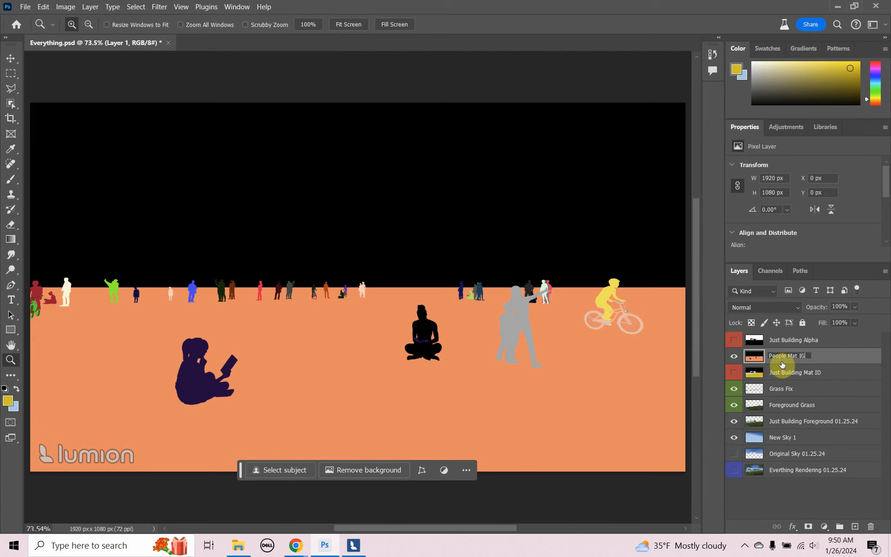
# - Move the People Mat ID layer directly below Just Building Mat ID and color-label it red
pyautogui.moveTo(826, 368); pyautogui.dragTo(838, 381)
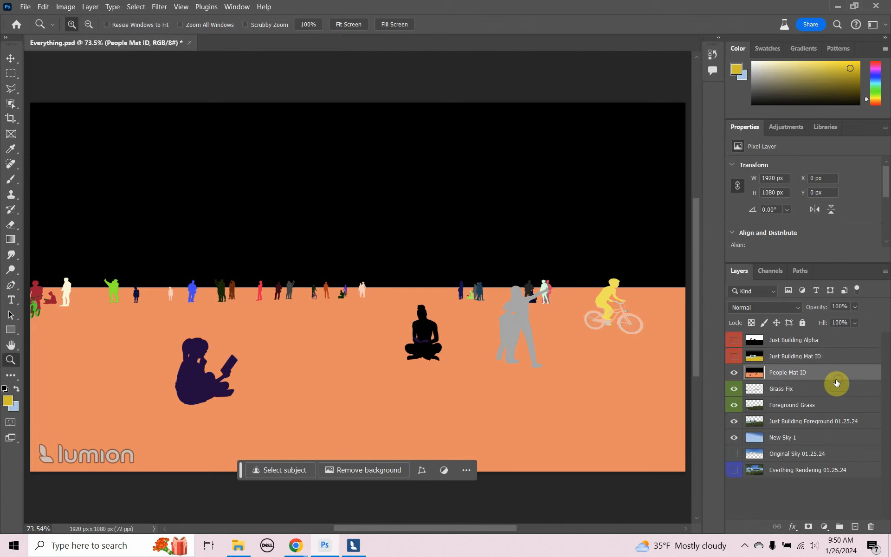
pyautogui.rightClick(728, 378)
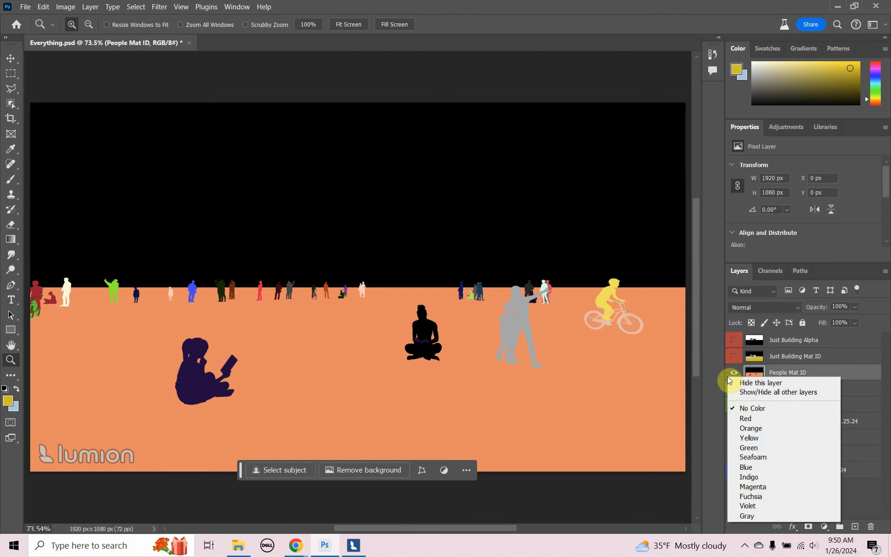
pyautogui.click(743, 416)
# - Open People.png from the Photoshop_Workflow folder, copy its entire image and close the file
pyautogui.click(26, 7)
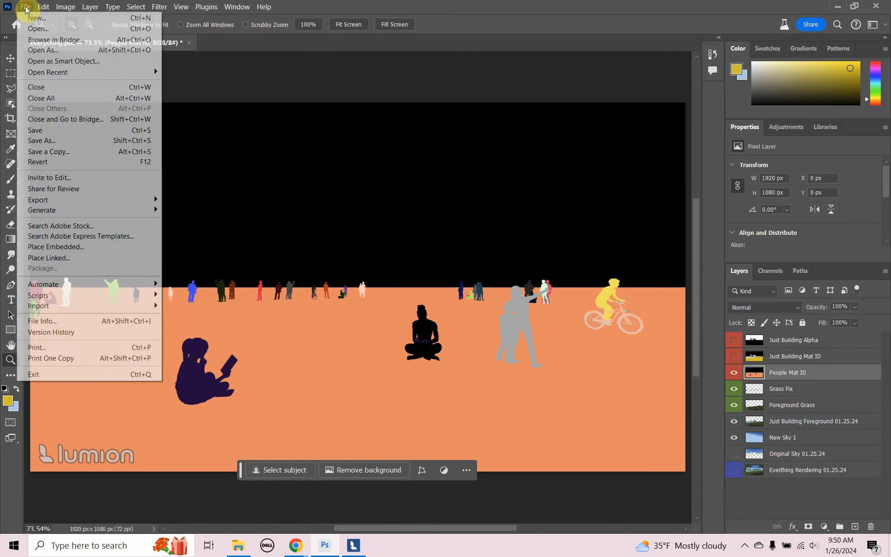
pyautogui.click(39, 28)
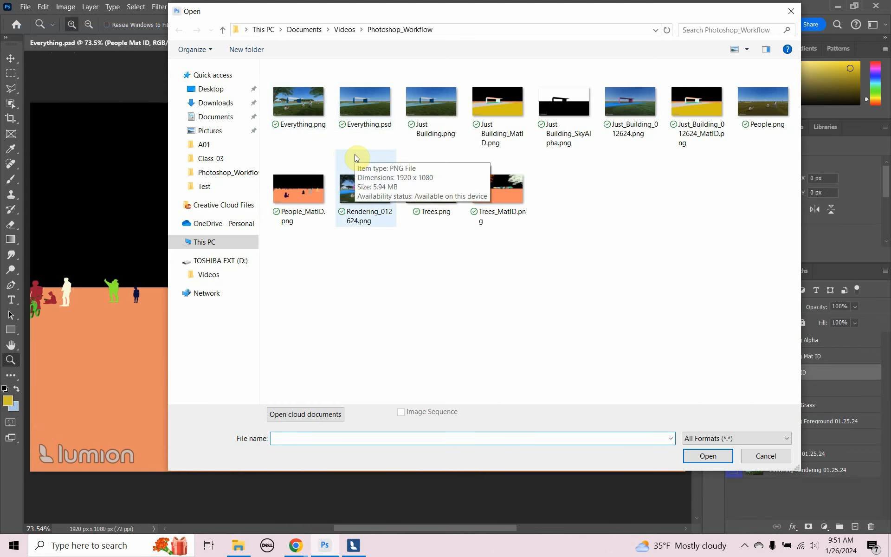
pyautogui.click(774, 127)
pyautogui.click(708, 456)
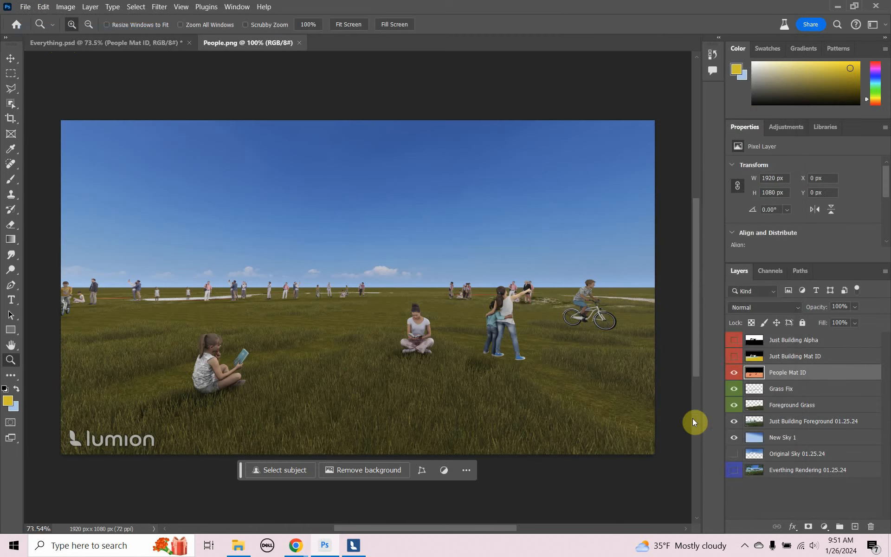
pyautogui.hotkey('ctrl', 'a')
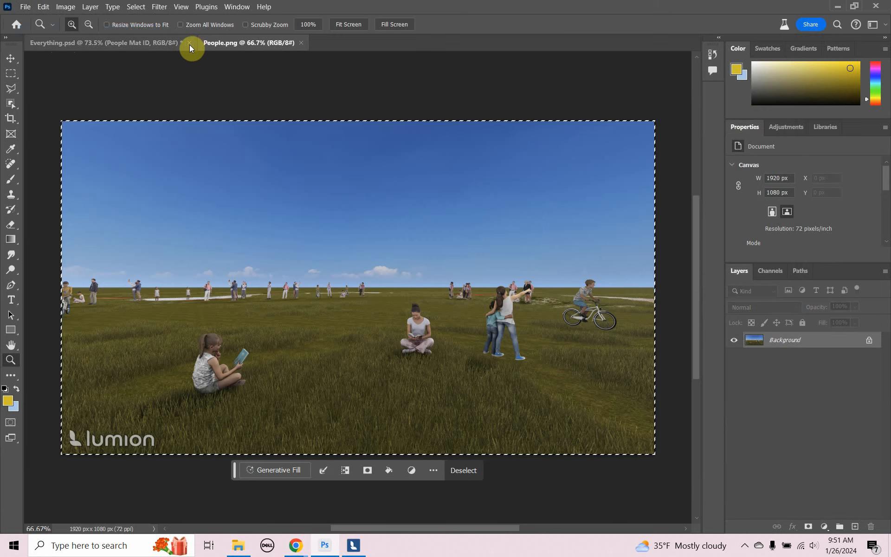
pyautogui.click(301, 43)
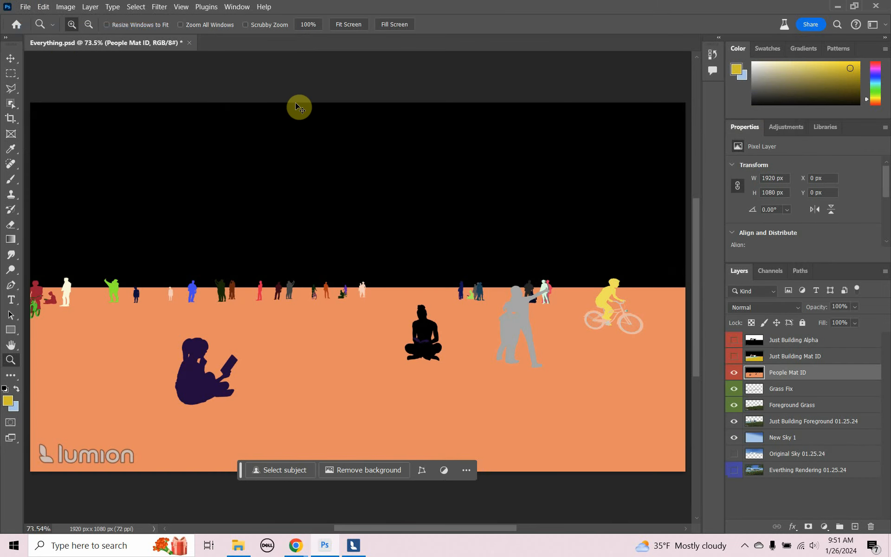
# - Paste the copied image above People Mat ID as a layer named People and hide it
pyautogui.hotkey('ctrl', 'v')
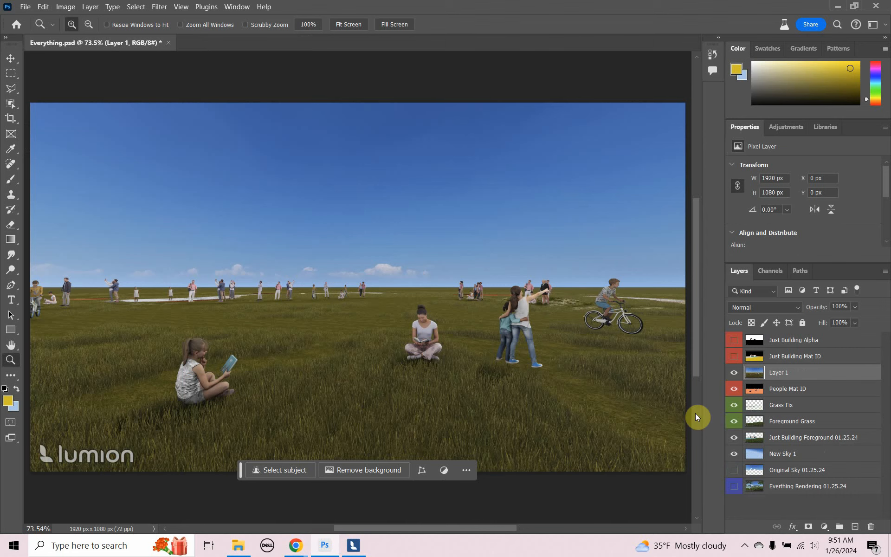
pyautogui.doubleClick(773, 373)
pyautogui.press('BackSpace')
pyautogui.write('People')
pyautogui.press('Return')
pyautogui.click(733, 375)
# - Color-label the People layer yellow and move it directly below People Mat ID
pyautogui.rightClick(730, 381)
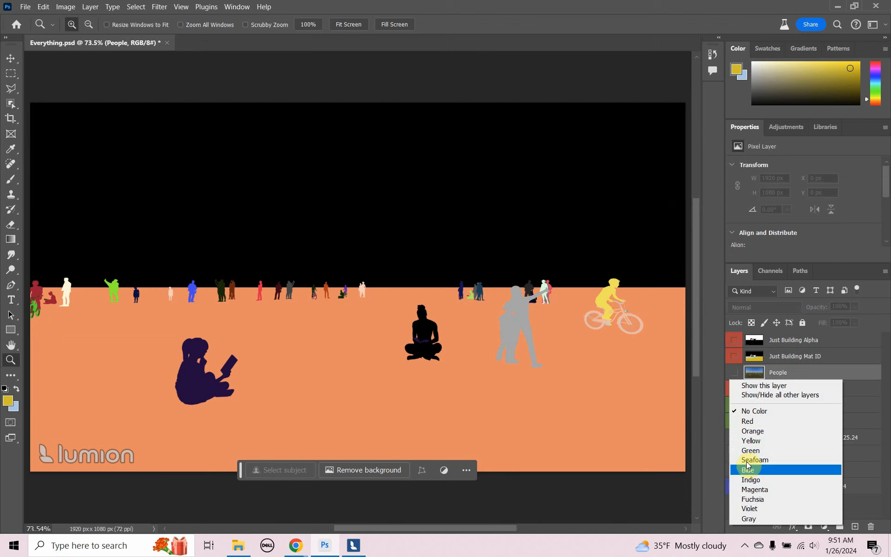
pyautogui.click(751, 442)
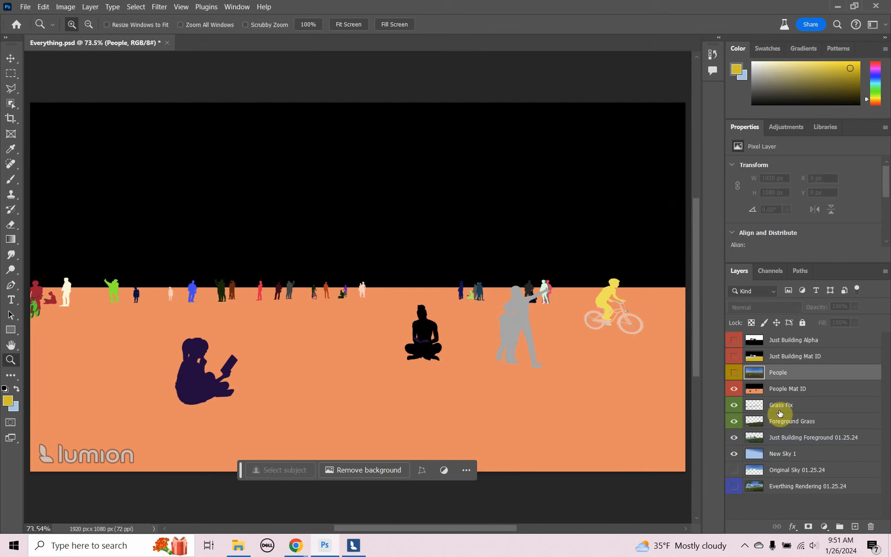
pyautogui.moveTo(805, 405); pyautogui.dragTo(798, 417)
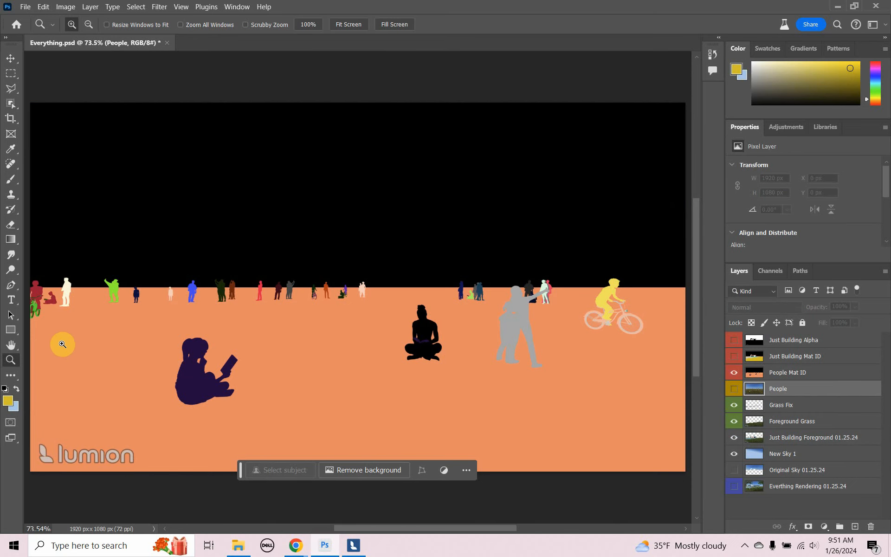
# - Marquee-select the Lumion watermark on the People Mat ID layer and fill it with the ground's orange color f78a62 at 100% opacity
pyautogui.click(10, 75)
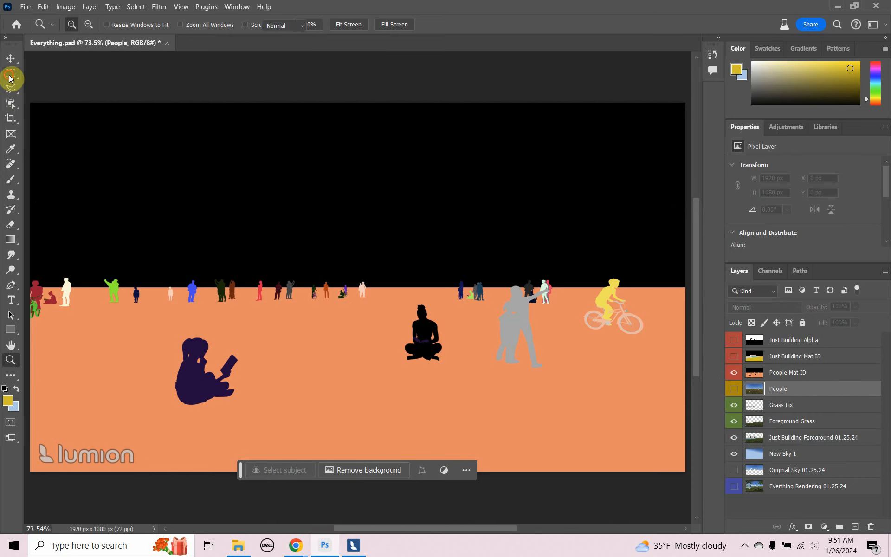
pyautogui.moveTo(139, 444); pyautogui.dragTo(35, 468)
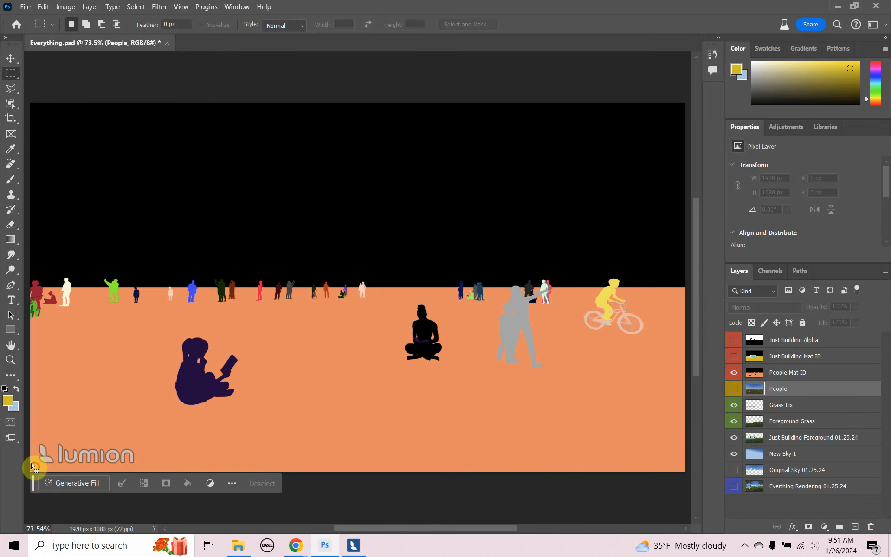
pyautogui.click(139, 8)
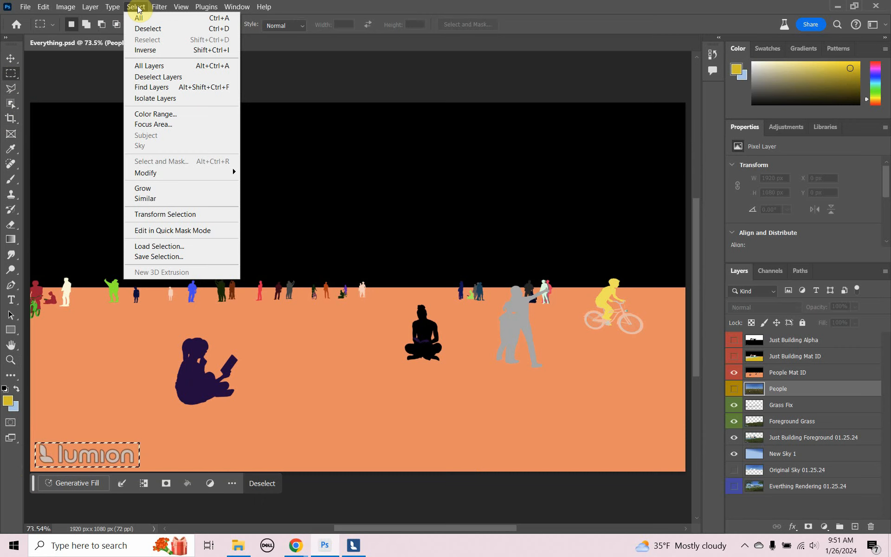
pyautogui.moveTo(63, 7)
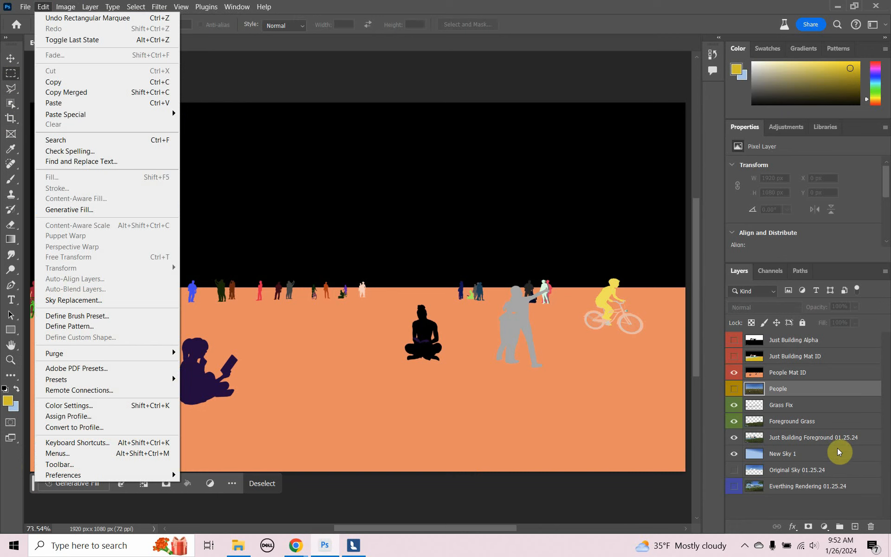
pyautogui.click(815, 377)
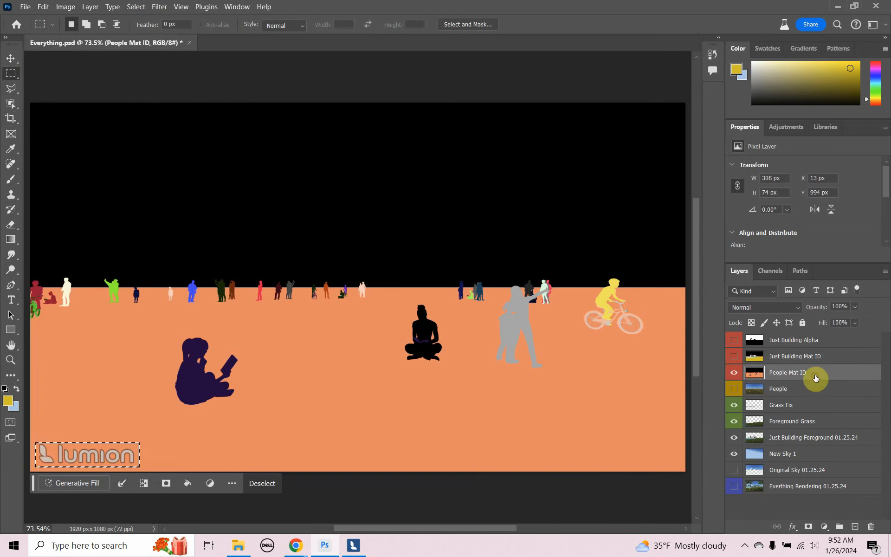
pyautogui.click(44, 6)
pyautogui.click(85, 177)
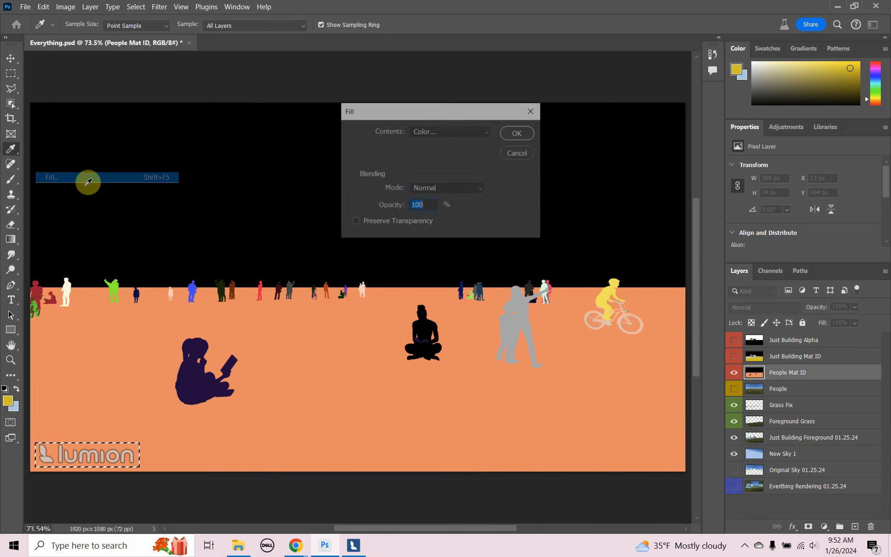
pyautogui.click(455, 132)
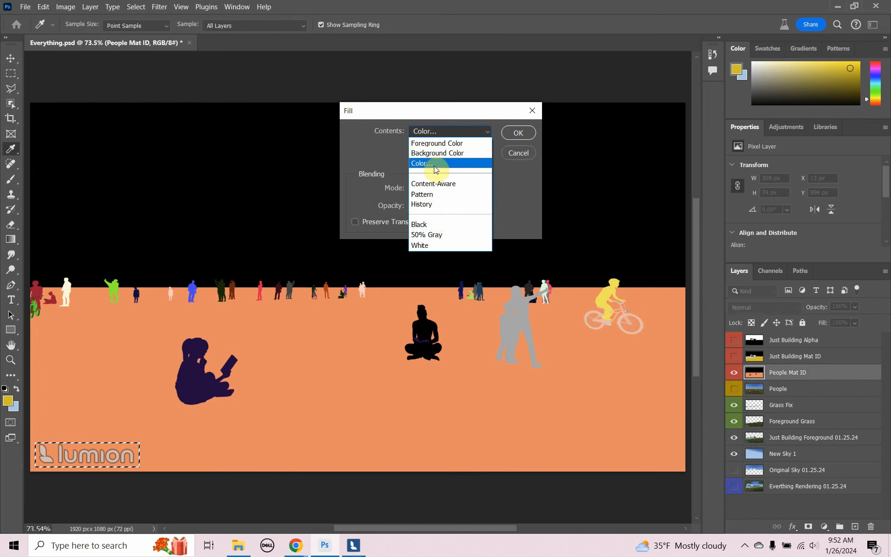
pyautogui.click(434, 164)
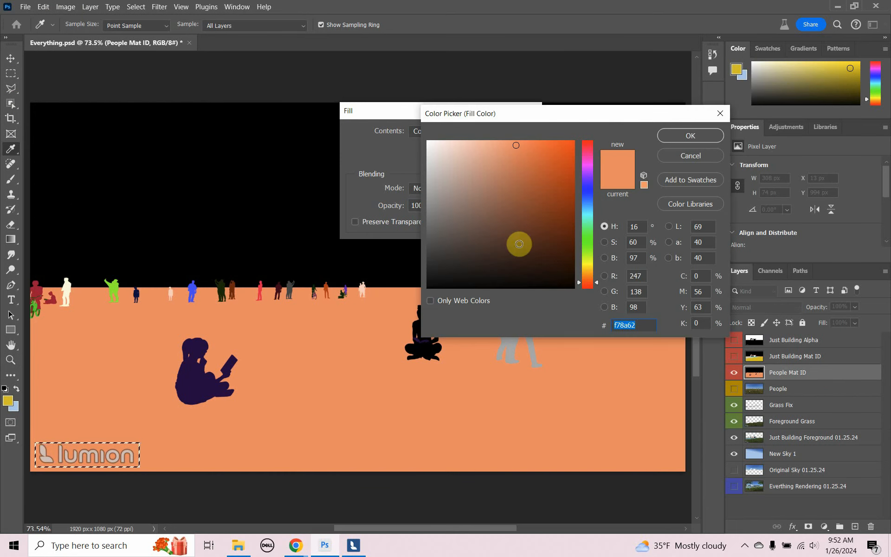
pyautogui.click(674, 136)
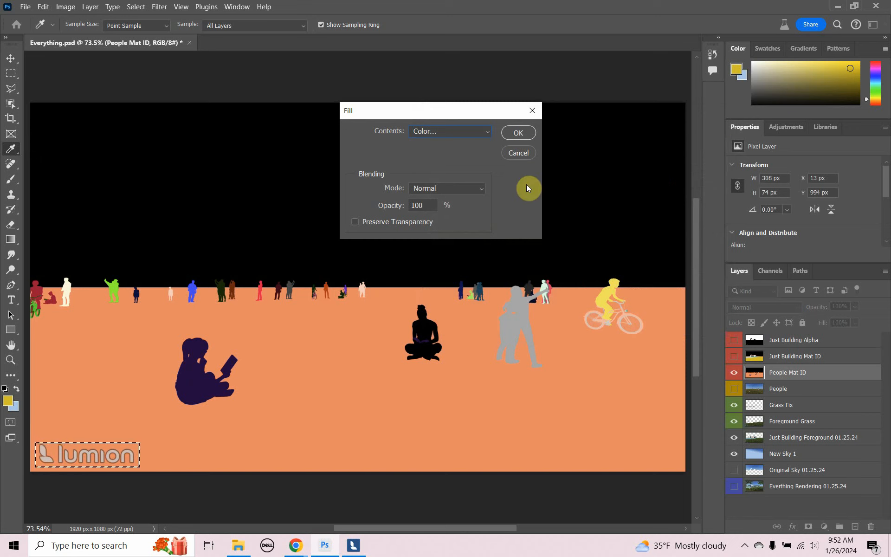
pyautogui.click(525, 138)
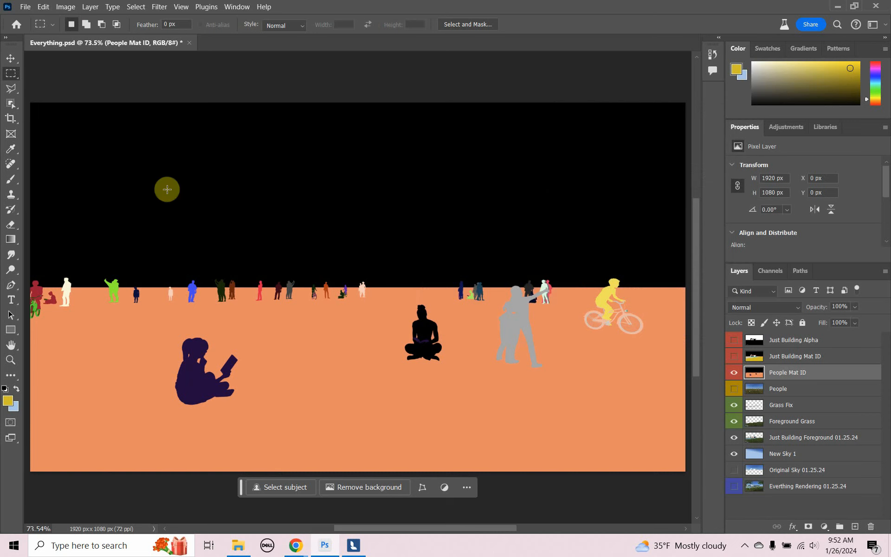
# - Try to select the orange ground on People Mat ID with Color Range, then clear the selection
pyautogui.click(135, 6)
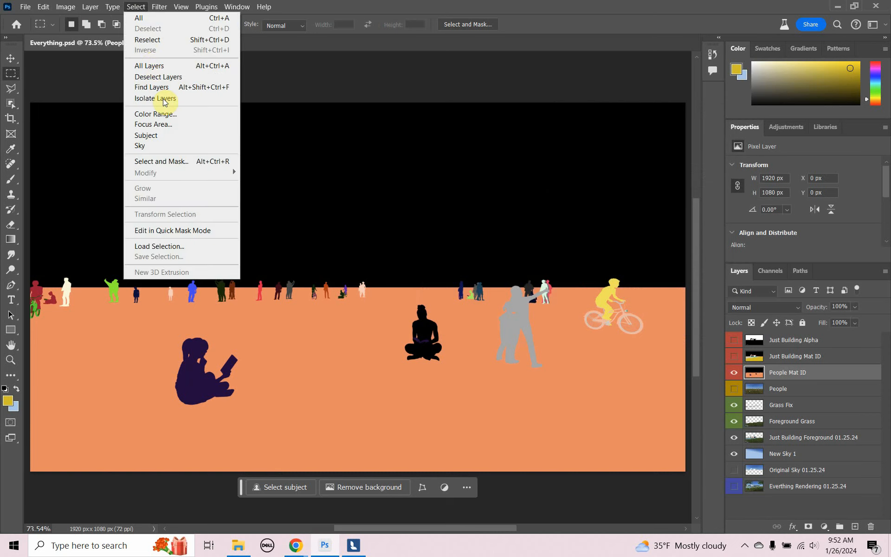
pyautogui.click(165, 114)
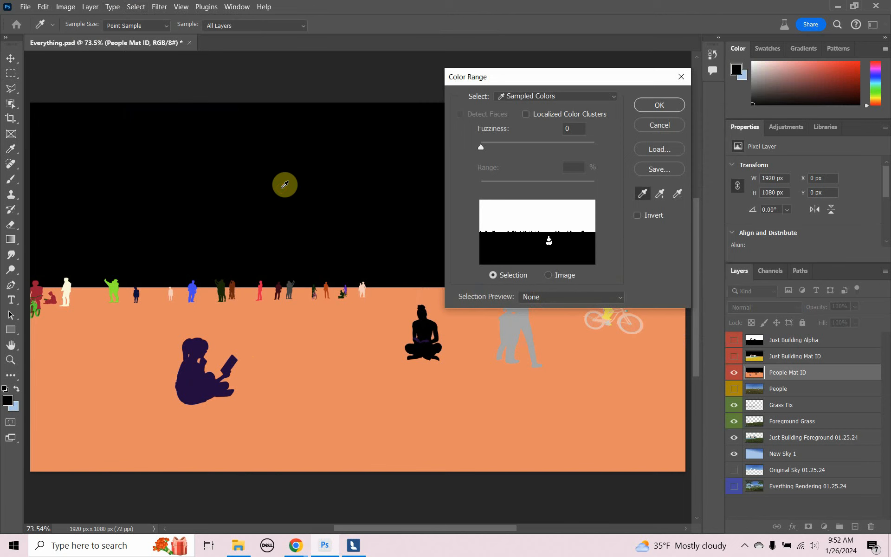
pyautogui.click(305, 362)
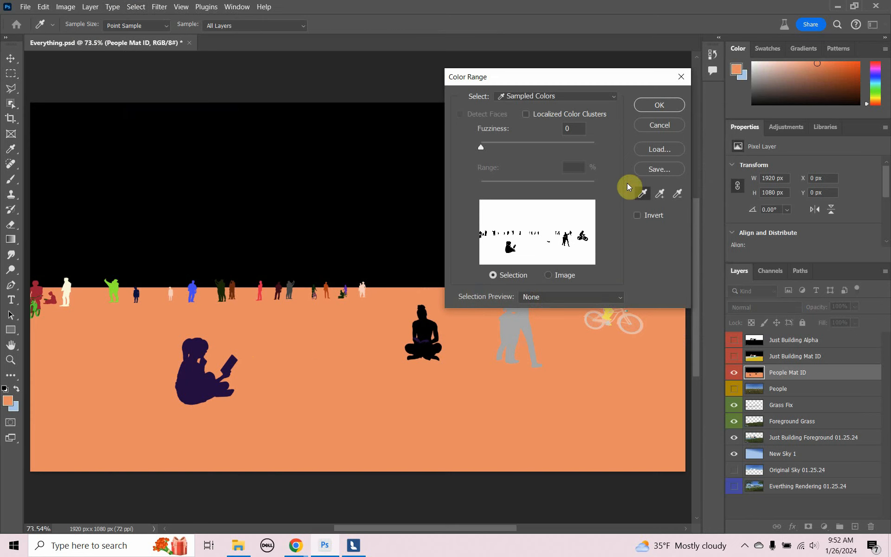
pyautogui.click(665, 106)
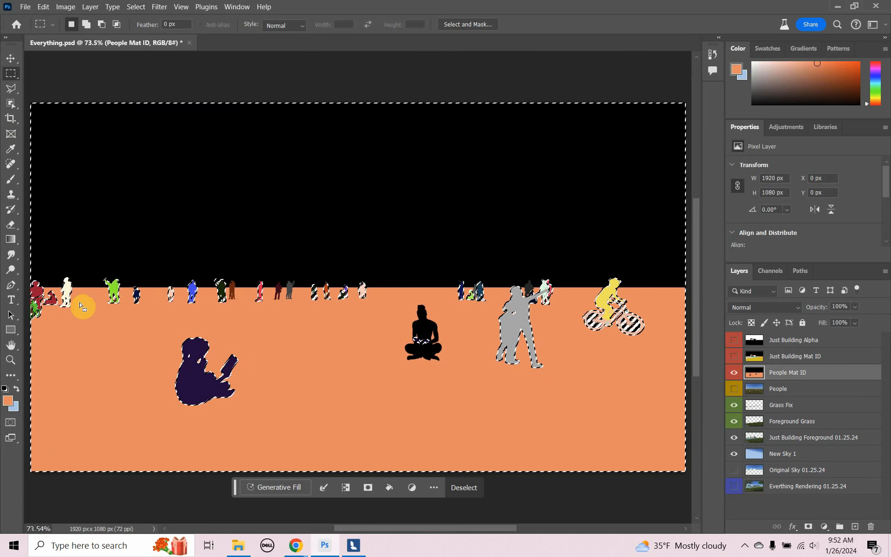
pyautogui.click(156, 333)
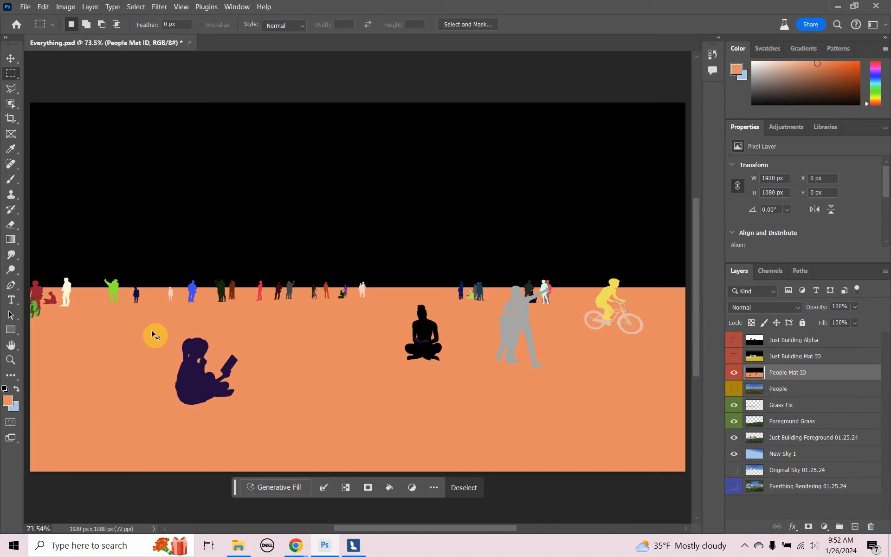
# - Select the black sky on People Mat ID with Color Range, subtract the black seated figure, delete the sky and deselect
pyautogui.click(136, 7)
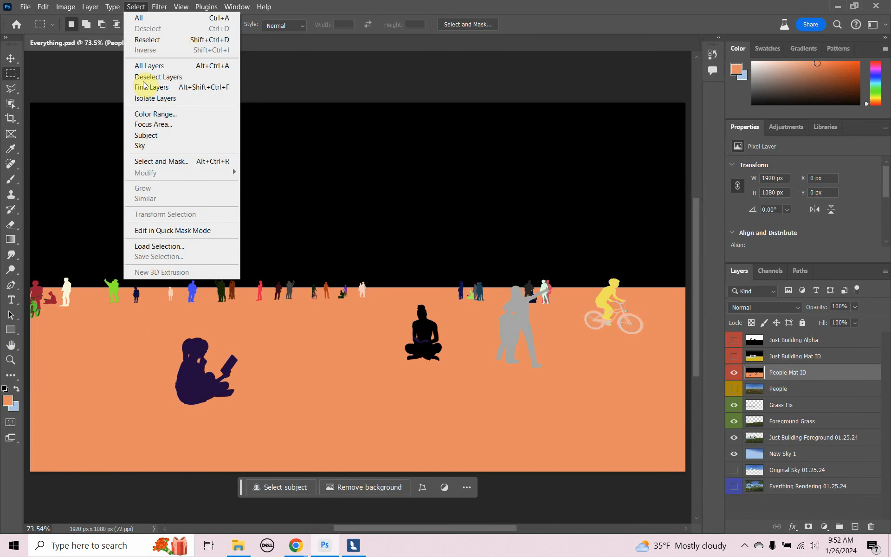
pyautogui.click(144, 113)
pyautogui.click(324, 176)
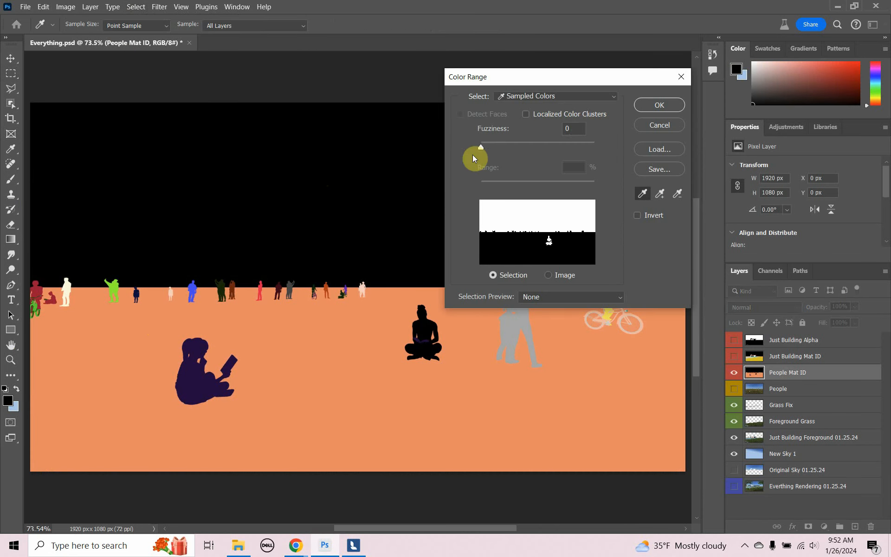
pyautogui.click(648, 100)
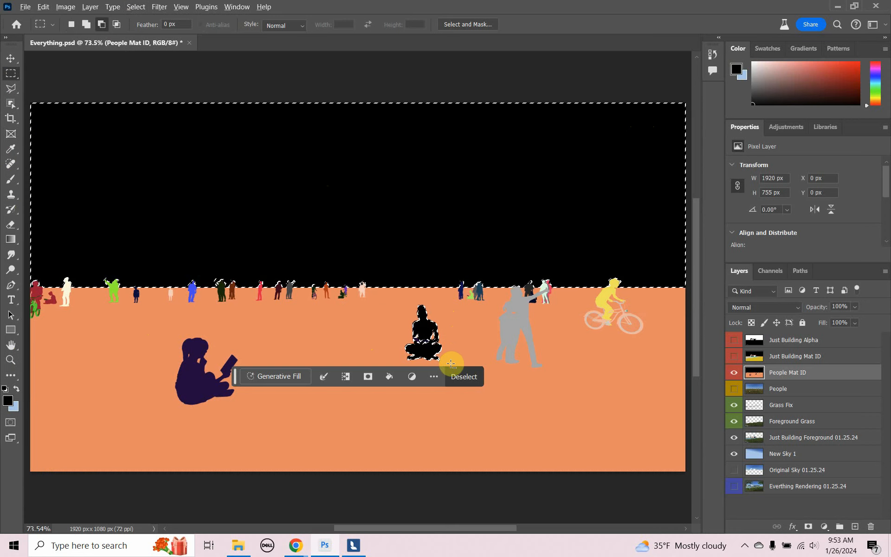
pyautogui.moveTo(451, 366); pyautogui.dragTo(393, 300)
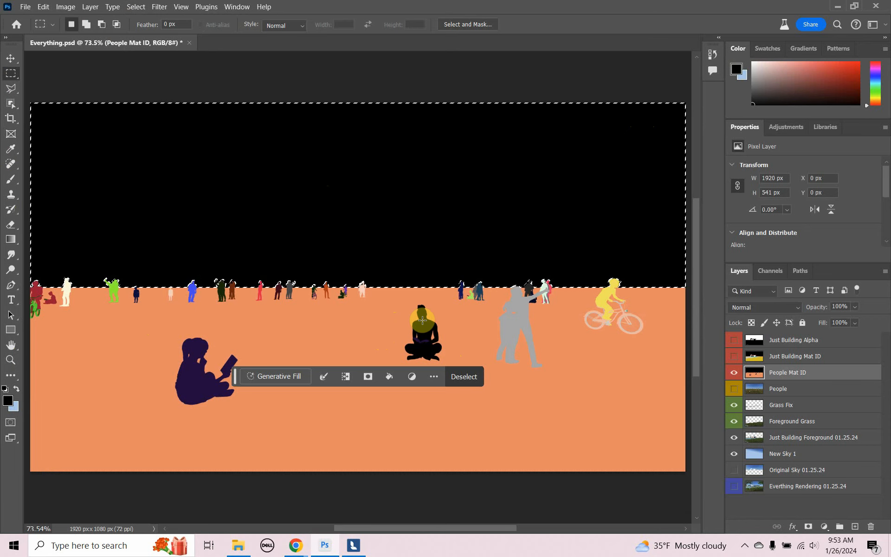
pyautogui.press('Delete')
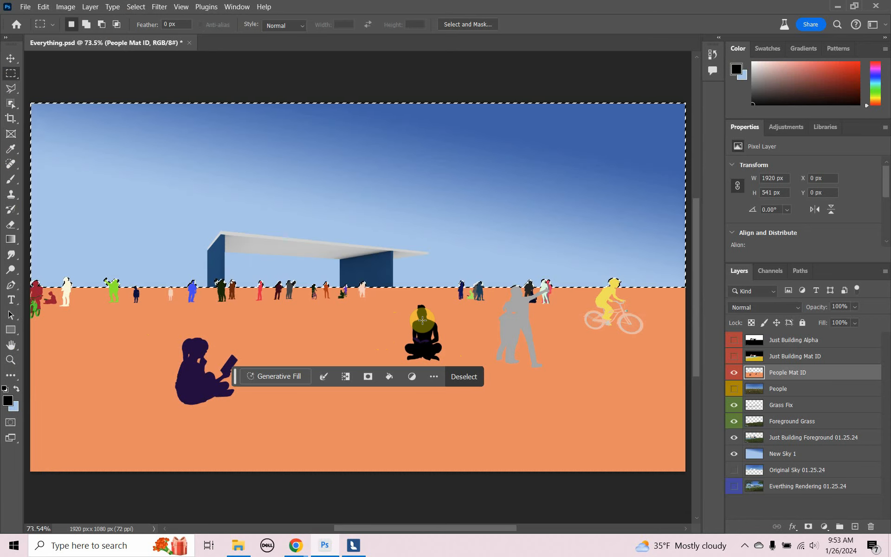
pyautogui.hotkey('ctrl', 'd')
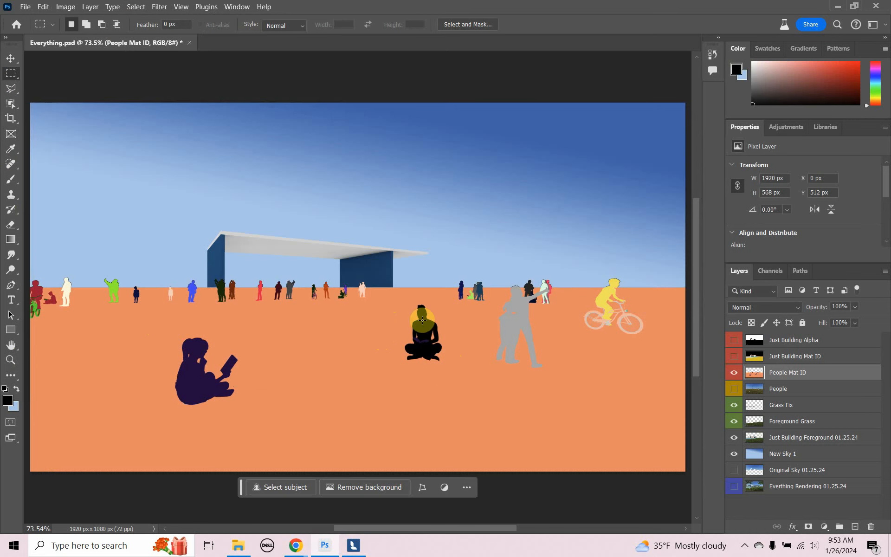
# - Select the orange ground on People Mat ID with Color Range, delete it and deselect
pyautogui.click(136, 7)
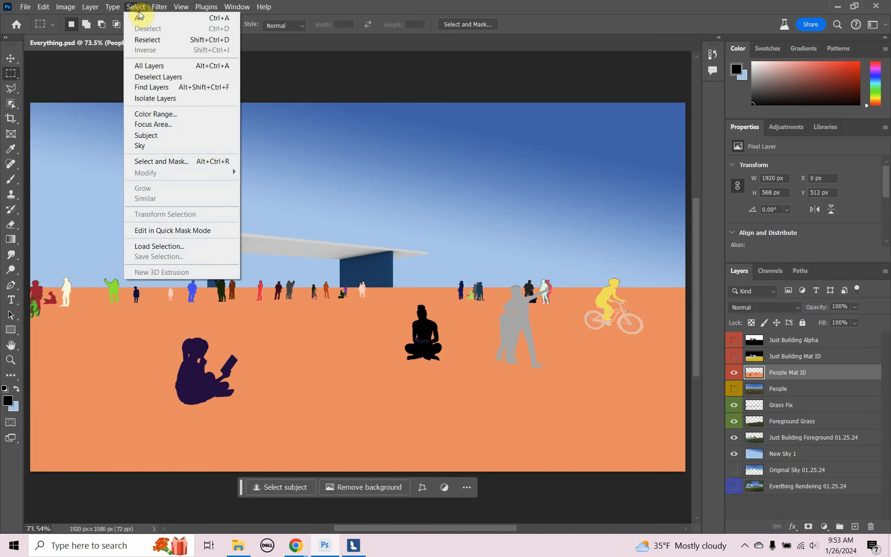
pyautogui.click(155, 114)
pyautogui.click(314, 352)
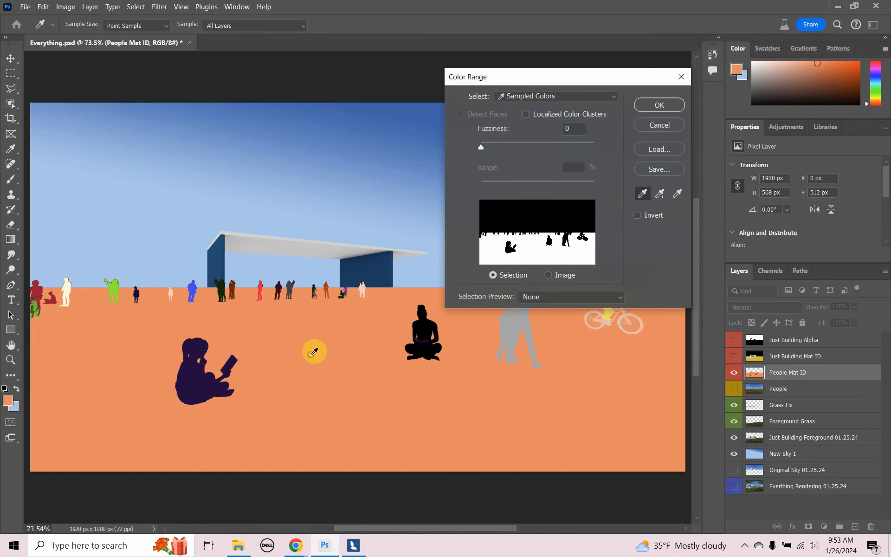
pyautogui.click(658, 106)
pyautogui.press('m')
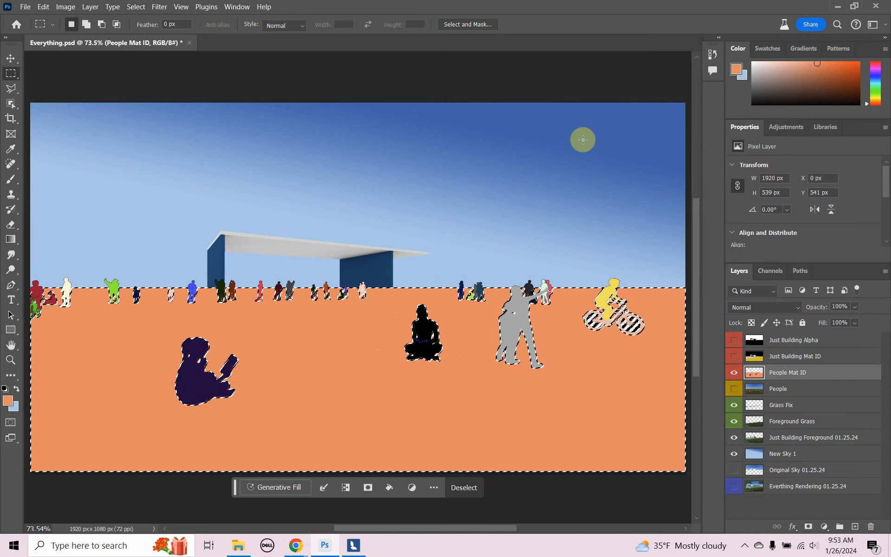
pyautogui.press('Delete')
pyautogui.click(586, 144)
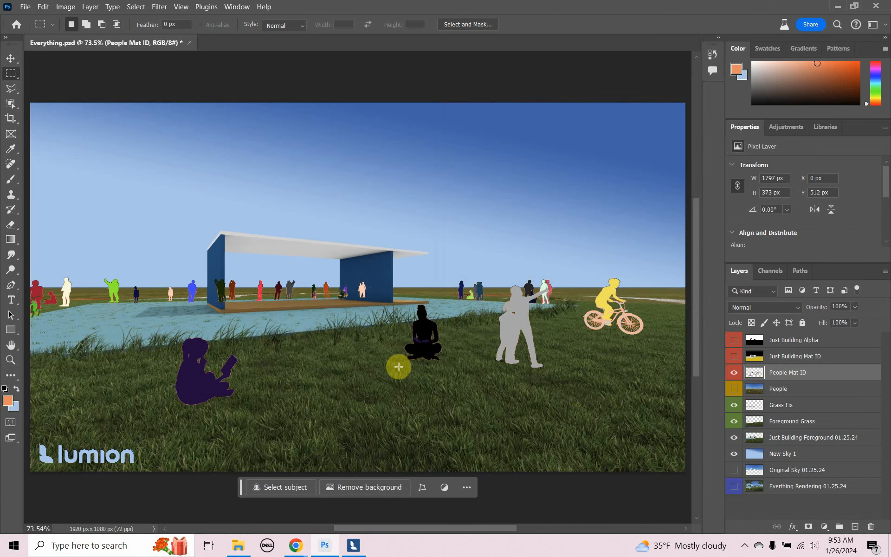
# - Show the People layer, compare it with the People Mat ID silhouettes, and leave People Mat ID hidden
pyautogui.click(733, 389)
pyautogui.click(734, 378)
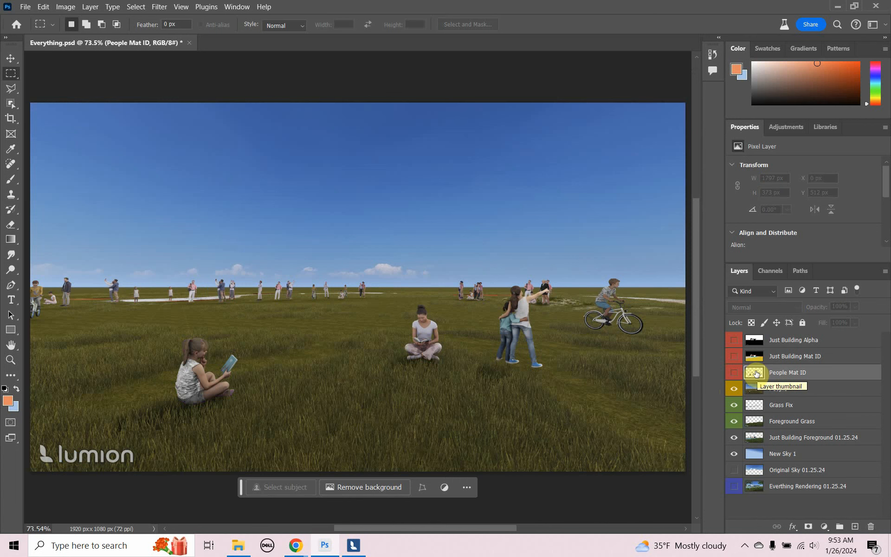
pyautogui.click(734, 372)
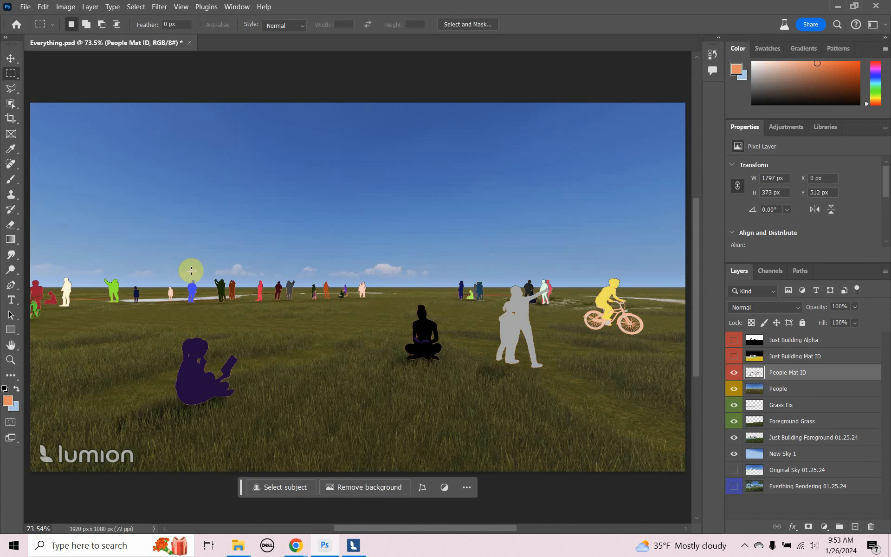
pyautogui.click(738, 373)
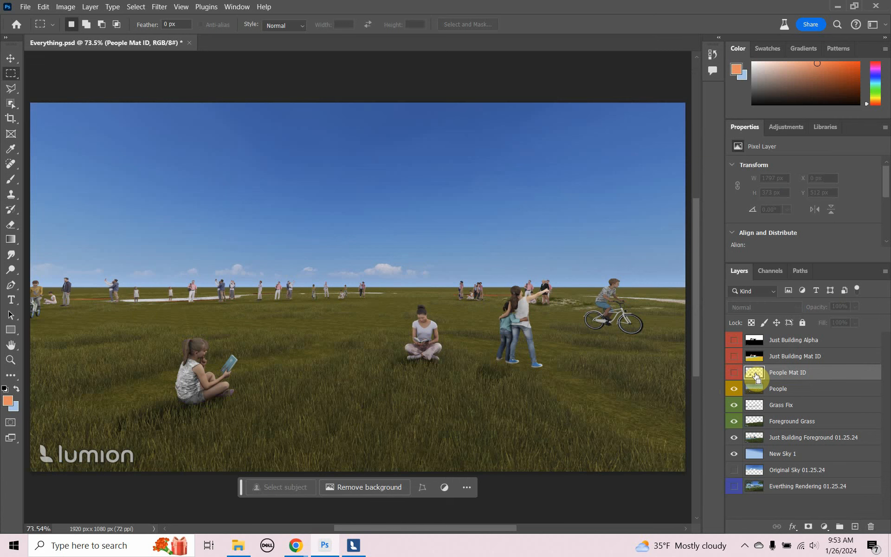
# - Load the People Mat ID silhouettes as a selection, invert it, delete the surroundings from the People layer and deselect
pyautogui.keyDown('ctrl'); pyautogui.click(756, 375); pyautogui.keyUp('ctrl')
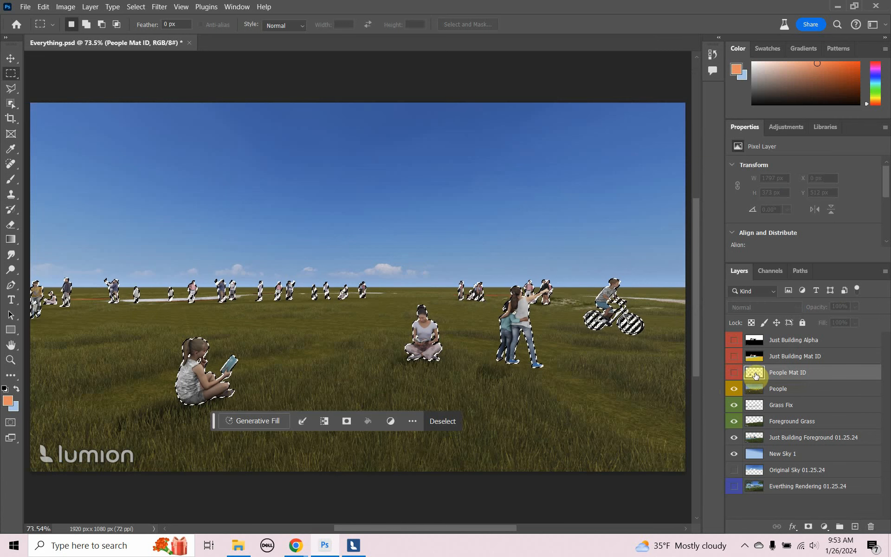
pyautogui.click(784, 391)
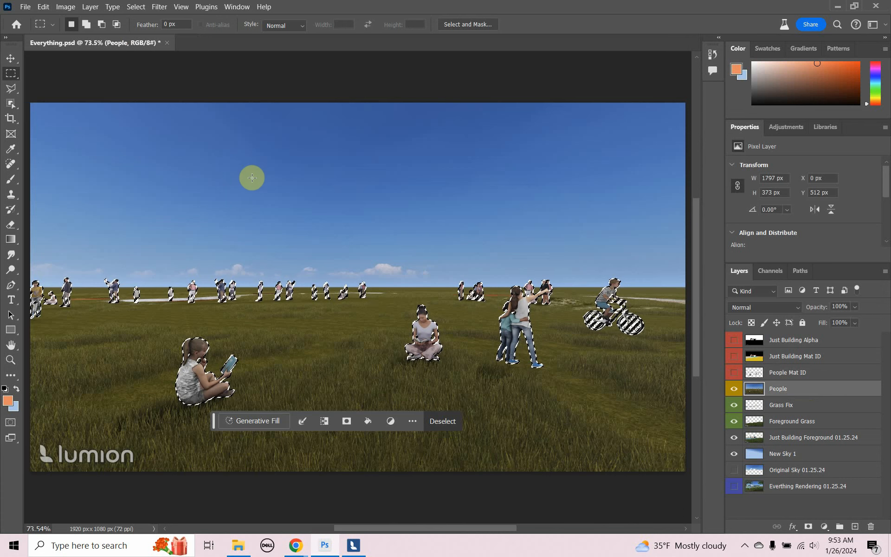
pyautogui.press('shift')
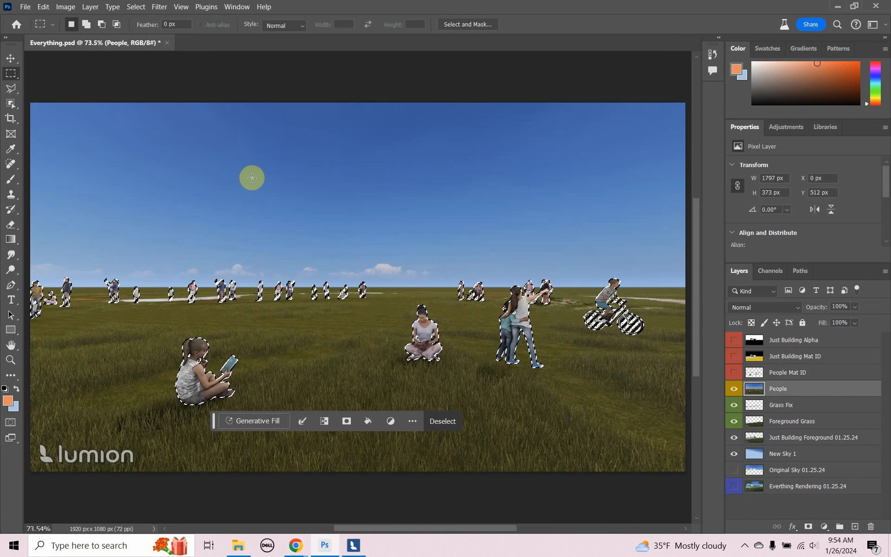
pyautogui.hotkey('ctrl', 'shift', 'i')
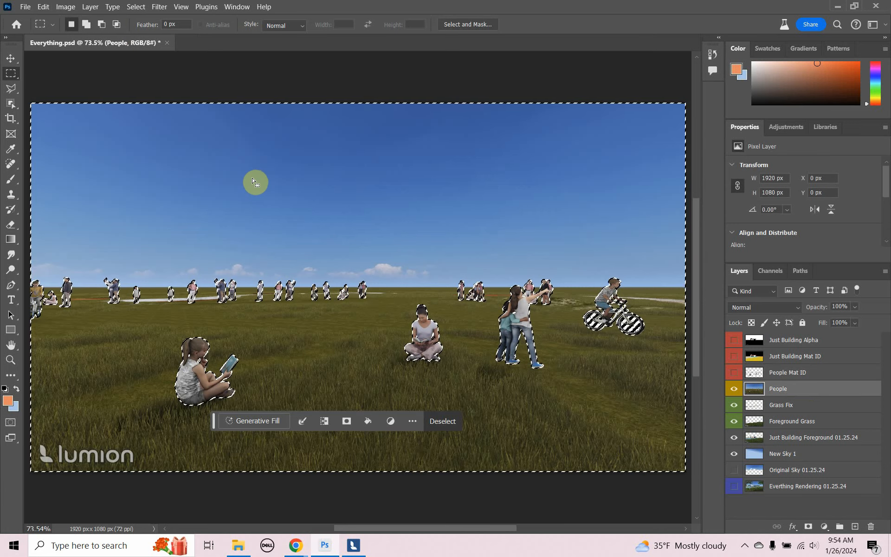
pyautogui.press('Delete')
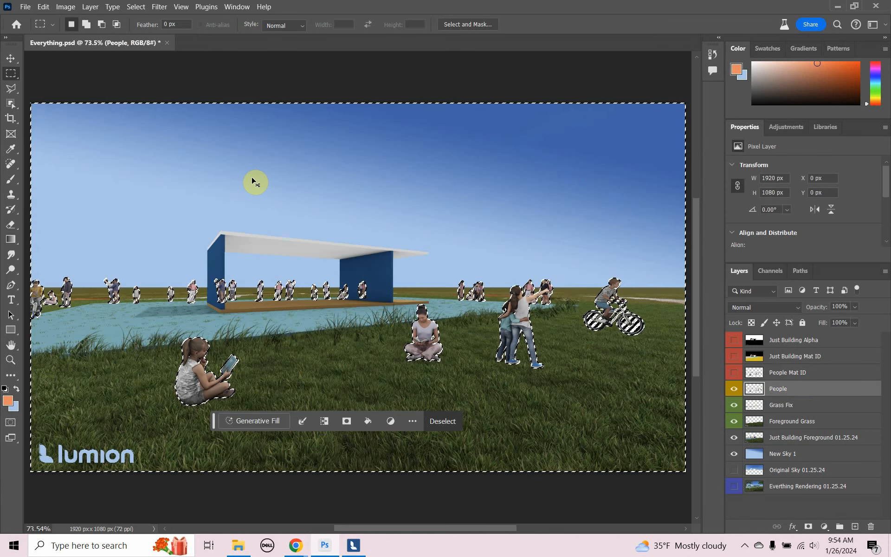
pyautogui.hotkey('ctrl', 'd')
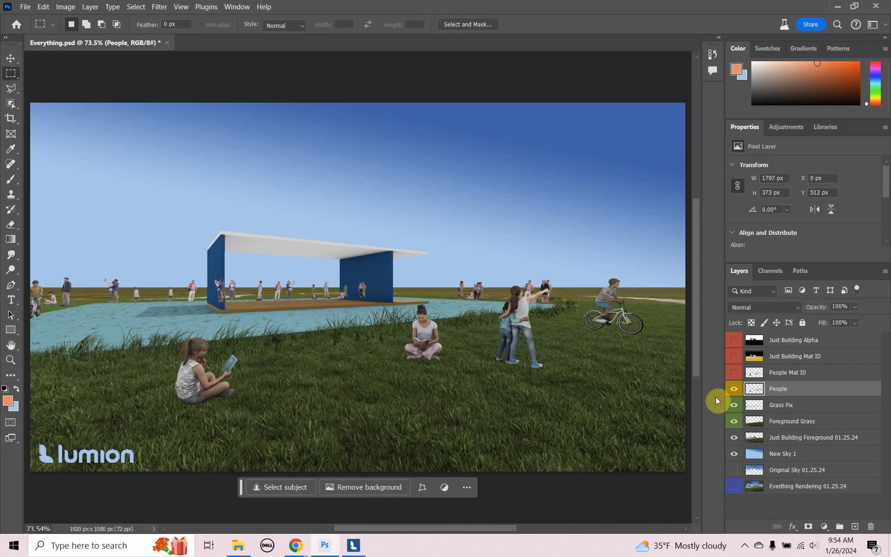
# - Hide the Just Building Foreground 01.25.24, Foreground Grass, Grass Fix and People layers, leaving only New Sky 1 visible
pyautogui.click(735, 439)
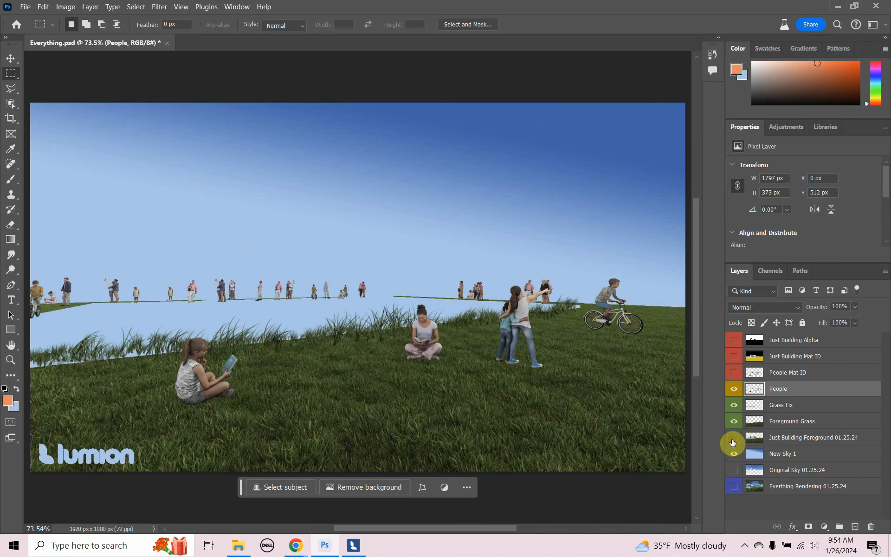
pyautogui.click(735, 423)
pyautogui.click(734, 405)
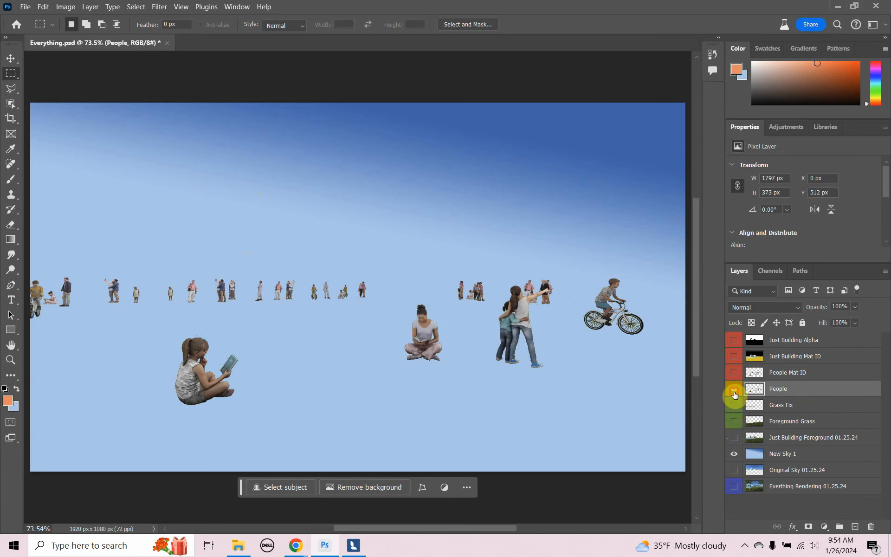
pyautogui.click(734, 389)
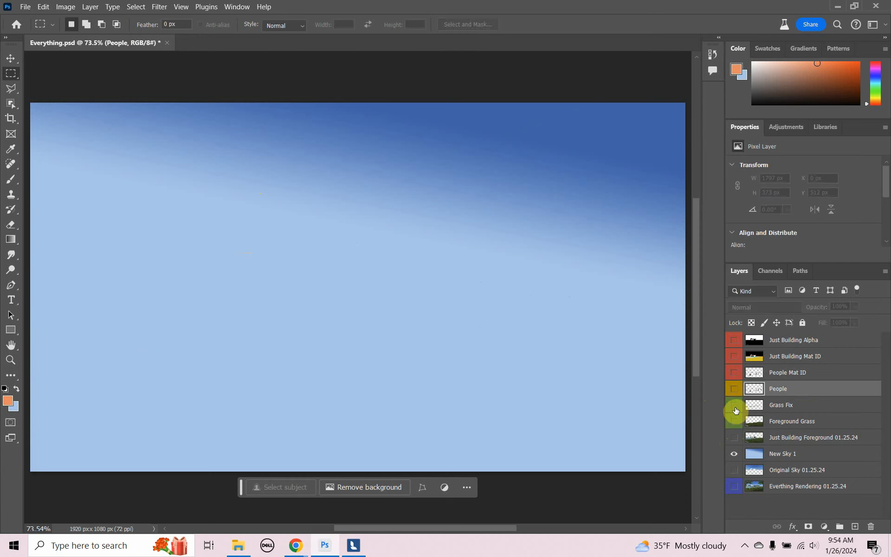
# - Color-code the New Sky 1 and Original Sky 01.25.24 layers blue
pyautogui.rightClick(727, 461)
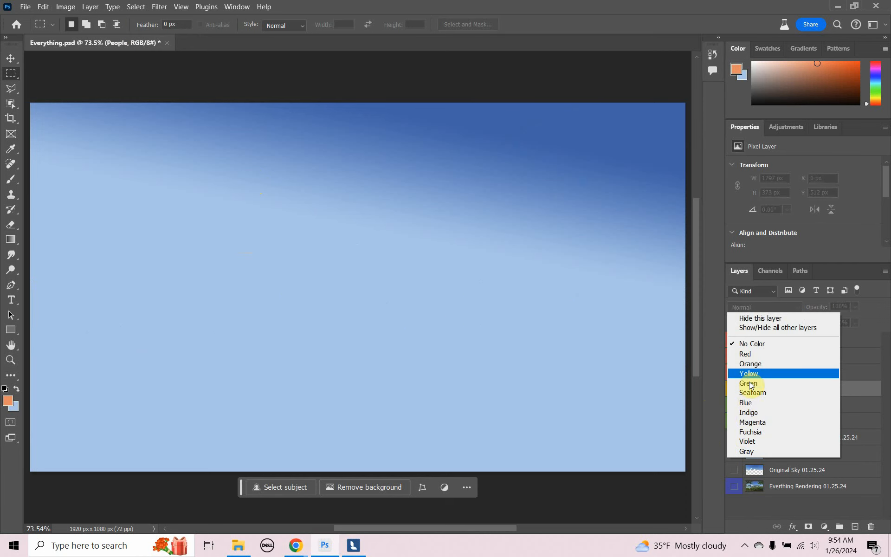
pyautogui.click(757, 402)
pyautogui.rightClick(734, 473)
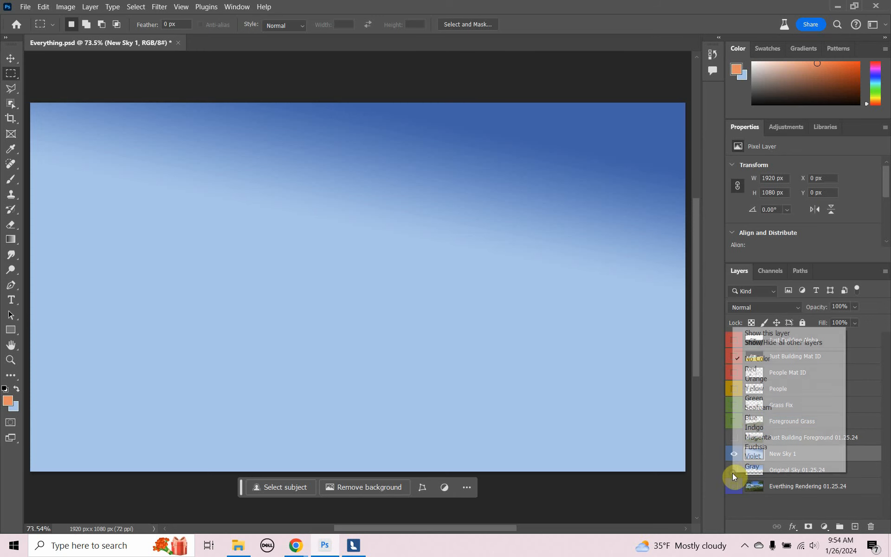
pyautogui.click(751, 418)
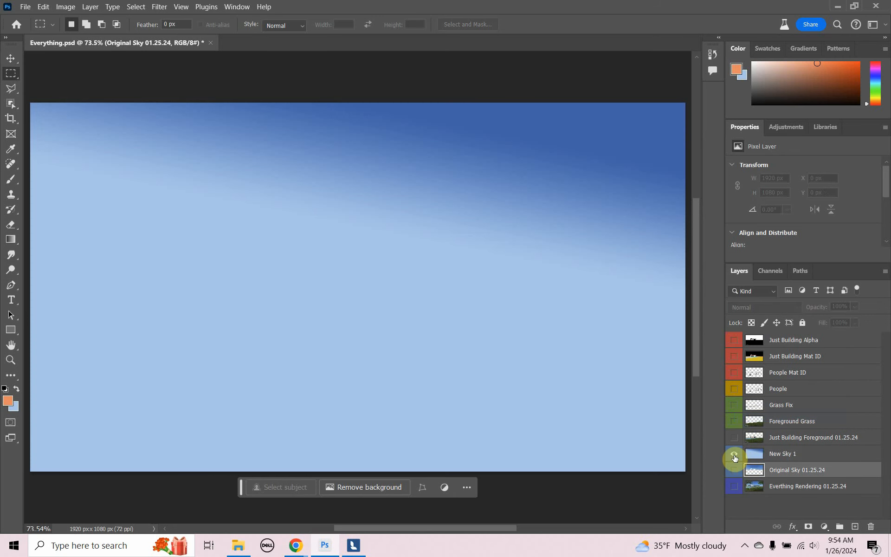
# - Hide New Sky 1, show Just Building Foreground 01.25.24, and compare it with Foreground Grass, leaving the grass layer hidden
pyautogui.click(734, 456)
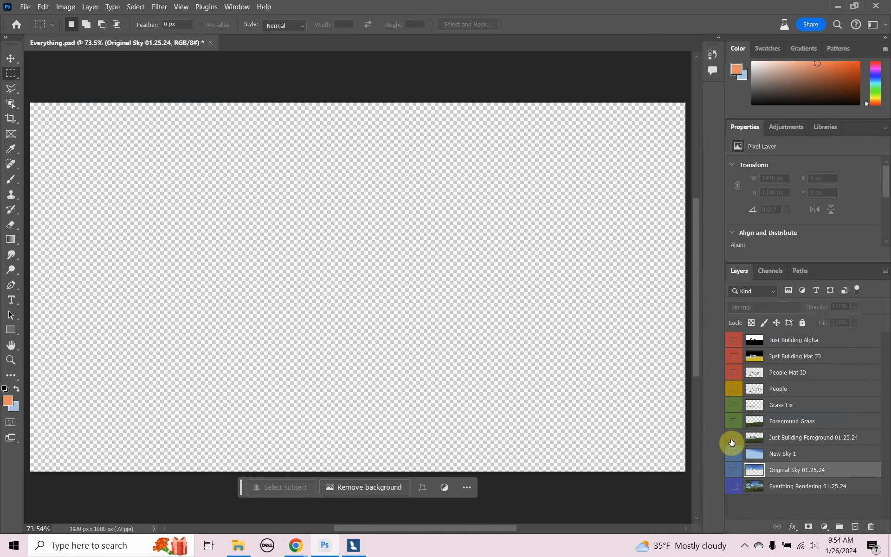
pyautogui.click(733, 438)
pyautogui.click(732, 438)
pyautogui.click(732, 438)
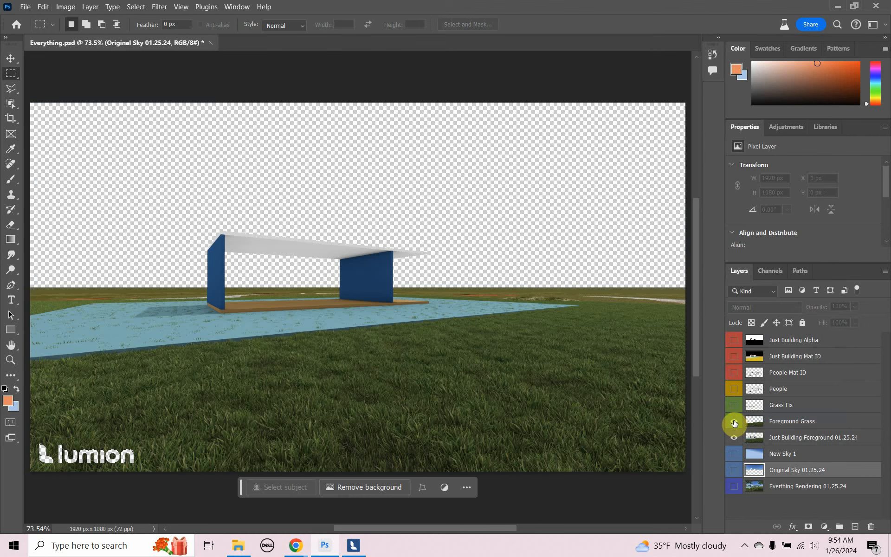
pyautogui.click(735, 438)
pyautogui.click(735, 438)
pyautogui.click(736, 423)
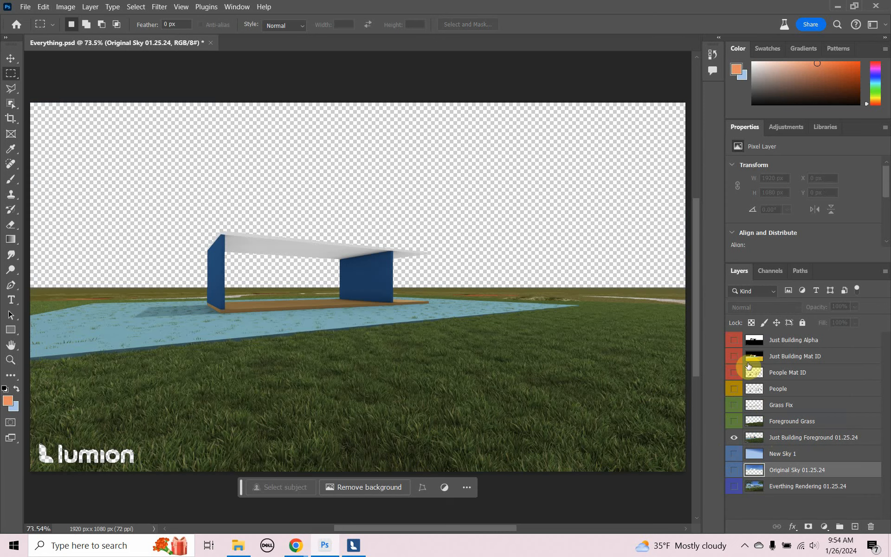
# - Show Just Building Mat ID and select the building's pale mint walls, peach roof and green floor with Color Range
pyautogui.click(734, 356)
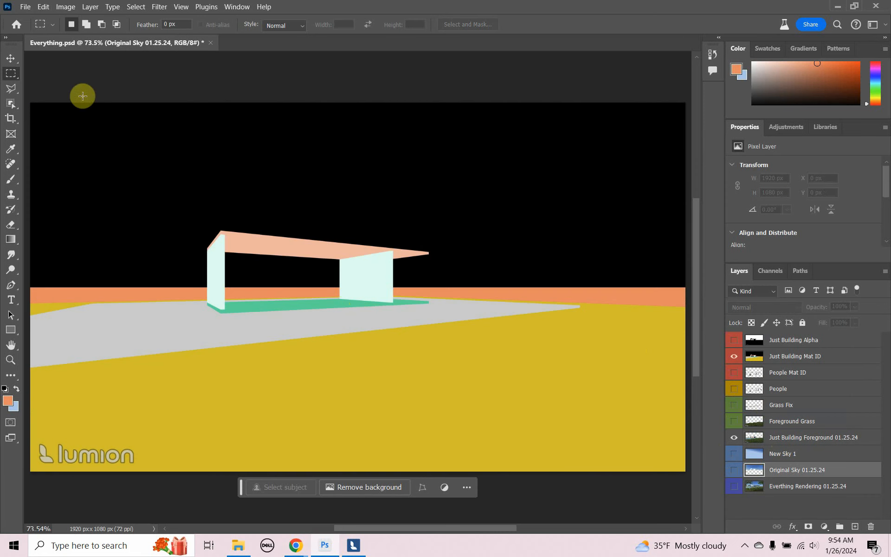
pyautogui.click(136, 7)
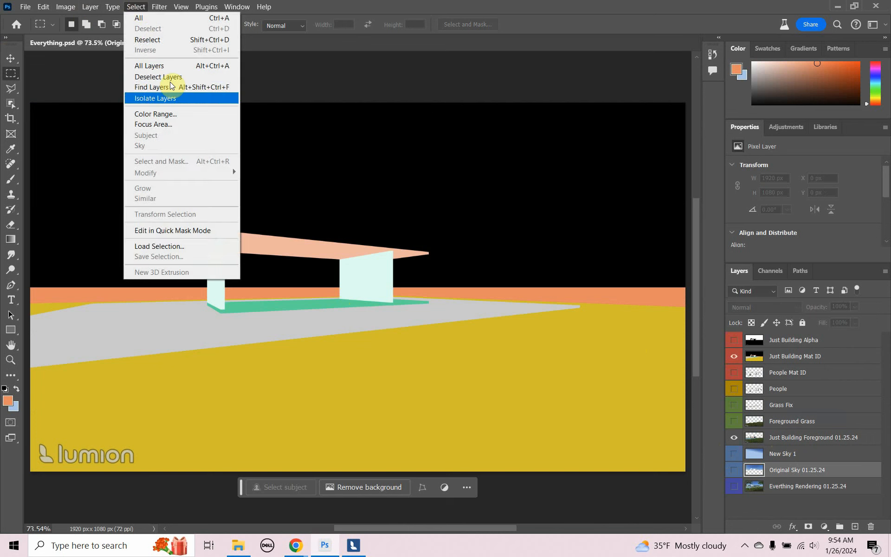
pyautogui.click(175, 114)
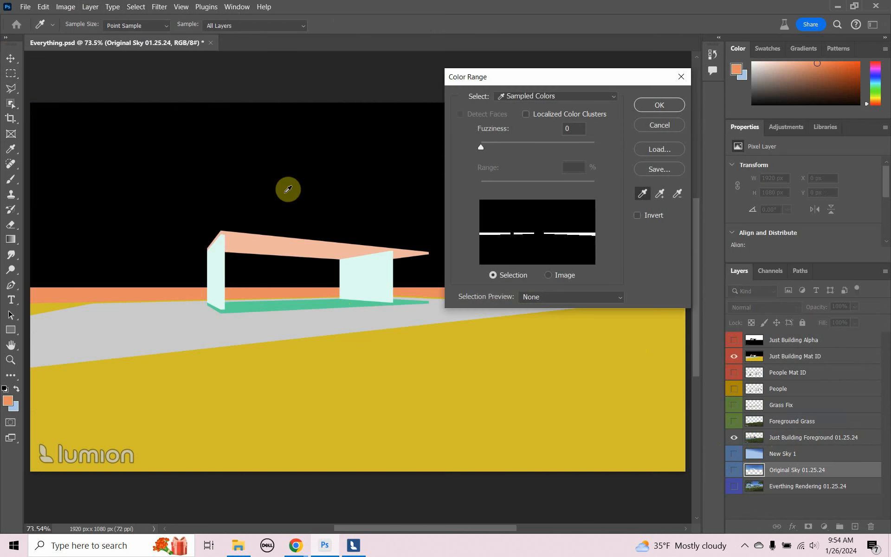
pyautogui.click(360, 271)
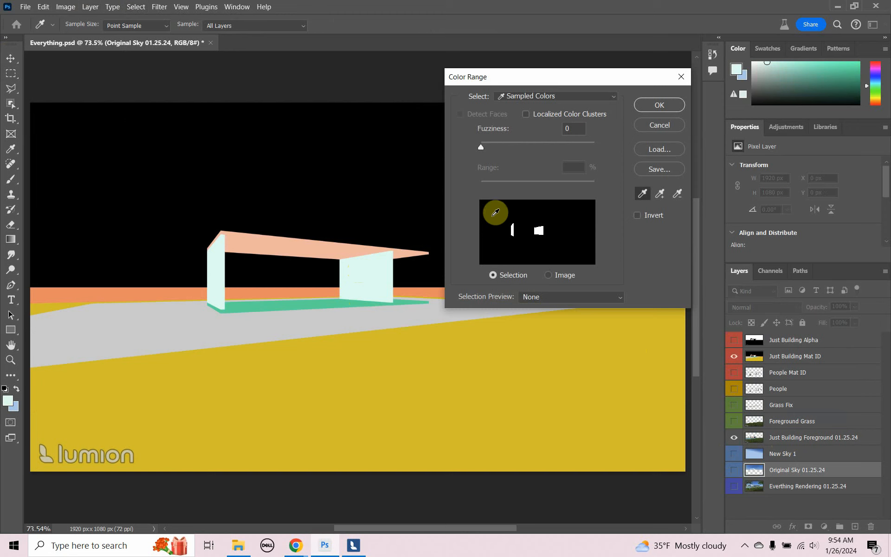
pyautogui.click(327, 249)
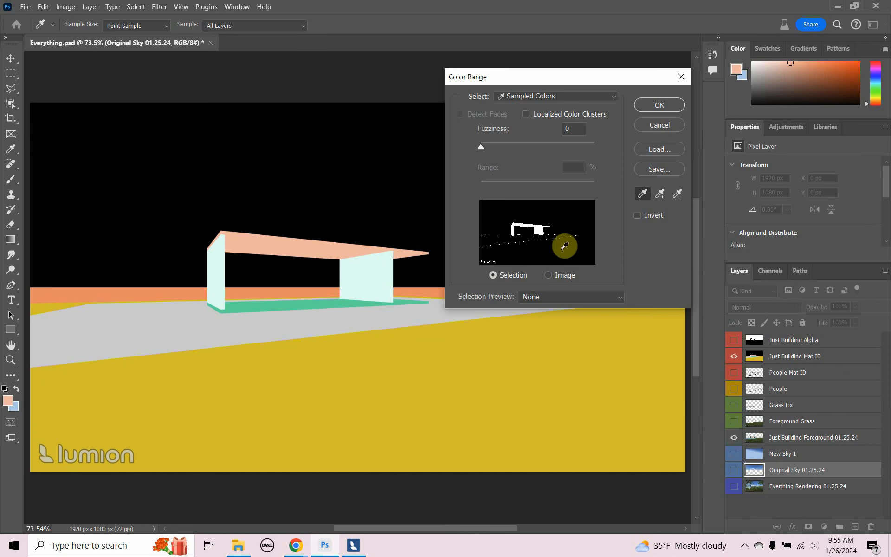
pyautogui.keyDown('shift'); pyautogui.click(326, 302); pyautogui.keyUp('shift')
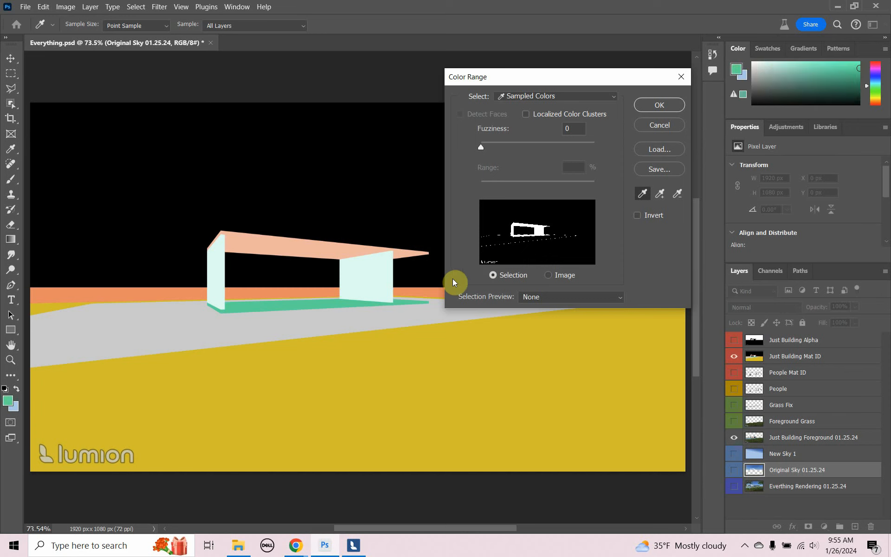
pyautogui.click(647, 105)
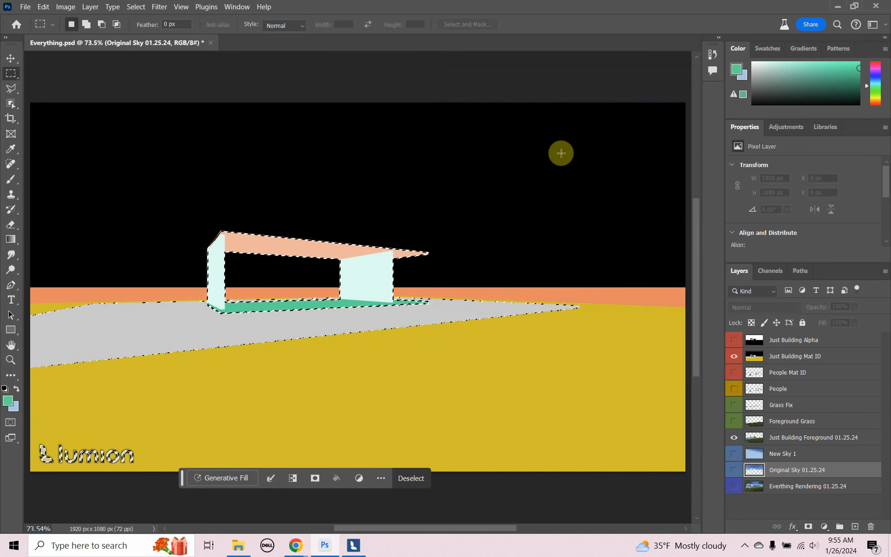
pyautogui.press('shift')
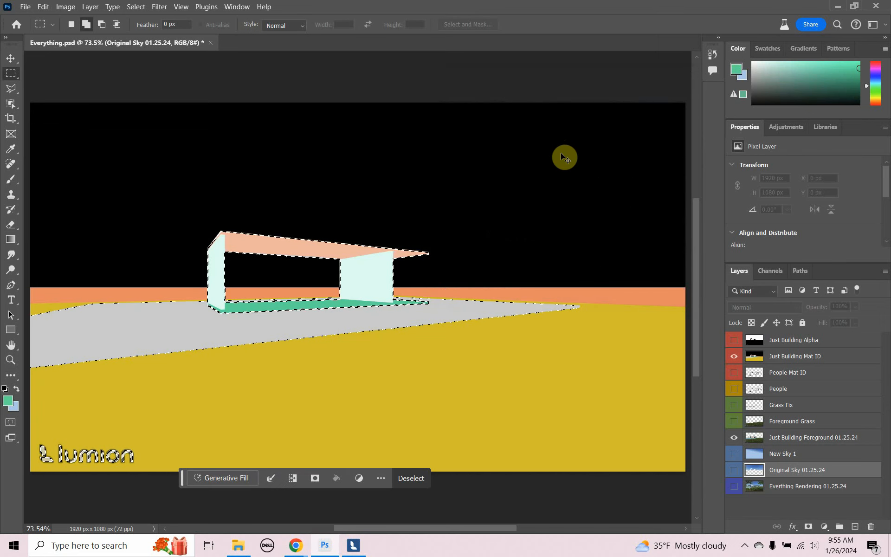
pyautogui.hotkey('ctrl', 'shift', 'i')
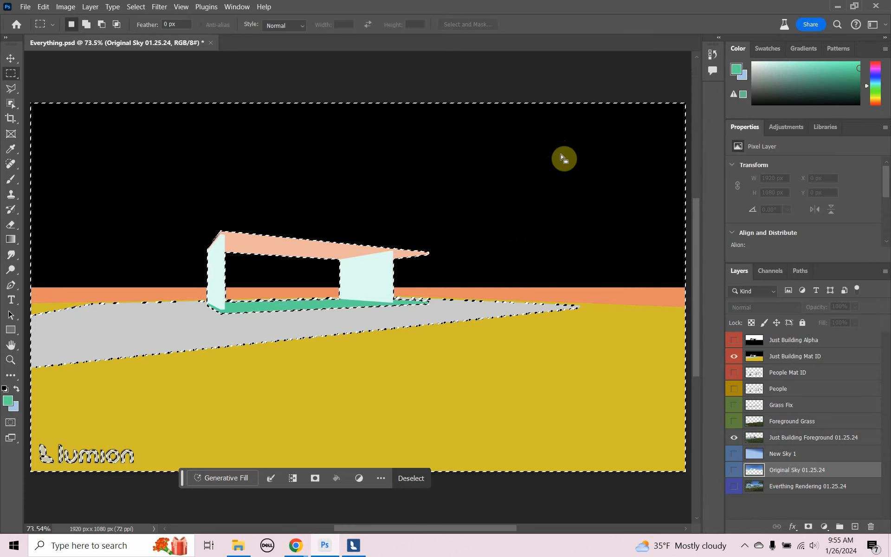
pyautogui.hotkey('ctrl', 'shift', 'i')
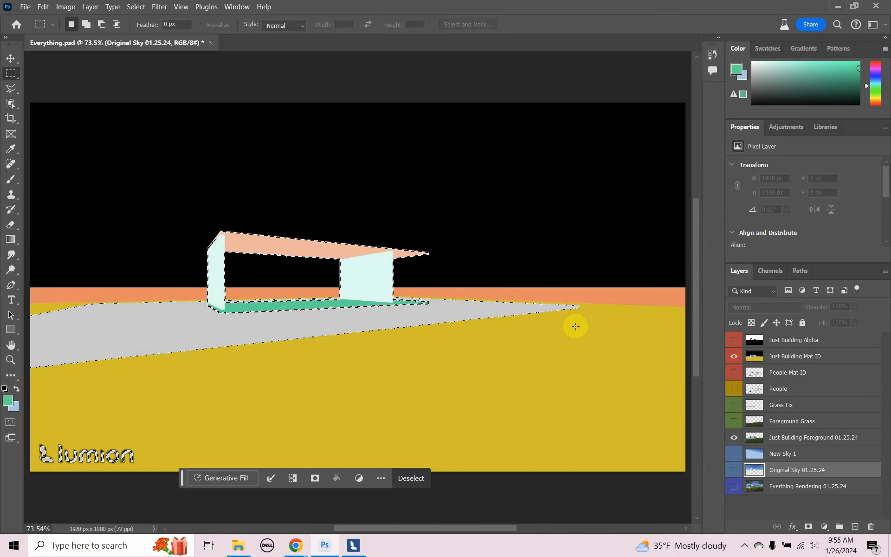
# - Subtract the gray patio around the building from the current selection with the Polygonal Lasso, keeping the green floor slab selected
pyautogui.click(10, 92)
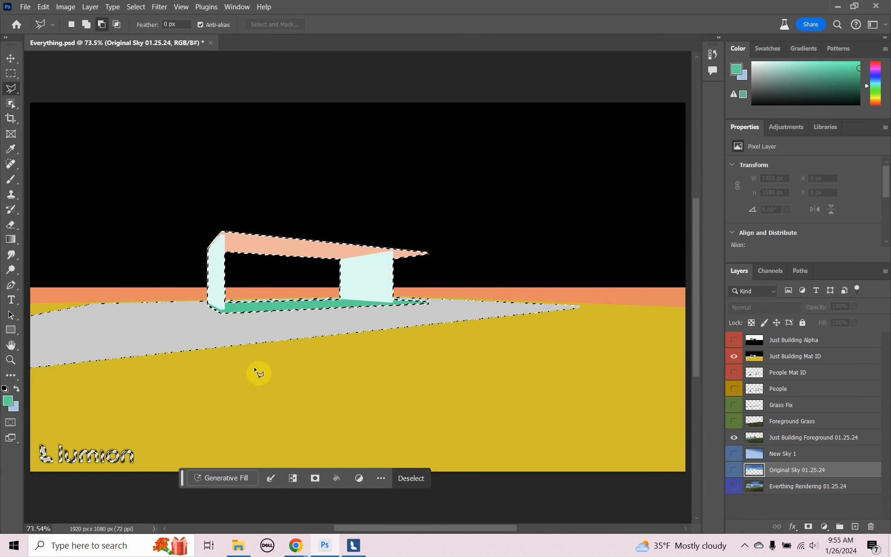
pyautogui.click(180, 328)
pyautogui.click(203, 308)
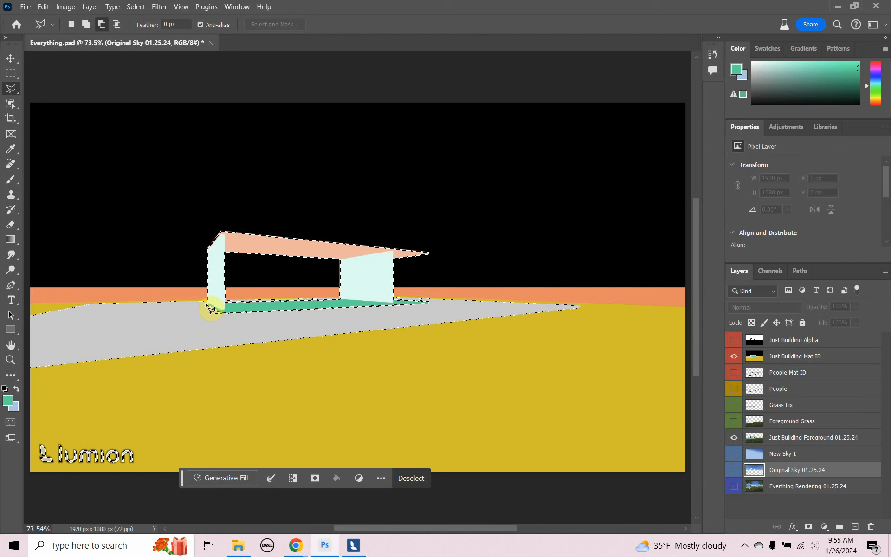
pyautogui.click(205, 303)
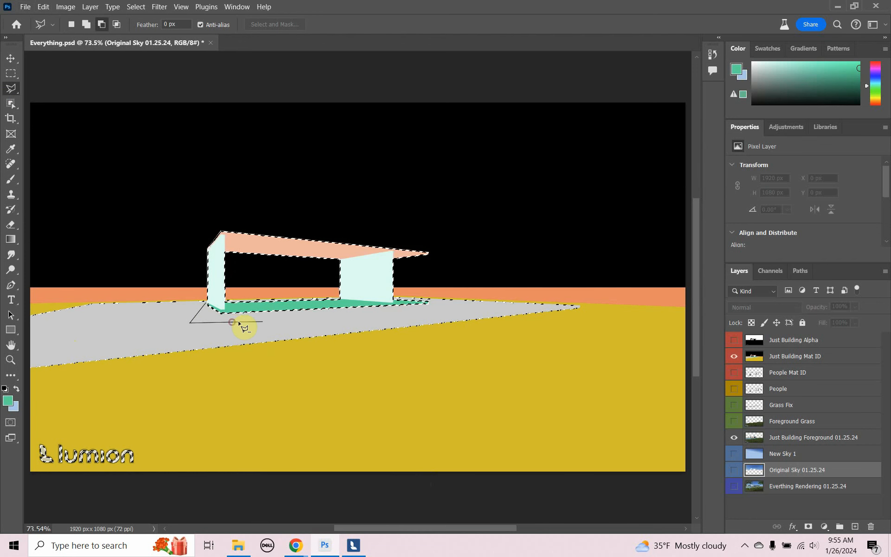
pyautogui.click(447, 313)
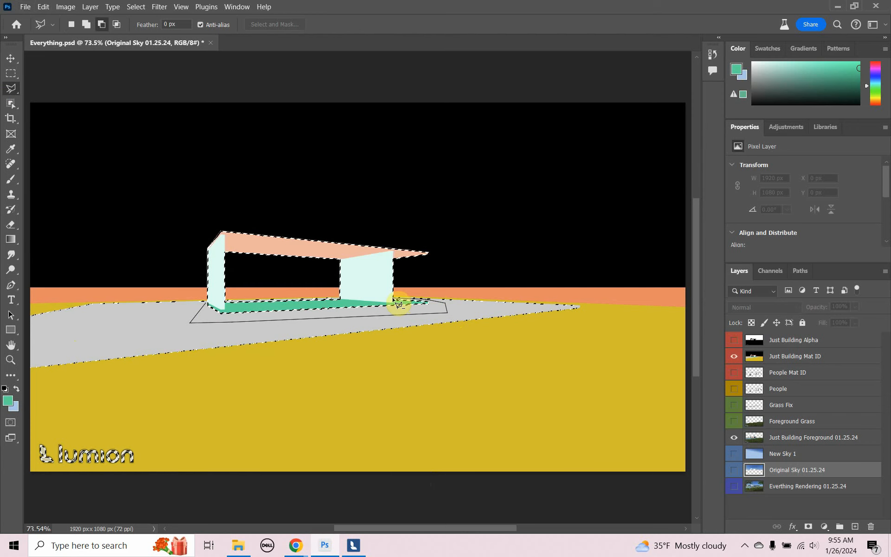
pyautogui.click(417, 281)
pyautogui.click(622, 306)
pyautogui.click(550, 364)
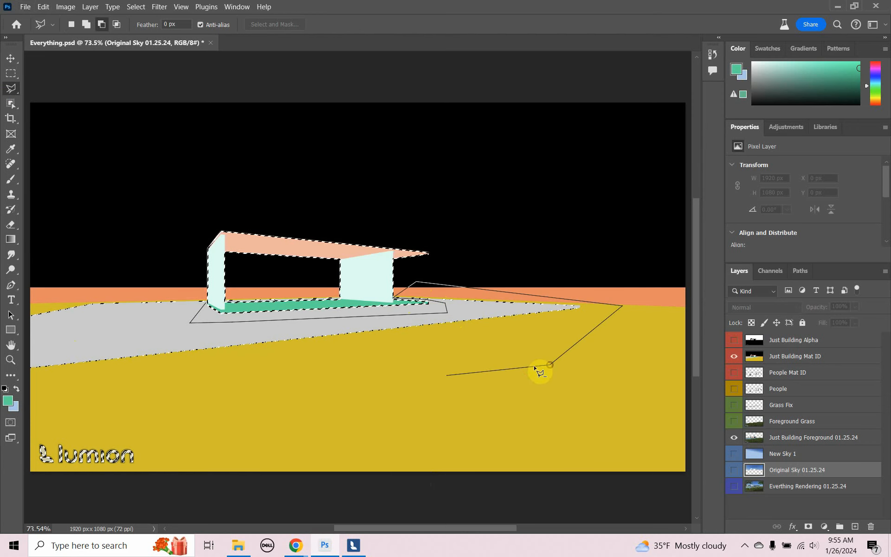
pyautogui.click(217, 386)
pyautogui.click(32, 408)
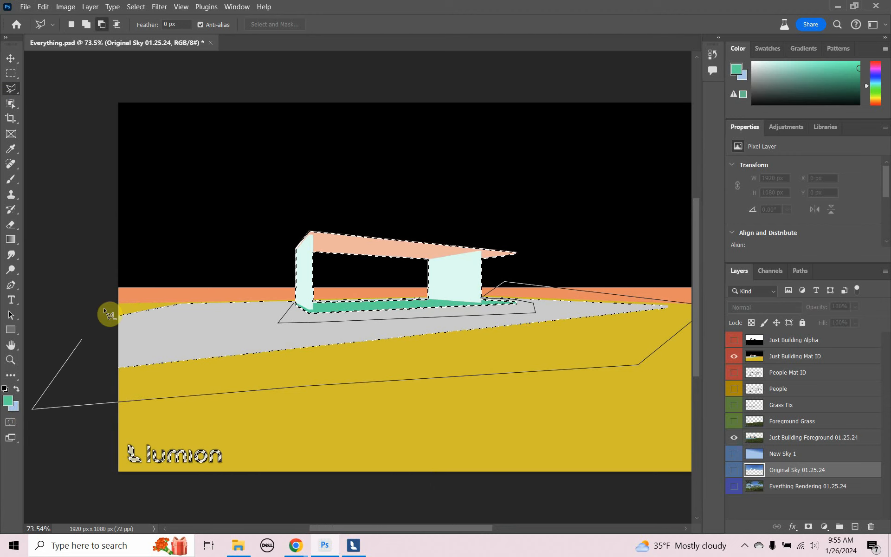
pyautogui.keyDown('alt'); pyautogui.doubleClick(232, 296); pyautogui.keyUp('alt')
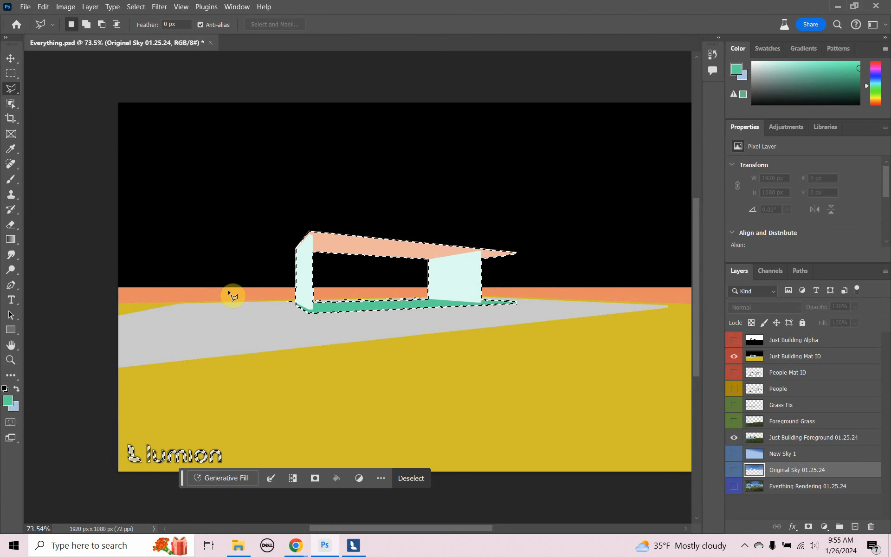
# - Subtract the leftover sliver beside the base of the building's left wall from the selection with the Rectangular Marquee
pyautogui.hscroll(3, 235, 300)
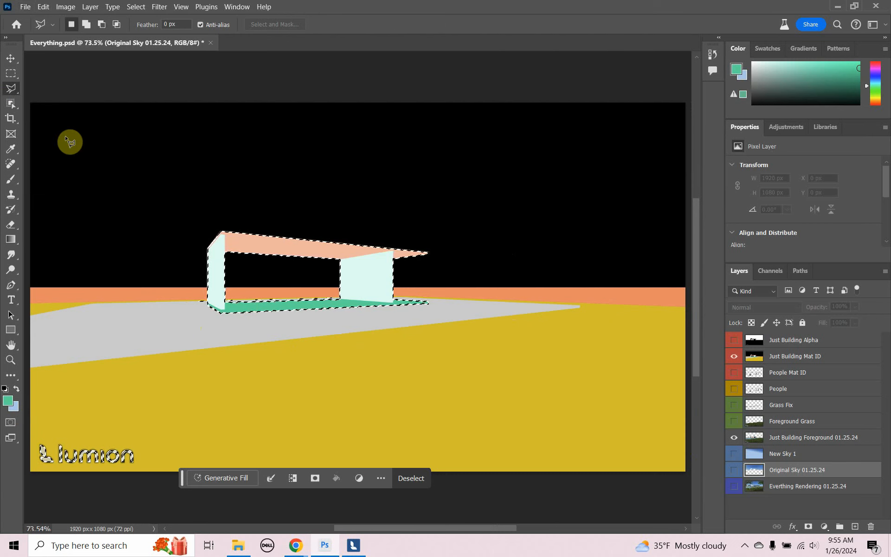
pyautogui.click(9, 74)
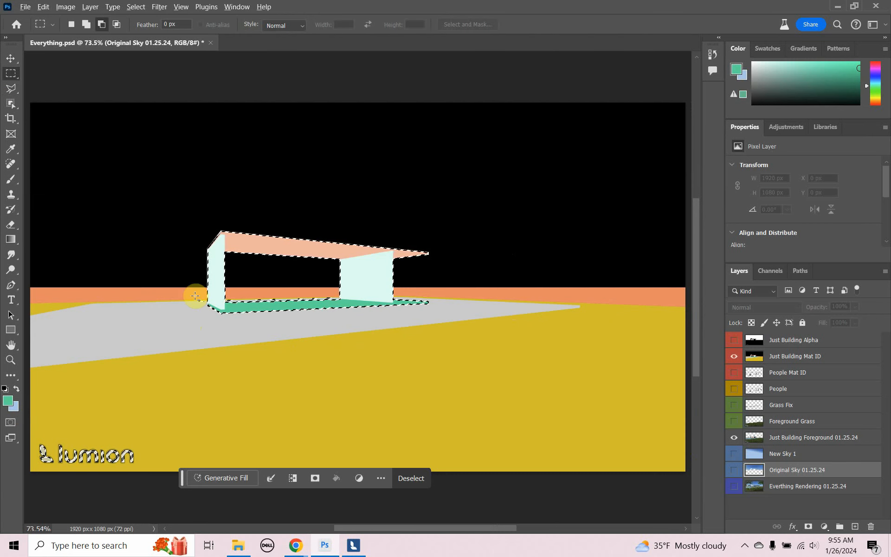
pyautogui.moveTo(192, 307); pyautogui.dragTo(208, 292)
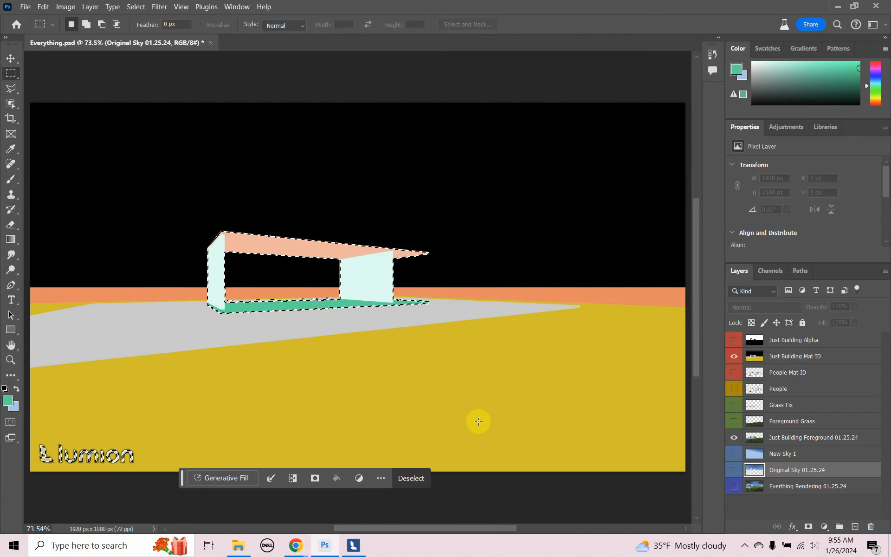
# - Invert the selection, hide Just Building Mat ID, and delete everything outside the building from the Just Building Foreground 01.25.24 layer before deselecting
pyautogui.hotkey('ctrl', 'shift', 'i')
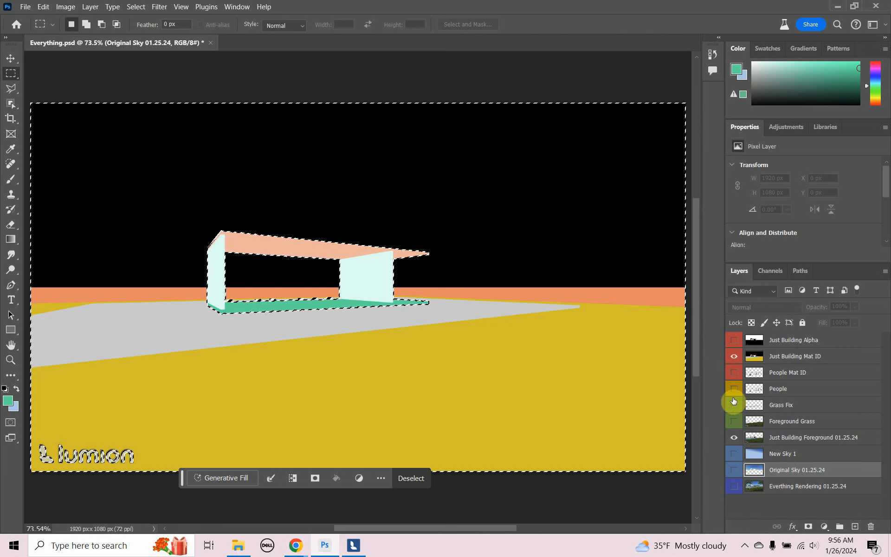
pyautogui.click(734, 357)
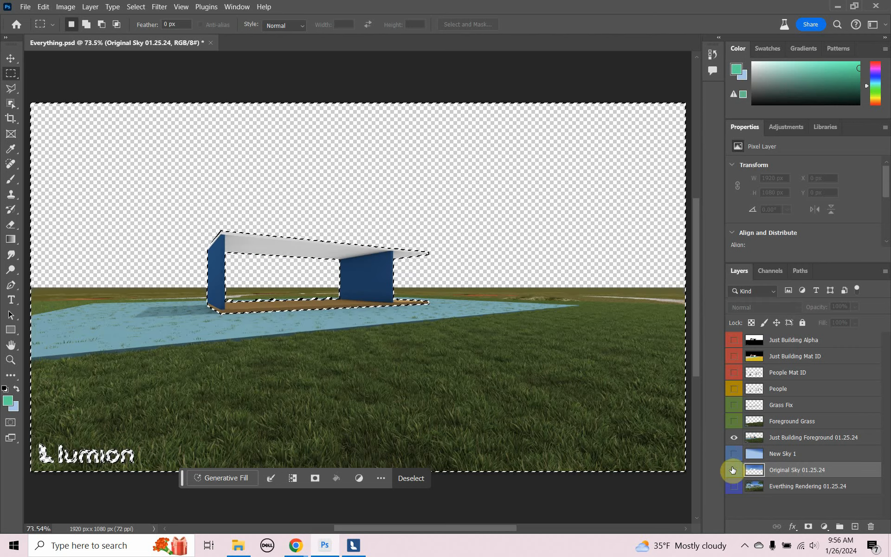
pyautogui.click(780, 439)
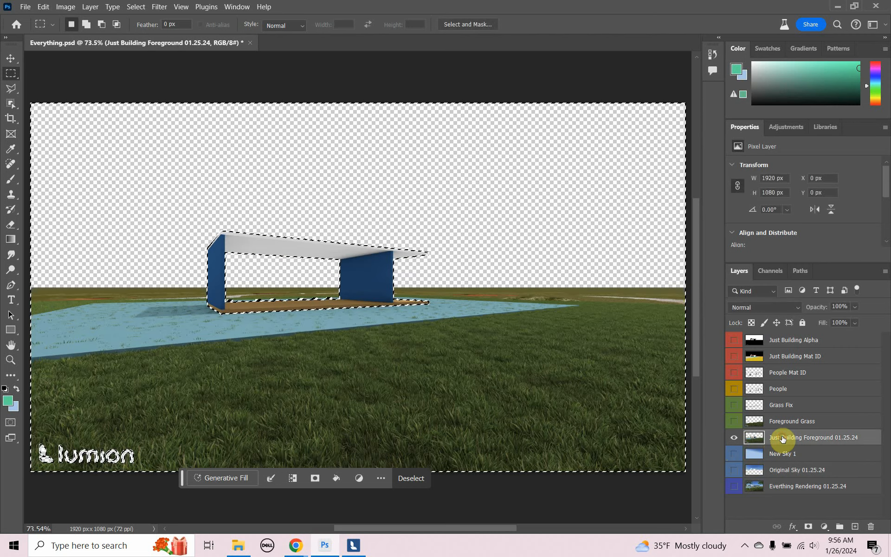
pyautogui.click(735, 439)
pyautogui.click(734, 437)
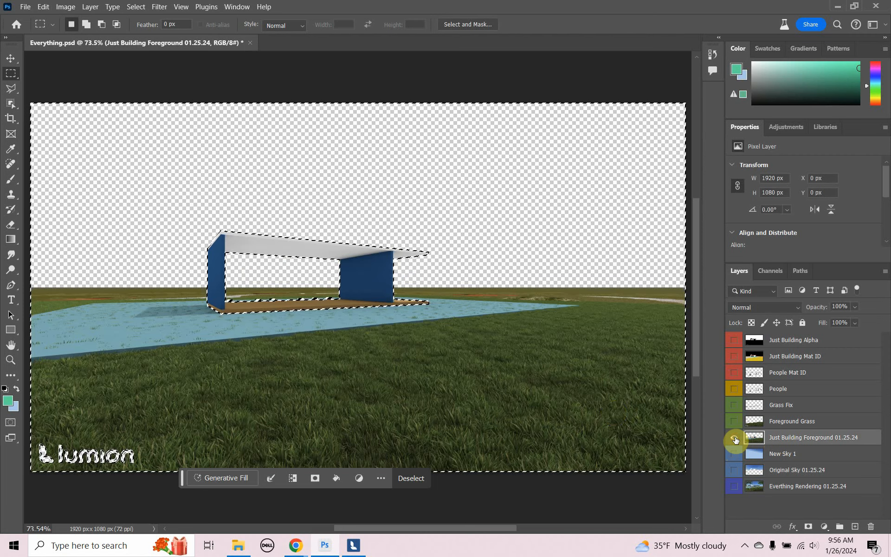
pyautogui.press('Delete')
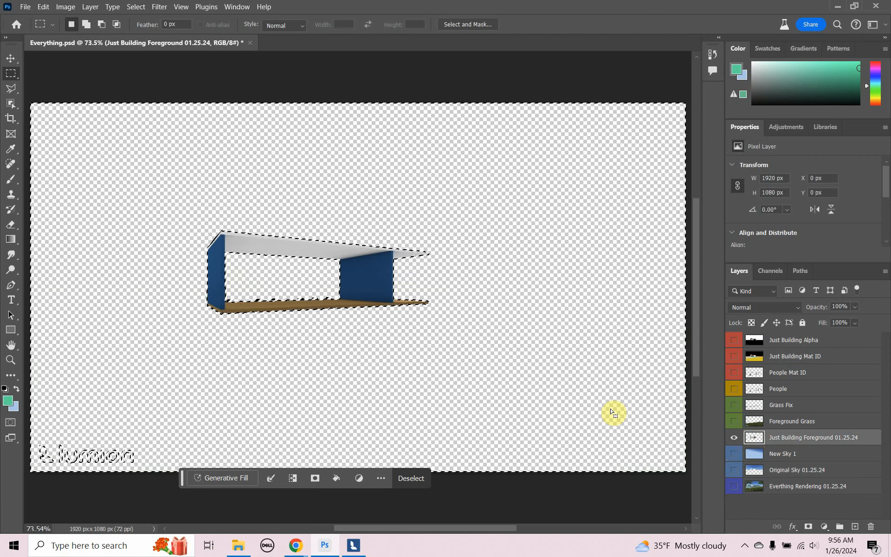
pyautogui.hotkey('ctrl', 'd')
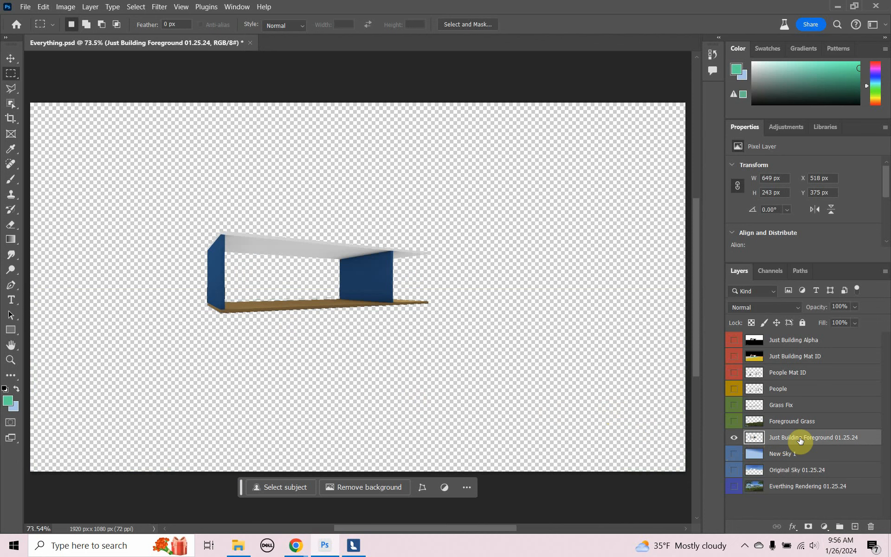
# - Show the People layer and move Just Building Foreground 01.25.24 directly above it in the layer stack
pyautogui.click(734, 388)
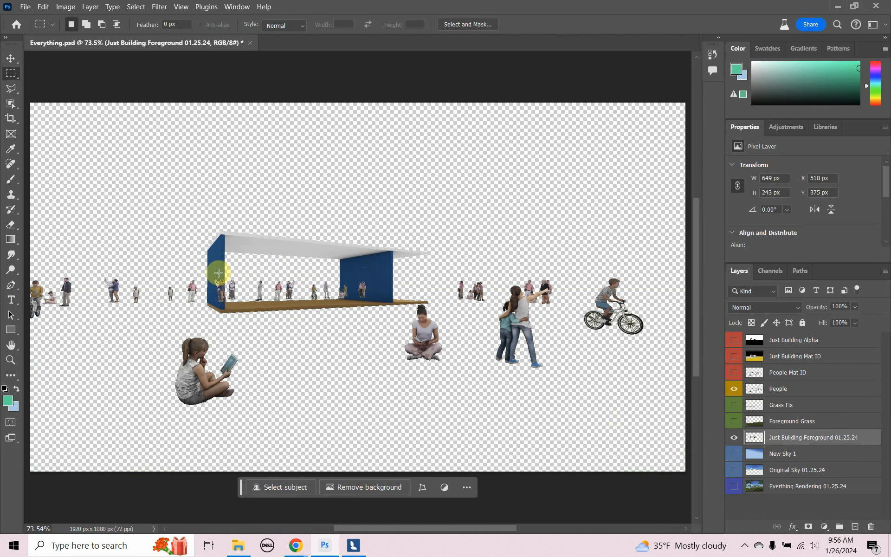
pyautogui.click(732, 441)
pyautogui.click(731, 440)
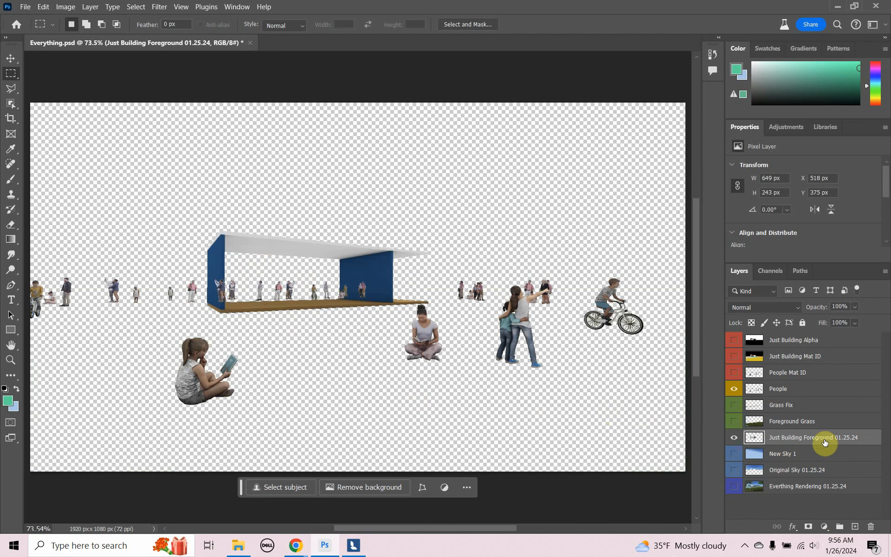
pyautogui.moveTo(823, 440); pyautogui.dragTo(825, 382)
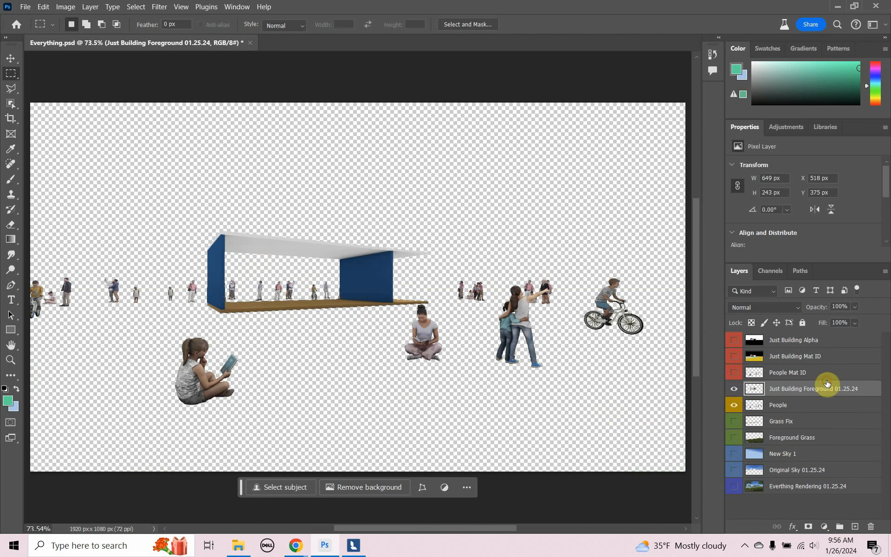
pyautogui.click(730, 394)
pyautogui.click(731, 393)
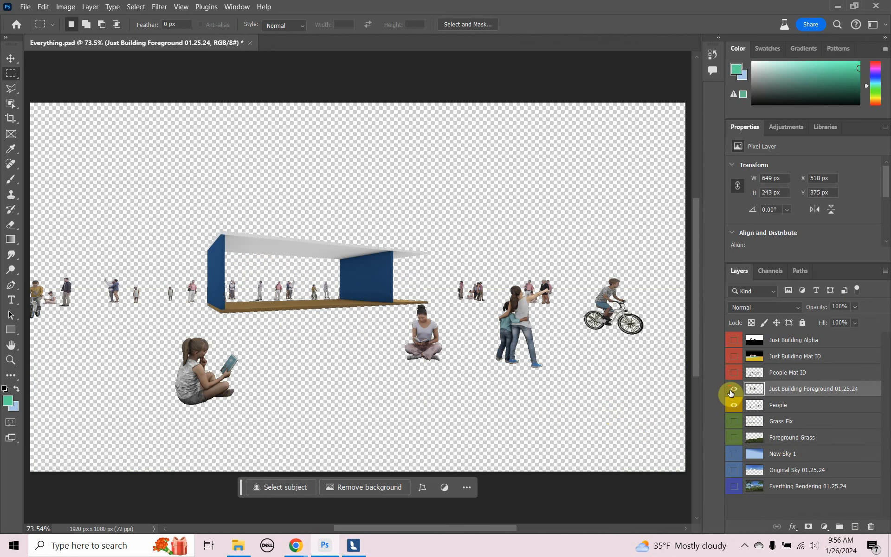
pyautogui.click(732, 394)
pyautogui.click(731, 393)
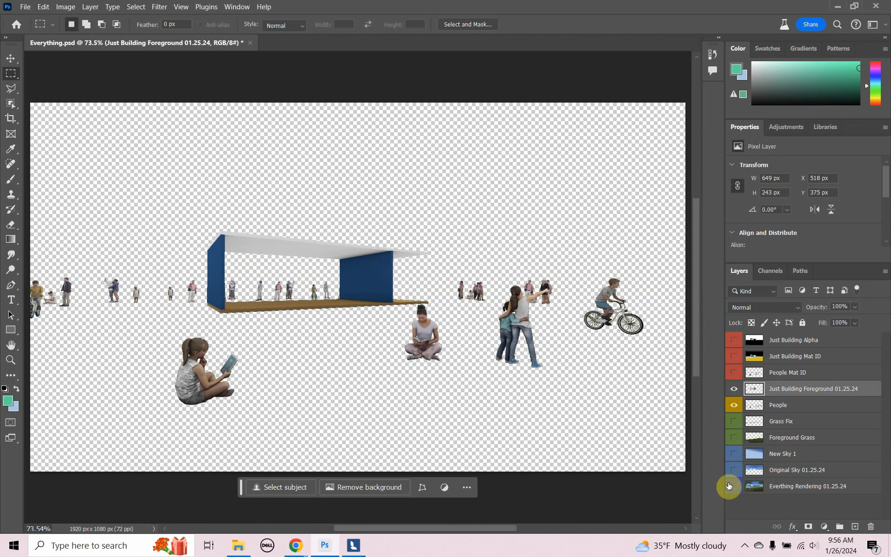
# - Make the Grass Fix, Foreground Grass, New Sky 1 and Original Sky 01.25.24 layers visible along with the building
pyautogui.moveTo(735, 441); pyautogui.dragTo(736, 424)
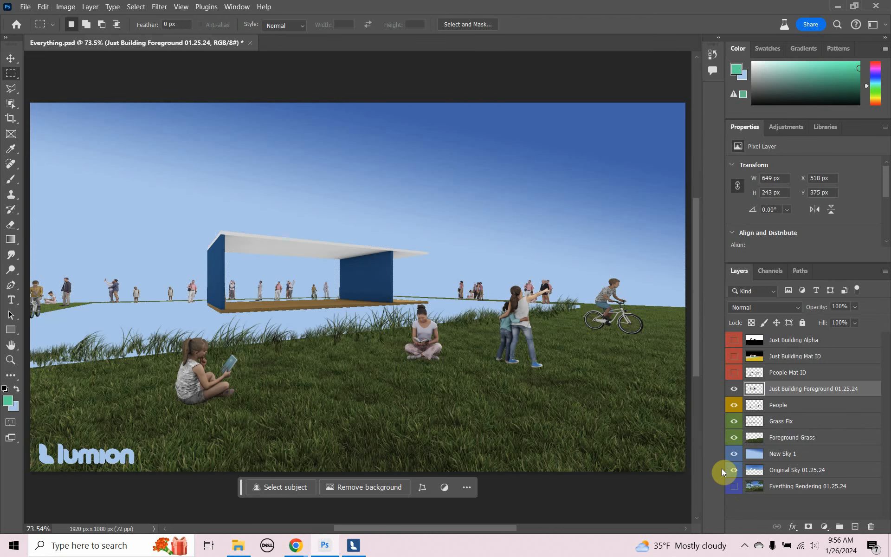
pyautogui.click(734, 390)
pyautogui.click(735, 390)
# - Rename the Just Building Foreground 01.25.24 layer to "Just Building 01.25.24"
pyautogui.doubleClick(822, 392)
pyautogui.click(827, 389)
pyautogui.moveTo(834, 388); pyautogui.dragTo(805, 382)
pyautogui.press('BackSpace')
pyautogui.click(855, 394)
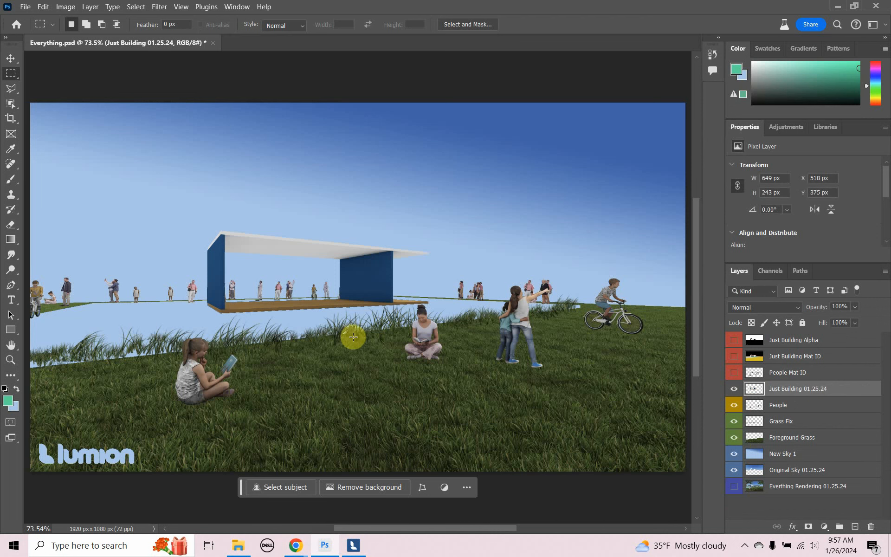
# - Copy the entire Just Building.png image from the Photoshop_Workflow folder, close it, and paste it as a new layer into Everything.psd
pyautogui.click(26, 7)
pyautogui.click(37, 32)
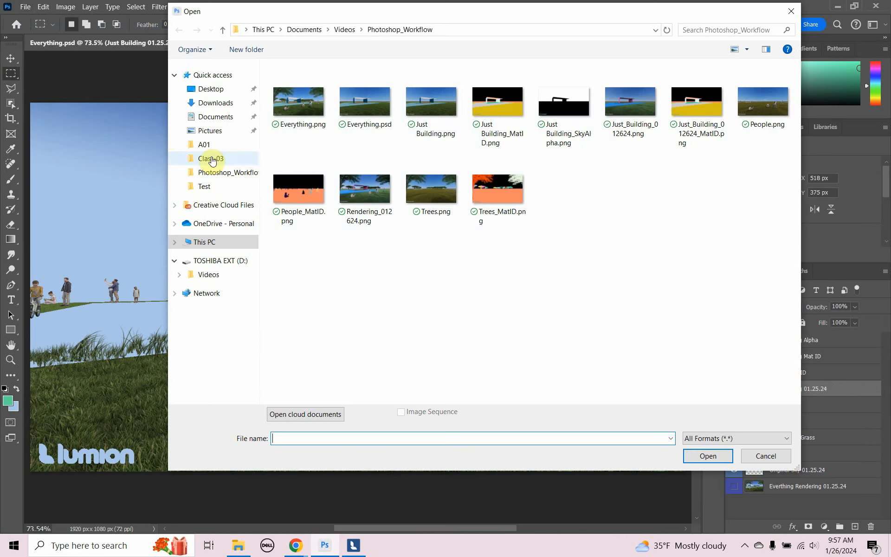
pyautogui.click(433, 110)
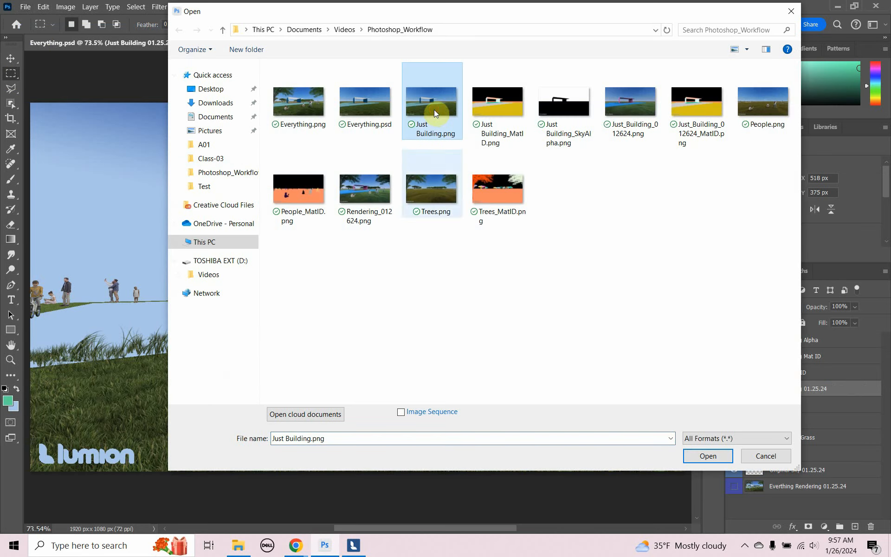
pyautogui.click(694, 454)
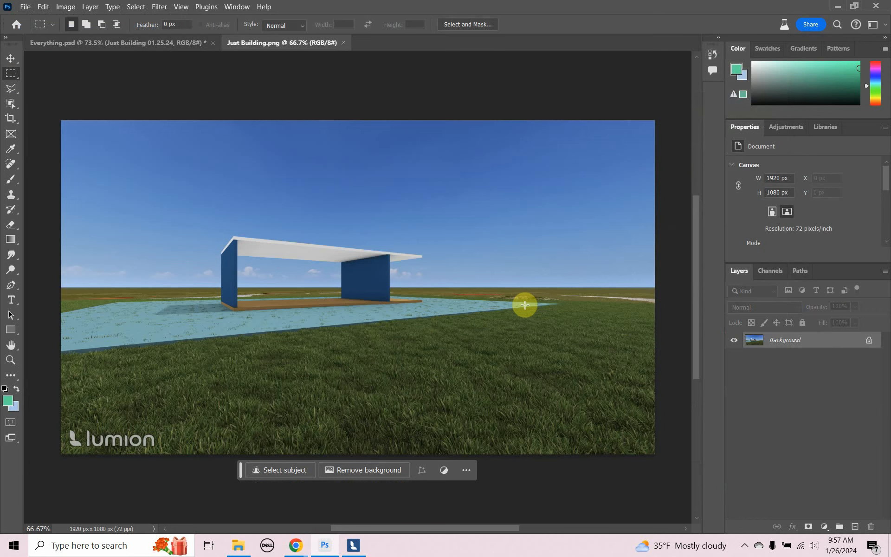
pyautogui.hotkey('ctrl', 'a')
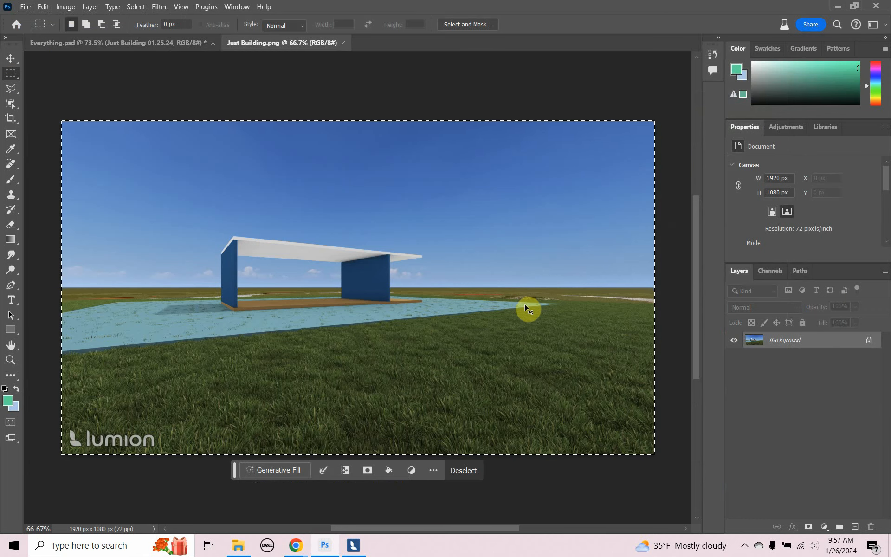
pyautogui.click(343, 43)
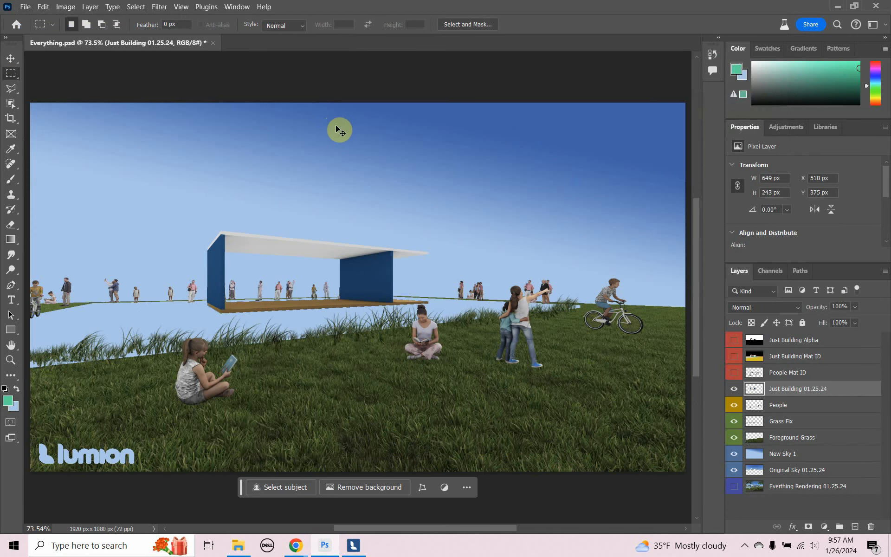
pyautogui.hotkey('ctrl', 'v')
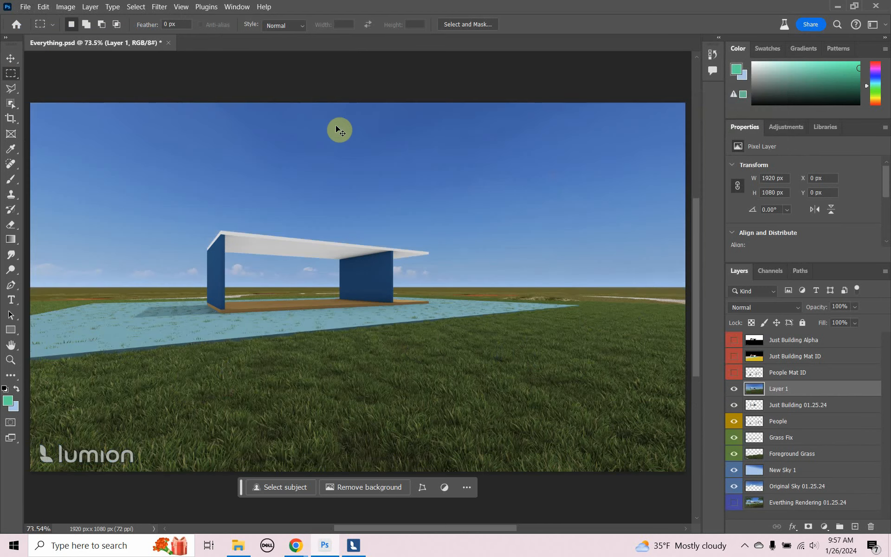
# - Rename the pasted rendering layer to "Patio"
pyautogui.doubleClick(784, 389)
pyautogui.write('Patio')
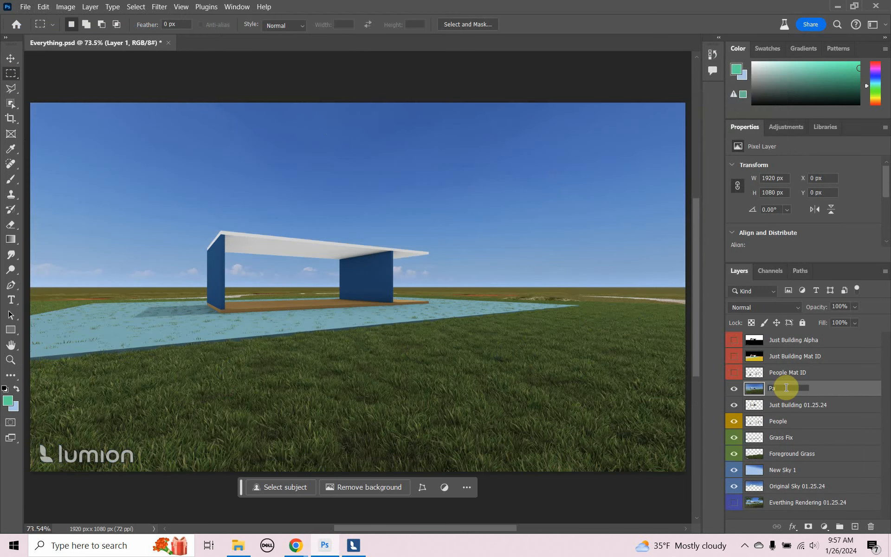
pyautogui.click(825, 390)
# - Show Just Building Mat ID, select its gray patio color with Color Range, and invert the selection with the Patio layer active
pyautogui.click(737, 358)
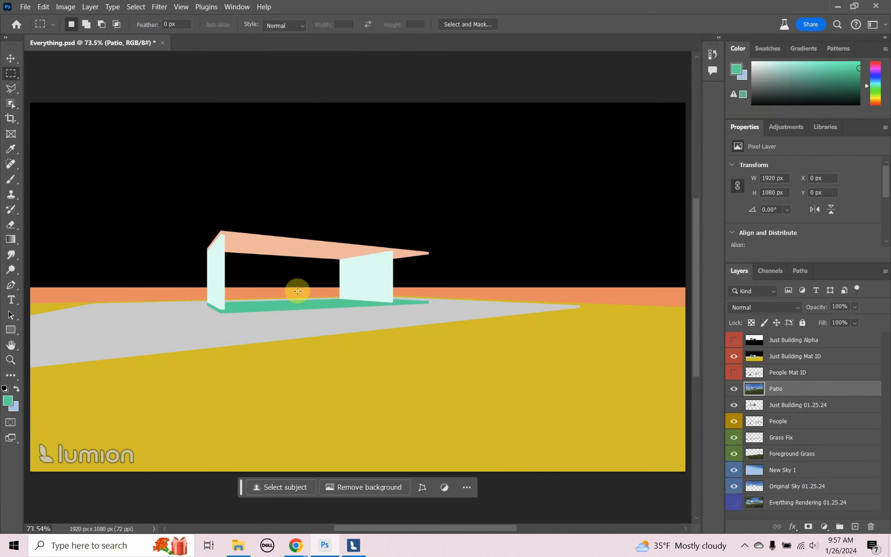
pyautogui.click(135, 7)
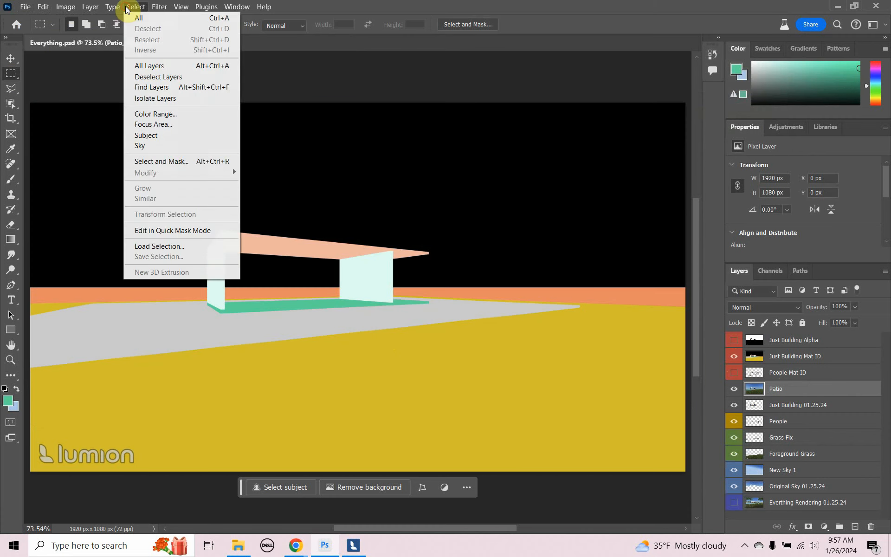
pyautogui.click(152, 114)
pyautogui.click(171, 313)
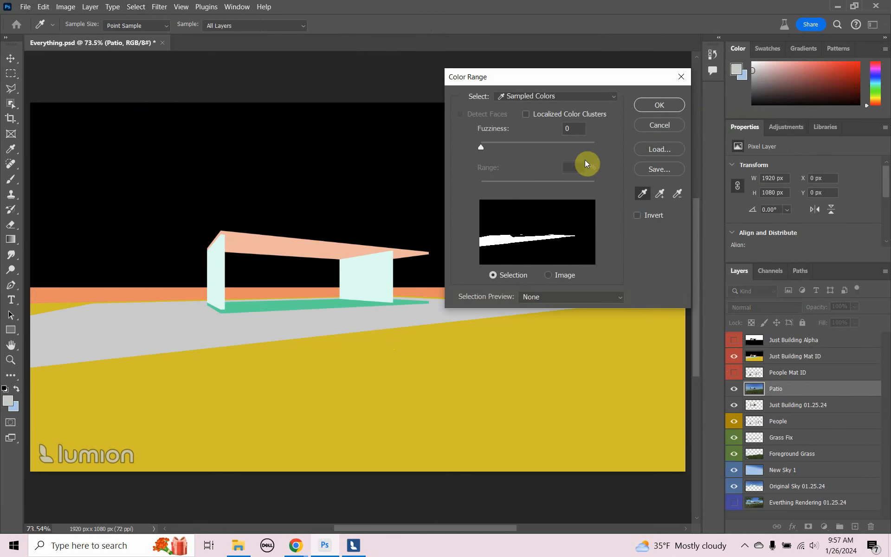
pyautogui.click(658, 105)
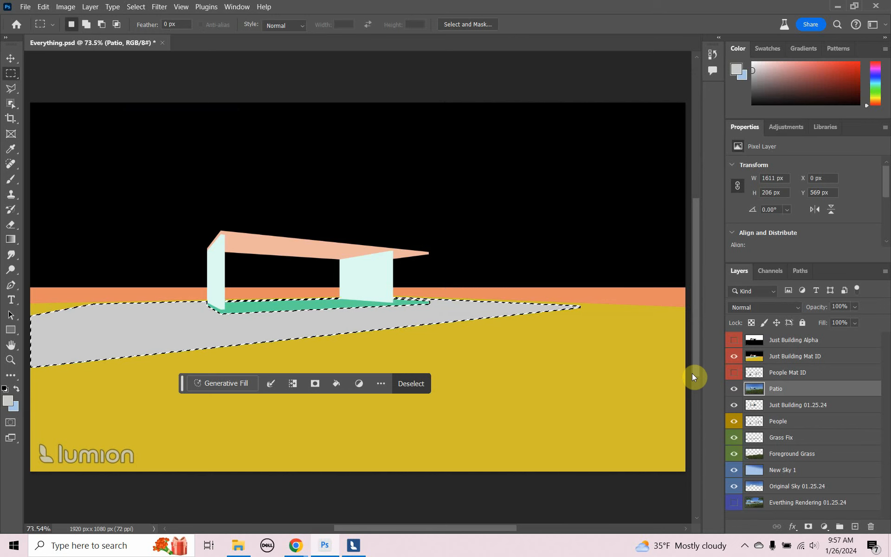
pyautogui.hotkey('ctrl', 'shift', 'i')
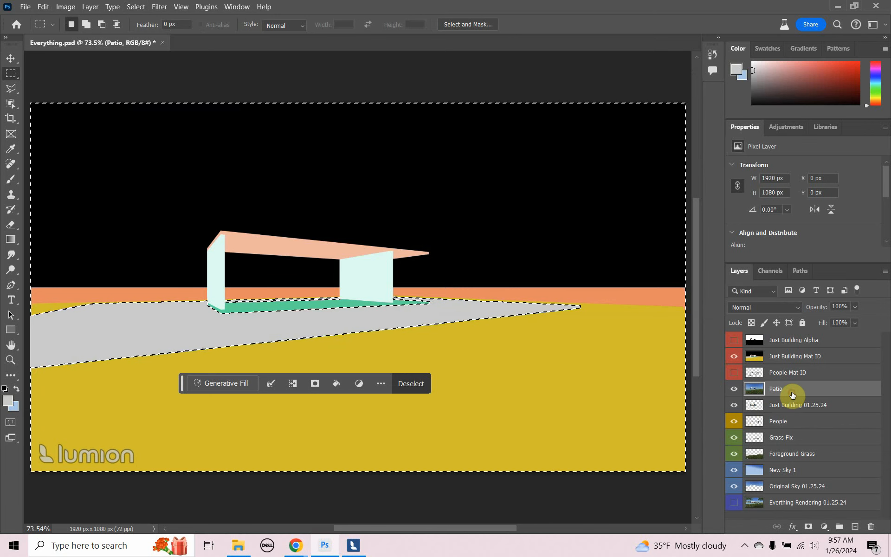
# - Hide Just Building Mat ID, delete everything outside the patio from the Patio layer, and clear the selection
pyautogui.click(734, 356)
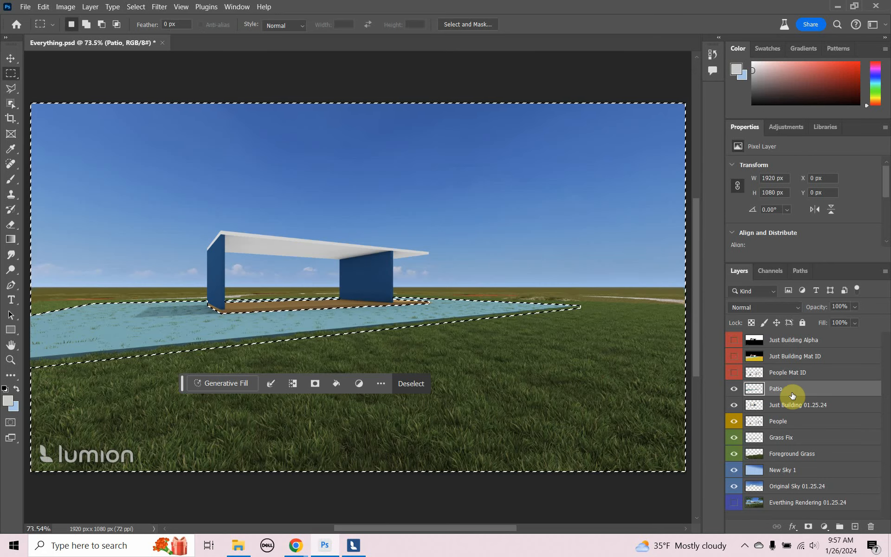
pyautogui.press('Delete')
pyautogui.hotkey('ctrl', 'd')
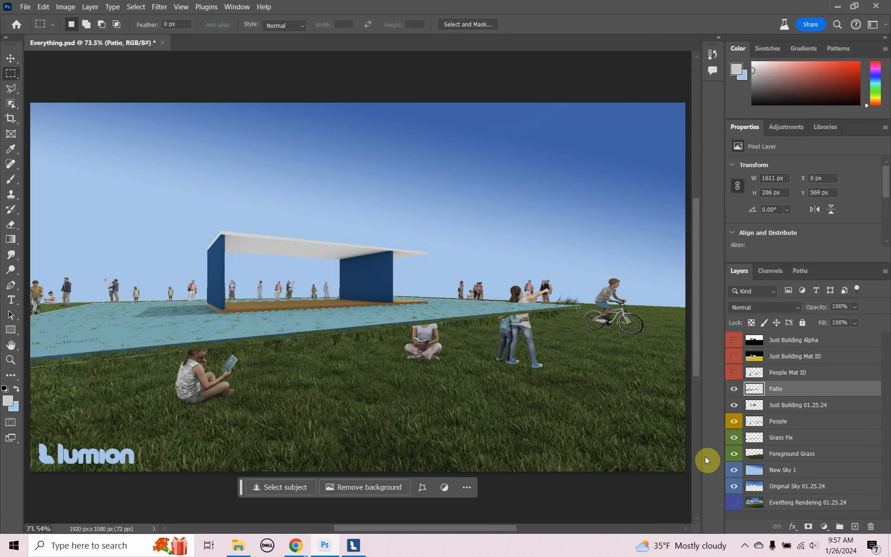
# - Move the Patio layer directly beneath Foreground Grass and check its effect by toggling its visibility
pyautogui.moveTo(793, 389); pyautogui.dragTo(802, 457)
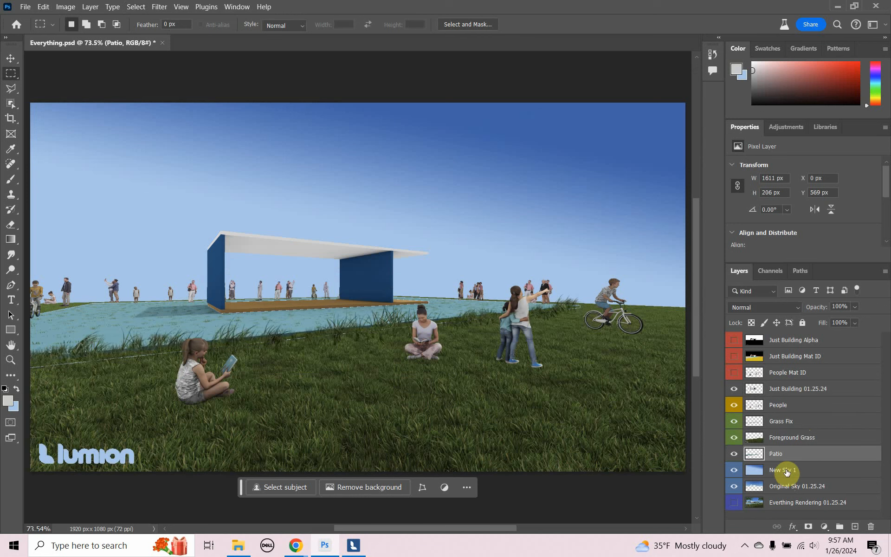
pyautogui.click(734, 457)
pyautogui.click(733, 457)
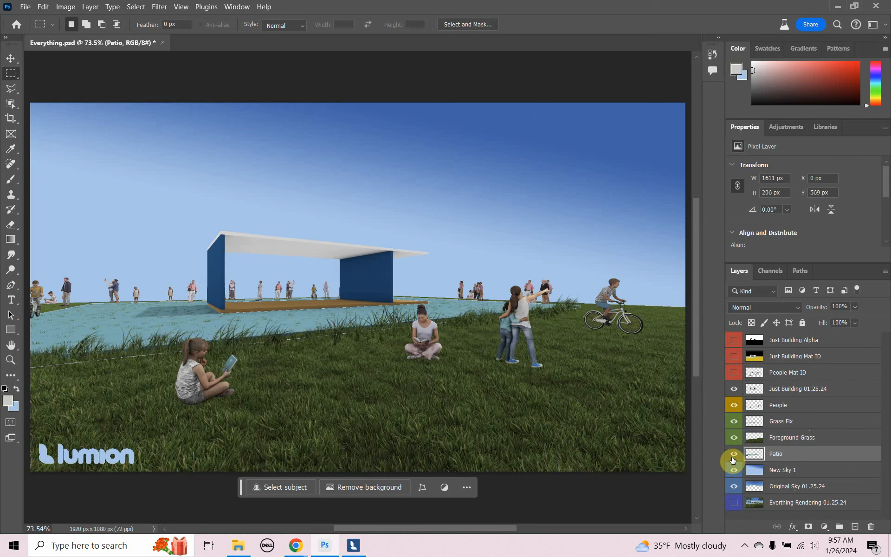
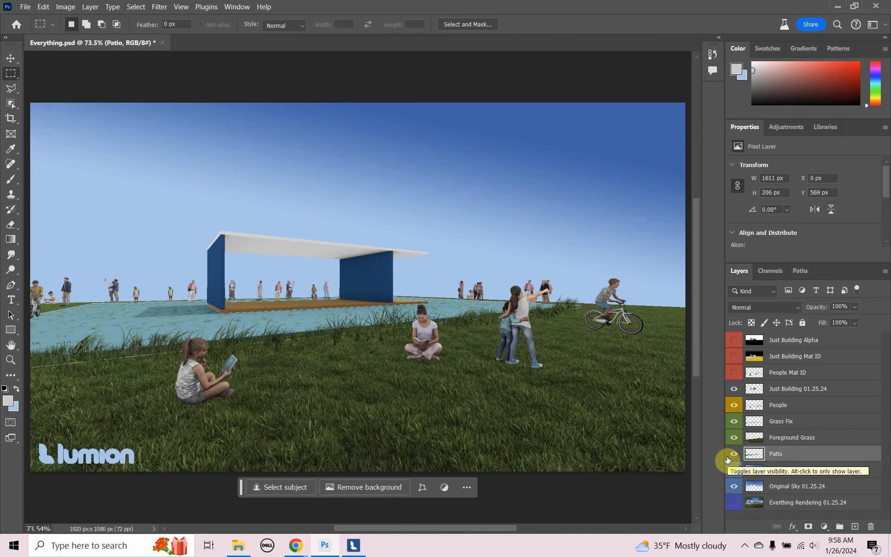
# - Assign the Seafoam color label to the Just Building 01.25.24 and Patio layers
pyautogui.rightClick(742, 394)
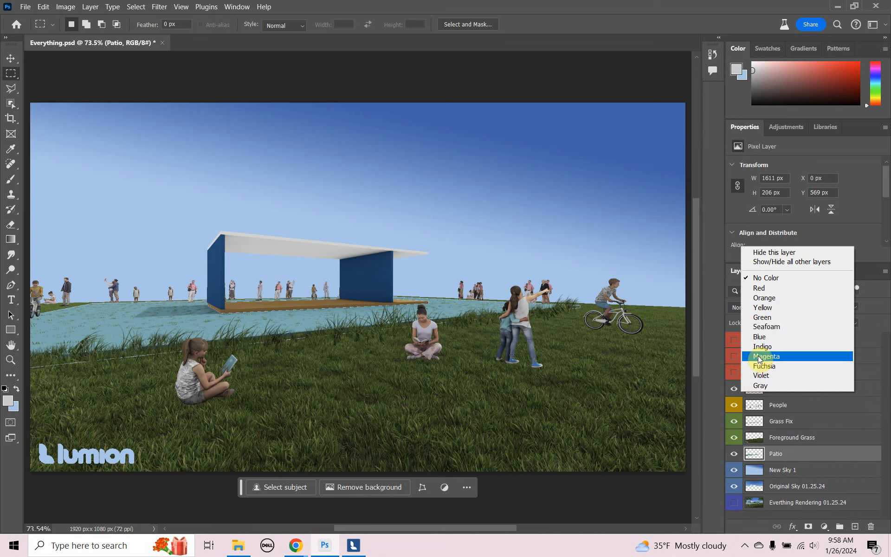
pyautogui.click(762, 327)
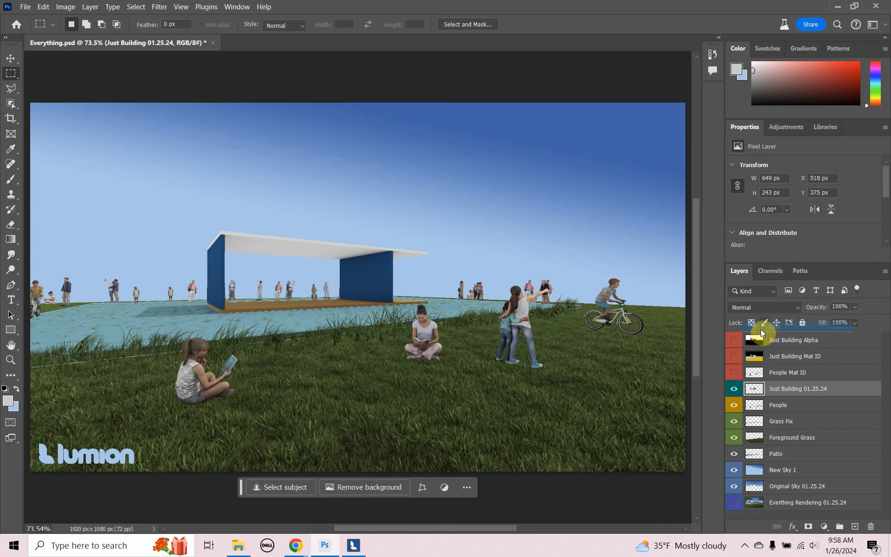
pyautogui.rightClick(741, 455)
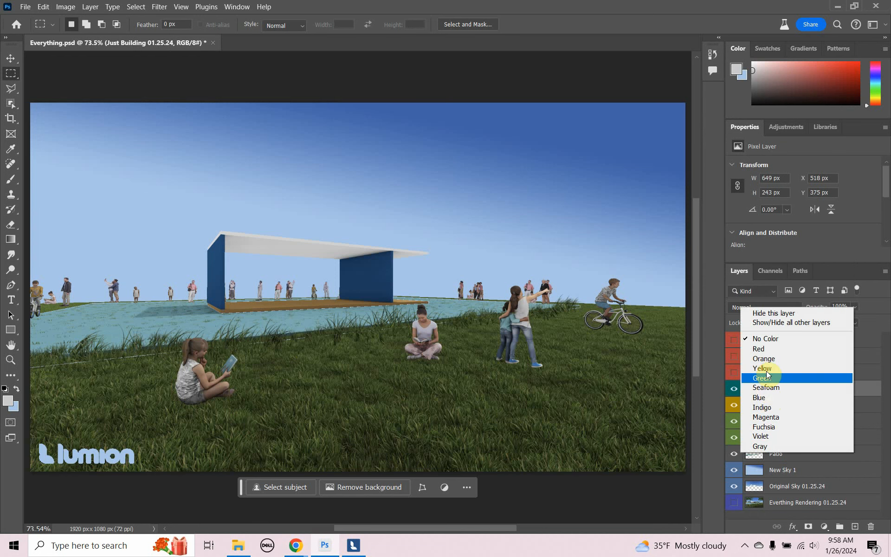
pyautogui.click(766, 387)
# - Compare the composite with the Just Building 01.25.24, Patio and full rendering layers toggled off and on
pyautogui.click(734, 389)
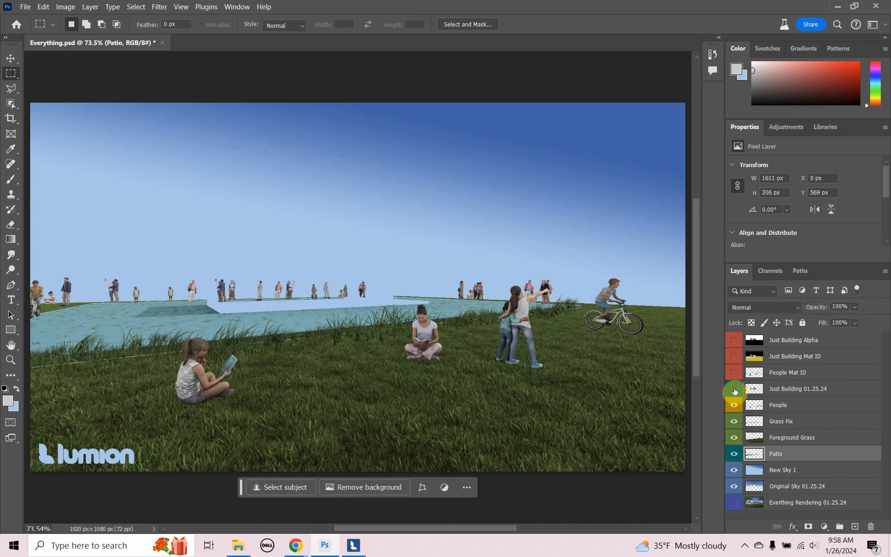
pyautogui.click(734, 389)
pyautogui.click(732, 457)
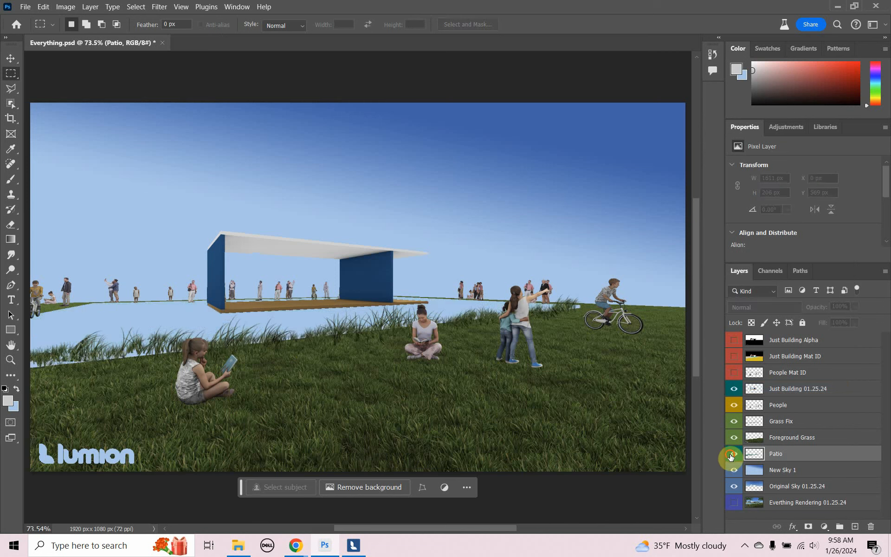
pyautogui.click(732, 457)
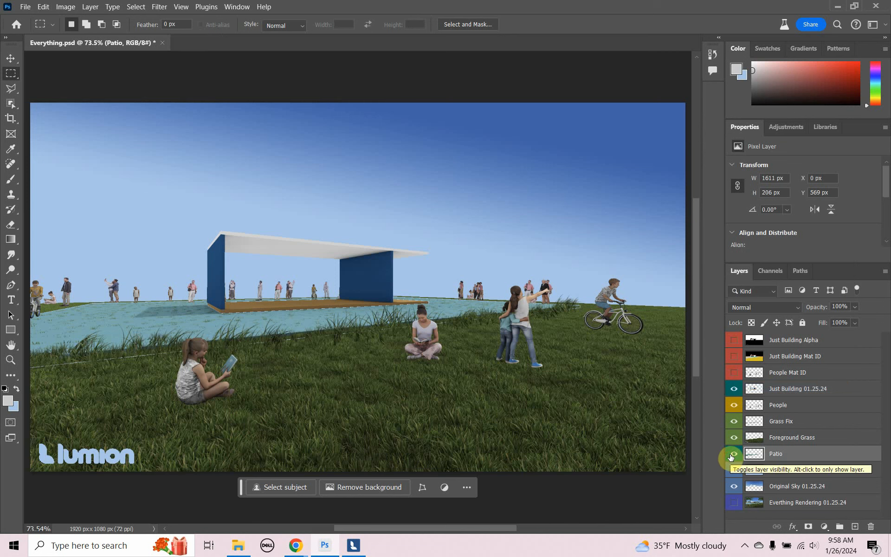
pyautogui.click(733, 507)
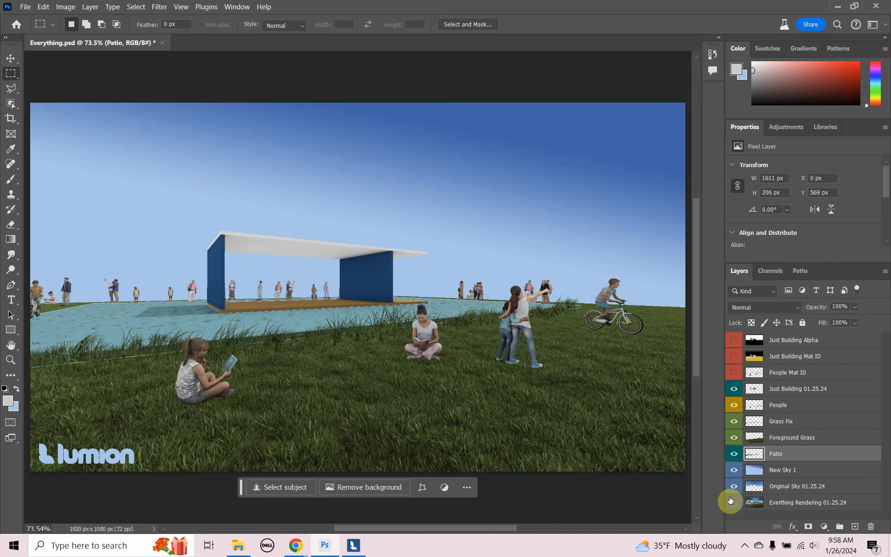
pyautogui.click(732, 503)
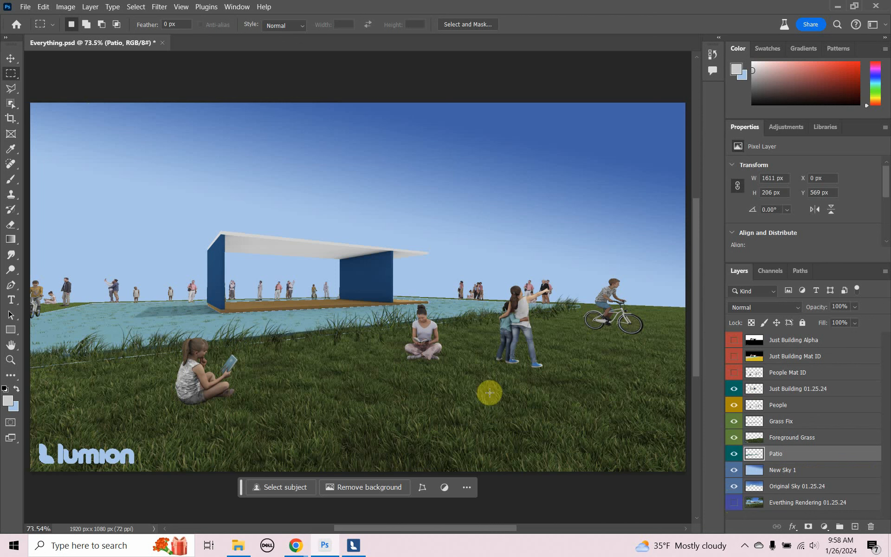
# - Select the People layer and compare the scene with the people hidden and shown
pyautogui.click(790, 406)
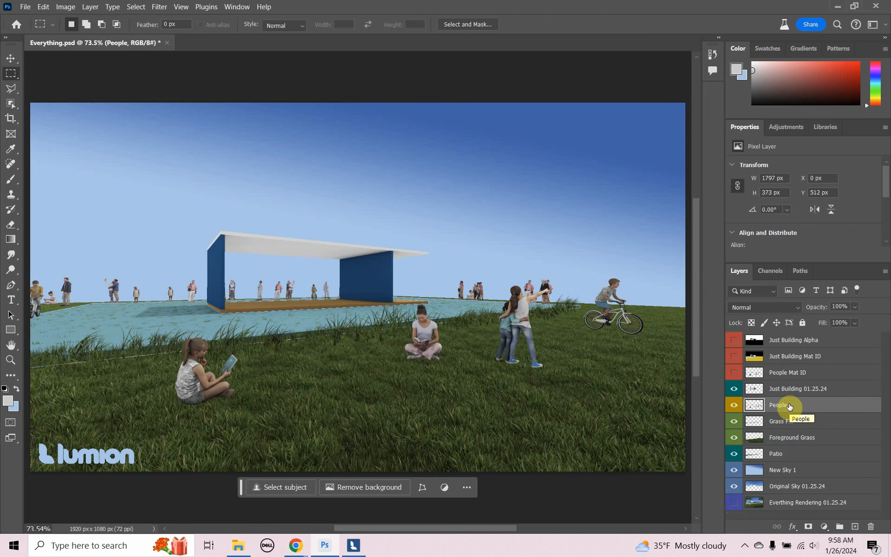
pyautogui.click(734, 404)
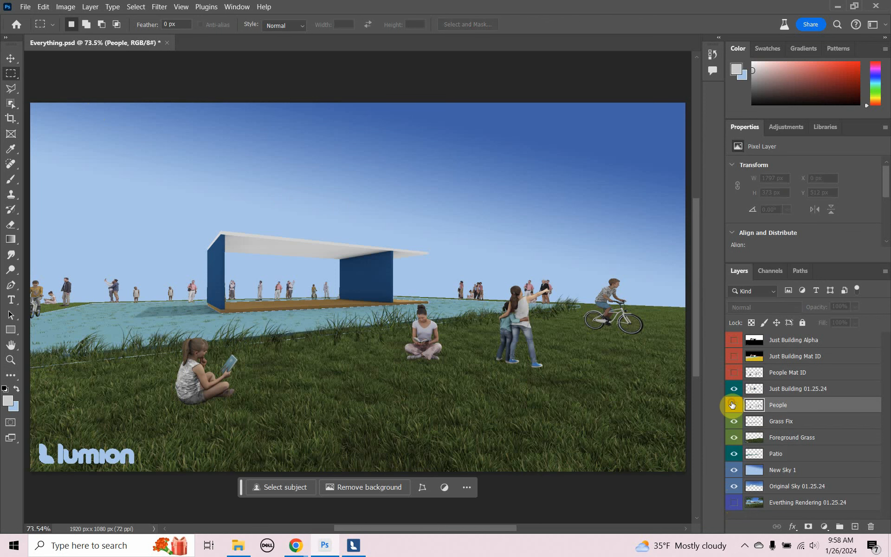
pyautogui.click(733, 405)
pyautogui.click(733, 405)
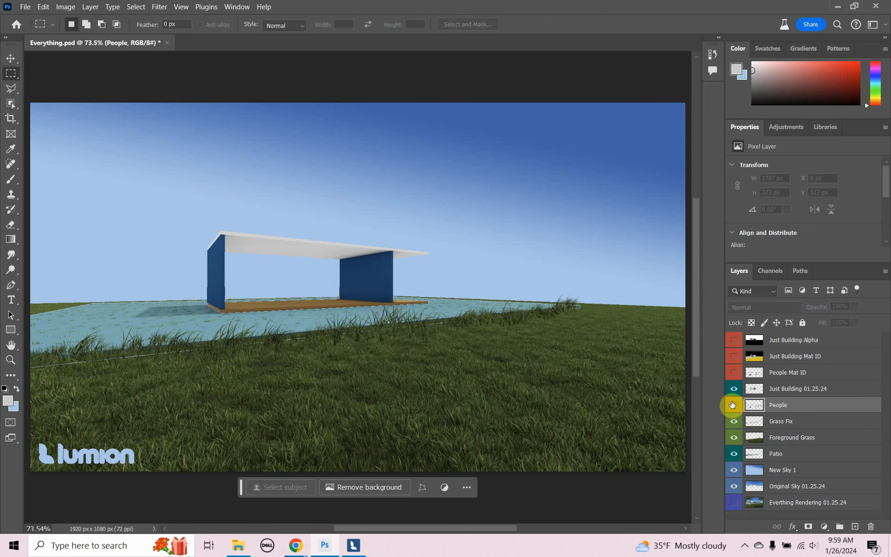
pyautogui.click(733, 404)
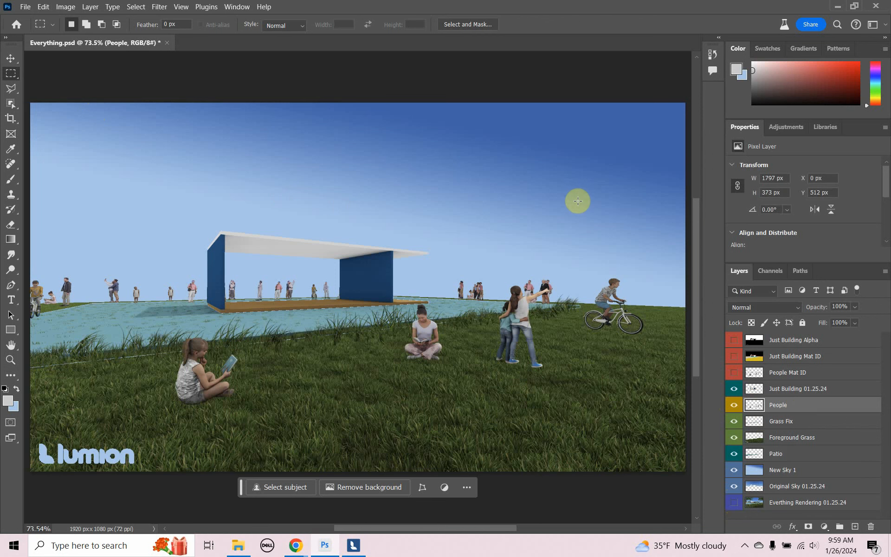
pyautogui.click(734, 407)
pyautogui.click(735, 407)
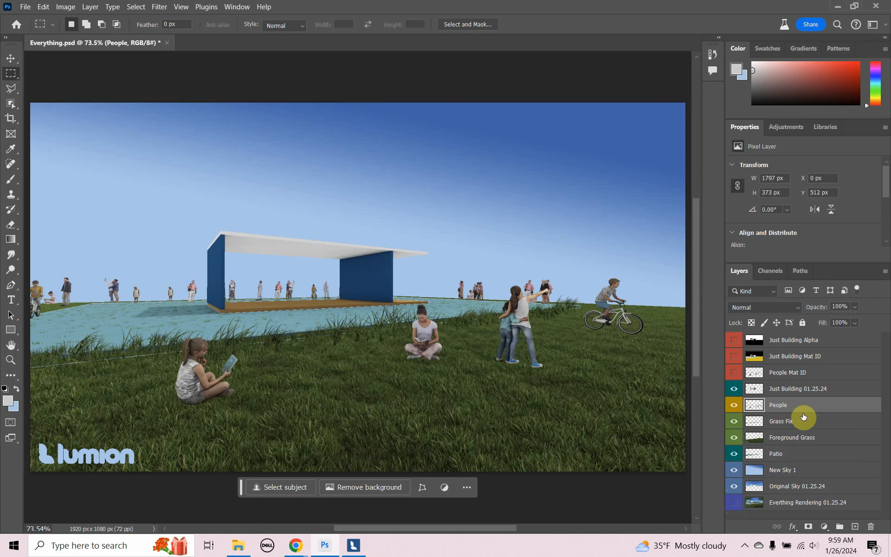
# - Duplicate the People layer as "People Blur" and give the copy a Yellow color label
pyautogui.hotkey('ctrl', 'j')
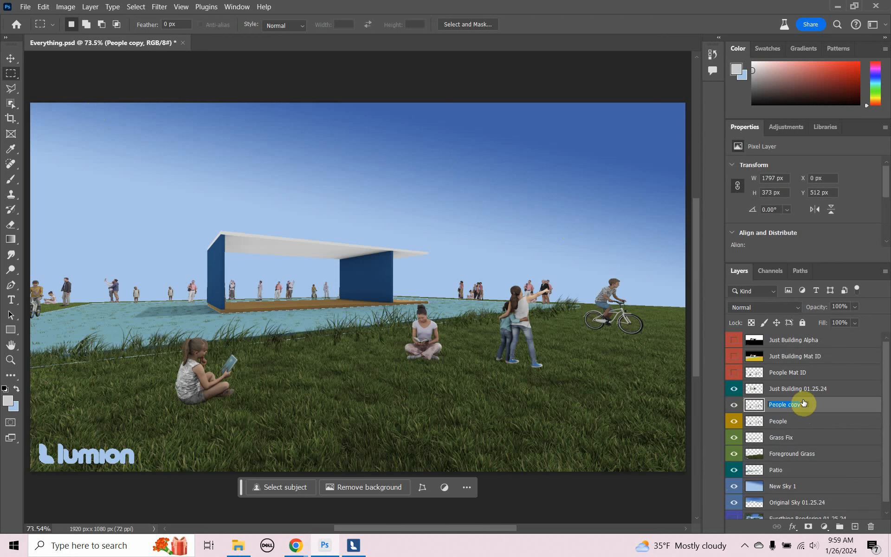
pyautogui.doubleClick(793, 402)
pyautogui.moveTo(794, 402); pyautogui.dragTo(788, 403)
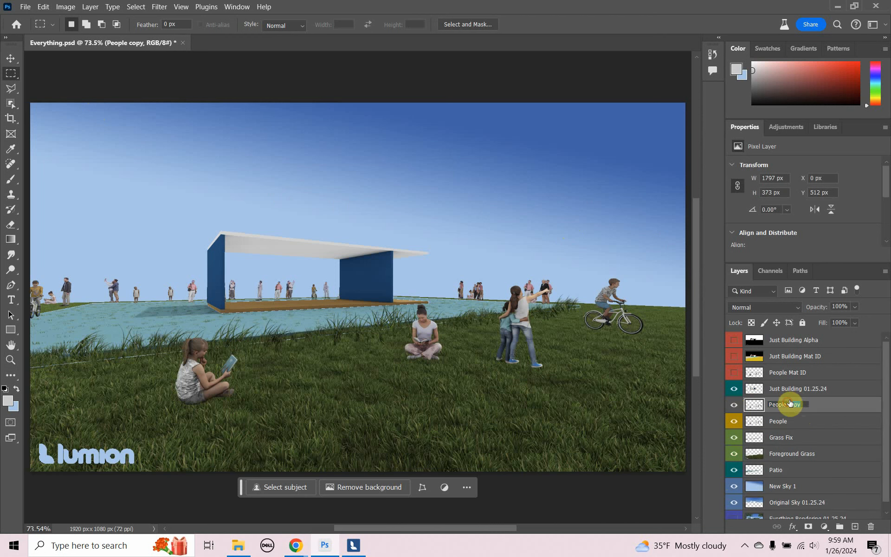
pyautogui.write('Fill')
pyautogui.press('Return')
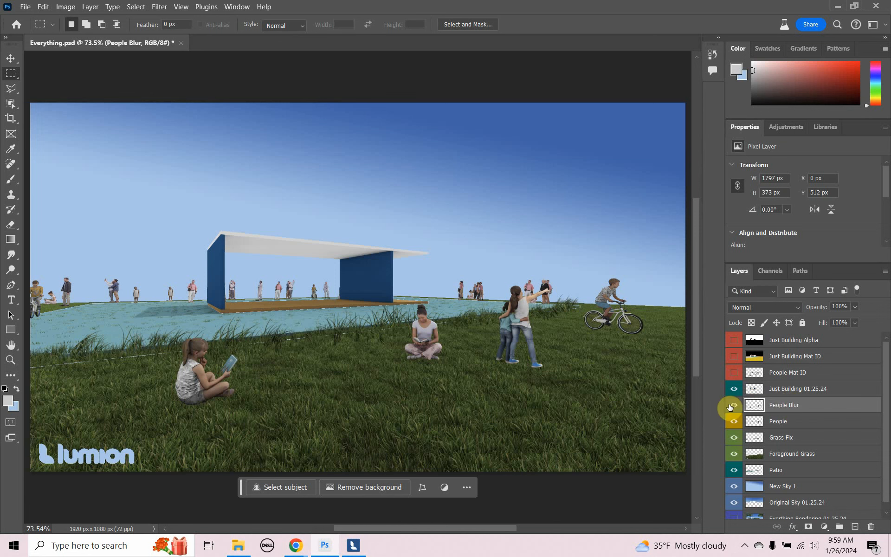
pyautogui.rightClick(732, 405)
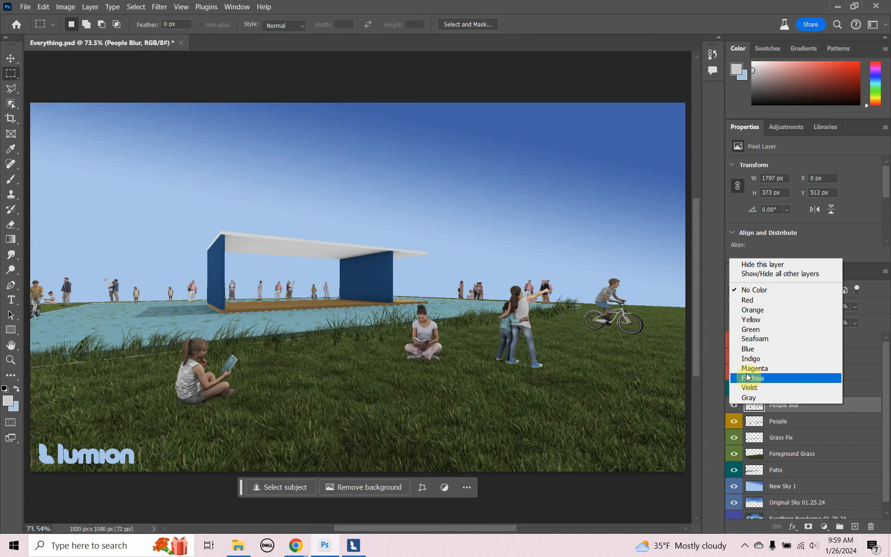
pyautogui.click(751, 320)
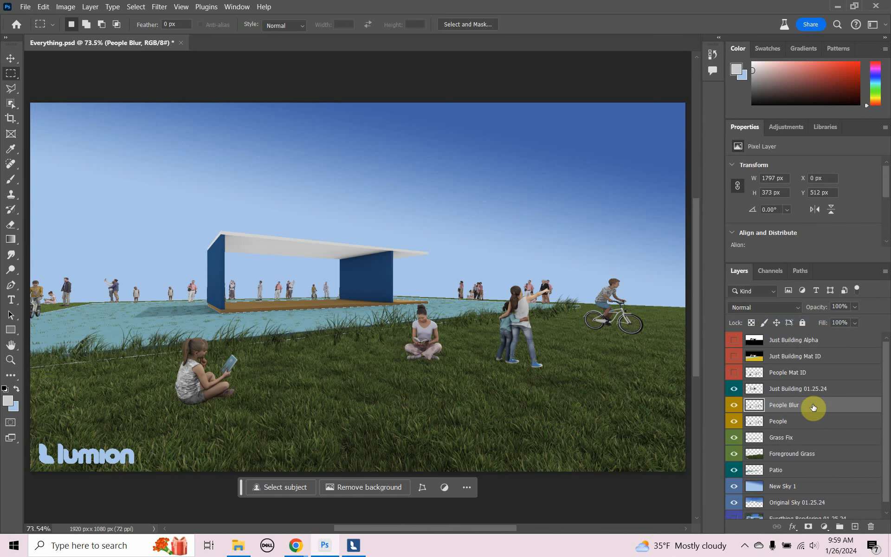
# - Apply a Motion Blur to the People Blur layer with an angle of 0° and a distance of 33 pixels
pyautogui.click(160, 6)
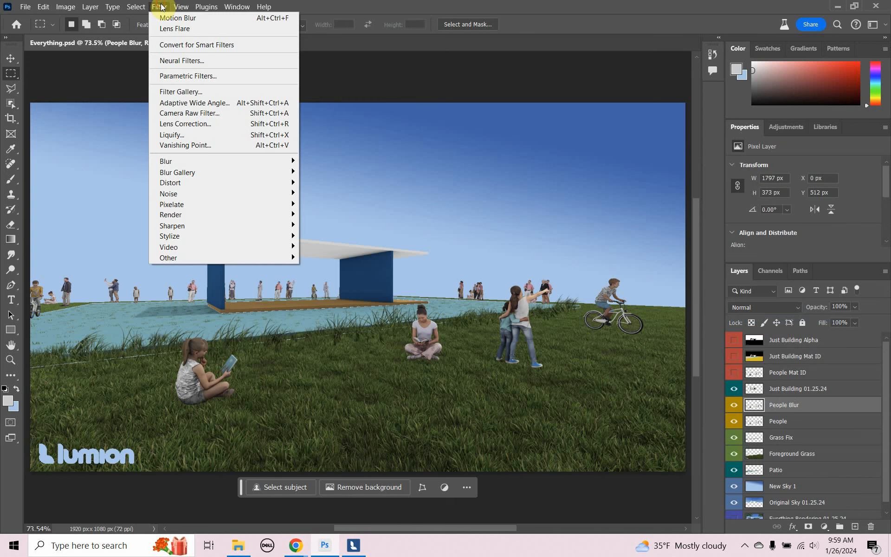
pyautogui.moveTo(228, 215)
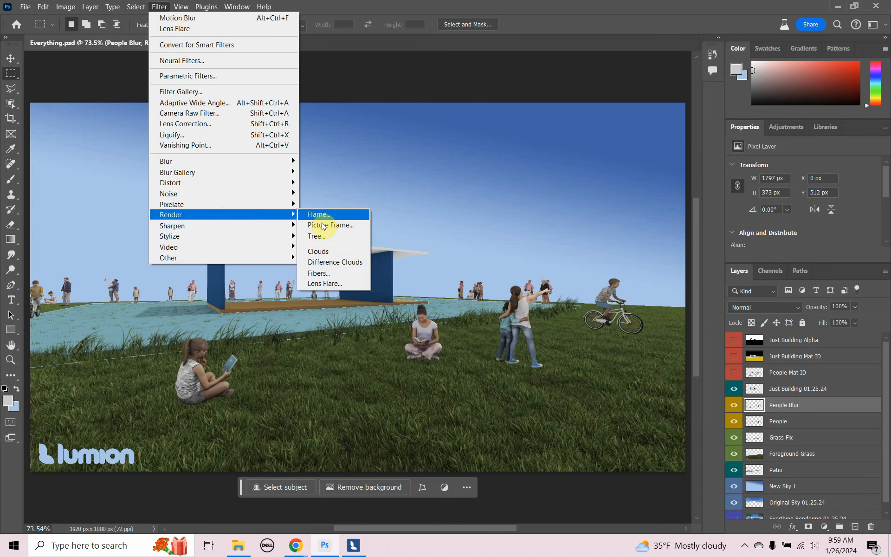
pyautogui.moveTo(280, 165)
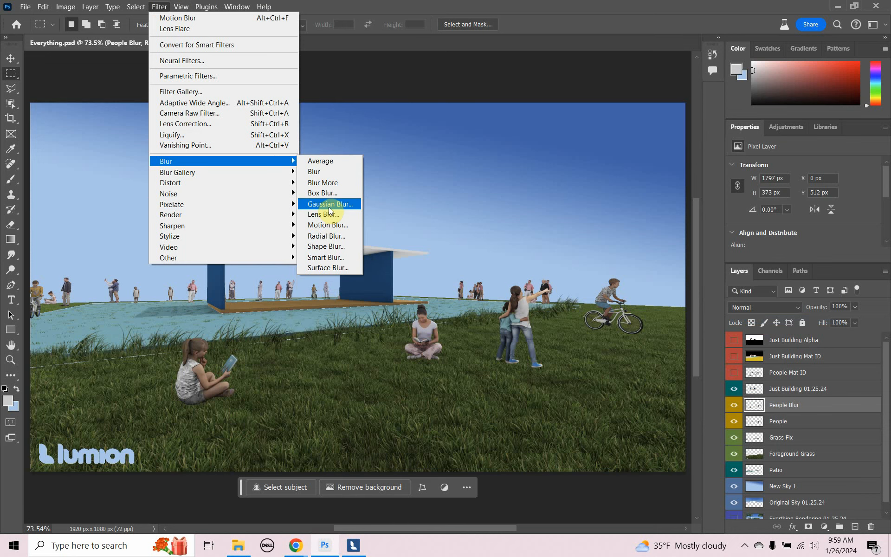
pyautogui.click(327, 224)
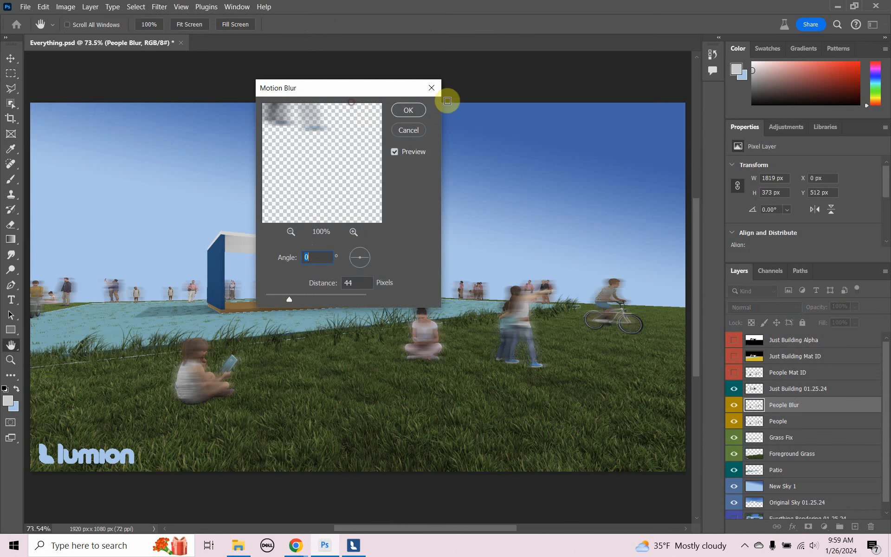
pyautogui.moveTo(348, 88); pyautogui.dragTo(447, 84)
pyautogui.moveTo(417, 119); pyautogui.dragTo(423, 148)
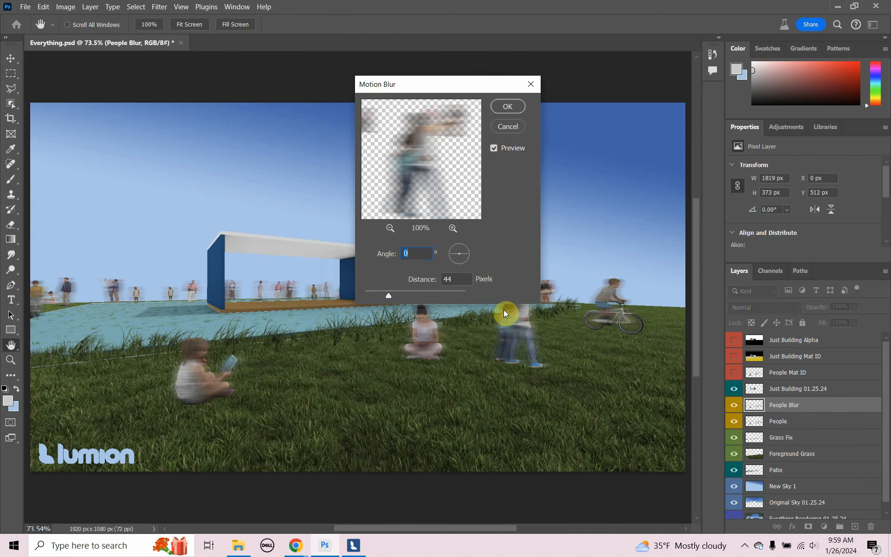
pyautogui.moveTo(434, 85); pyautogui.dragTo(359, 59)
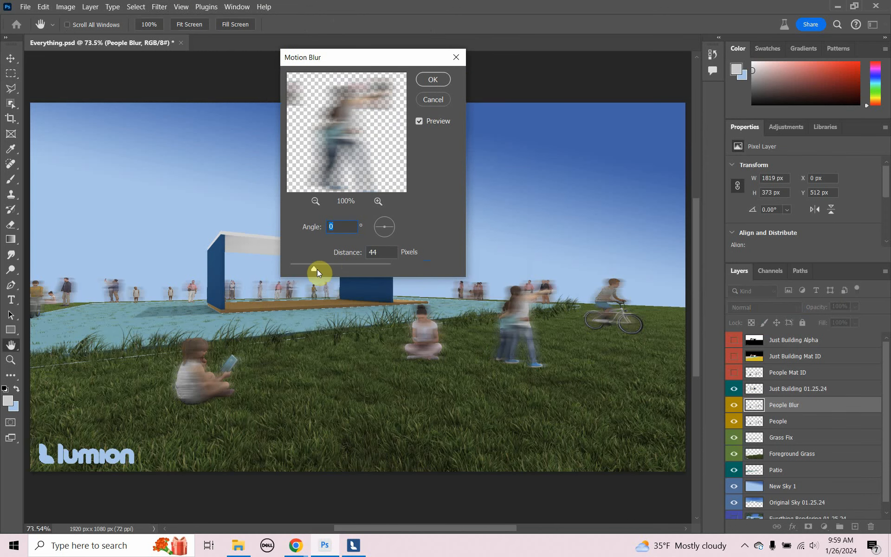
pyautogui.moveTo(317, 270); pyautogui.dragTo(418, 294)
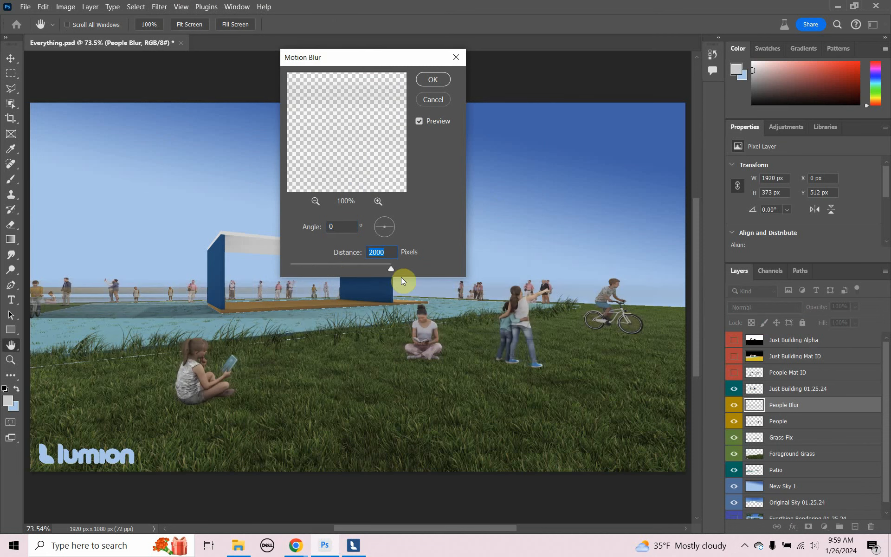
pyautogui.moveTo(390, 269); pyautogui.dragTo(308, 269)
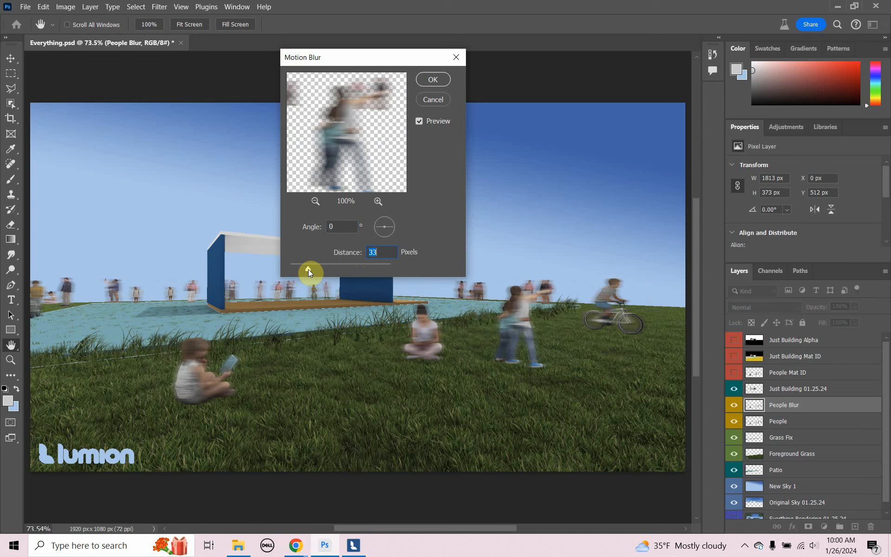
pyautogui.click(418, 121)
pyautogui.click(418, 121)
pyautogui.click(439, 78)
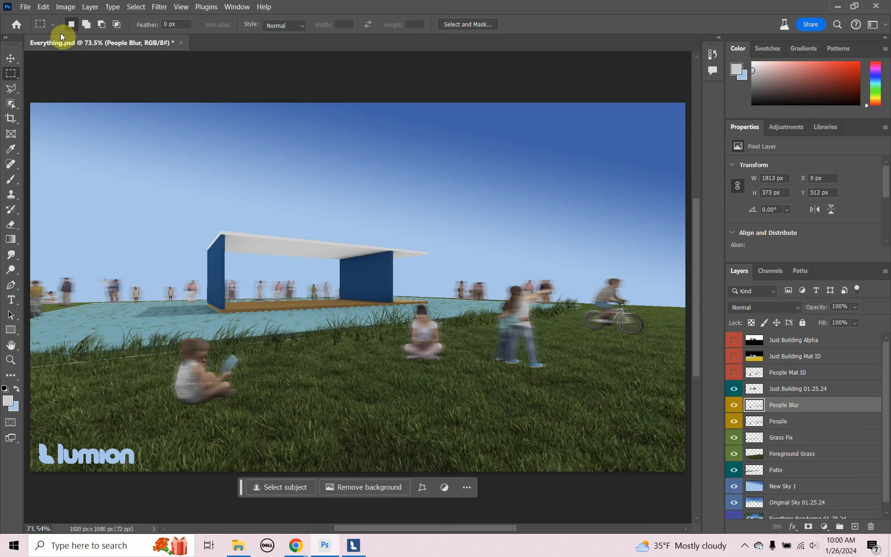
# - Open Trees_MatID.png, copy the entire image and close the file
pyautogui.click(23, 7)
pyautogui.click(30, 28)
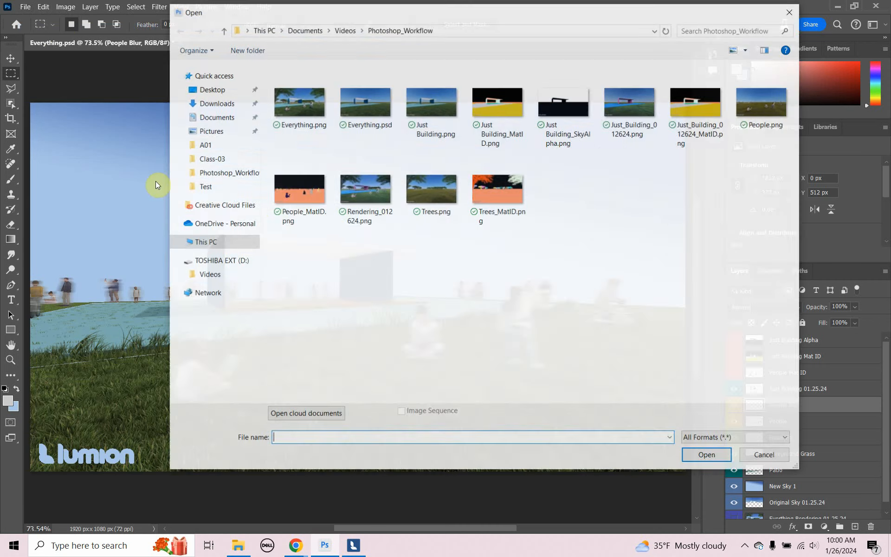
pyautogui.click(426, 200)
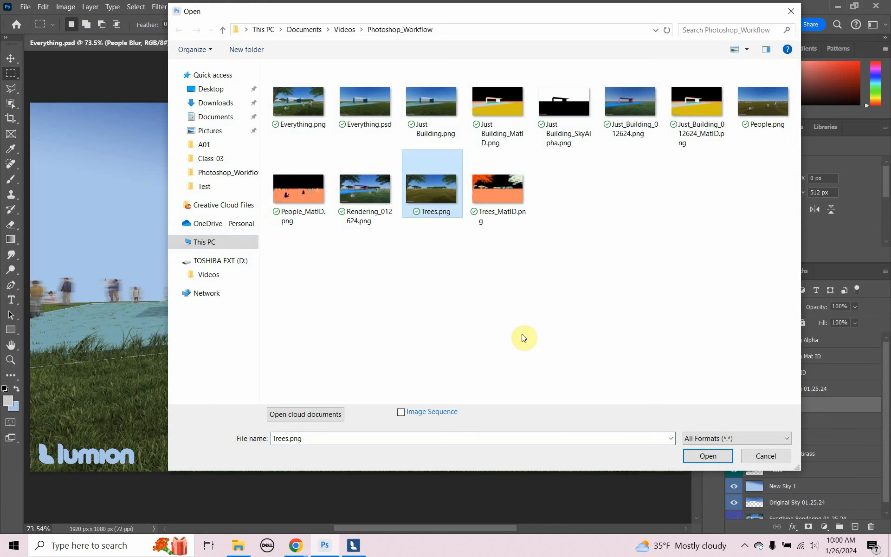
pyautogui.click(493, 198)
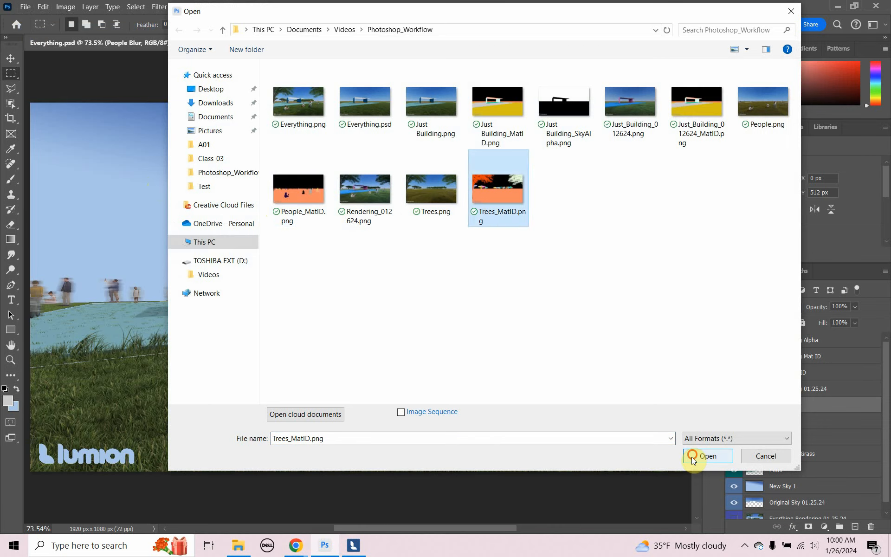
pyautogui.click(708, 455)
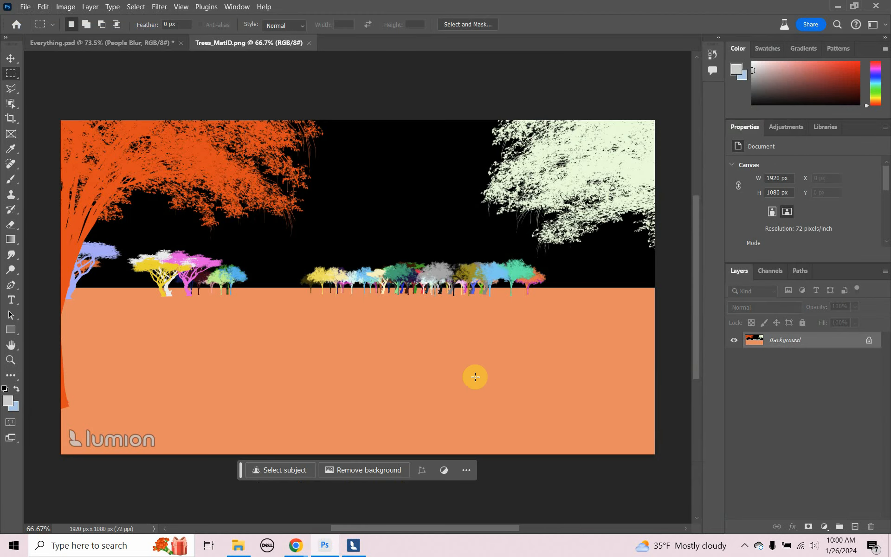
pyautogui.hotkey('ctrl', 'a')
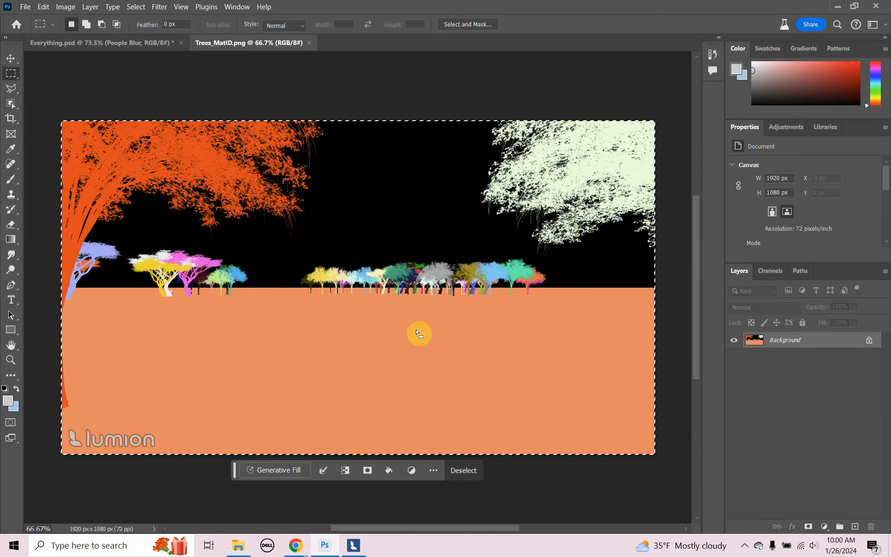
pyautogui.click(309, 42)
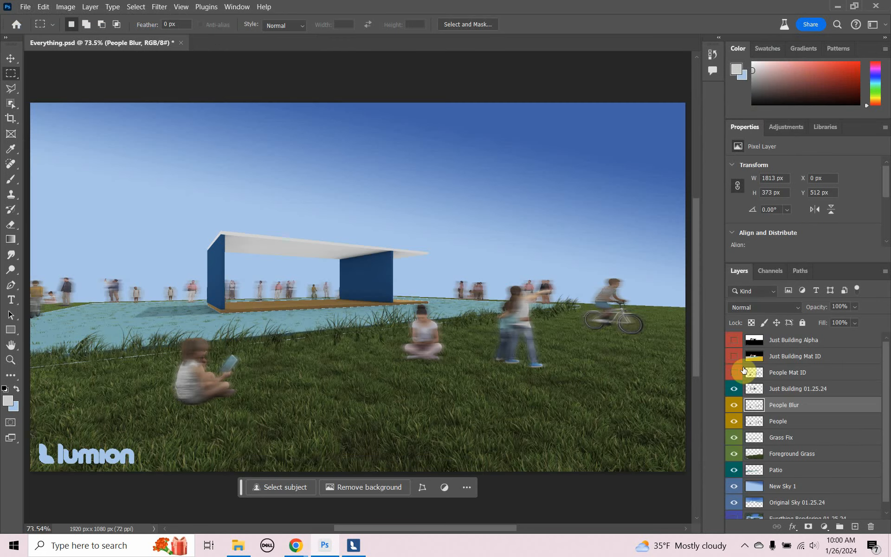
# - Paste the tree material ID image above the People Mat ID layer and give it a Red color label
pyautogui.click(781, 372)
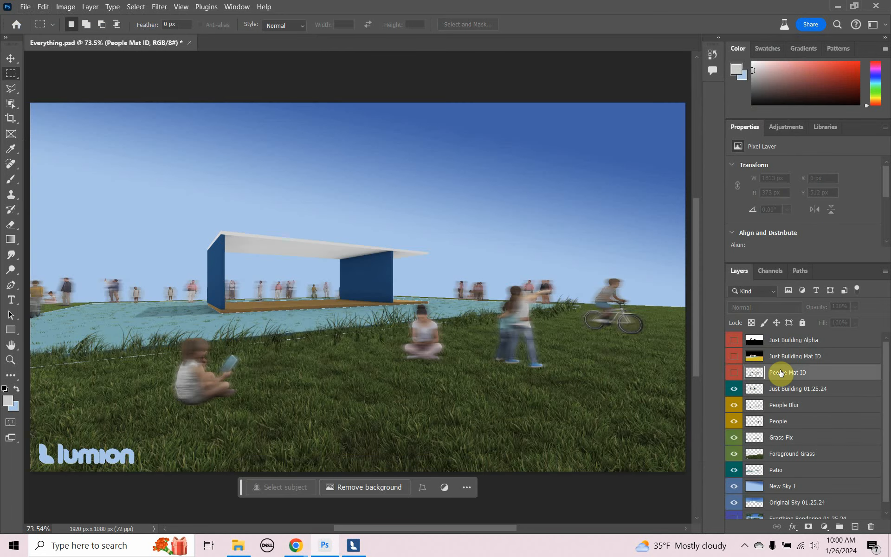
pyautogui.hotkey('ctrl', 'v')
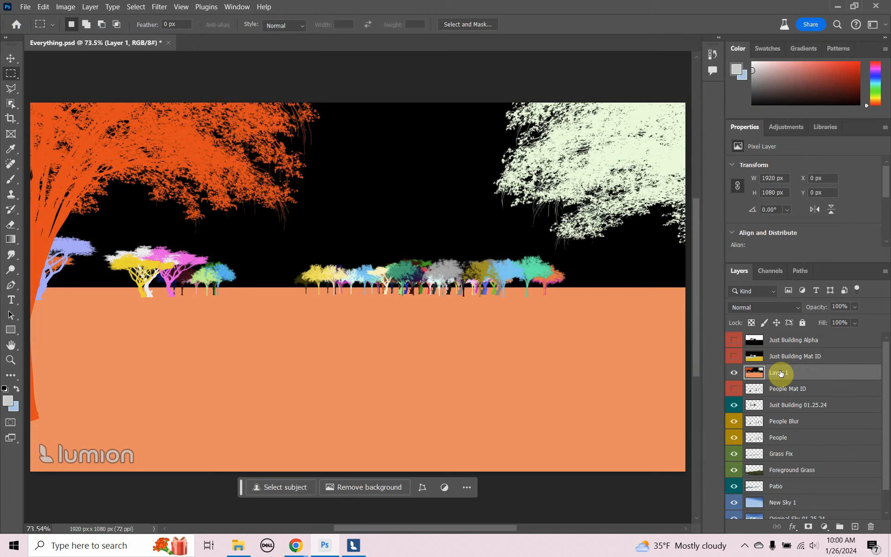
pyautogui.rightClick(731, 378)
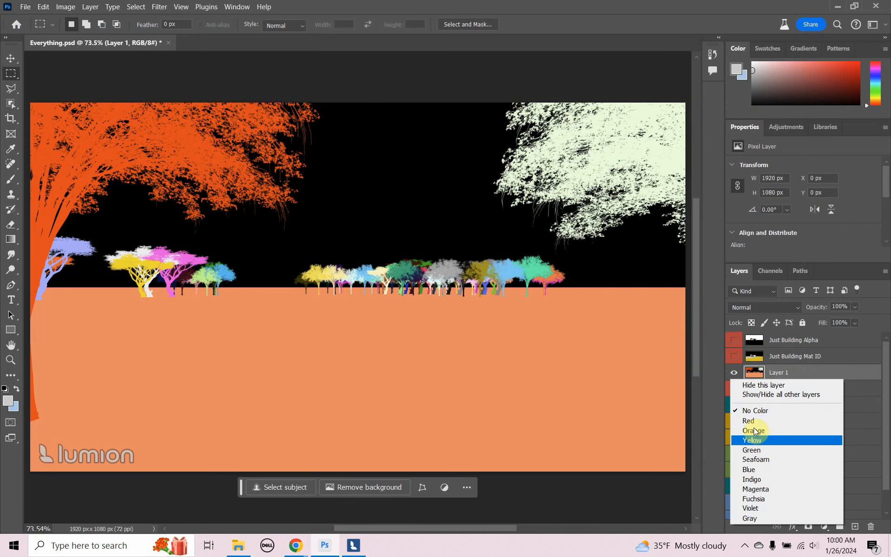
pyautogui.click(754, 421)
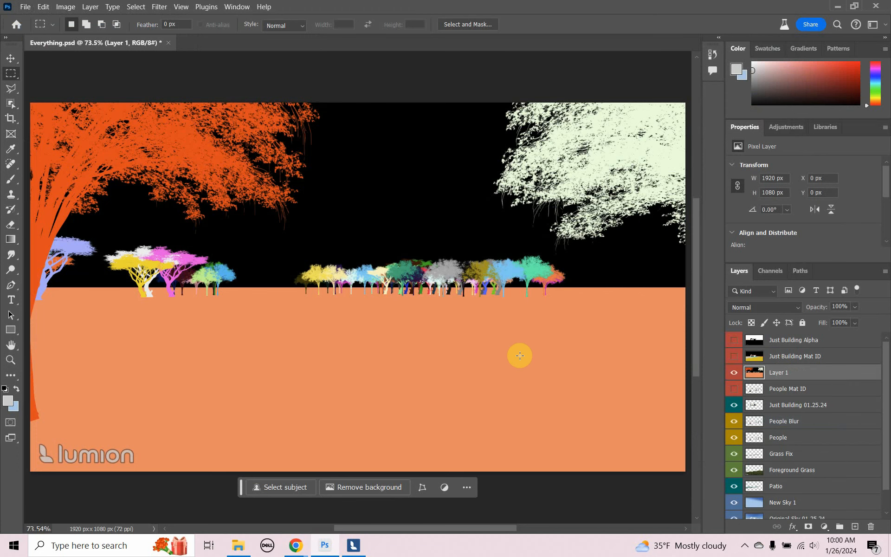
# - Select the black sky and the salmon-colored ground of the tree material ID image using Color Range with a fuzziness of 0
pyautogui.click(134, 7)
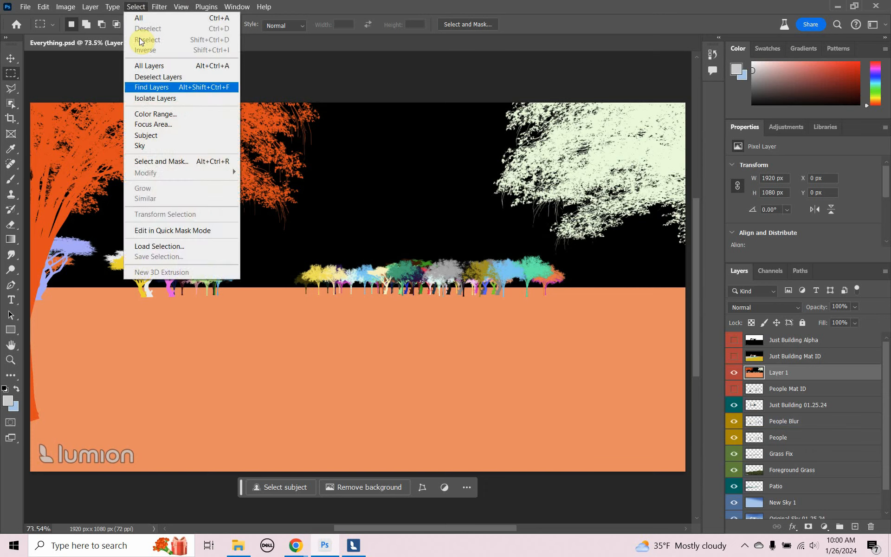
pyautogui.click(161, 118)
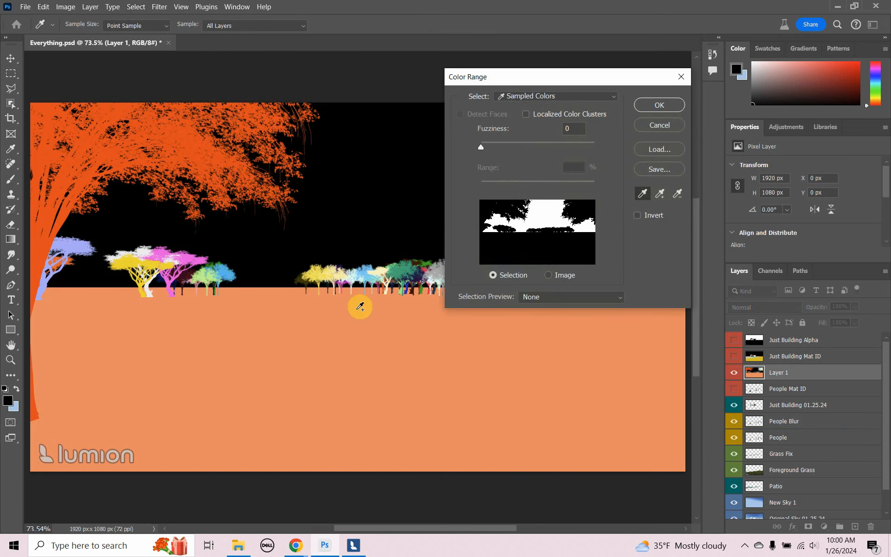
pyautogui.click(359, 328)
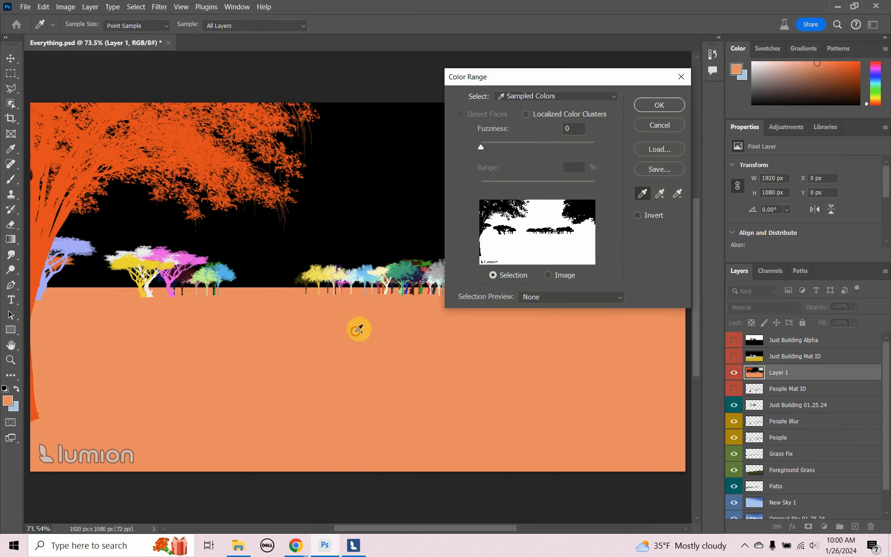
pyautogui.click(653, 110)
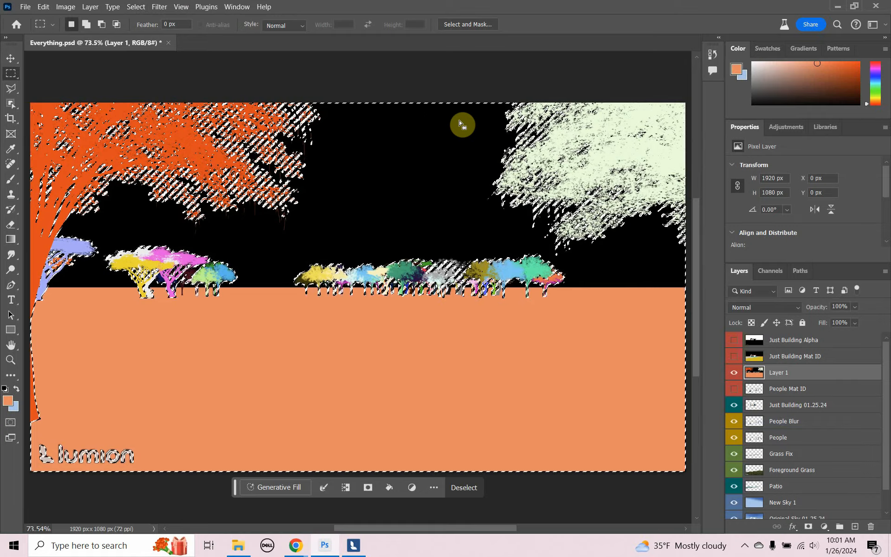
pyautogui.click(26, 7)
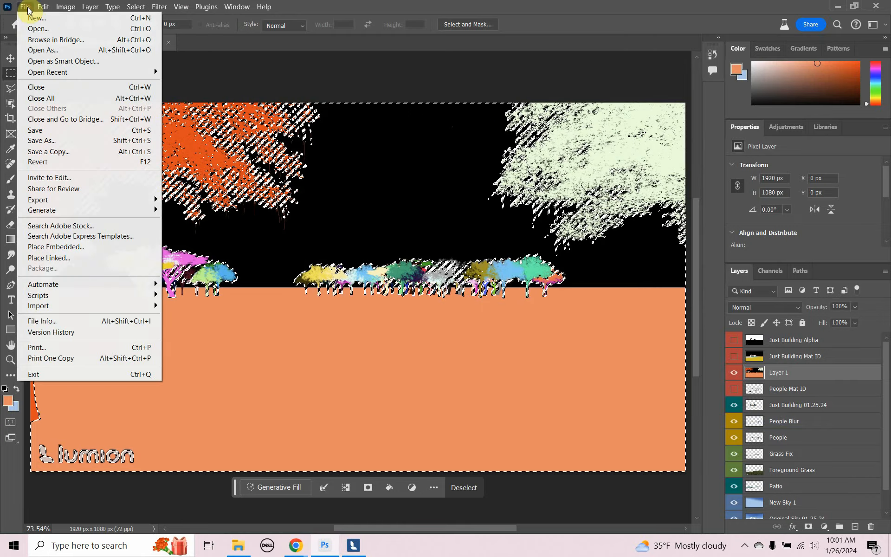
pyautogui.moveTo(136, 6)
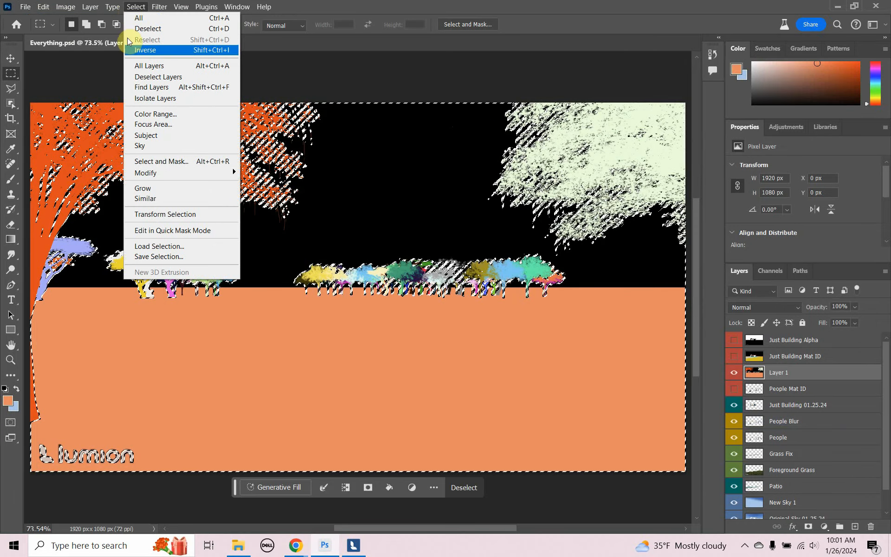
pyautogui.click(158, 257)
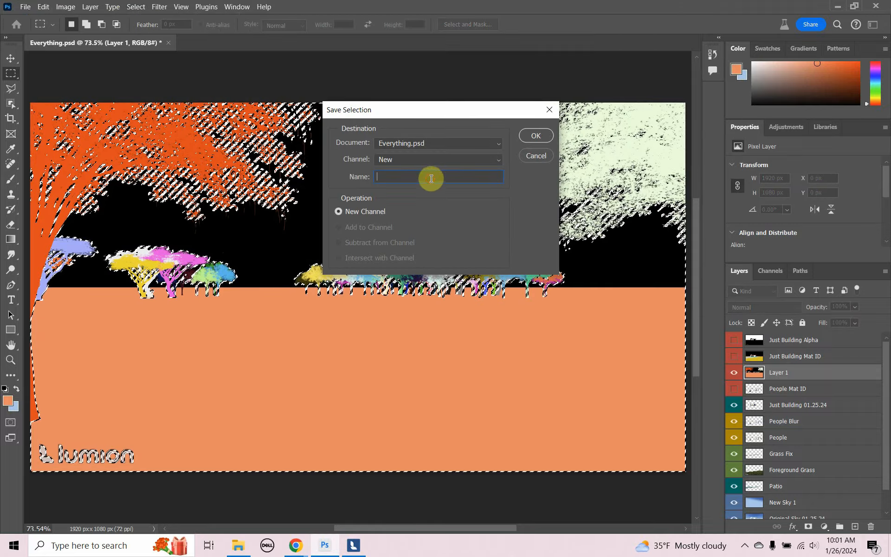
pyautogui.click(531, 154)
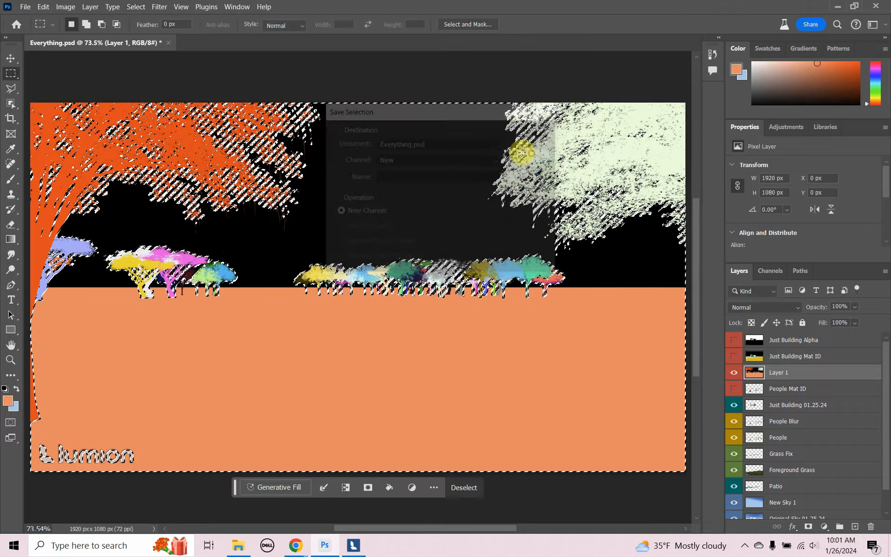
# - Save the sky and ground selection as a new channel named "Tree Mat ID"
pyautogui.click(136, 6)
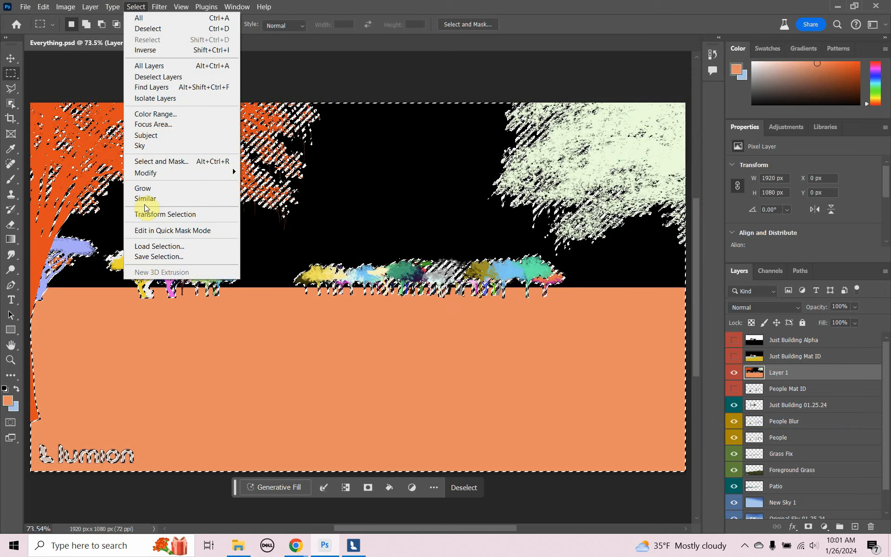
pyautogui.click(147, 256)
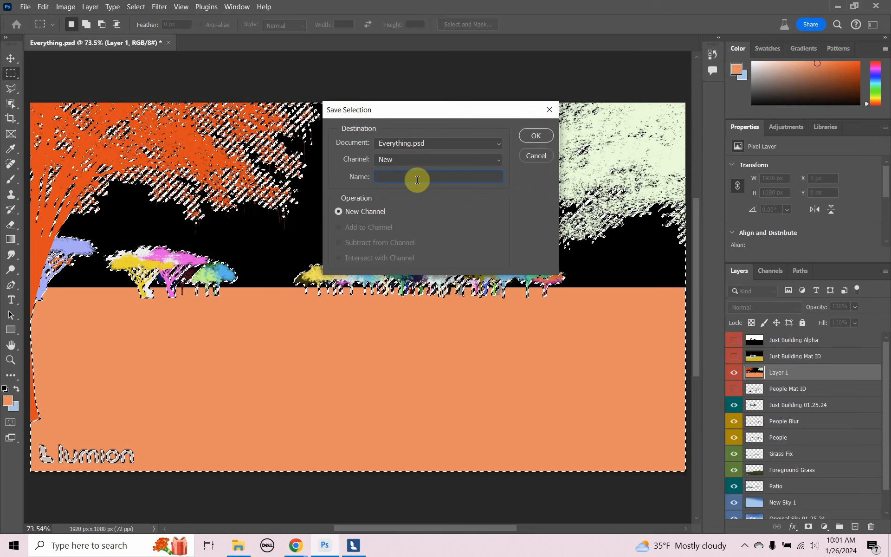
pyautogui.write('T')
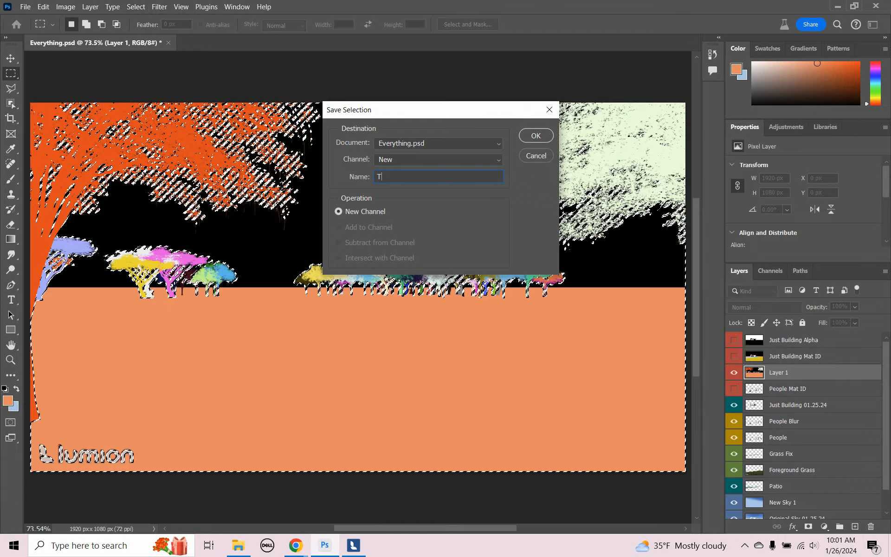
pyautogui.write('ree')
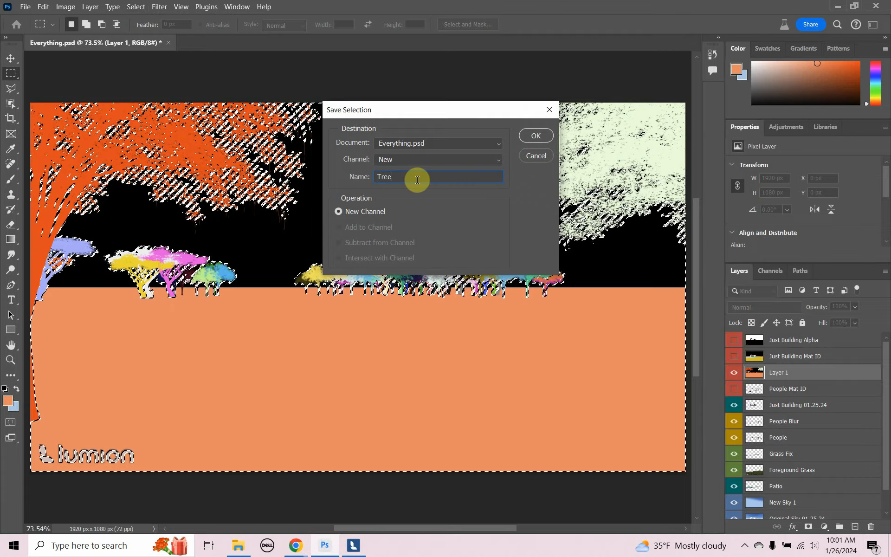
pyautogui.write(' Ma')
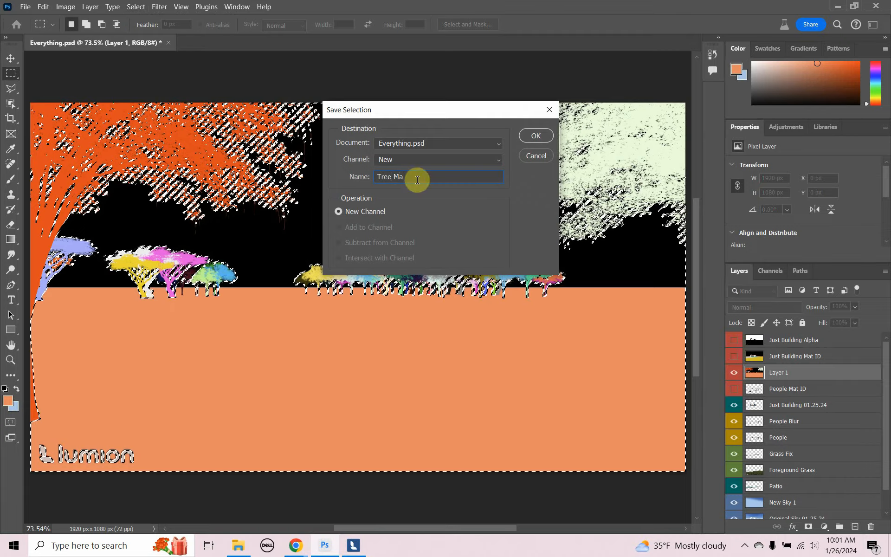
pyautogui.write('t ID')
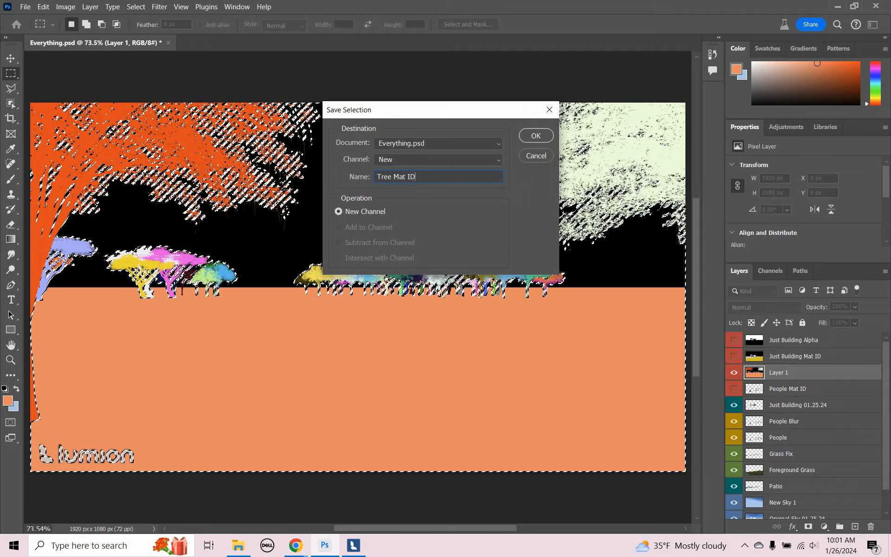
pyautogui.click(537, 135)
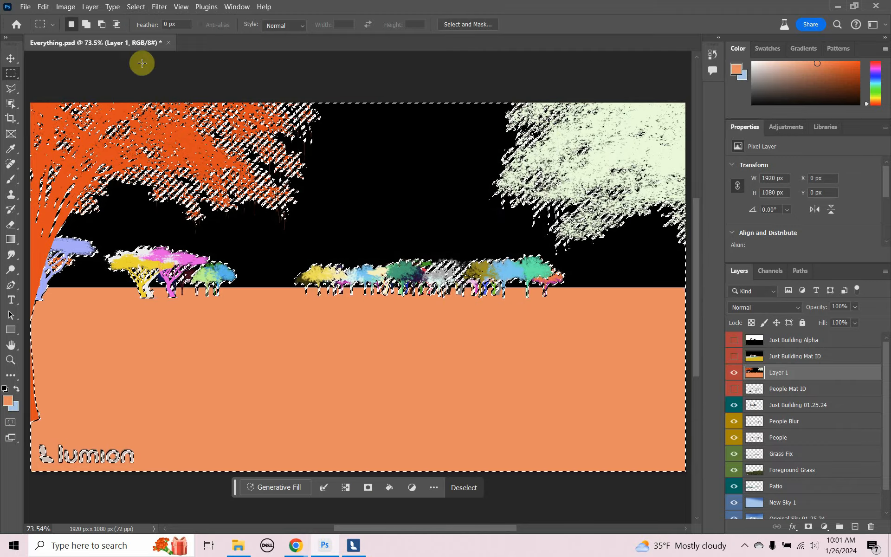
# - Copy the entire Trees.png image into Everything.psd as a new layer above the tree material ID layer
pyautogui.click(26, 6)
pyautogui.click(35, 31)
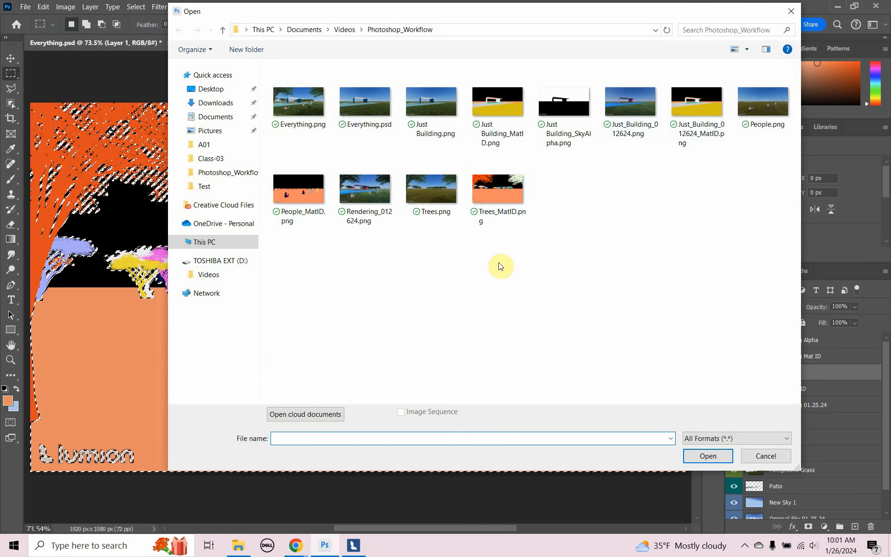
pyautogui.doubleClick(421, 186)
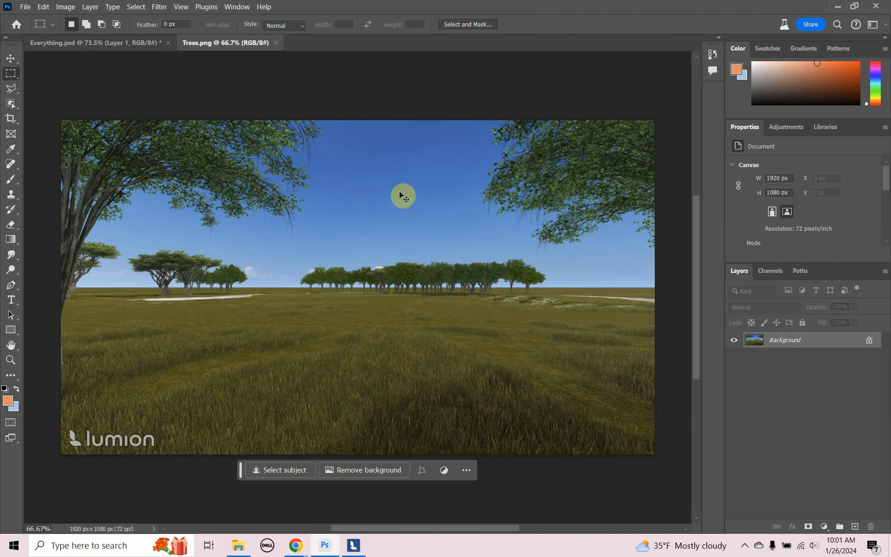
pyautogui.click(278, 43)
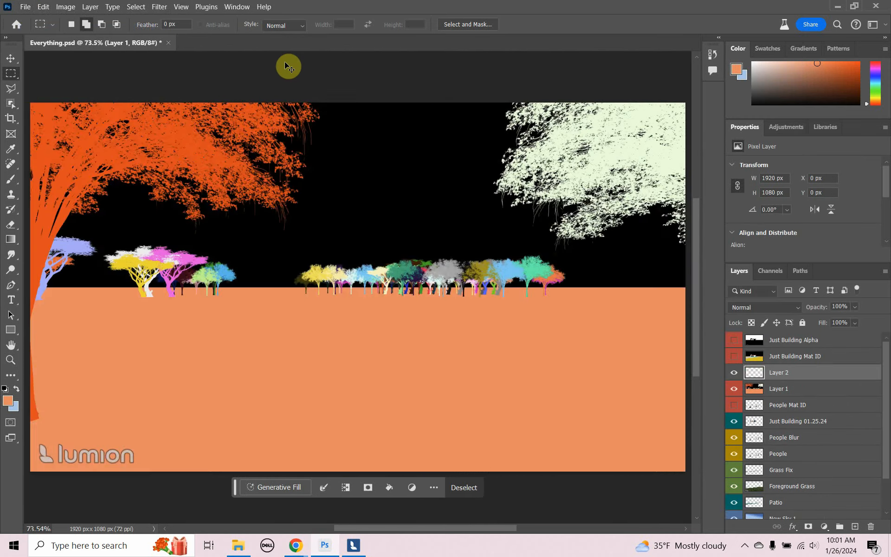
pyautogui.hotkey('ctrl', 'shift', 'v')
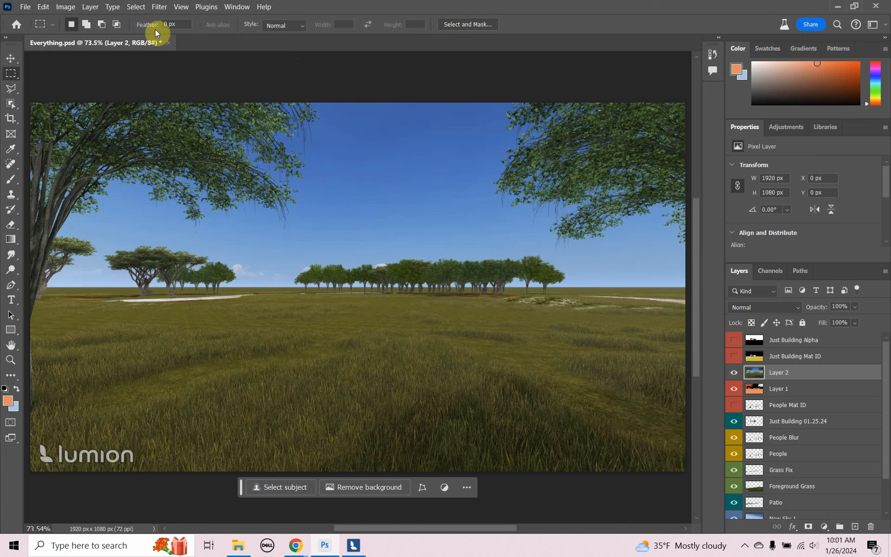
# - Load the Tree Mat ID selection and delete the sky and ground from the pasted trees layer
pyautogui.click(137, 7)
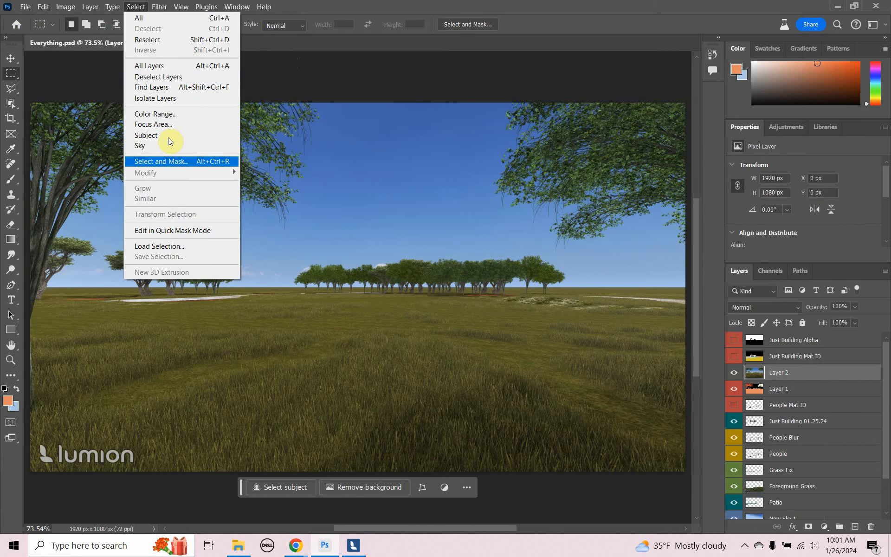
pyautogui.click(184, 241)
pyautogui.click(433, 160)
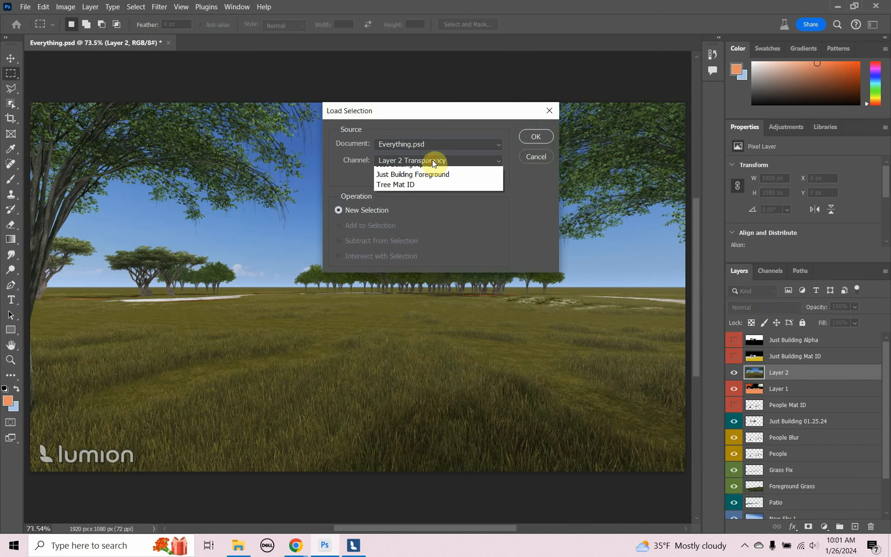
pyautogui.click(417, 213)
pyautogui.click(535, 138)
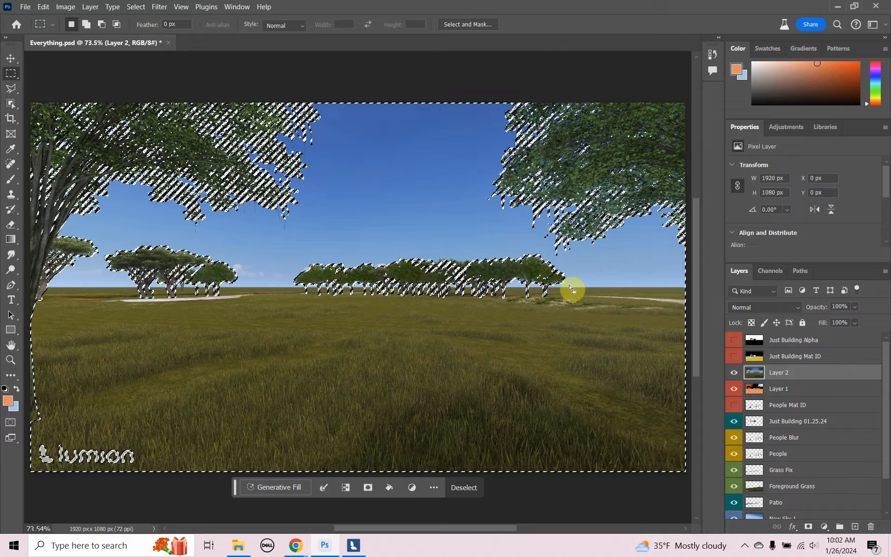
pyautogui.press('Delete')
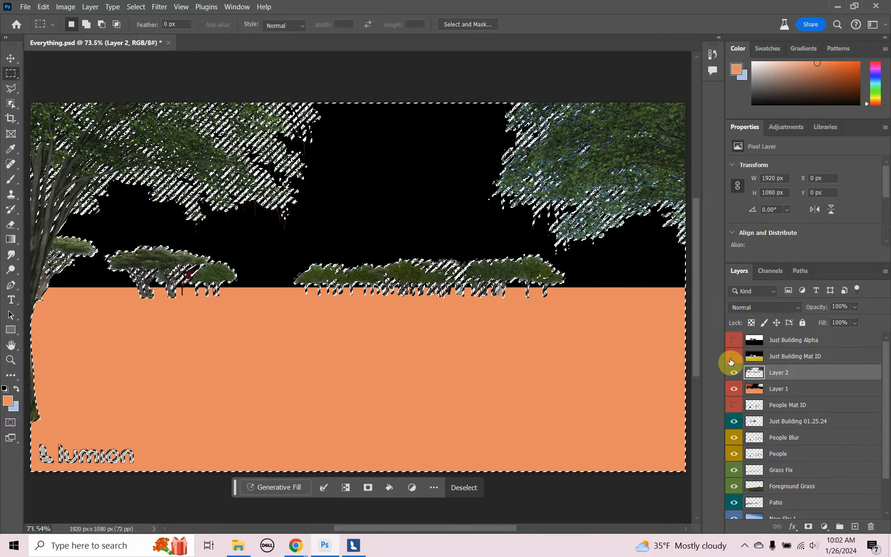
# - Hide the tree material ID layer and rename it "Trees Mat ID"
pyautogui.click(733, 390)
pyautogui.doubleClick(775, 390)
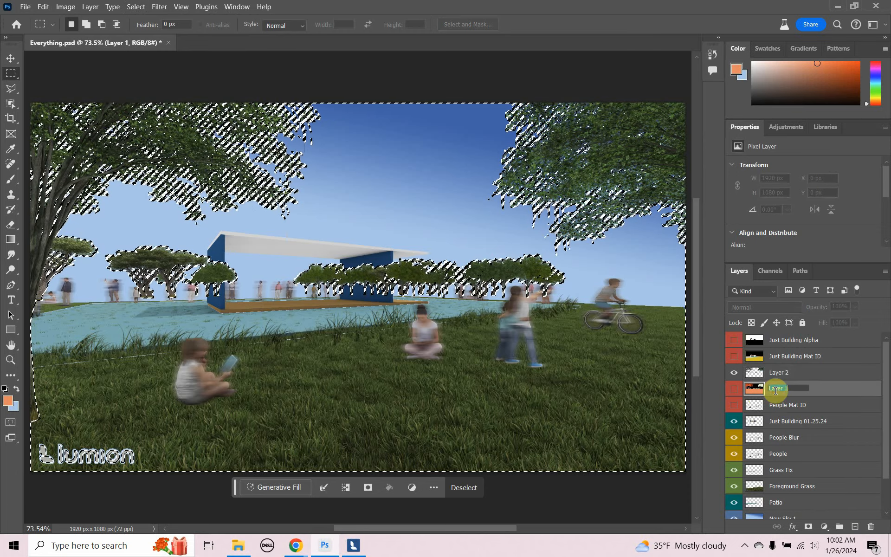
pyautogui.write('Trees M')
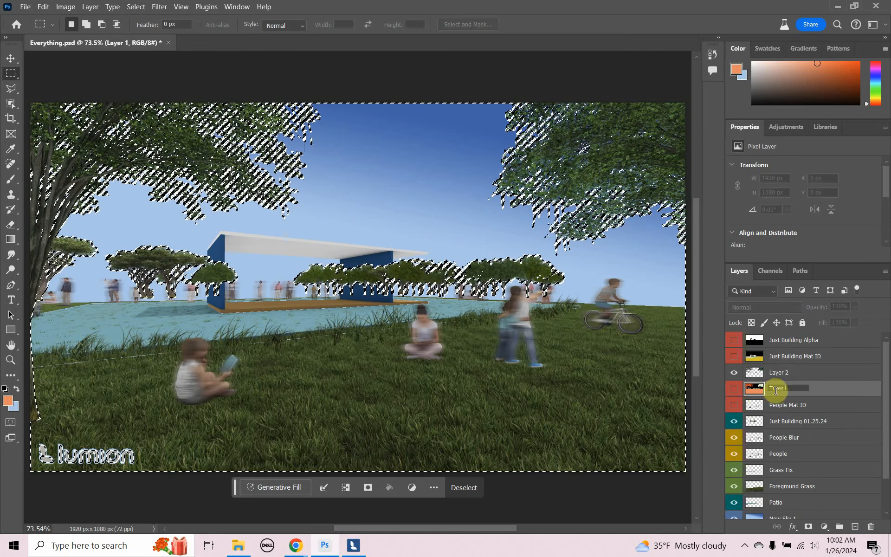
pyautogui.write('at ID')
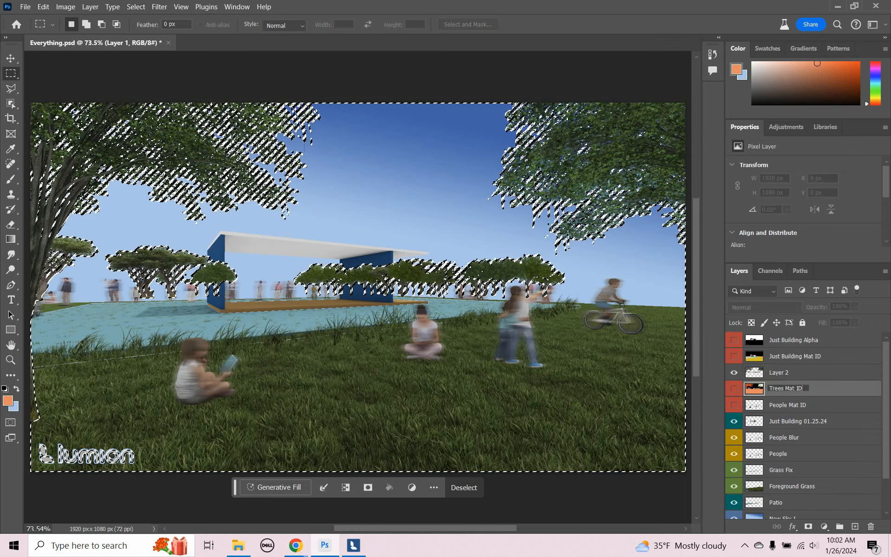
pyautogui.click(817, 395)
# - Move the Trees Mat ID and People Mat ID layers above Layer 2, directly beneath Just Building Mat ID
pyautogui.moveTo(825, 393); pyautogui.dragTo(826, 365)
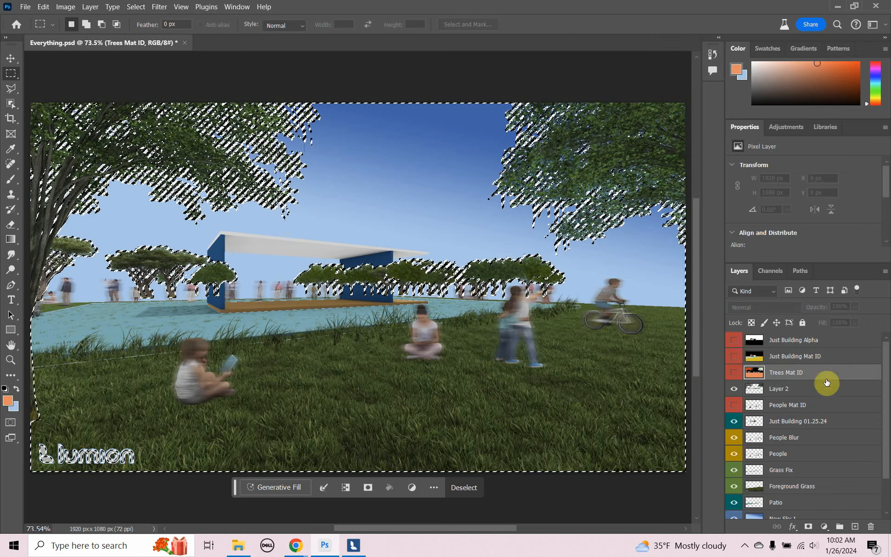
pyautogui.moveTo(826, 399); pyautogui.dragTo(828, 371)
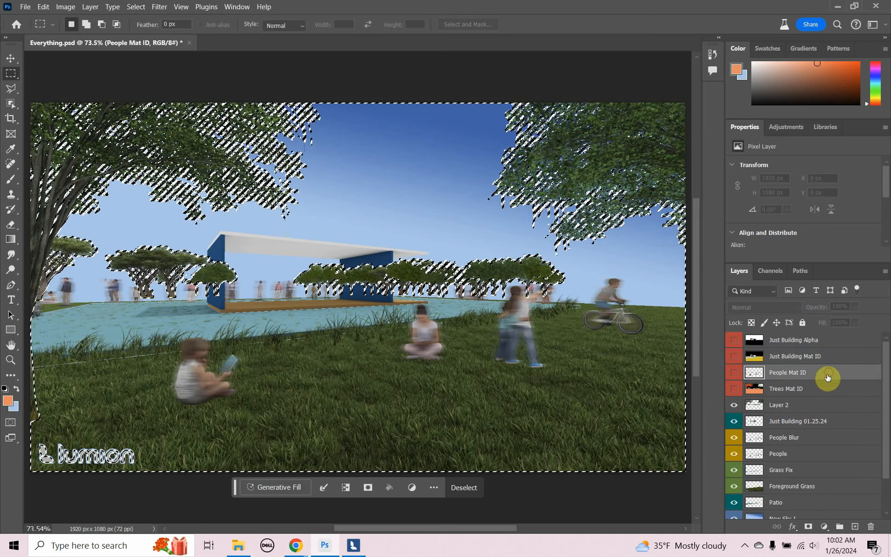
# - Rename the isolated trees layer "Trees" and label it green
pyautogui.doubleClick(788, 405)
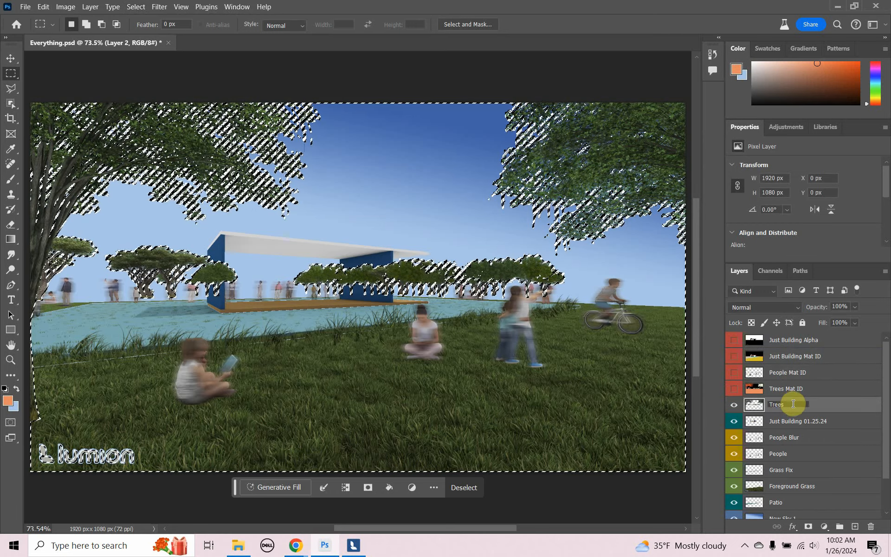
pyautogui.press('Return')
pyautogui.rightClick(731, 412)
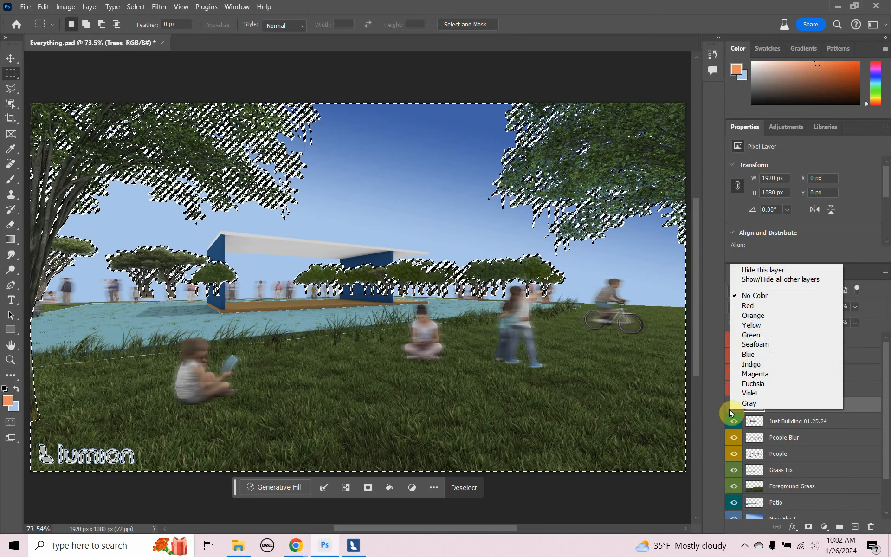
pyautogui.click(751, 336)
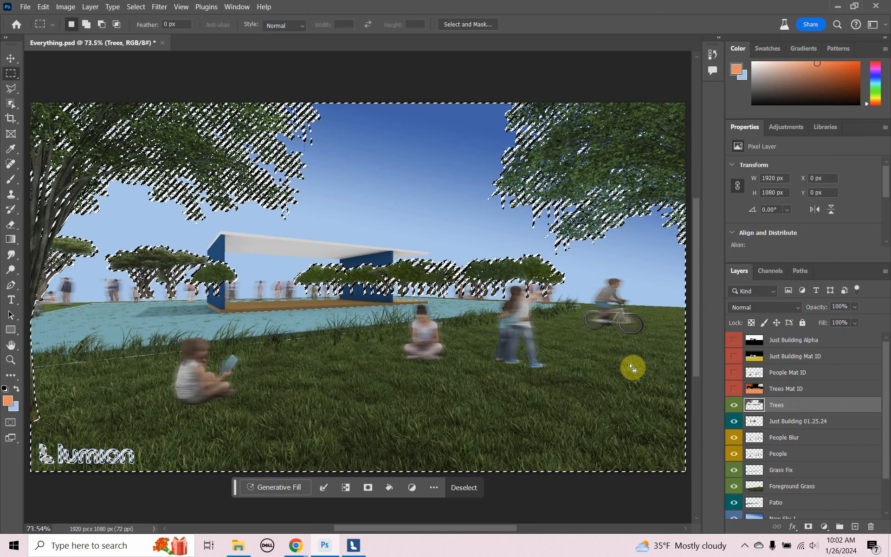
# - Clear the selection and move the Trees layer beneath the Just Building 01.25.24 layer
pyautogui.hotkey('ctrl', 'd')
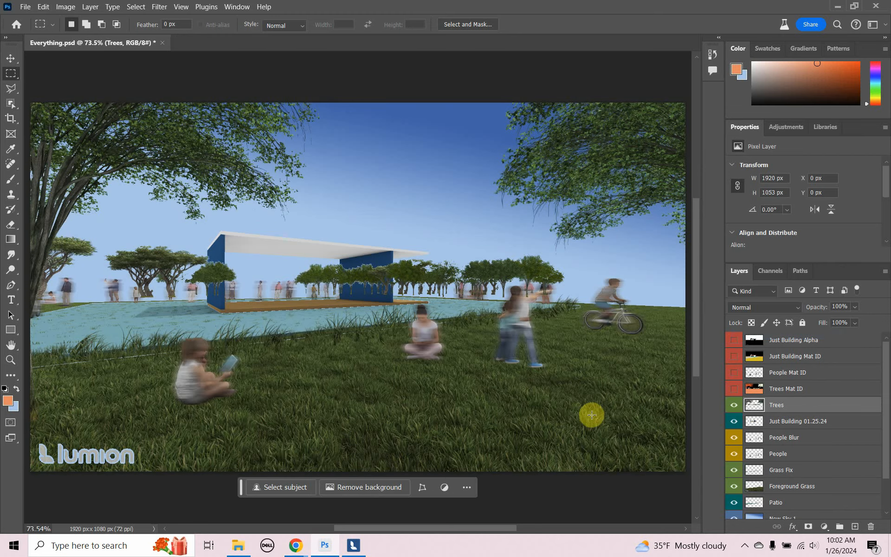
pyautogui.moveTo(784, 409); pyautogui.dragTo(790, 423)
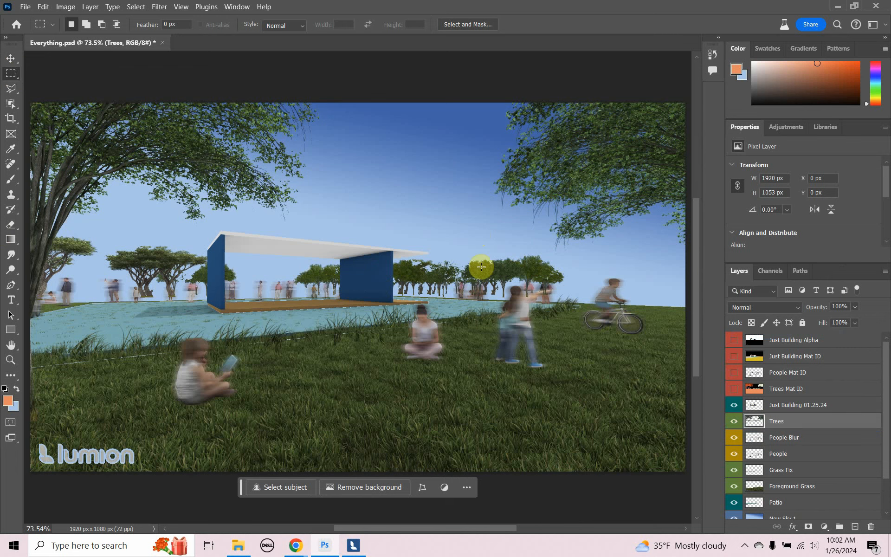
# - Outline the foreground tree foliage in the image's upper right with the Polygonal Lasso, extending past the canvas edges
pyautogui.click(16, 91)
pyautogui.click(417, 201)
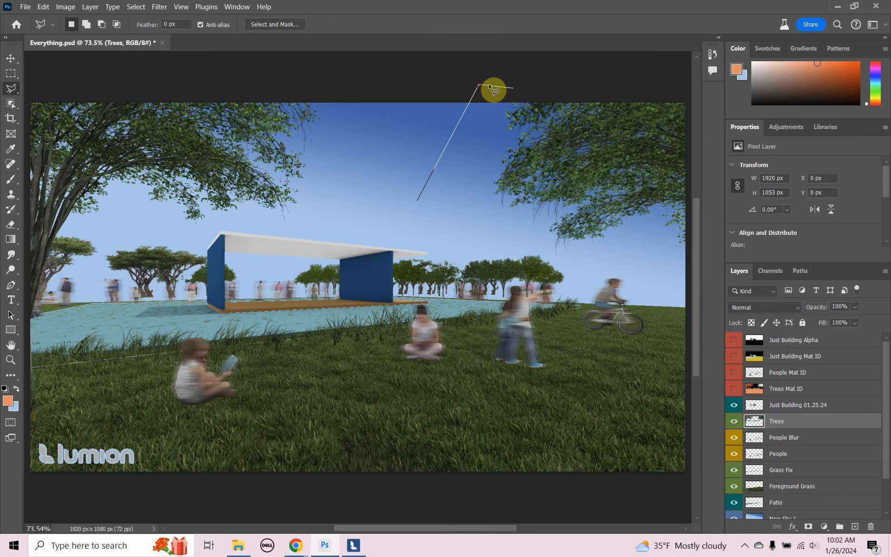
pyautogui.click(689, 99)
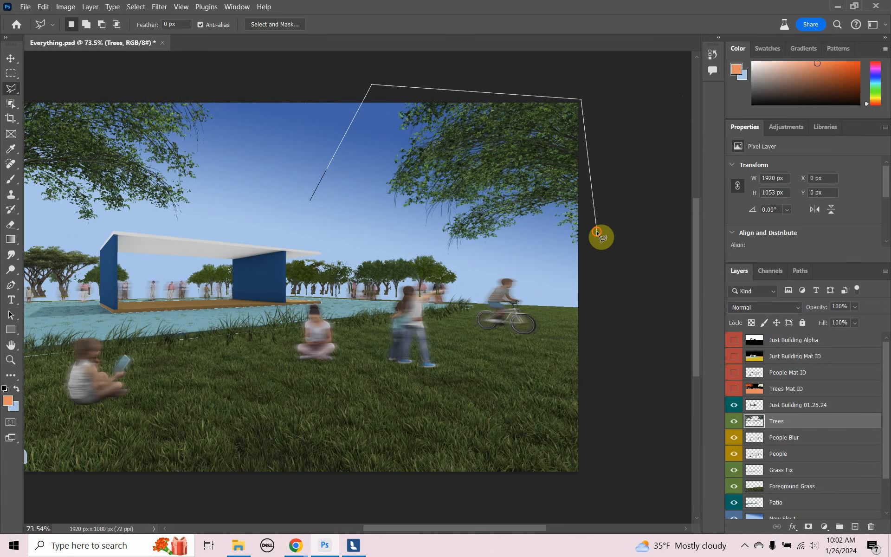
pyautogui.click(597, 232)
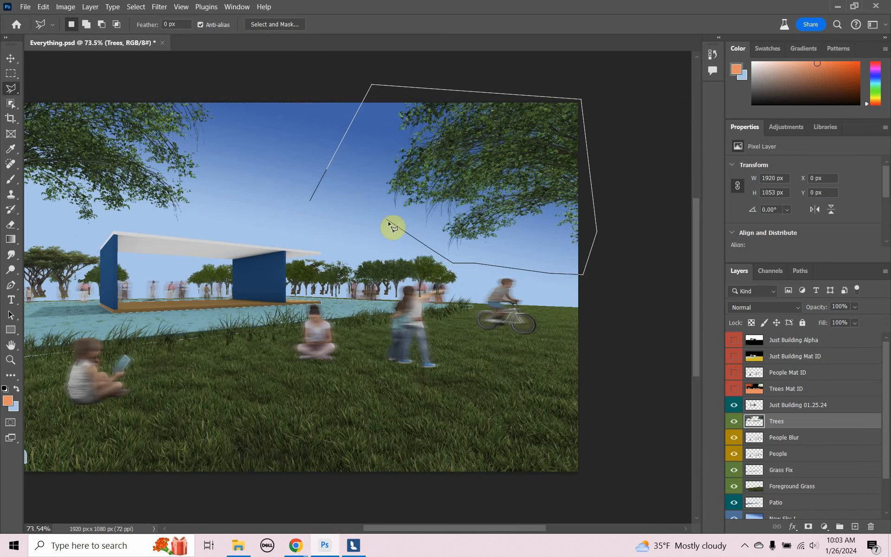
pyautogui.doubleClick(366, 206)
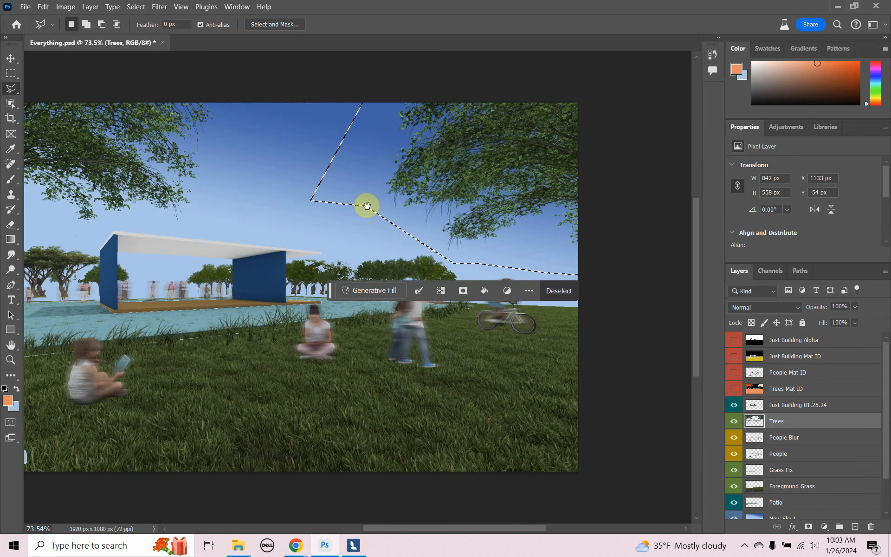
# - Add the large foreground tree on the image's left side to the polygonal selection, including its trunk down to the patio
pyautogui.moveTo(363, 210)
pyautogui.mouseDown()
pyautogui.moveTo(376, 231)
pyautogui.moveTo(481, 247)
pyautogui.moveTo(445, 237)
pyautogui.mouseUp()
pyautogui.press('shift')
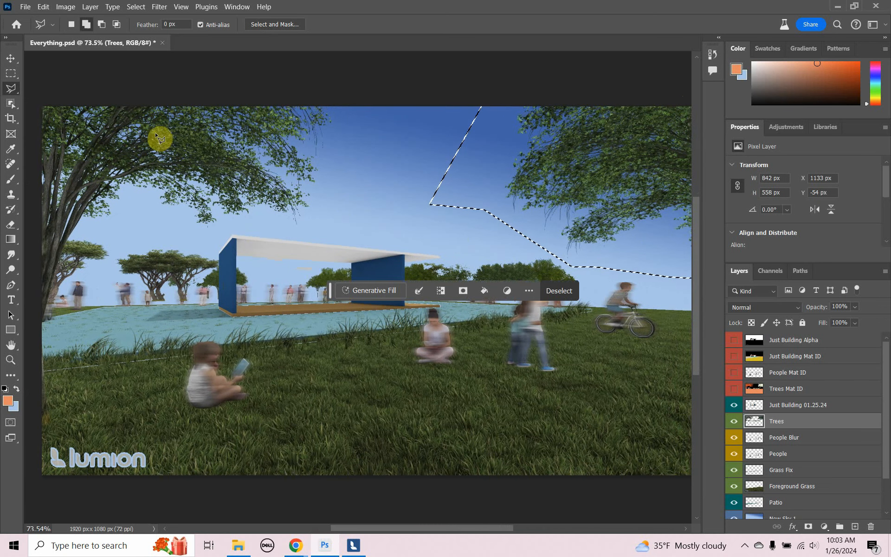
pyautogui.click(338, 109)
pyautogui.click(318, 200)
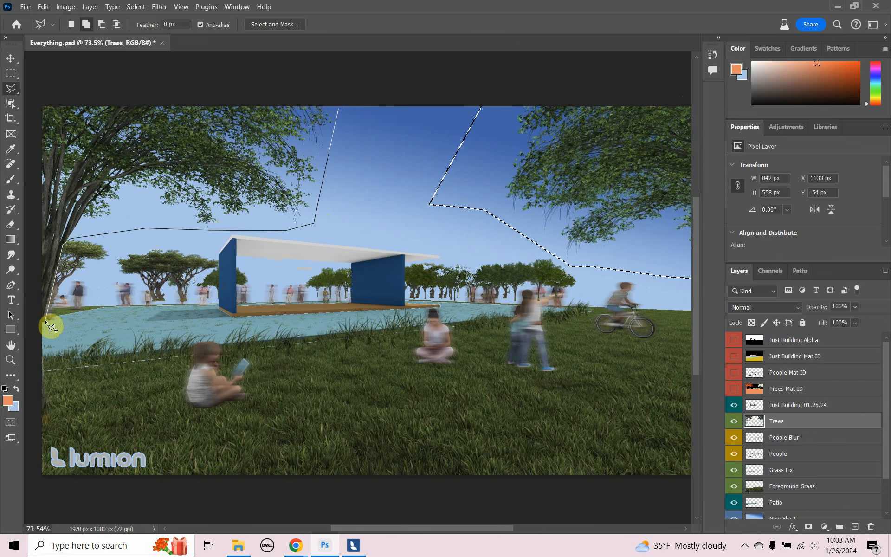
pyautogui.click(28, 330)
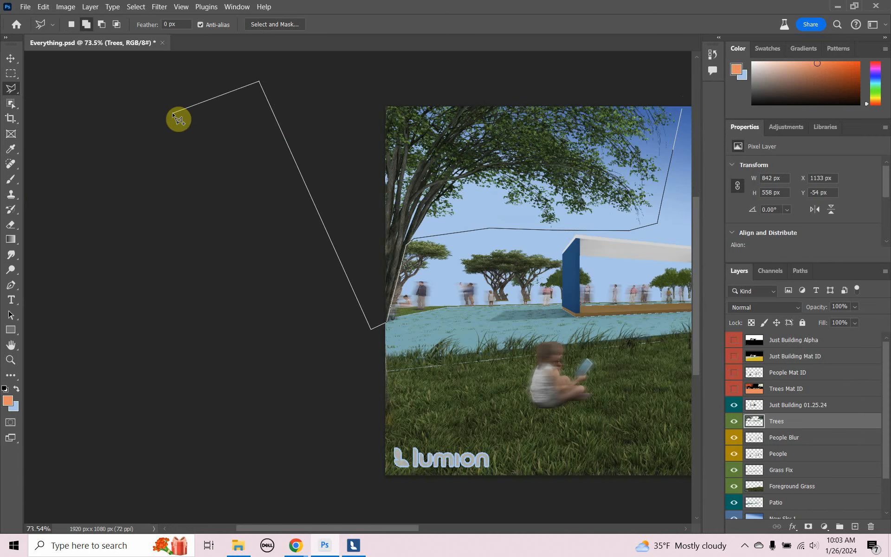
pyautogui.click(684, 106)
pyautogui.hotkey('ctrl', '0')
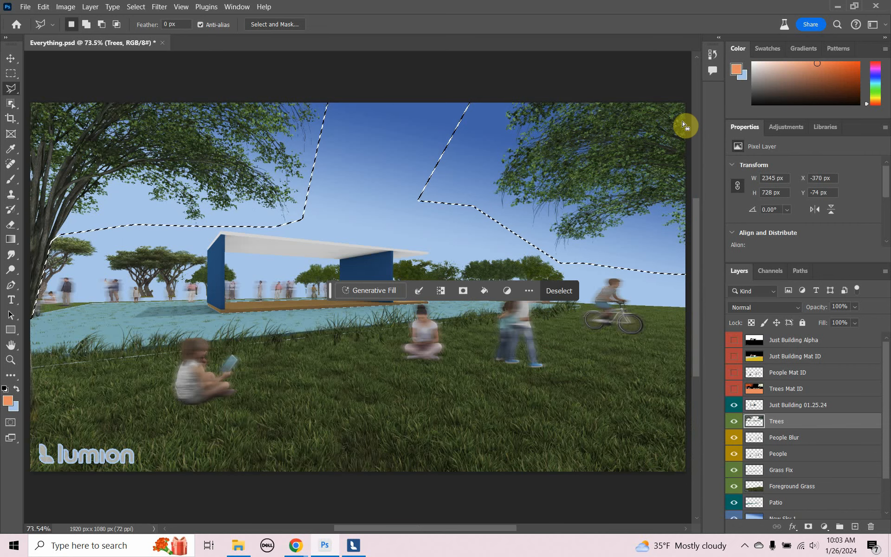
# - Cut the selected foreground trees from the Trees layer and paste them in place as a new layer
pyautogui.press('Delete')
pyautogui.hotkey('ctrl', 'd')
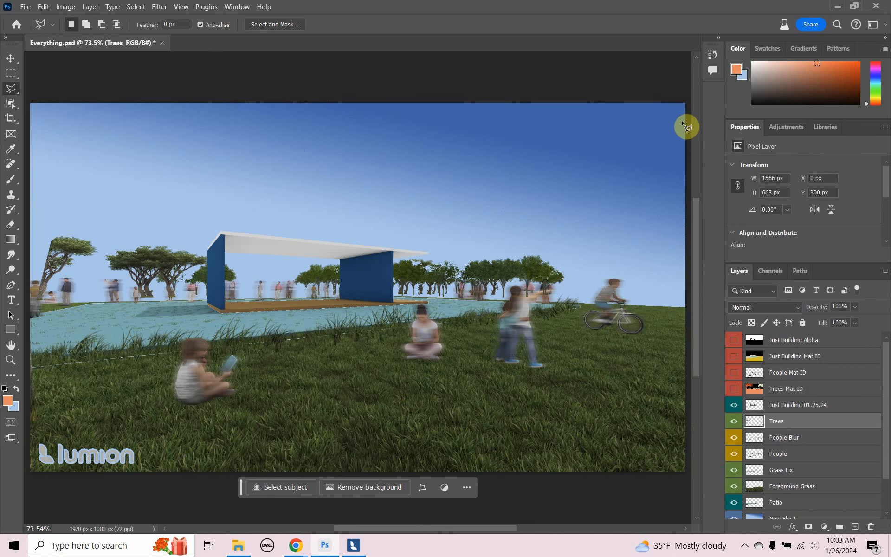
pyautogui.hotkey('ctrl', 'v')
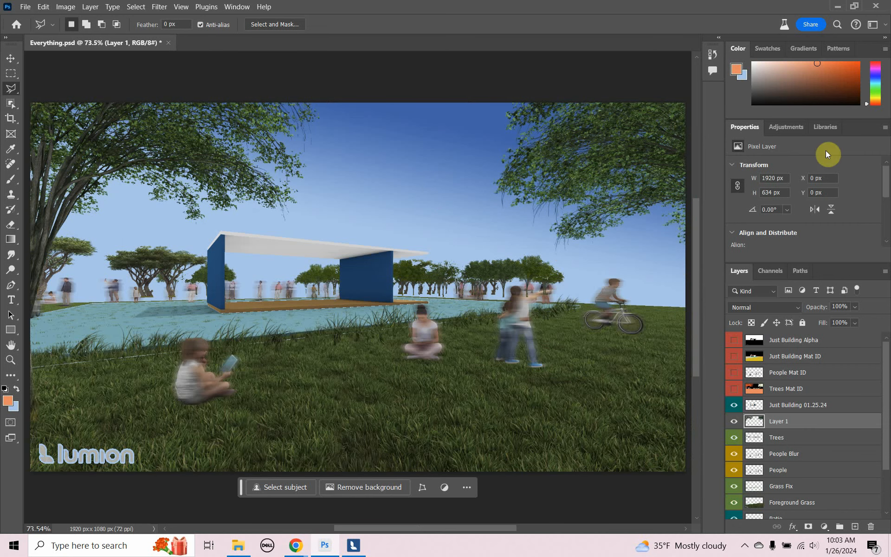
# - Rename the pasted layer "Foreground Trees" and toggle its visibility off and on to check its content
pyautogui.doubleClick(786, 422)
pyautogui.write('Foreground Trees')
pyautogui.click(734, 426)
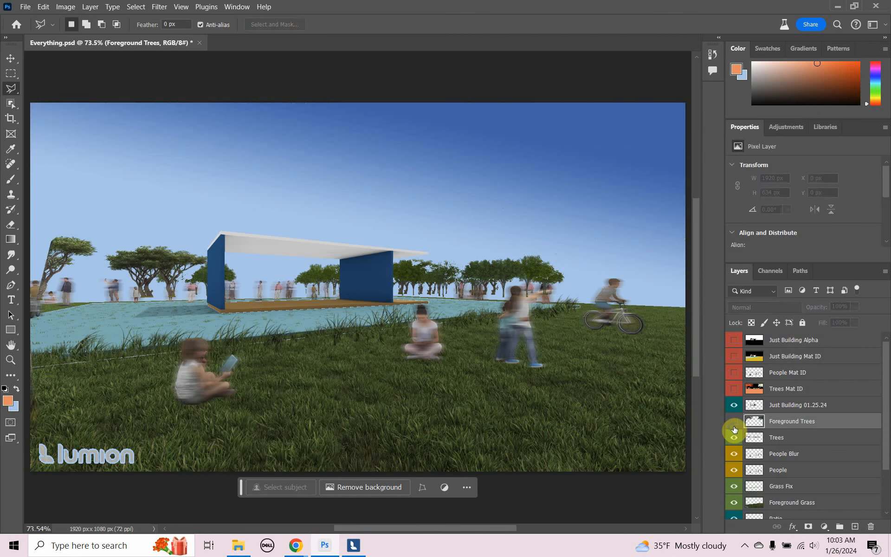
pyautogui.click(733, 425)
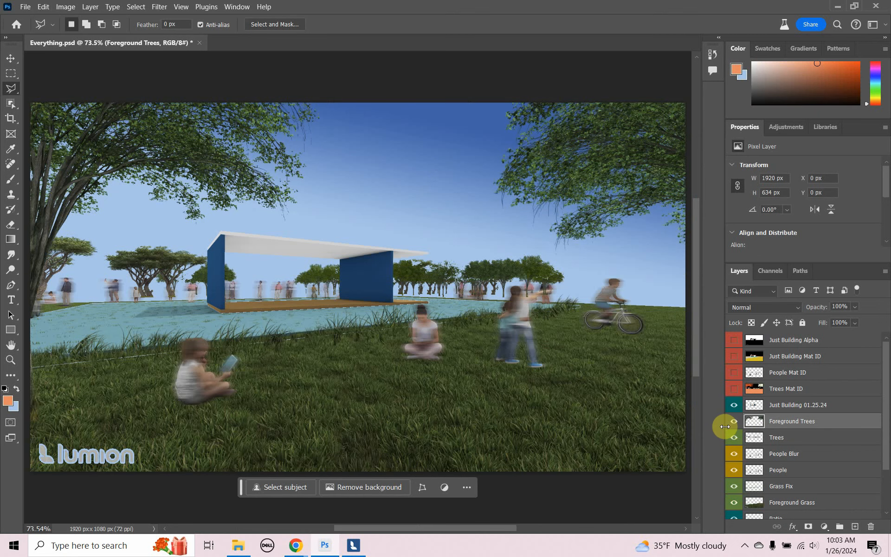
# - Label the Foreground Trees layer green and set its opacity to 65%
pyautogui.rightClick(726, 423)
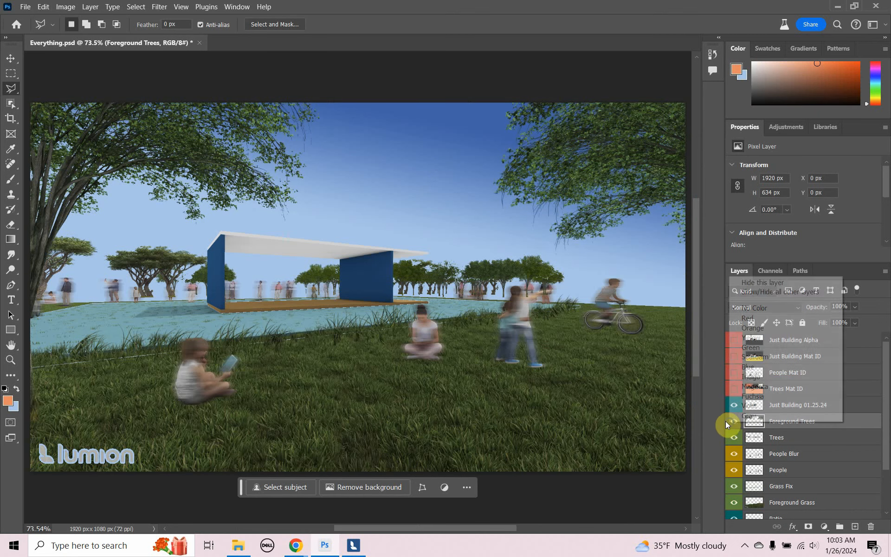
pyautogui.click(751, 348)
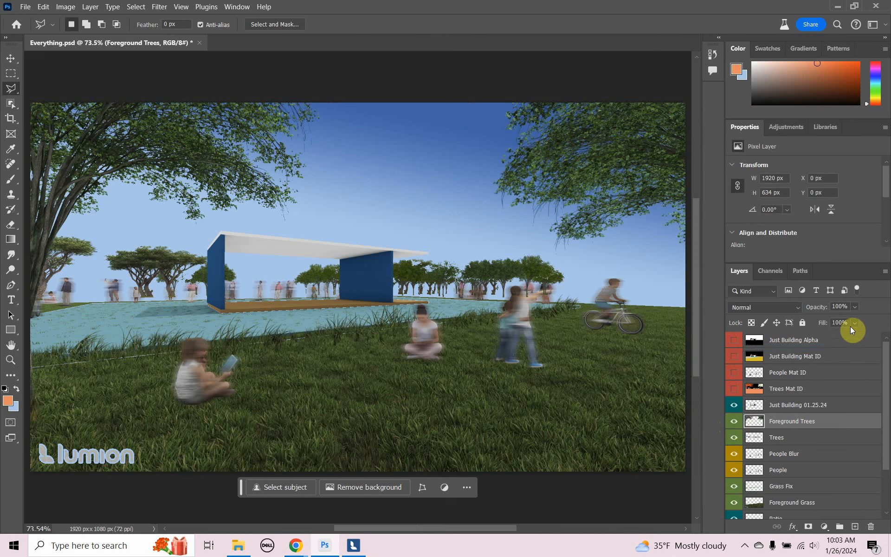
pyautogui.click(854, 308)
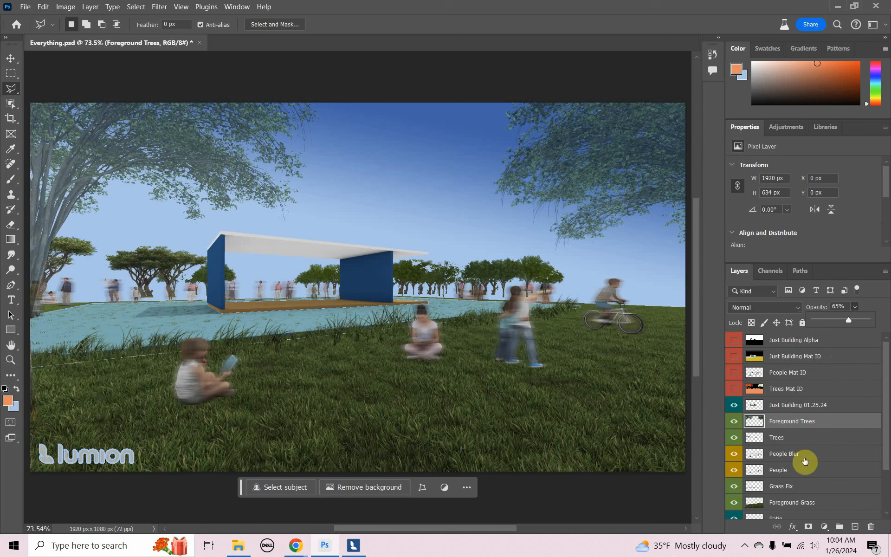
# - Create a new layer named "New Sky 0" above the New Sky 1 layer
pyautogui.scroll(-3, 810, 475)
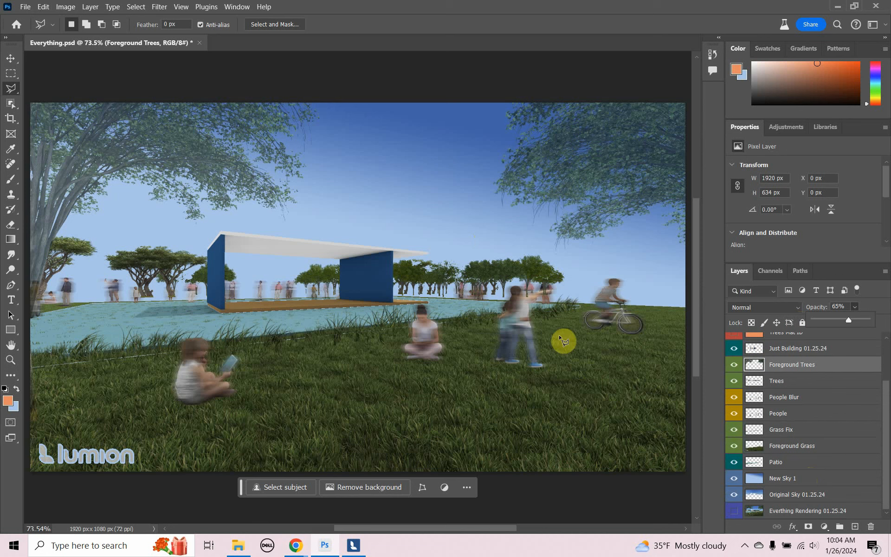
pyautogui.click(804, 484)
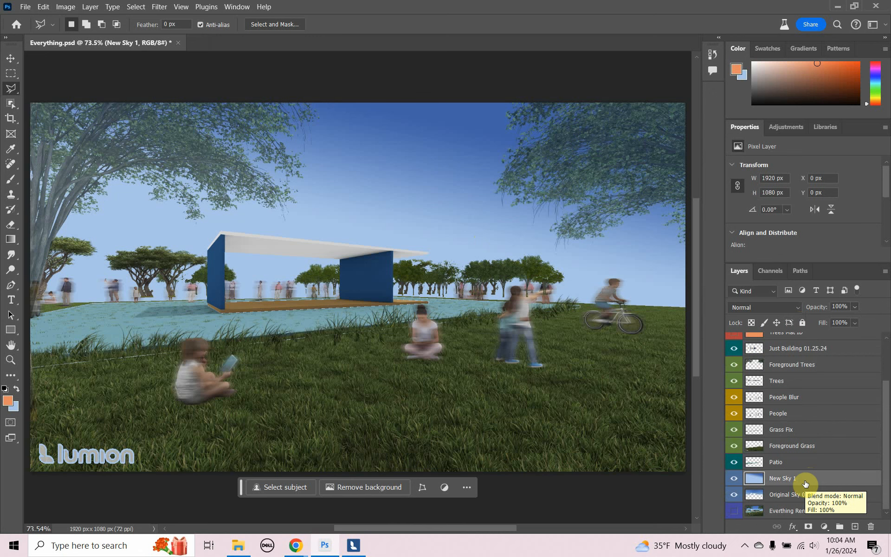
pyautogui.hotkey('ctrl', 'shift', 'n')
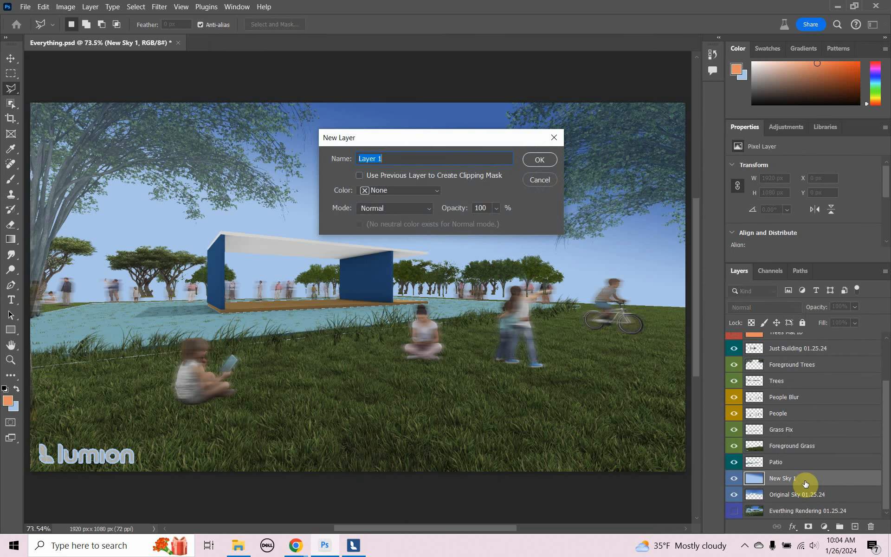
pyautogui.write('New Sky 0')
pyautogui.click(540, 162)
# - Set the foreground color to purple, d662f7
pyautogui.click(7, 402)
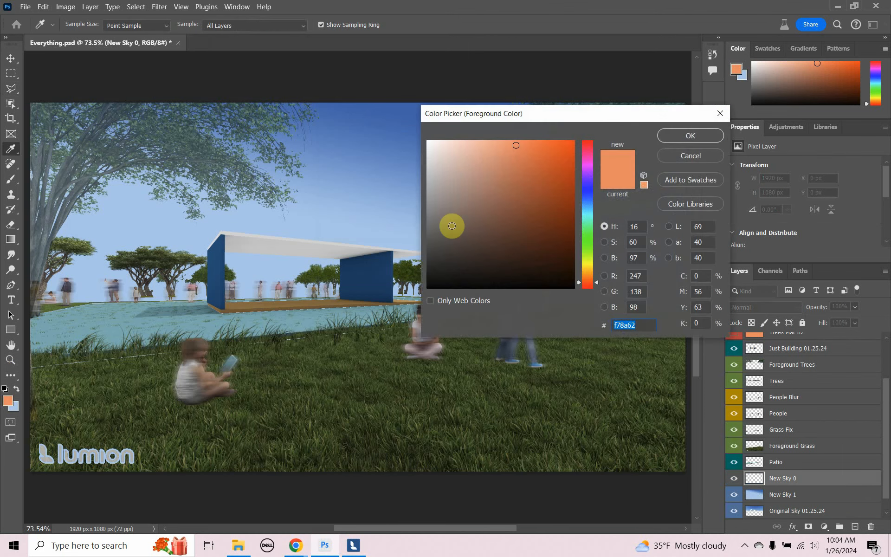
pyautogui.click(587, 171)
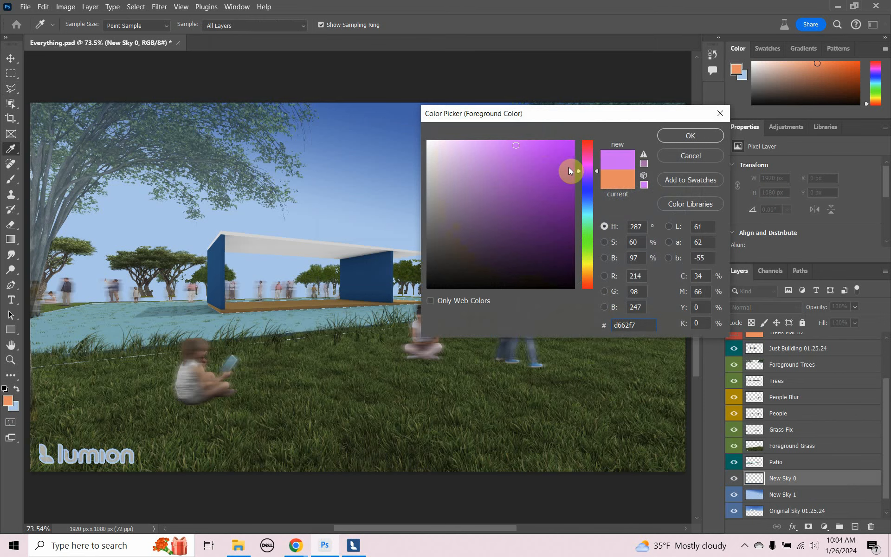
pyautogui.click(683, 136)
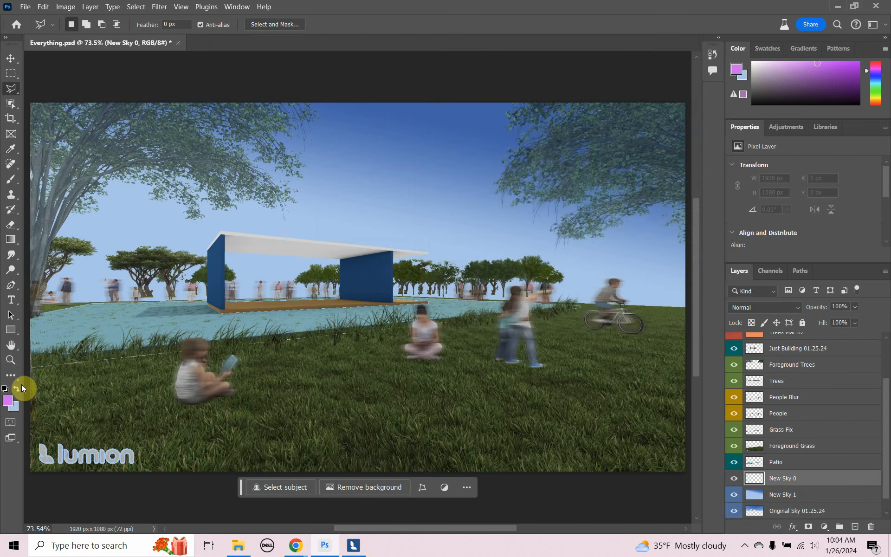
# - Set the background color to a bright yellow with a hue of 62°
pyautogui.click(15, 411)
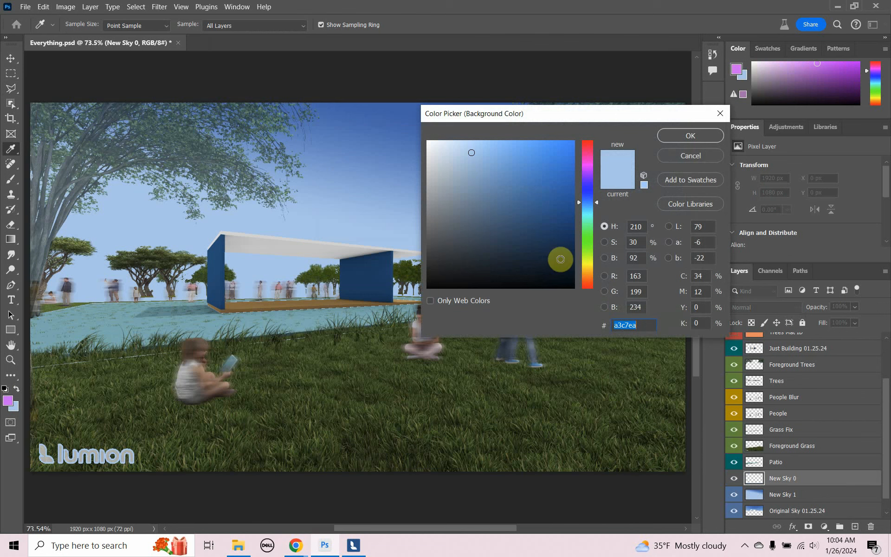
pyautogui.click(586, 261)
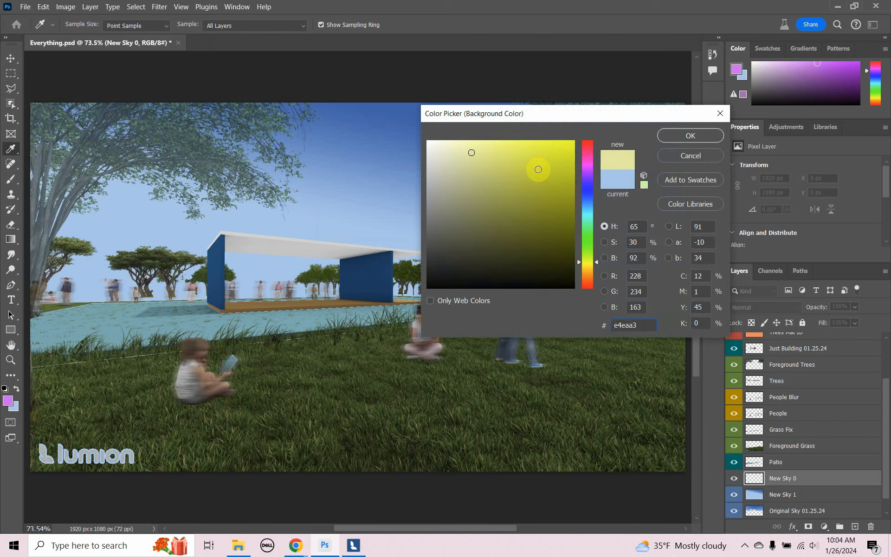
pyautogui.click(539, 162)
pyautogui.moveTo(595, 261); pyautogui.dragTo(595, 262)
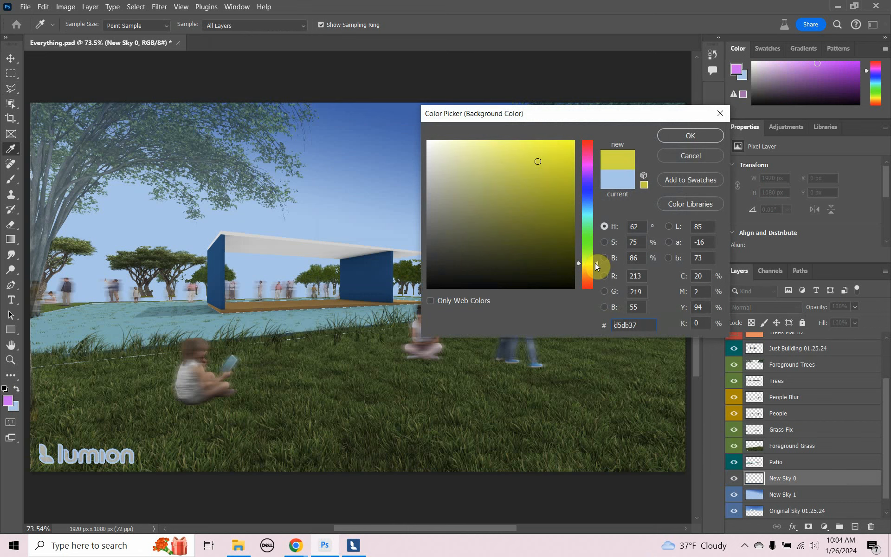
pyautogui.moveTo(540, 160)
pyautogui.mouseDown()
pyautogui.moveTo(539, 139)
pyautogui.moveTo(548, 149)
pyautogui.mouseUp()
pyautogui.click(676, 136)
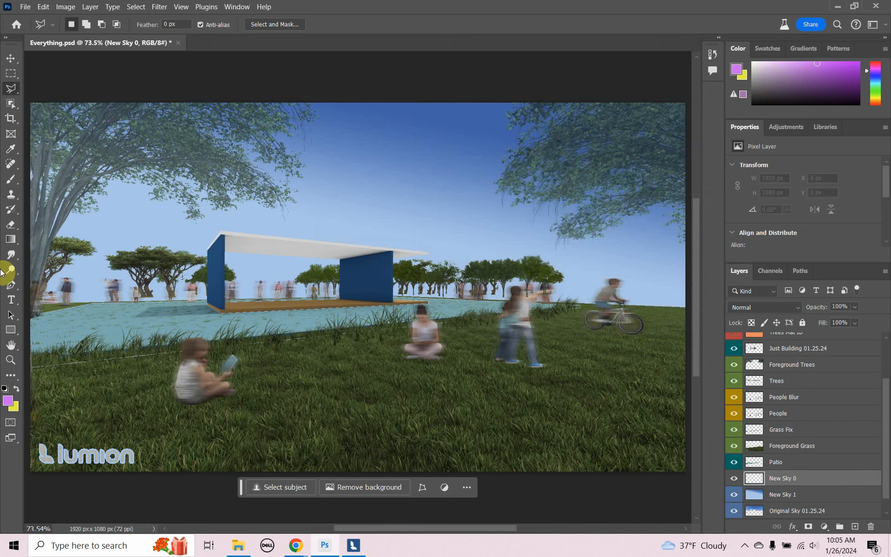
# - Fill the New Sky 0 layer with a vertical purple-to-yellow linear gradient running from the top of the sky down into the grass
pyautogui.click(10, 246)
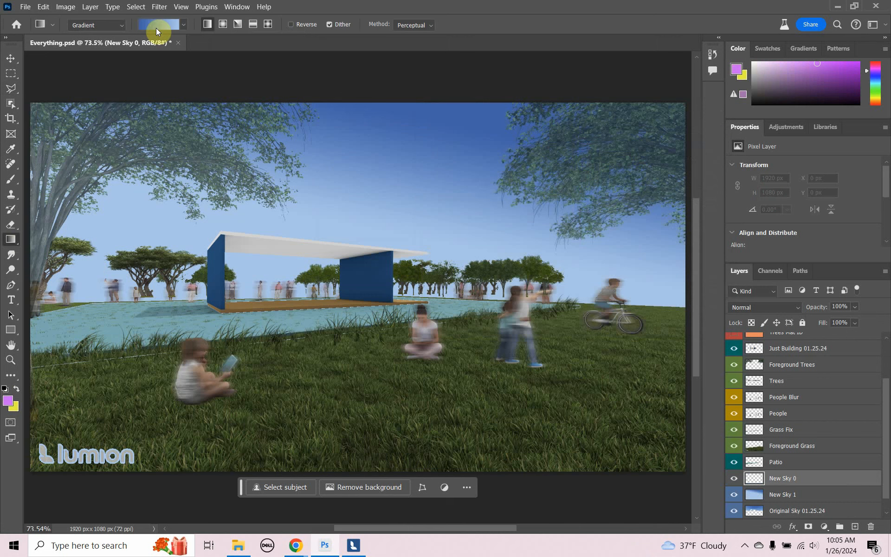
pyautogui.click(182, 26)
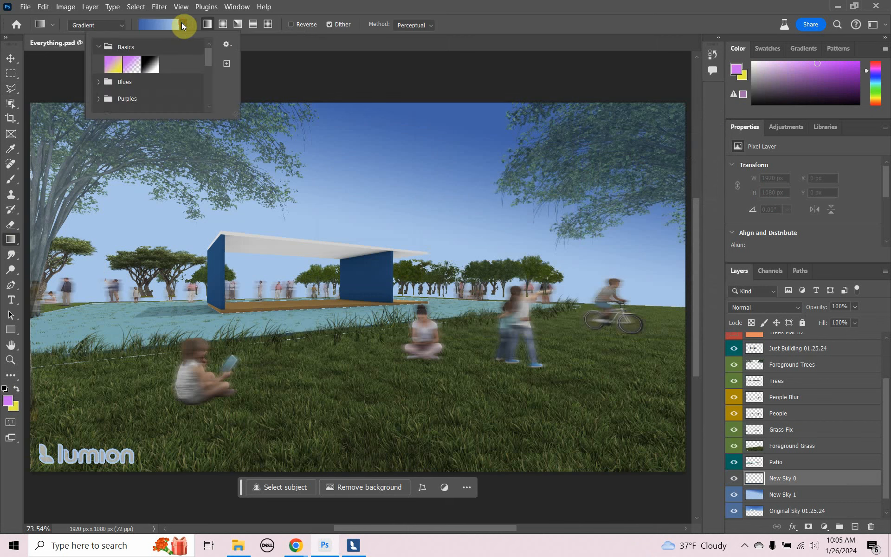
pyautogui.click(111, 65)
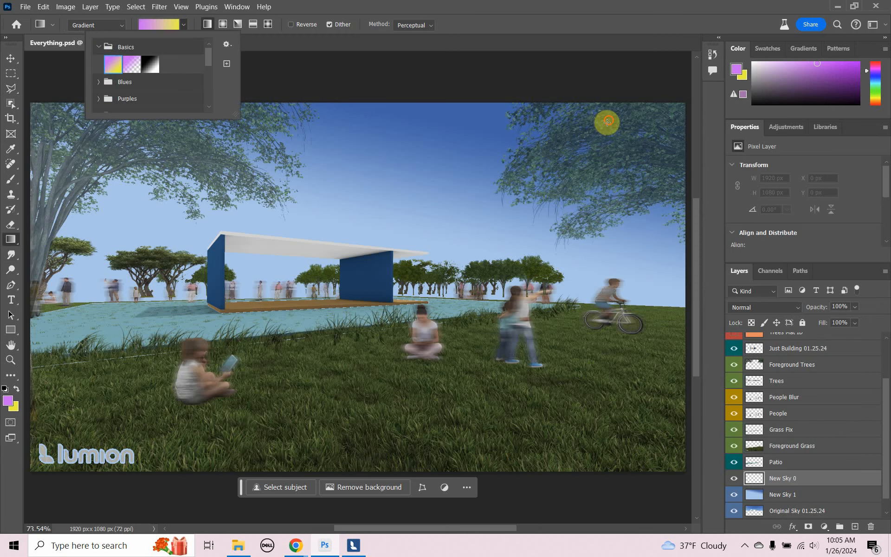
pyautogui.moveTo(608, 122); pyautogui.dragTo(124, 389)
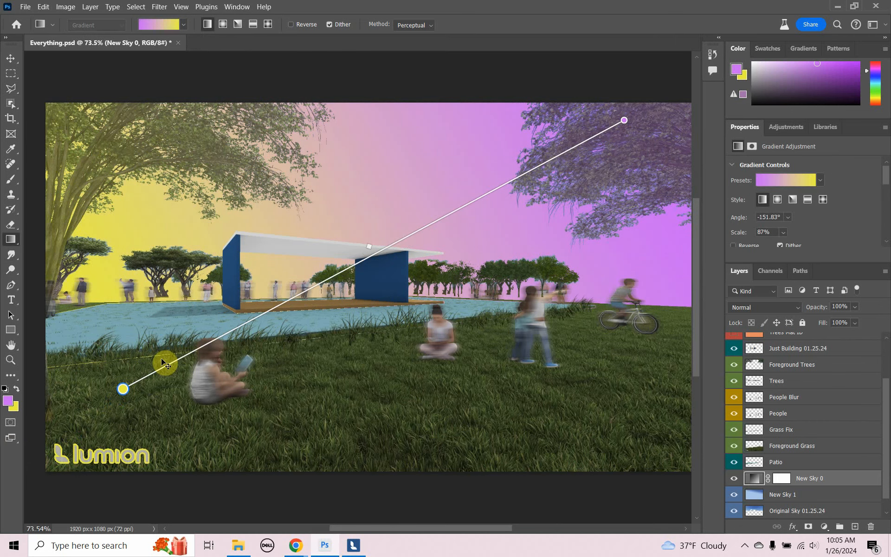
pyautogui.hotkey('ctrl', 'z')
pyautogui.moveTo(381, 105); pyautogui.dragTo(372, 376)
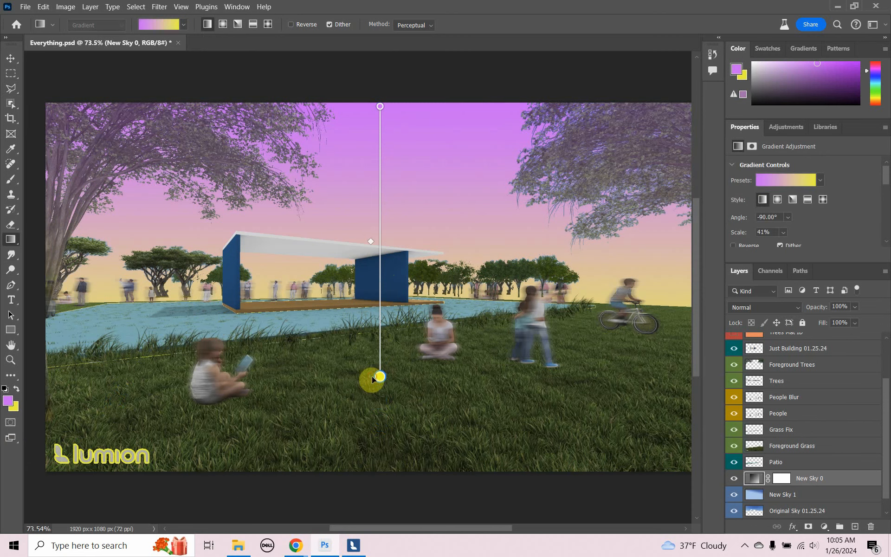
# - Rasterize the New Sky 0 gradient layer and delete its layer mask
pyautogui.rightClick(850, 482)
pyautogui.click(799, 222)
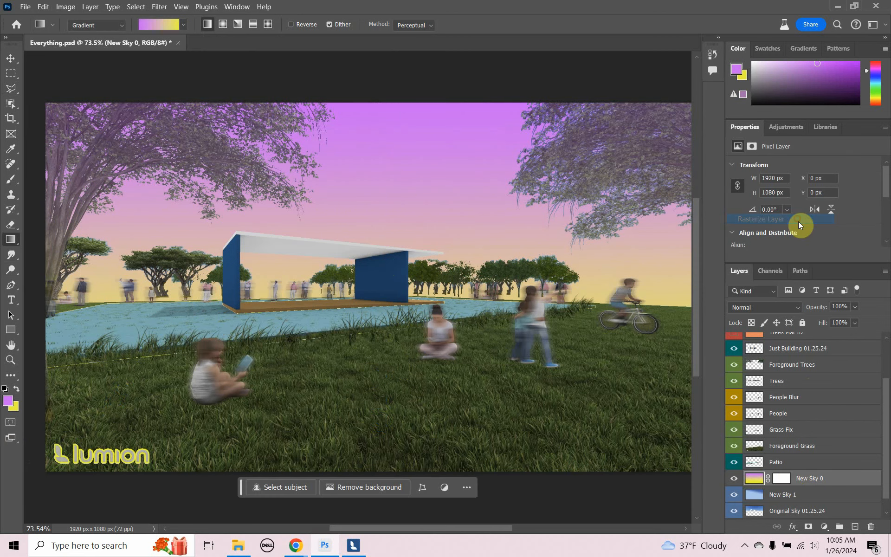
pyautogui.rightClick(783, 478)
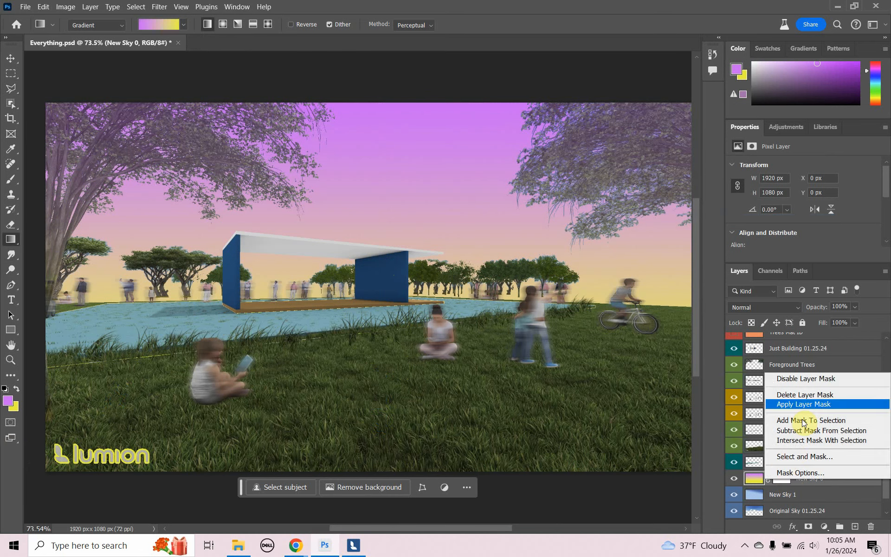
pyautogui.click(805, 395)
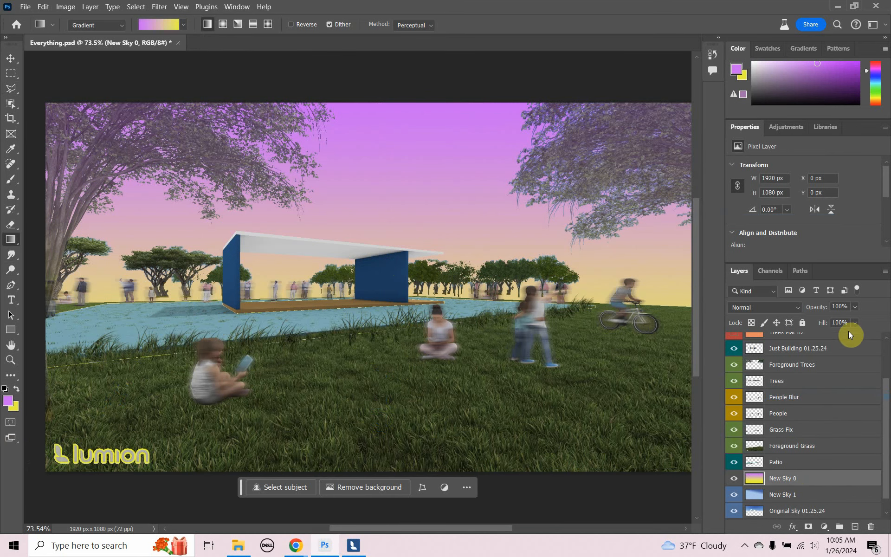
# - Set the New Sky 0 layer's opacity to 60% and label the layer blue
pyautogui.click(854, 307)
pyautogui.moveTo(858, 323); pyautogui.dragTo(850, 323)
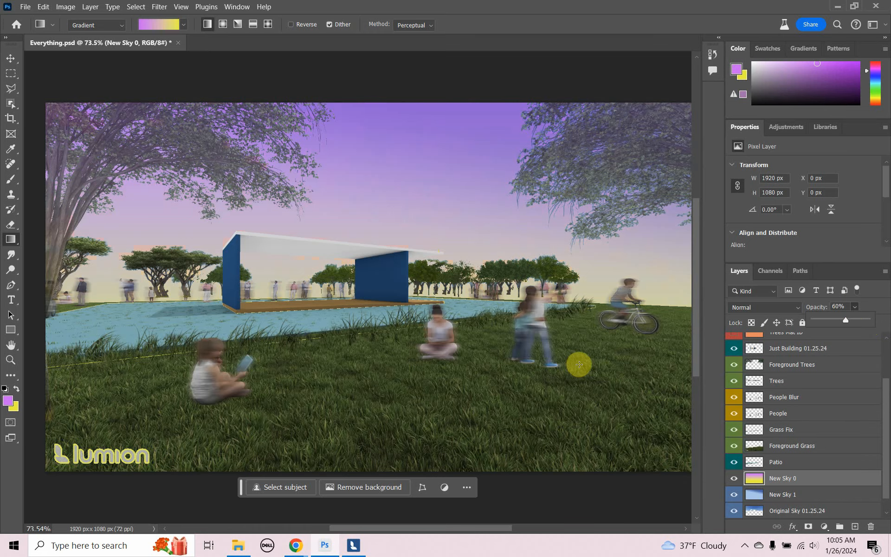
pyautogui.hotkey('ctrl', 'o')
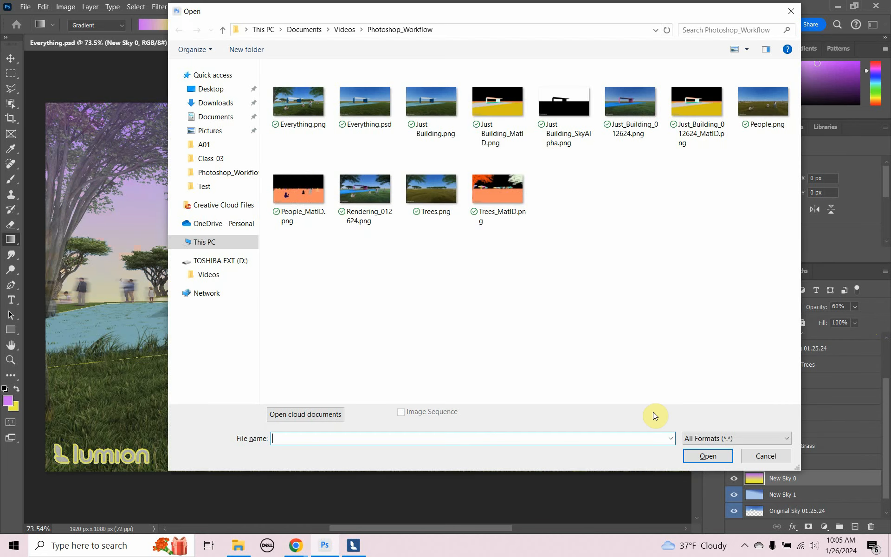
pyautogui.press('Escape')
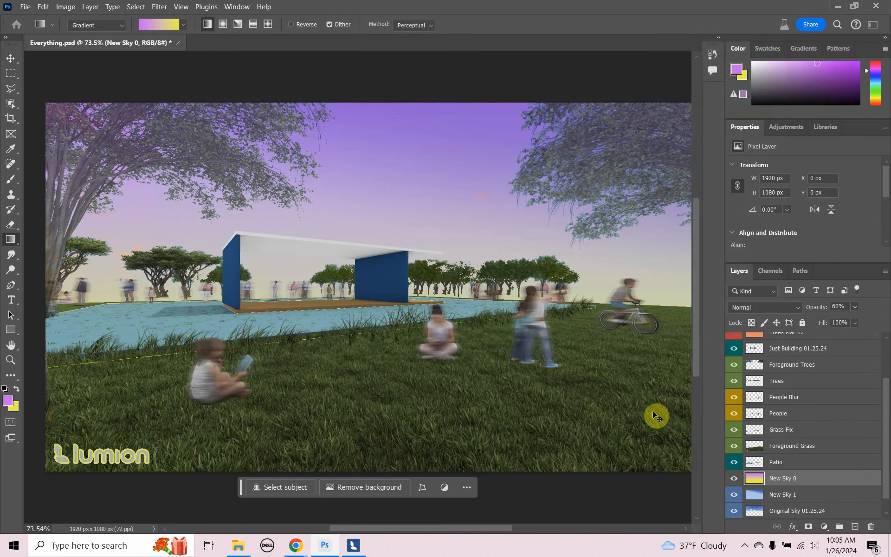
pyautogui.hscroll(1, 653, 411)
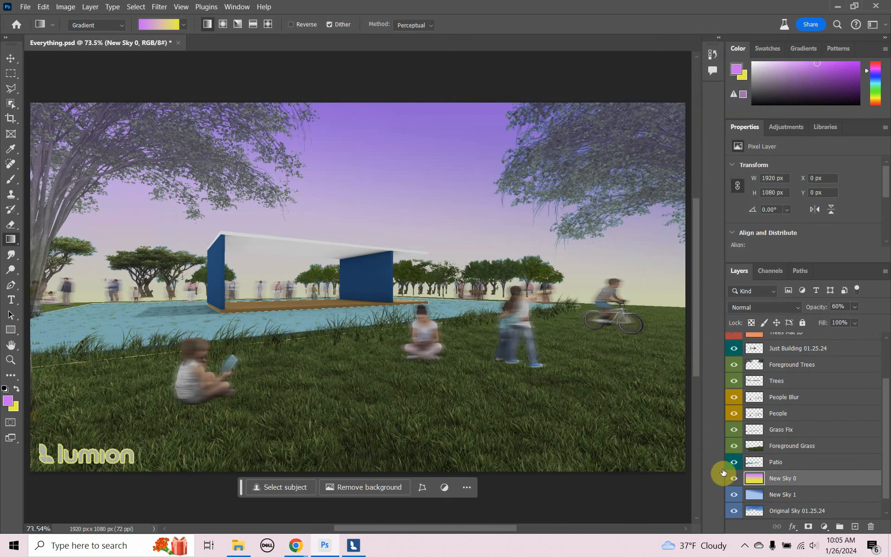
pyautogui.rightClick(731, 483)
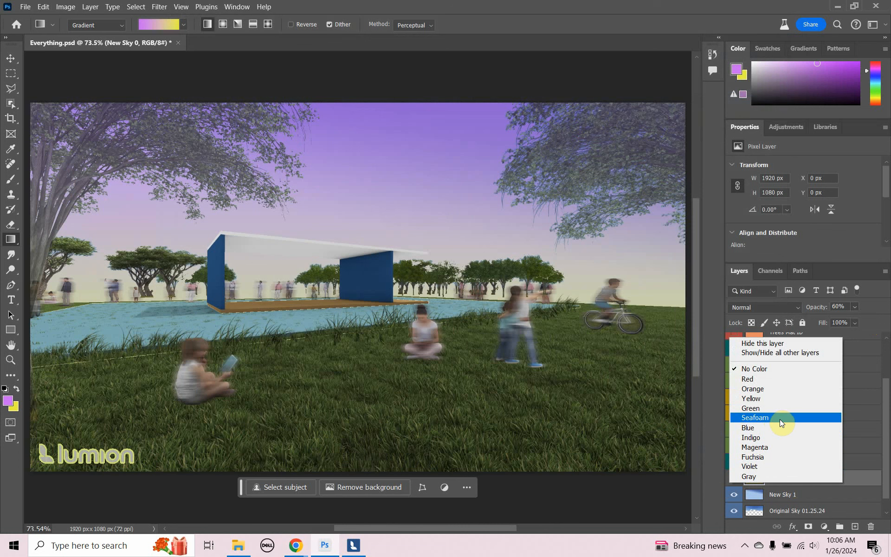
pyautogui.click(775, 427)
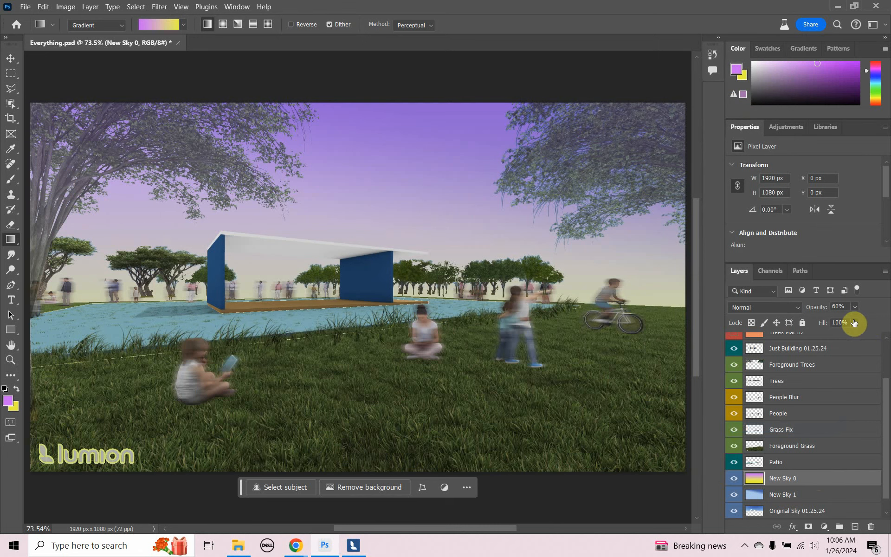
# - Render a 50-300mm Zoom lens flare at 100% brightness on the New Sky 1 layer, in the right part of the sky
pyautogui.click(821, 495)
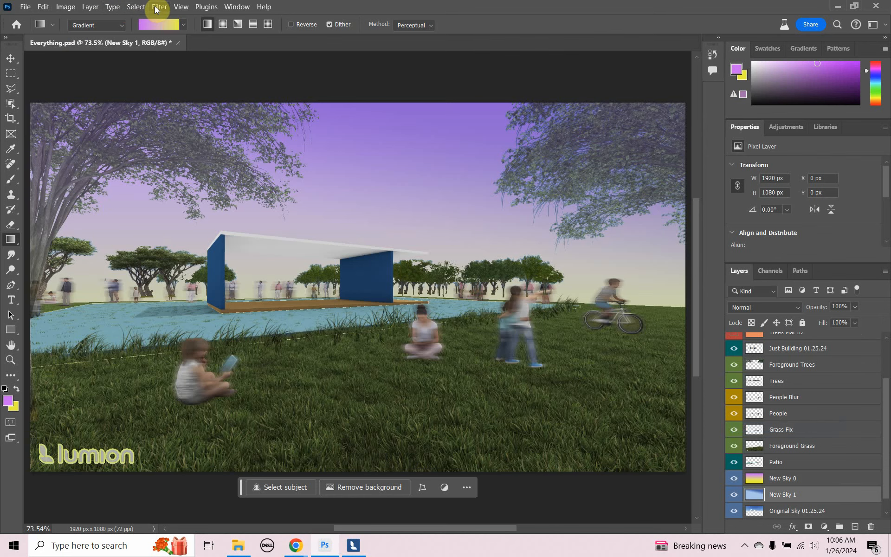
pyautogui.click(159, 7)
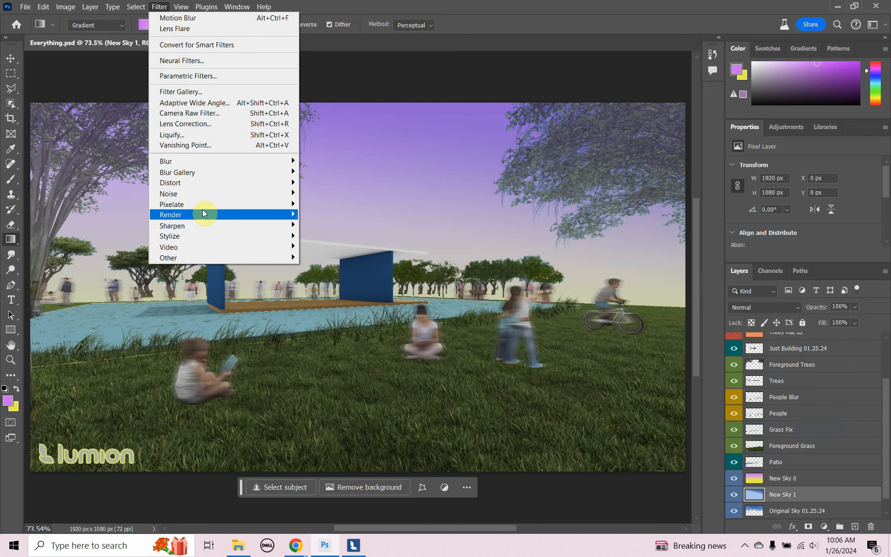
pyautogui.moveTo(203, 214)
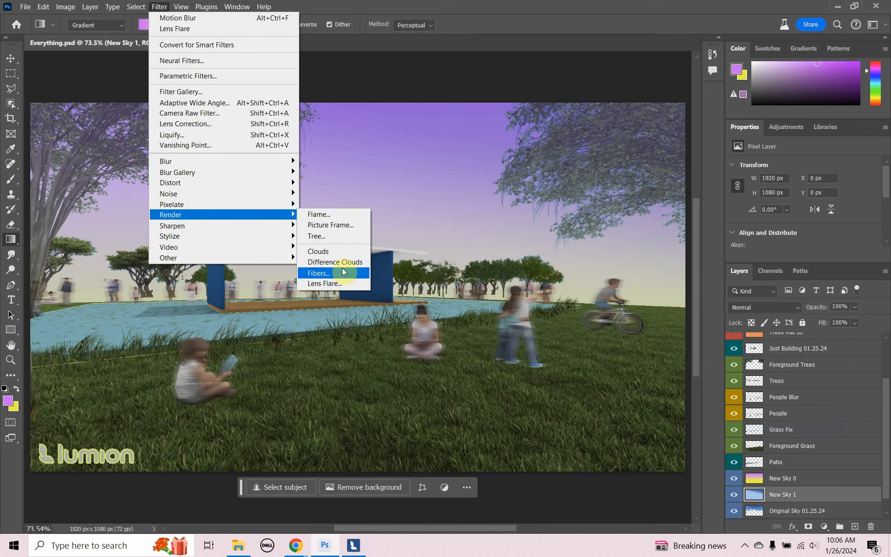
pyautogui.click(343, 281)
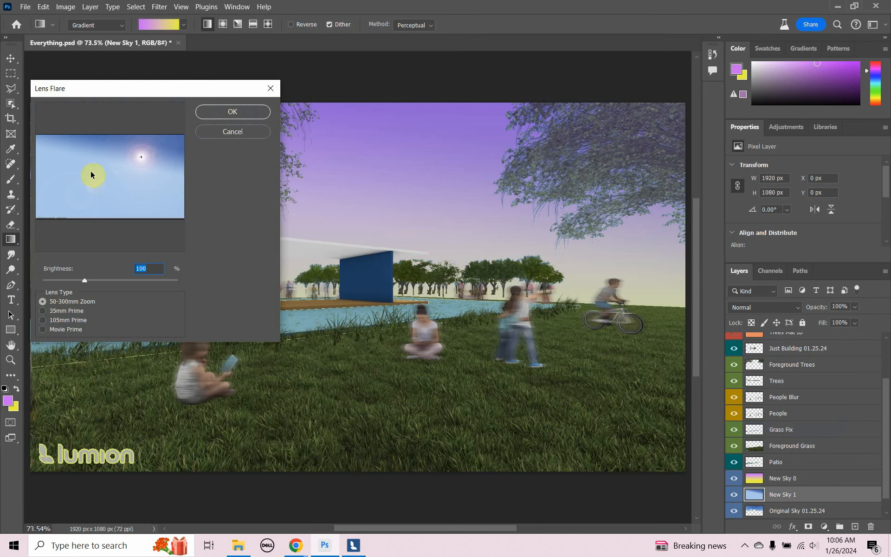
pyautogui.moveTo(113, 93); pyautogui.dragTo(128, 119)
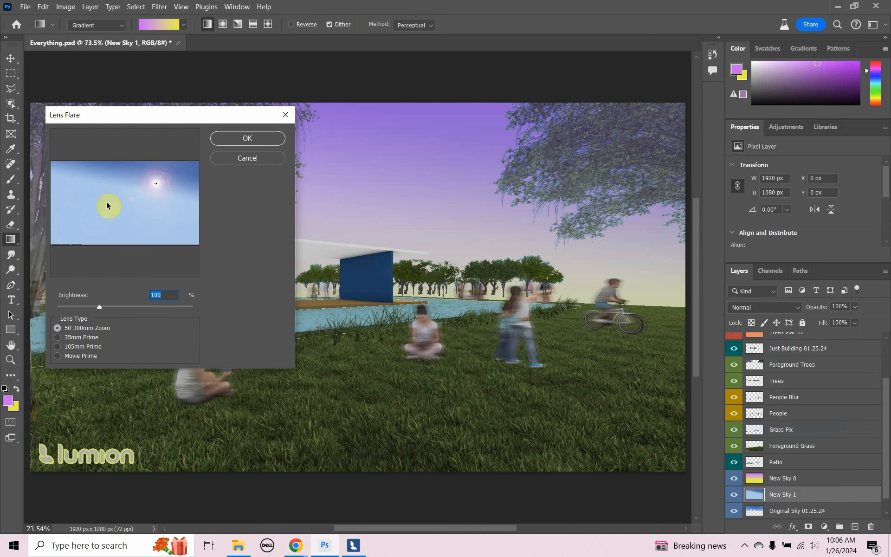
pyautogui.moveTo(160, 215); pyautogui.dragTo(103, 244)
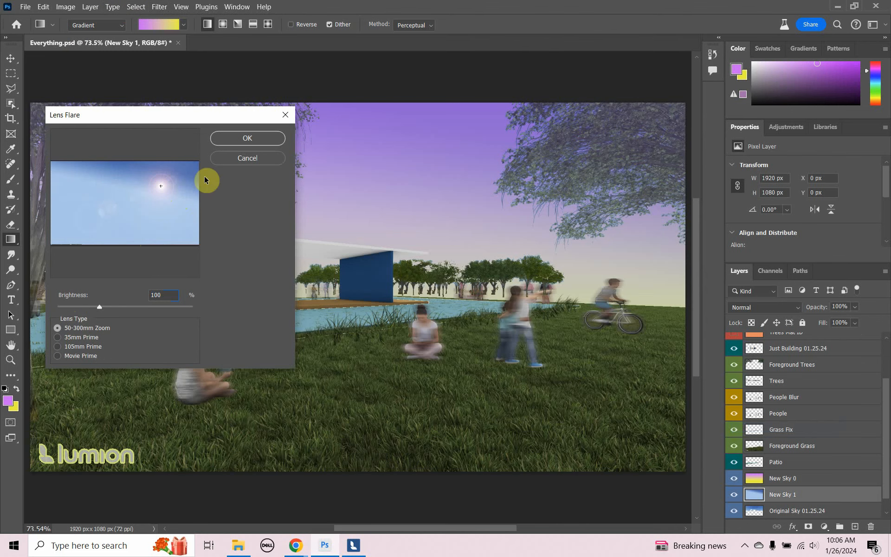
pyautogui.click(239, 140)
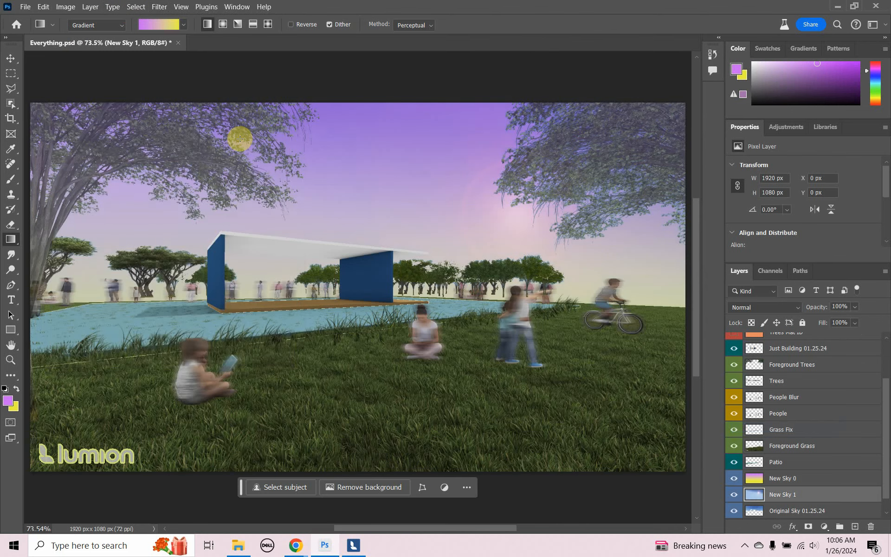
# - Briefly view the Trees Mat ID layer and make the Just Building Mat ID layer visible
pyautogui.click(733, 494)
pyautogui.scroll(3, 881, 412)
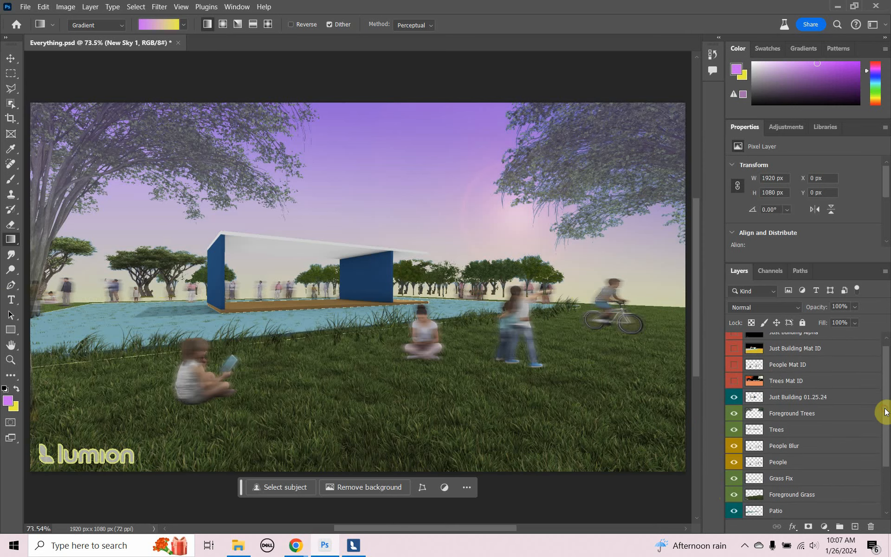
pyautogui.click(734, 389)
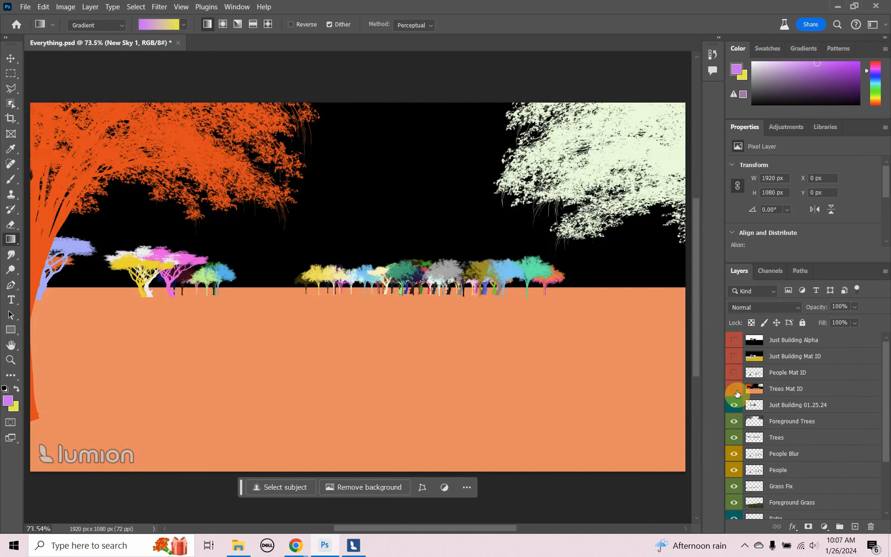
pyautogui.click(734, 389)
pyautogui.click(734, 357)
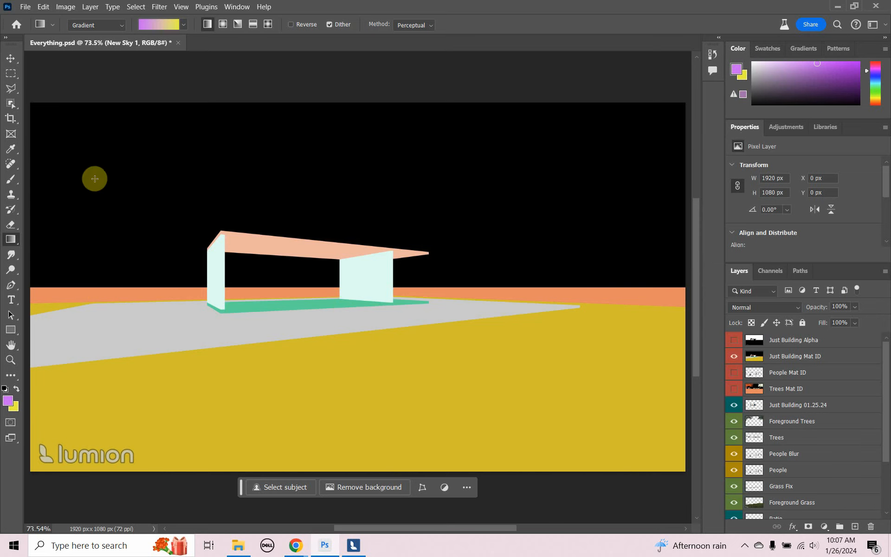
# - Copy the entire image from Just Building.png in the Photoshop_Workflow folder and close that file
pyautogui.click(26, 7)
pyautogui.click(30, 28)
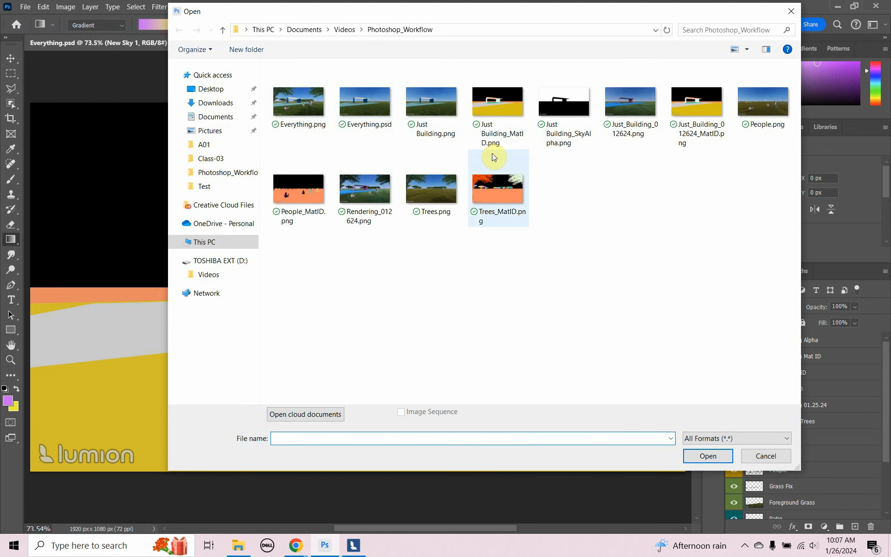
pyautogui.click(438, 110)
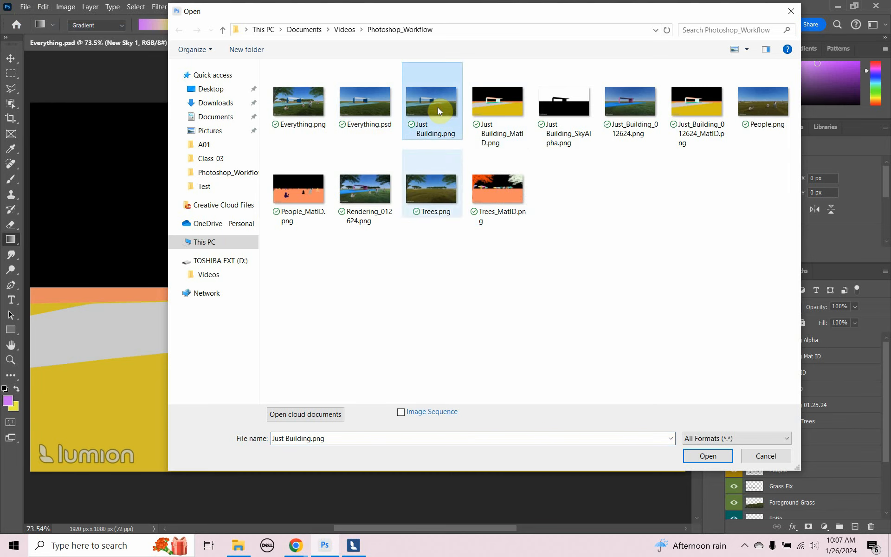
pyautogui.click(689, 455)
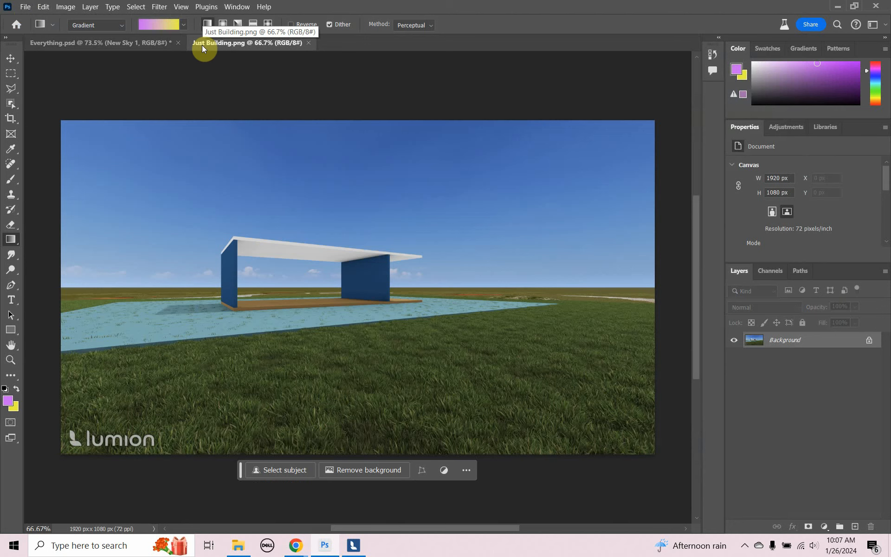
pyautogui.hotkey('ctrl', 'a')
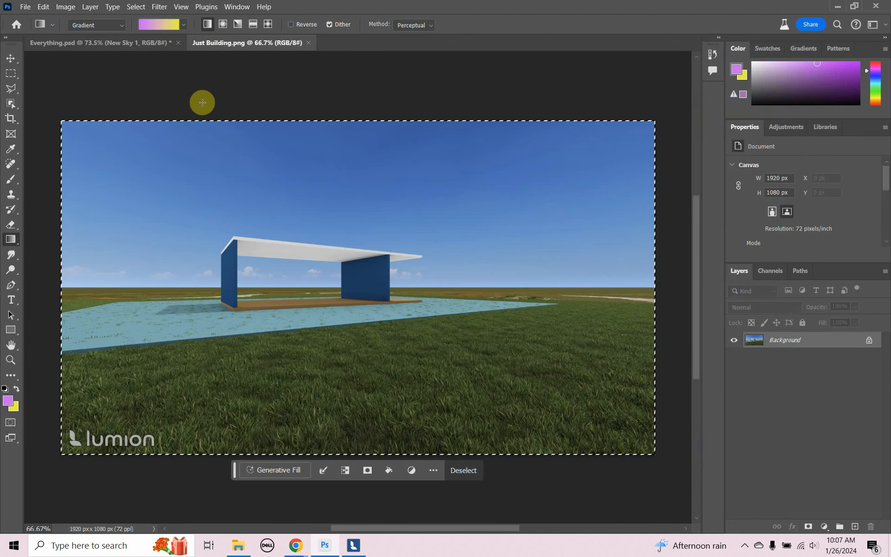
pyautogui.click(308, 44)
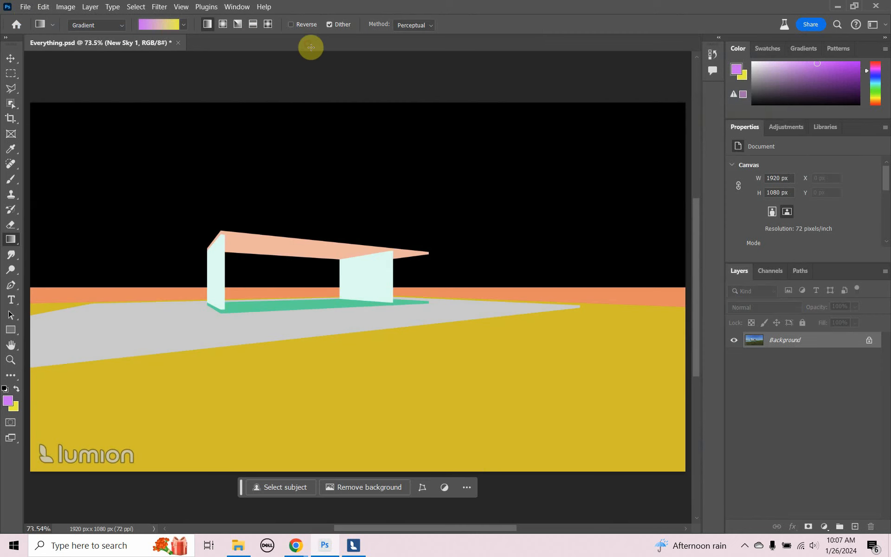
# - Paste the copied rendering as a new layer directly above Just Building 01.25.24 and hide it
pyautogui.hotkey('ctrl', 'v')
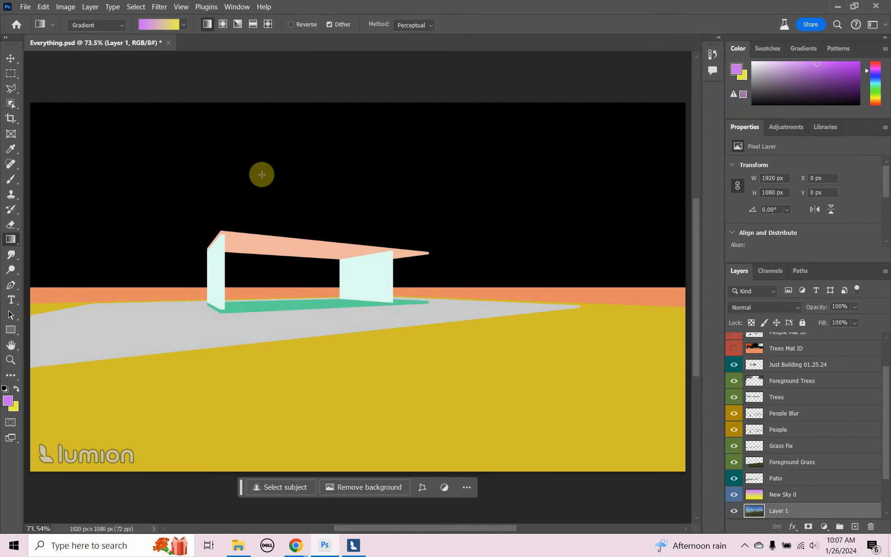
pyautogui.hotkey('ctrl', 'z')
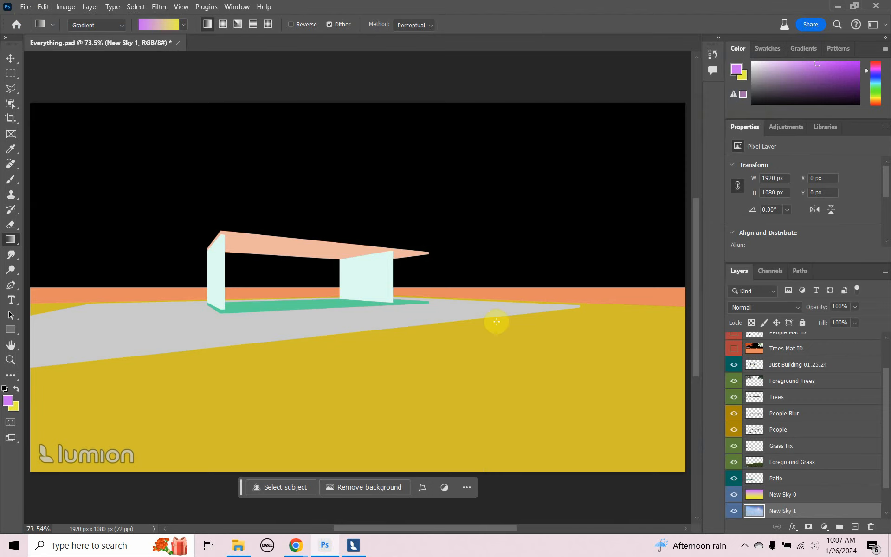
pyautogui.scroll(2, 601, 352)
pyautogui.scroll(-1, 645, 334)
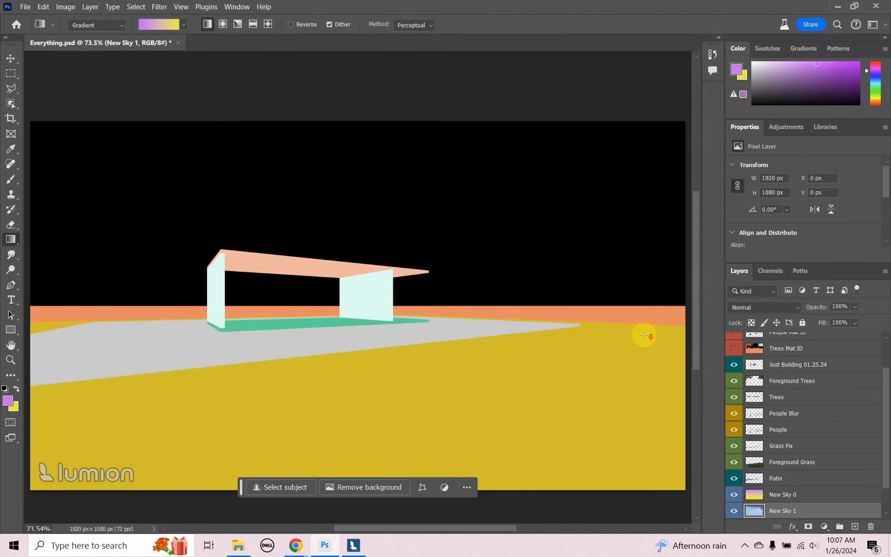
pyautogui.click(833, 367)
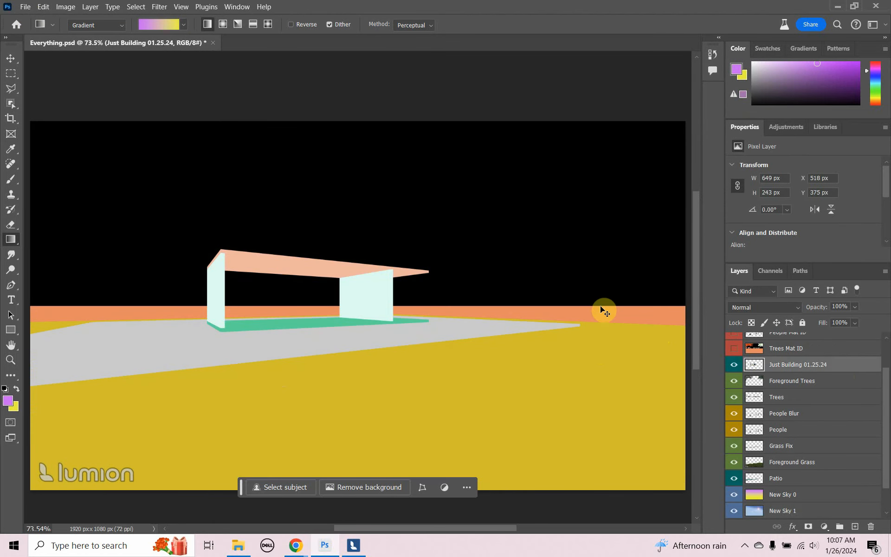
pyautogui.hotkey('ctrl', 'v')
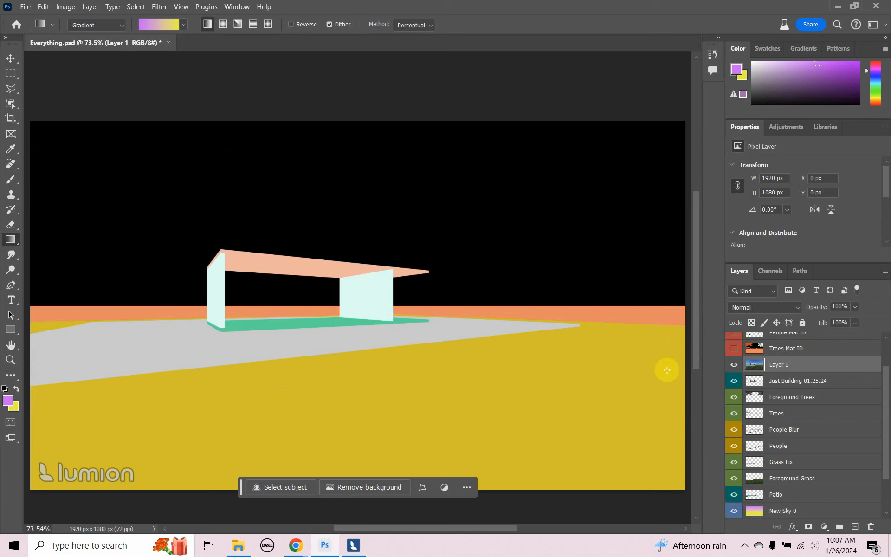
pyautogui.click(733, 365)
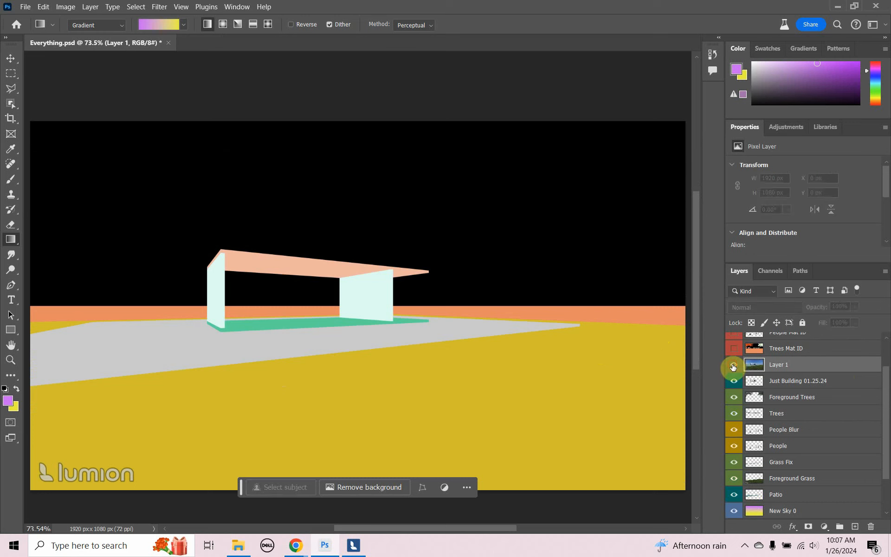
# - Make the pasted rendering layer visible and compare it with the Just Building Mat ID layer, leaving the Mat ID layer shown
pyautogui.click(734, 364)
pyautogui.scroll(2, 808, 385)
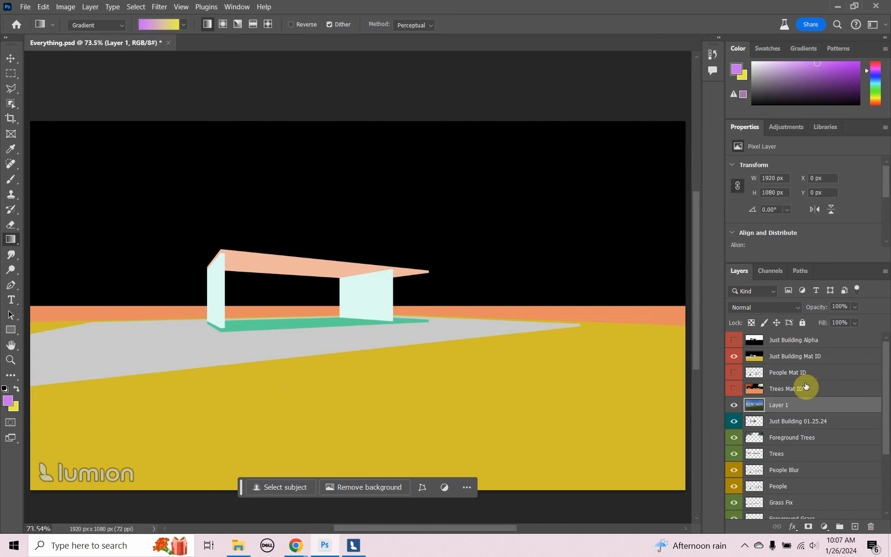
pyautogui.click(735, 357)
pyautogui.click(734, 356)
pyautogui.click(734, 356)
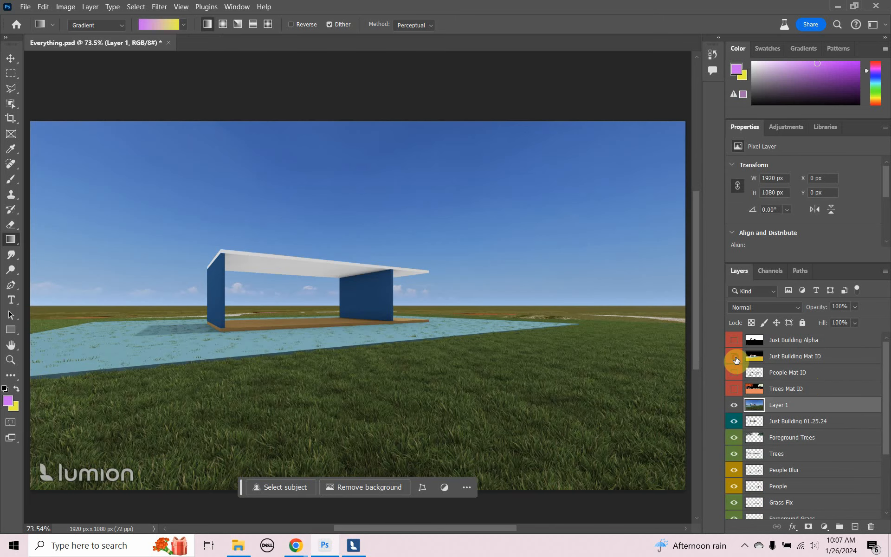
pyautogui.click(734, 356)
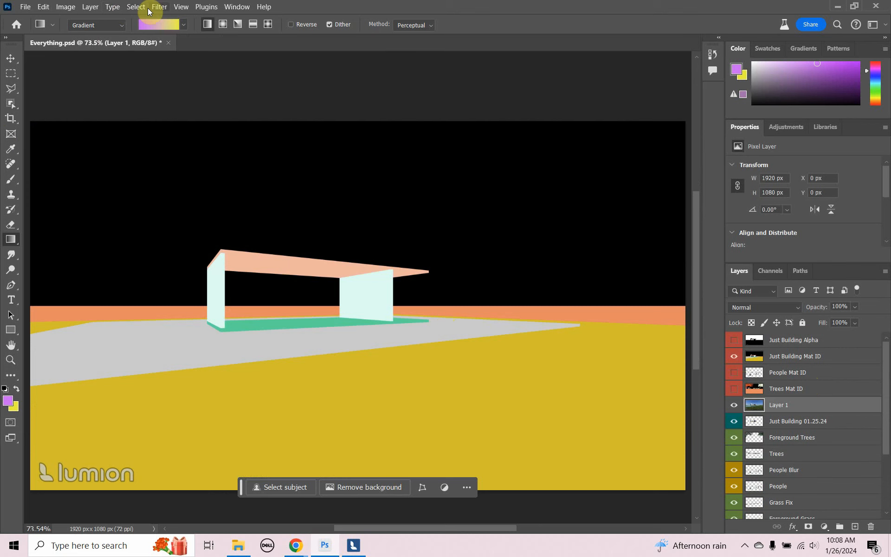
# - Select the orange background band of the Just Building Mat ID layer by Color Range with fuzziness 0, and invert the selection
pyautogui.click(136, 7)
pyautogui.click(147, 115)
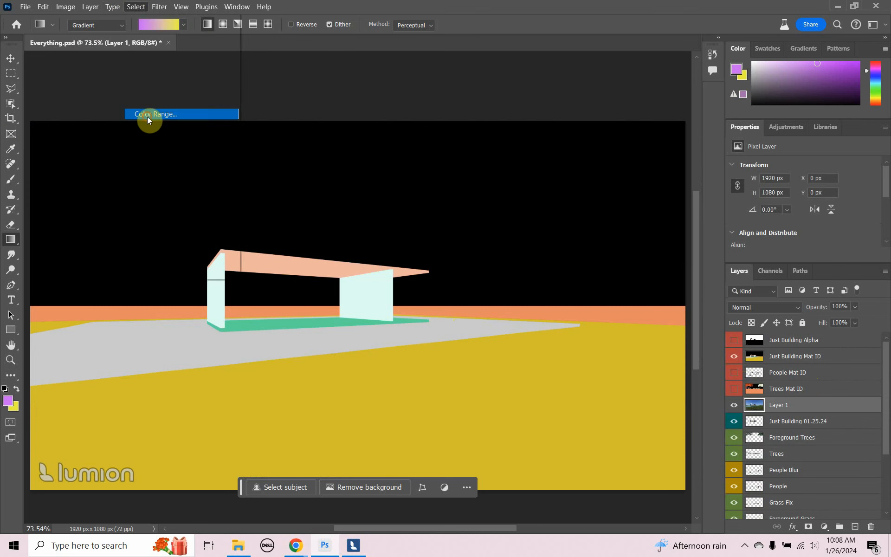
pyautogui.click(413, 307)
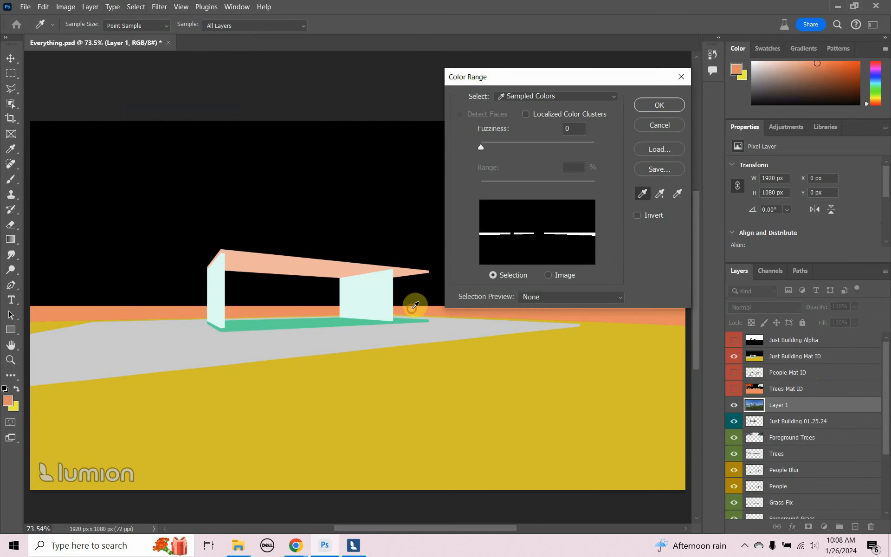
pyautogui.click(654, 105)
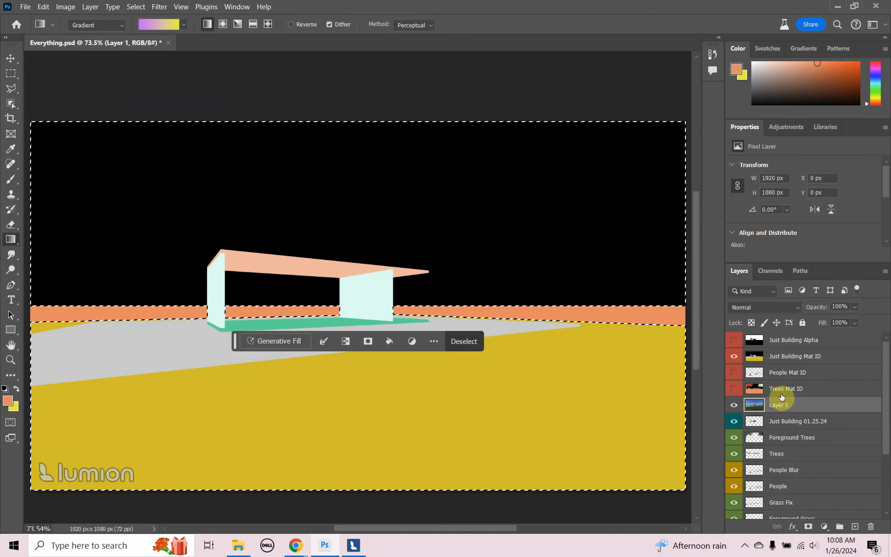
# - Hide the Just Building Mat ID layer, delete everything outside the background band from the pasted rendering layer, and clear the selection
pyautogui.click(734, 357)
pyautogui.press('Delete')
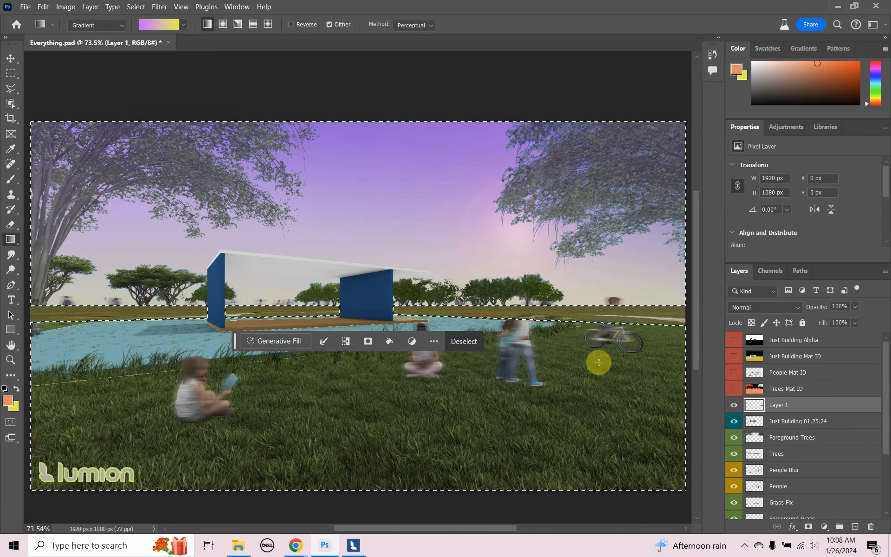
pyautogui.hotkey('ctrl', 'shift', 'i')
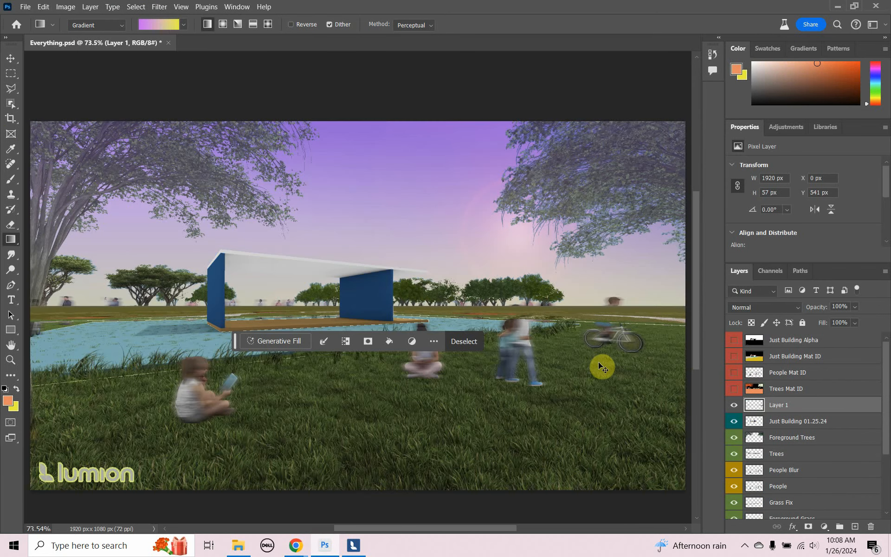
# - Rename Layer 1 as Grass Background and give it the Seafoam color label
pyautogui.doubleClick(785, 405)
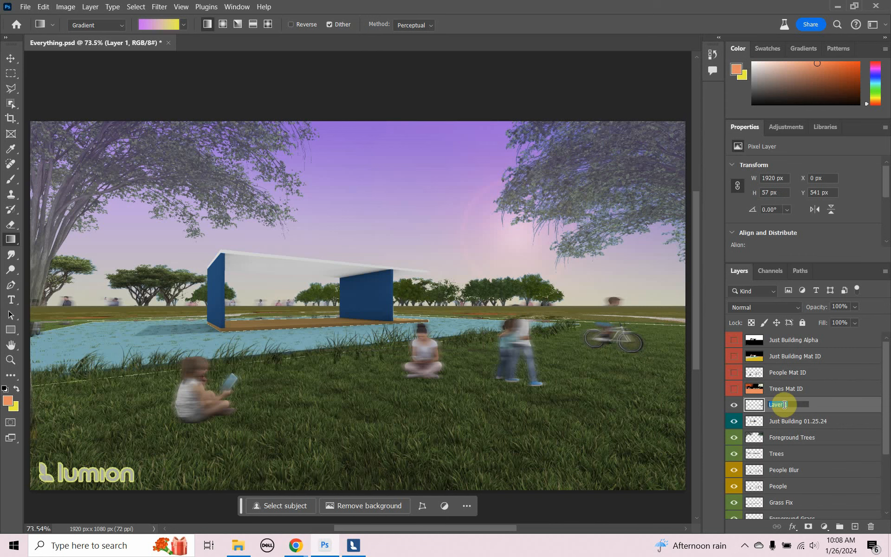
pyautogui.write('Grass Background')
pyautogui.press('Return')
pyautogui.rightClick(732, 414)
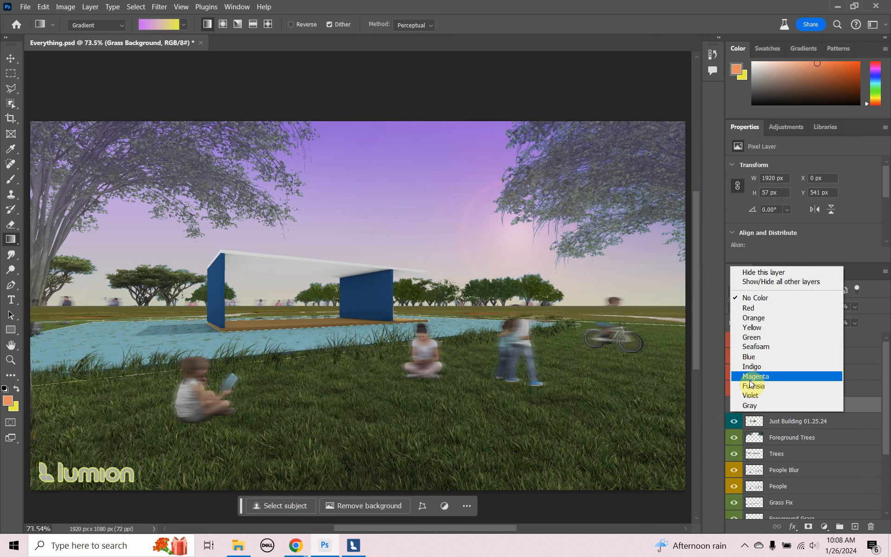
pyautogui.click(764, 346)
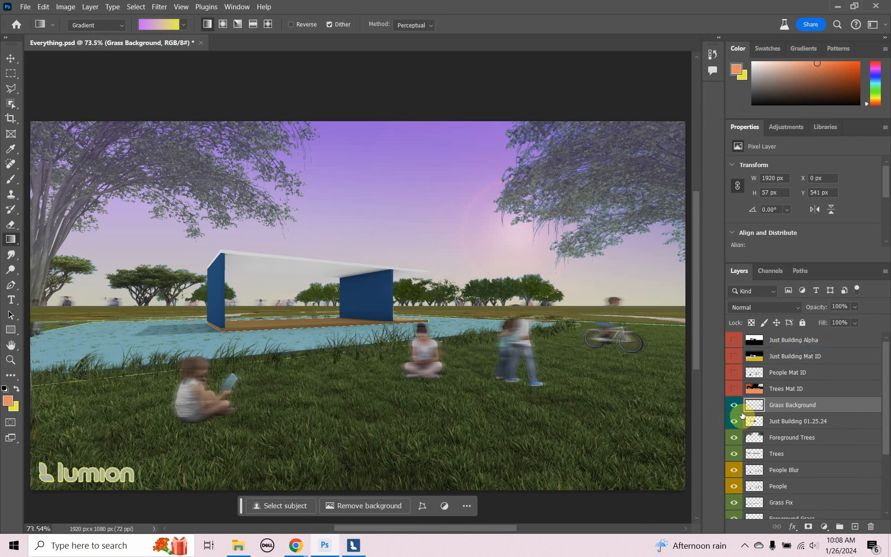
# - Move the Grass Background layer between People and Grass Fix, and compare the scene with and without it
pyautogui.moveTo(789, 405); pyautogui.dragTo(822, 495)
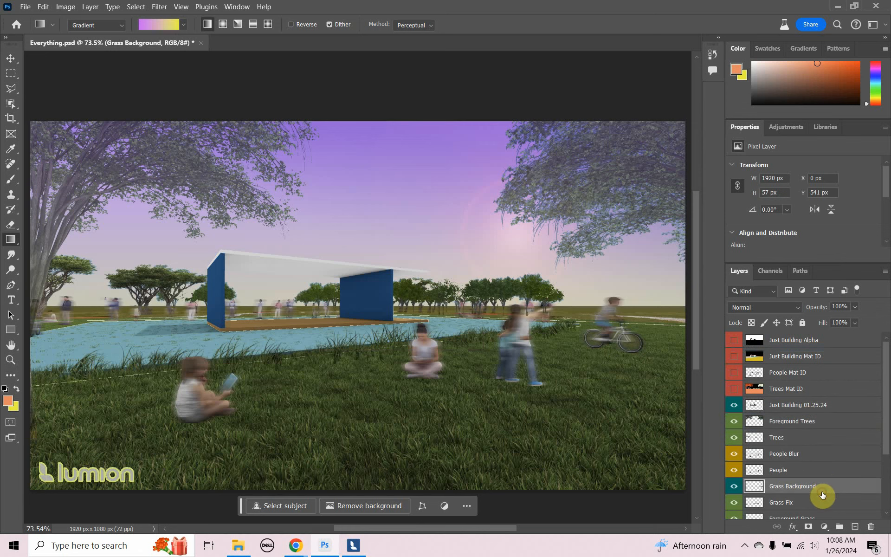
pyautogui.click(735, 490)
pyautogui.click(734, 490)
pyautogui.click(735, 490)
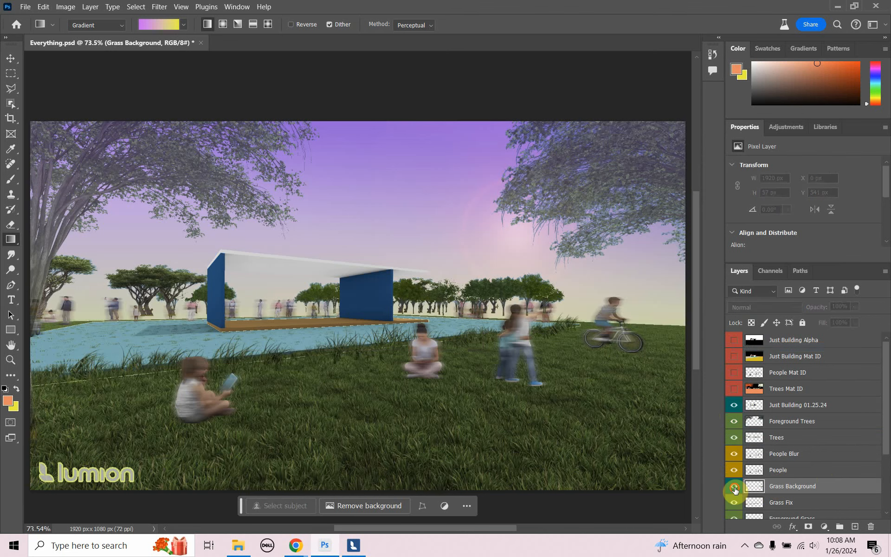
pyautogui.click(735, 491)
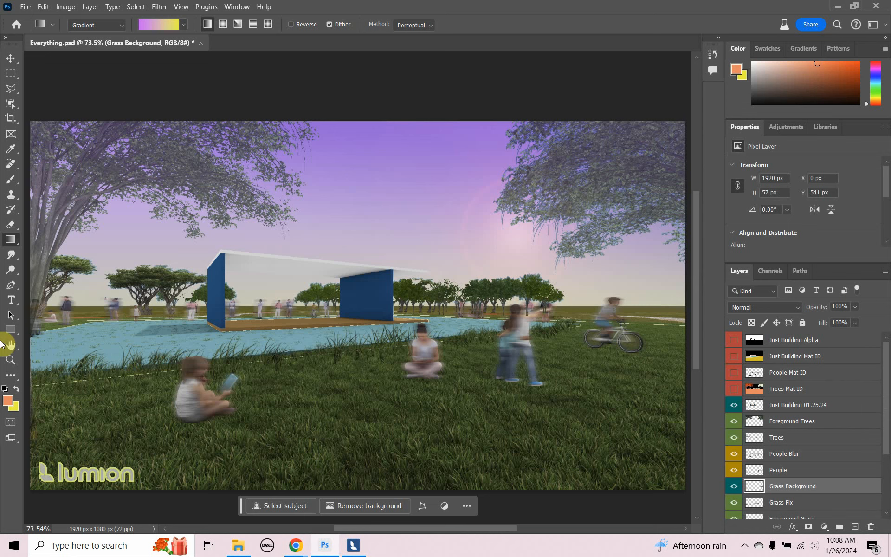
# - Try the Grass Fix layer directly above Just Building 01.25.24 and check its effect on the seam at the grass edge
pyautogui.click(10, 360)
pyautogui.moveTo(44, 361); pyautogui.dragTo(14, 344)
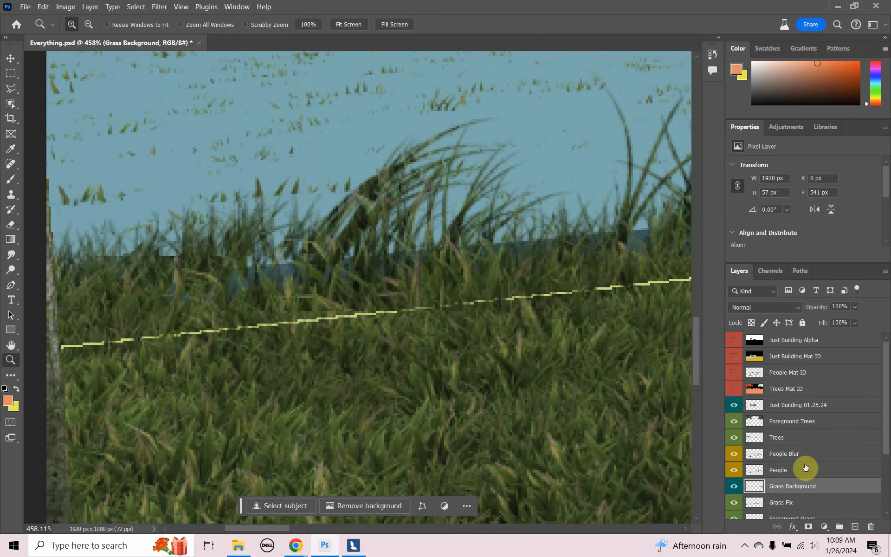
pyautogui.moveTo(885, 447); pyautogui.dragTo(887, 469)
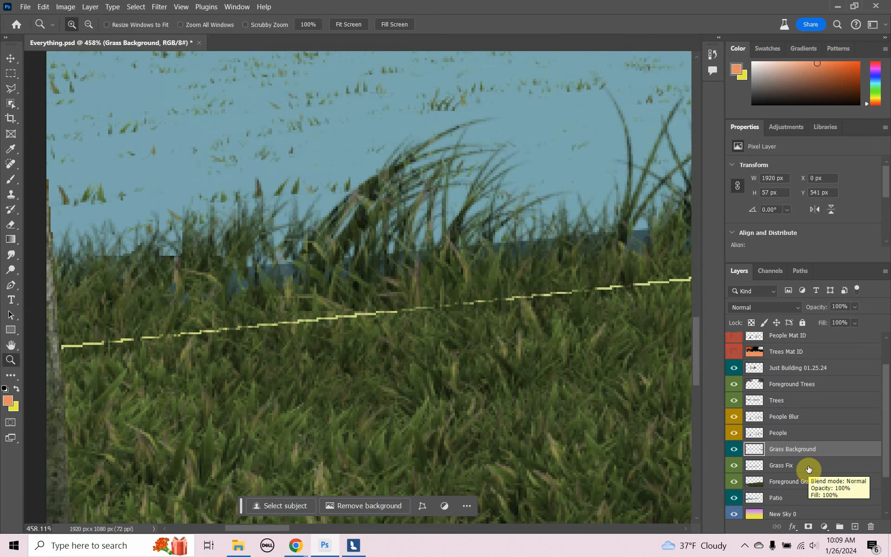
pyautogui.moveTo(809, 469); pyautogui.dragTo(814, 368)
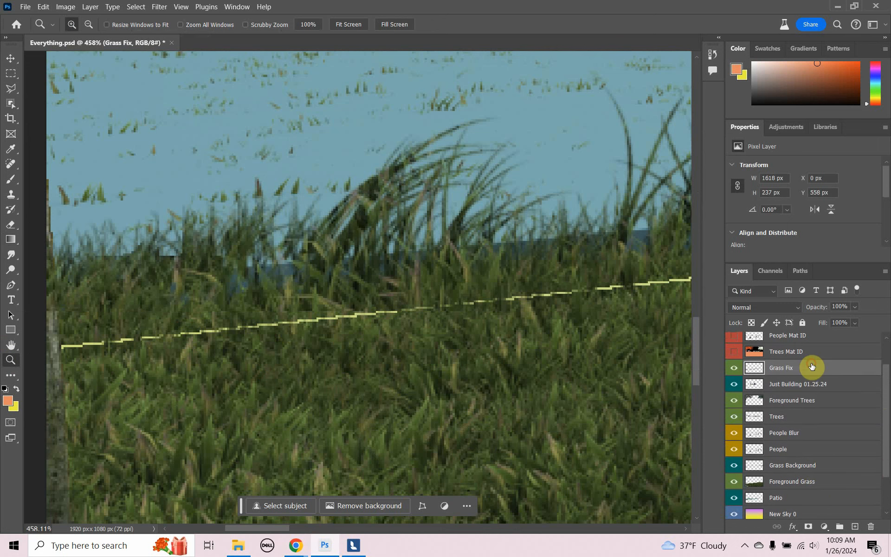
pyautogui.click(734, 368)
pyautogui.click(735, 368)
pyautogui.hotkey('ctrl', '0')
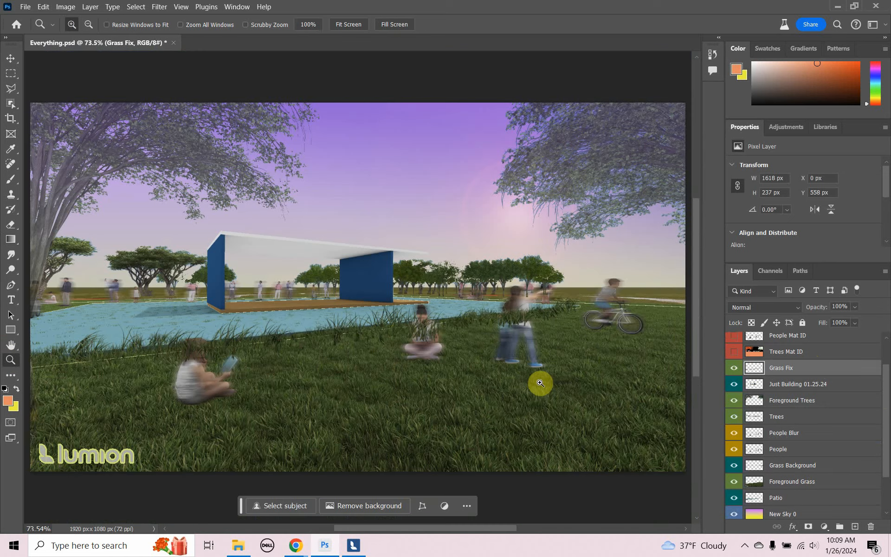
# - Compare the scene without the Grass Fix layer, and move that layer between People and Grass Background
pyautogui.click(734, 369)
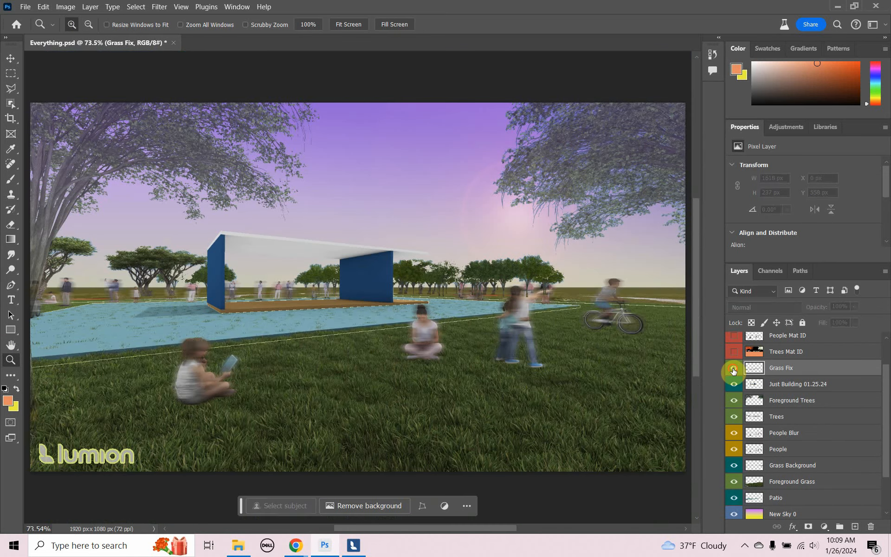
pyautogui.click(734, 368)
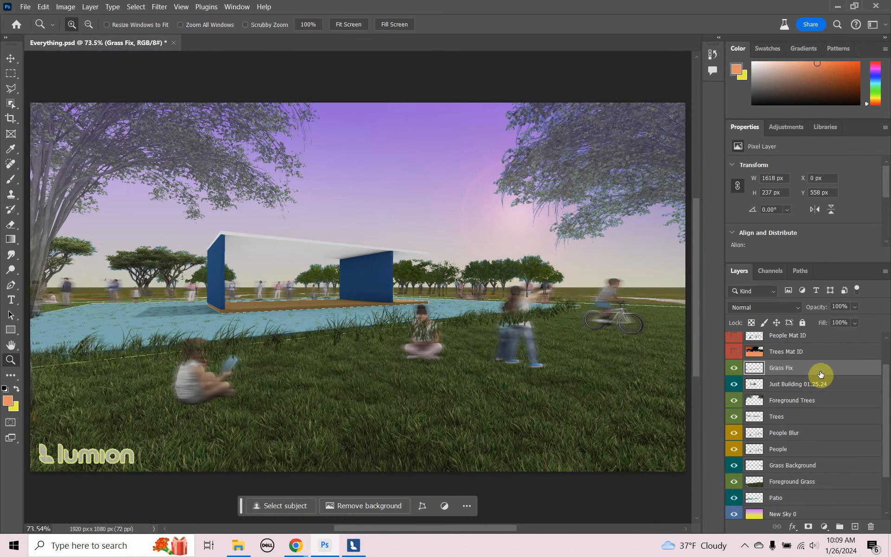
pyautogui.moveTo(817, 372); pyautogui.dragTo(822, 453)
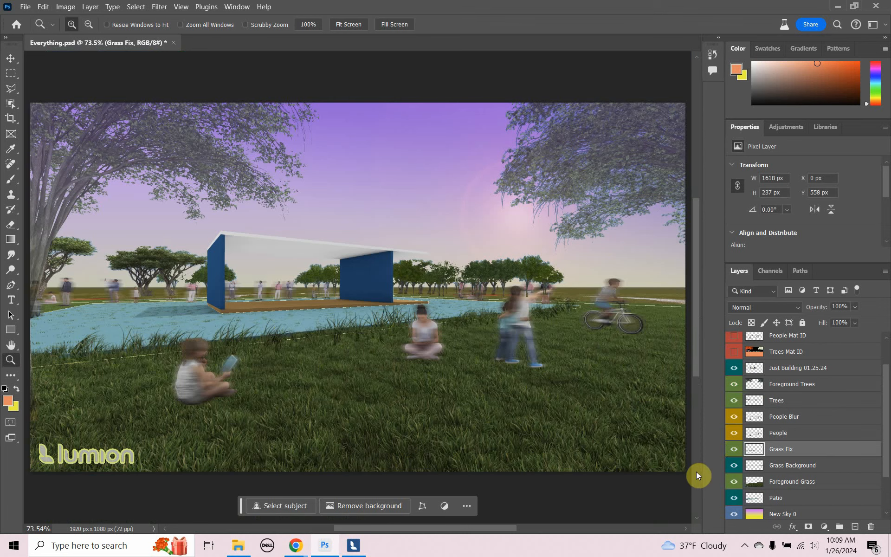
# - Check the contribution of the Foreground Grass, Just Building 01.25.24, Foreground Trees and Trees layers by briefly hiding each one
pyautogui.click(734, 483)
pyautogui.click(734, 482)
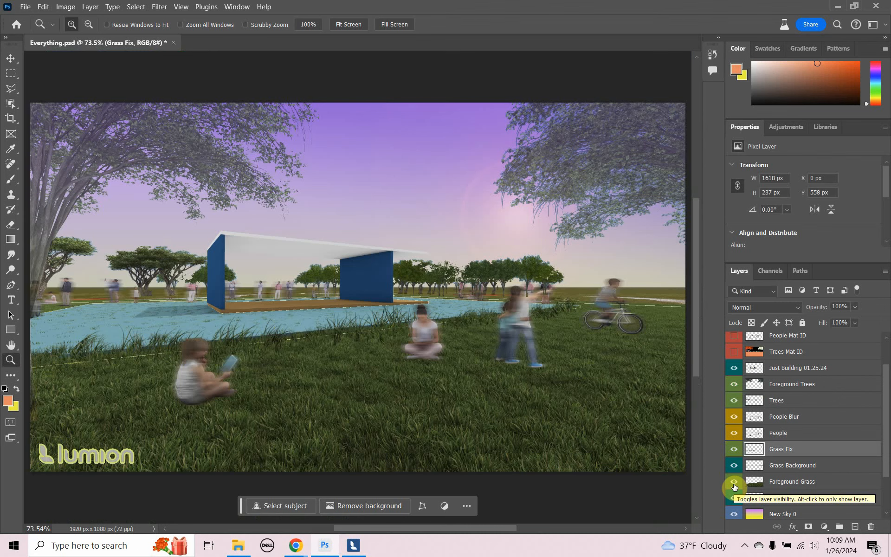
pyautogui.click(734, 370)
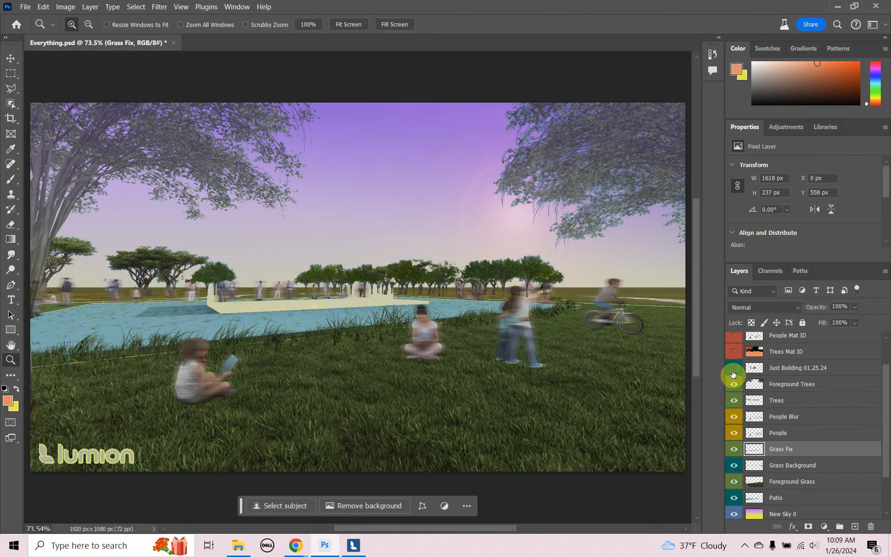
pyautogui.click(733, 370)
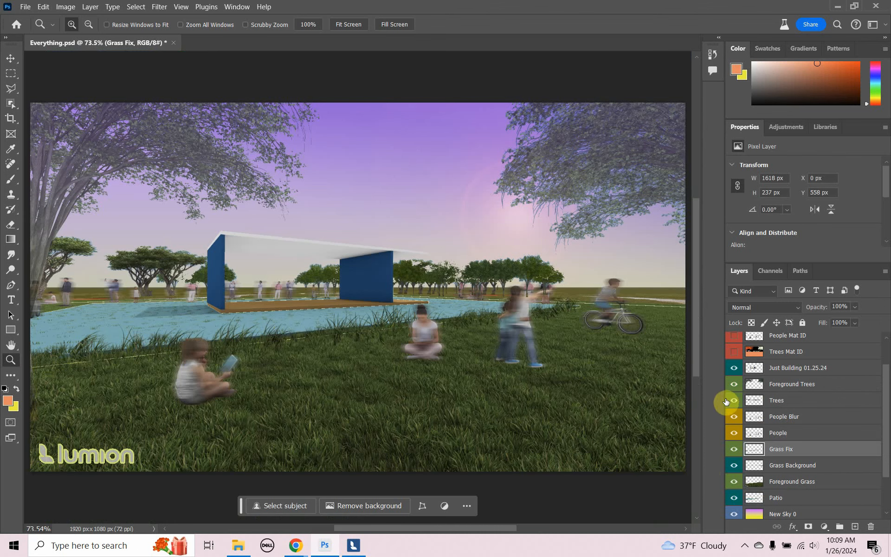
pyautogui.click(734, 386)
pyautogui.click(735, 386)
pyautogui.click(734, 402)
pyautogui.click(734, 403)
pyautogui.scroll(-3, 734, 424)
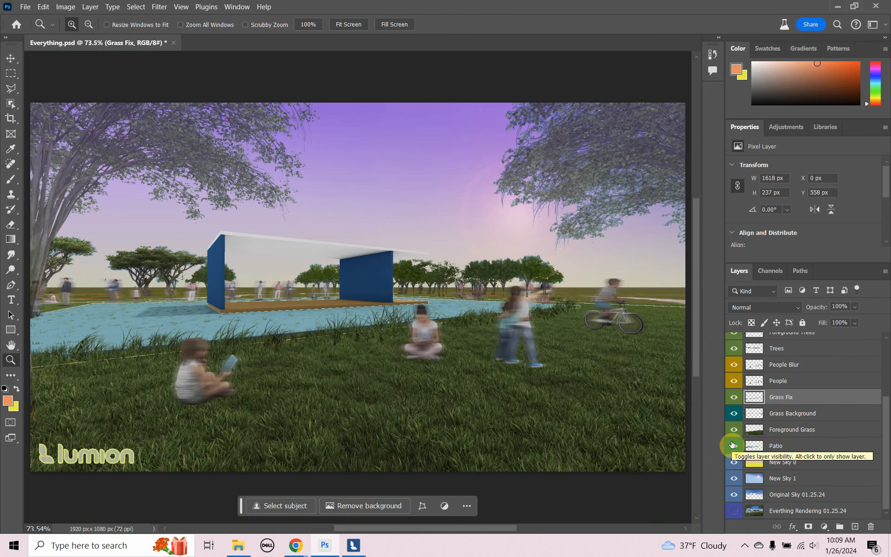
# - Compare the scene with and without the Foreground Grass layer, leaving it visible
pyautogui.click(733, 430)
pyautogui.click(733, 430)
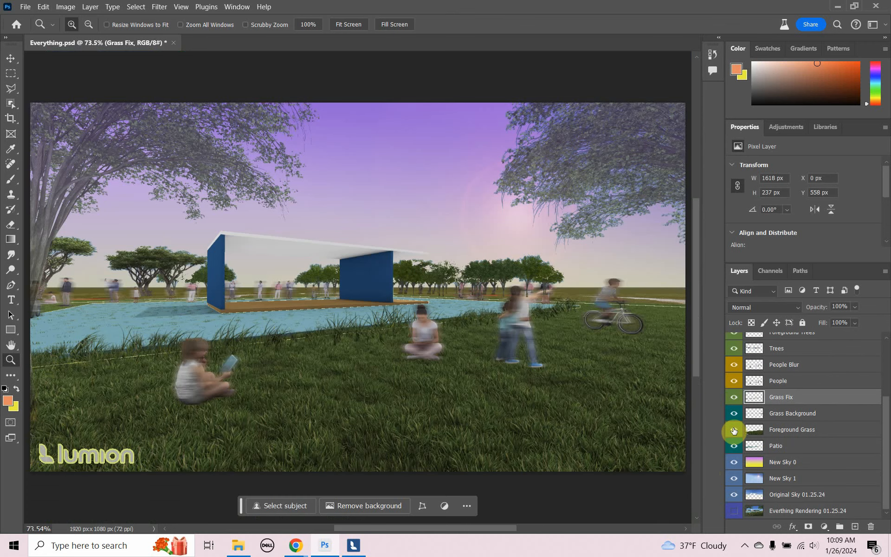
pyautogui.click(734, 430)
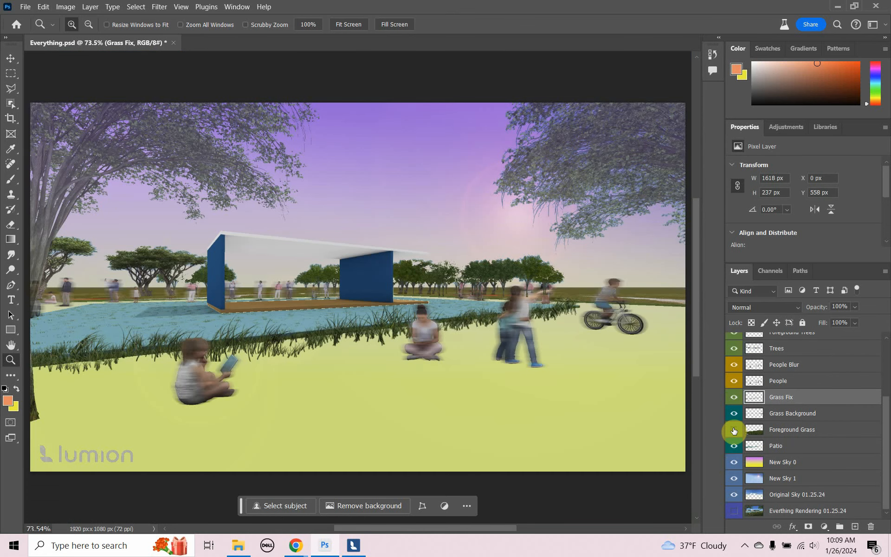
pyautogui.click(734, 431)
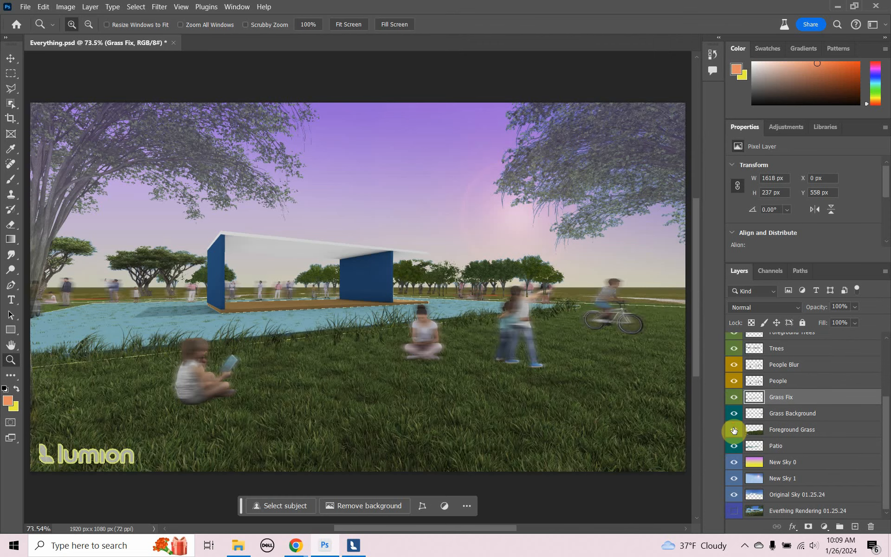
pyautogui.click(734, 431)
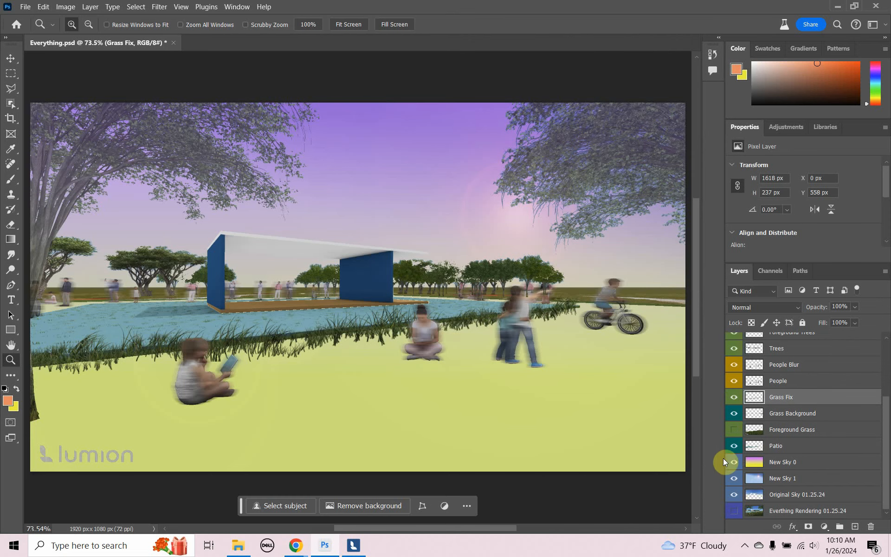
pyautogui.click(734, 430)
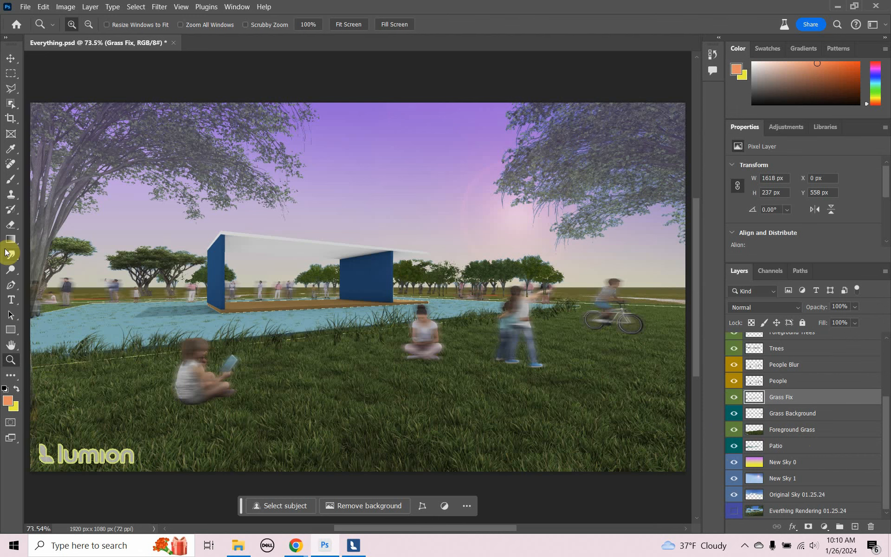
# - Clone grass over the yellow seam along the lawn's far edge on the Grass Fix layer with a 117 px grass brush, and save the file
pyautogui.click(11, 195)
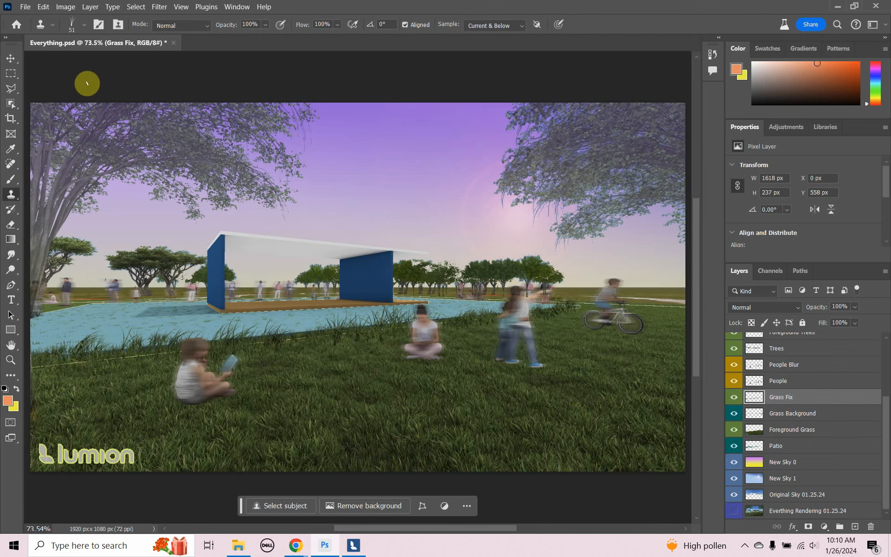
pyautogui.click(84, 25)
pyautogui.moveTo(82, 61); pyautogui.dragTo(105, 62)
pyautogui.click(81, 370)
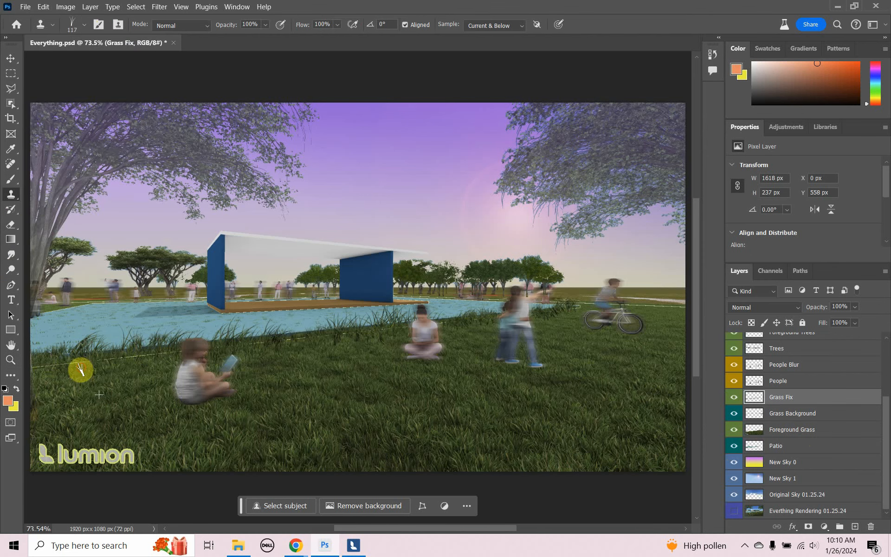
pyautogui.click(66, 364)
pyautogui.moveTo(66, 364)
pyautogui.mouseDown()
pyautogui.moveTo(109, 393)
pyautogui.moveTo(40, 393)
pyautogui.moveTo(78, 397)
pyautogui.moveTo(57, 398)
pyautogui.moveTo(188, 379)
pyautogui.moveTo(154, 358)
pyautogui.moveTo(182, 353)
pyautogui.moveTo(69, 362)
pyautogui.moveTo(139, 371)
pyautogui.moveTo(216, 361)
pyautogui.moveTo(256, 341)
pyautogui.moveTo(315, 349)
pyautogui.moveTo(246, 346)
pyautogui.moveTo(280, 353)
pyautogui.moveTo(304, 342)
pyautogui.moveTo(287, 345)
pyautogui.moveTo(406, 330)
pyautogui.moveTo(391, 334)
pyautogui.moveTo(419, 357)
pyautogui.moveTo(540, 349)
pyautogui.moveTo(584, 334)
pyautogui.moveTo(574, 304)
pyautogui.moveTo(689, 310)
pyautogui.moveTo(571, 310)
pyautogui.moveTo(690, 310)
pyautogui.moveTo(653, 310)
pyautogui.mouseUp()
pyautogui.keyDown('alt'); pyautogui.click(569, 397); pyautogui.keyUp('alt')
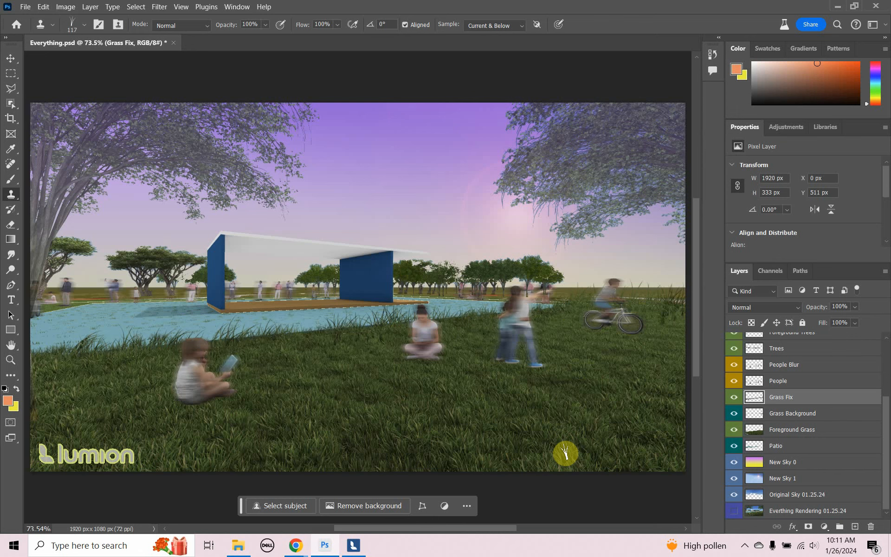
pyautogui.hotkey('ctrl', 's')
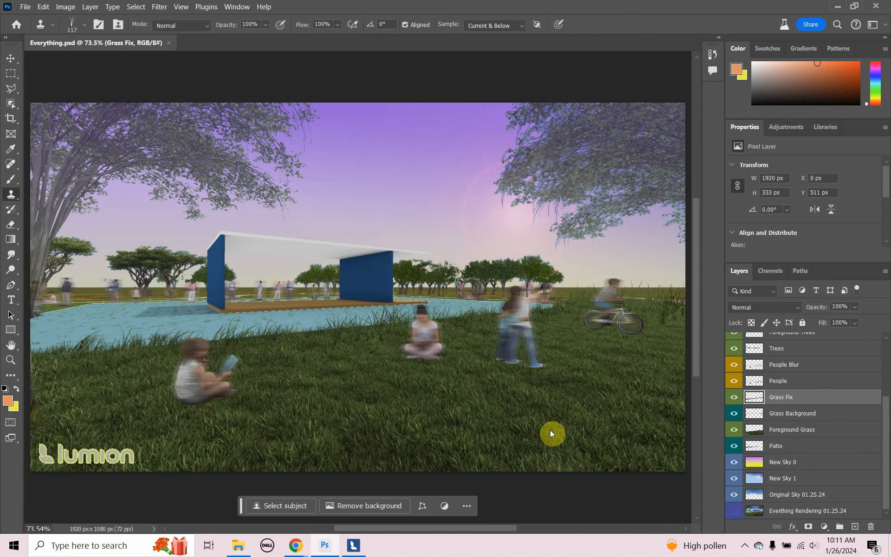
pyautogui.moveTo(886, 430); pyautogui.dragTo(889, 458)
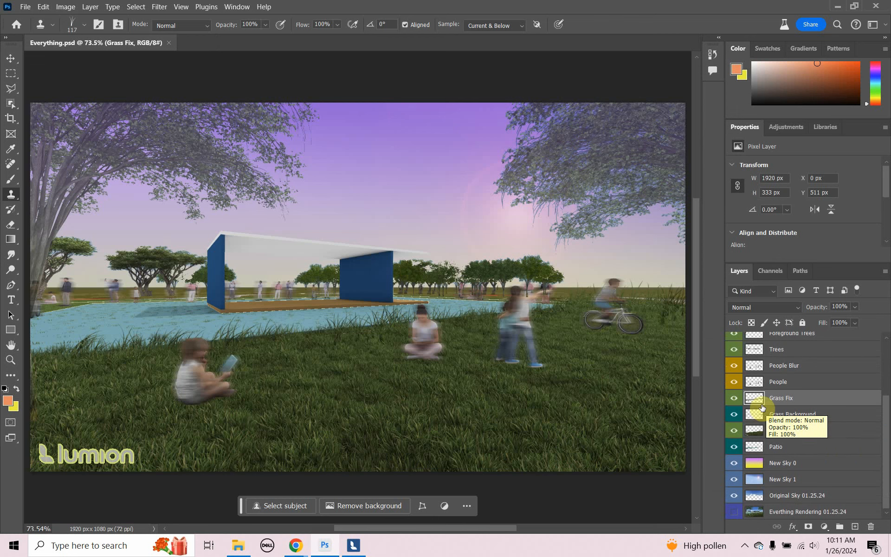
# - Compare the scene with and without the Just Building 01.25.24 layer, leaving it visible
pyautogui.scroll(3, 831, 418)
pyautogui.scroll(2, 854, 422)
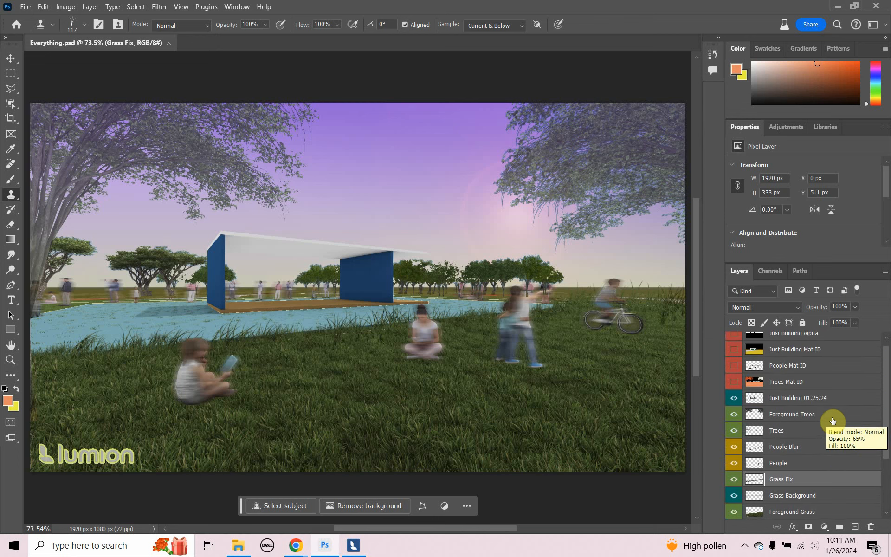
pyautogui.click(736, 402)
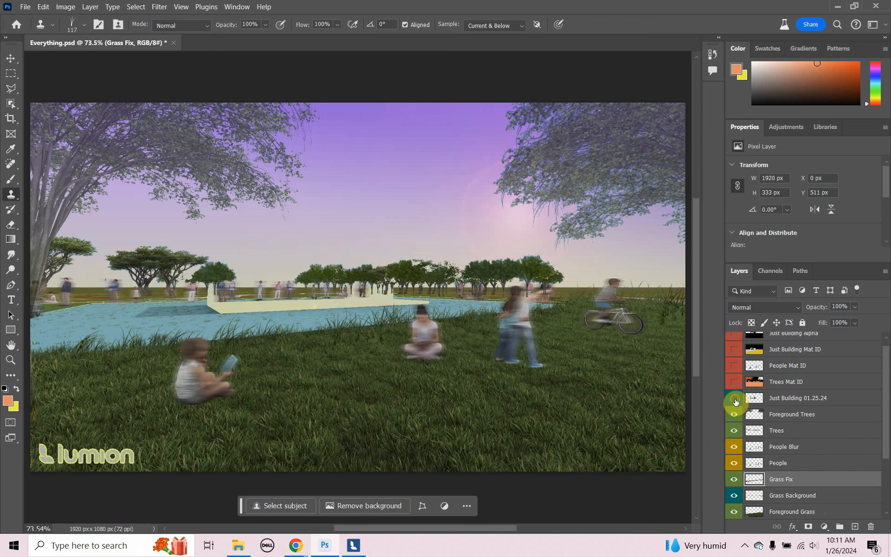
pyautogui.click(736, 402)
pyautogui.click(736, 402)
pyautogui.click(736, 402)
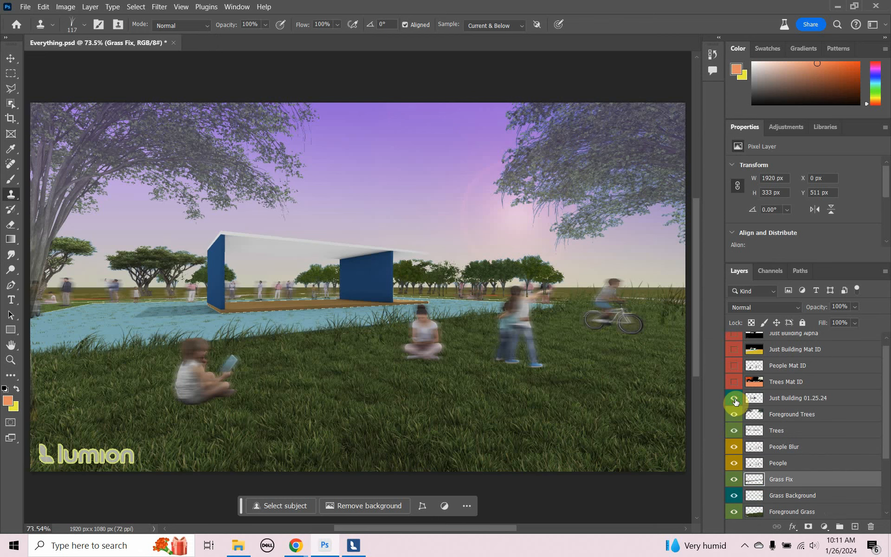
# - Add a Brightness/Contrast adjustment layer and place it directly above the Just Building 01.25.24 layer
pyautogui.click(93, 9)
pyautogui.moveTo(148, 152)
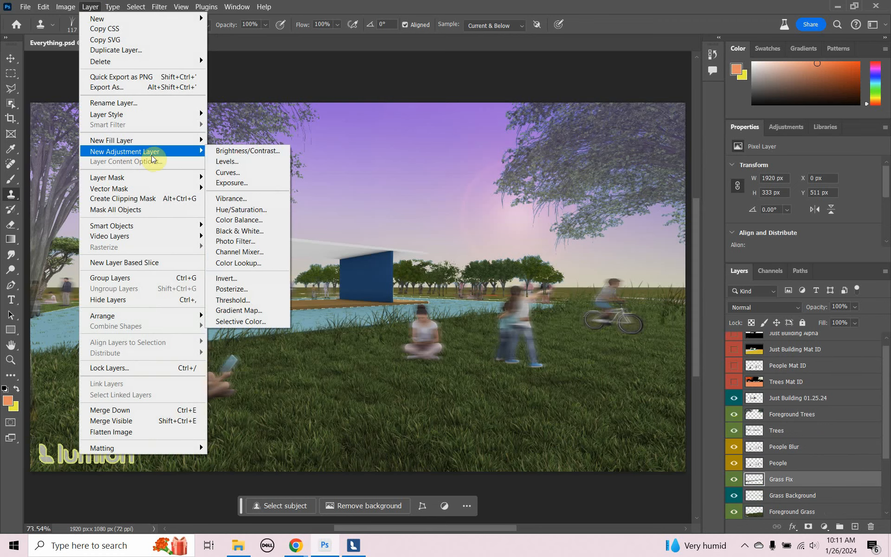
pyautogui.click(227, 151)
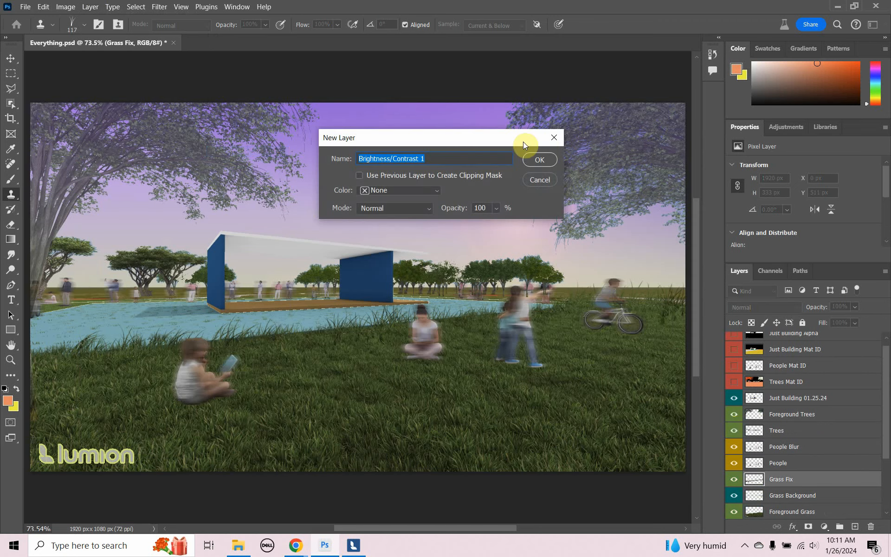
pyautogui.click(534, 159)
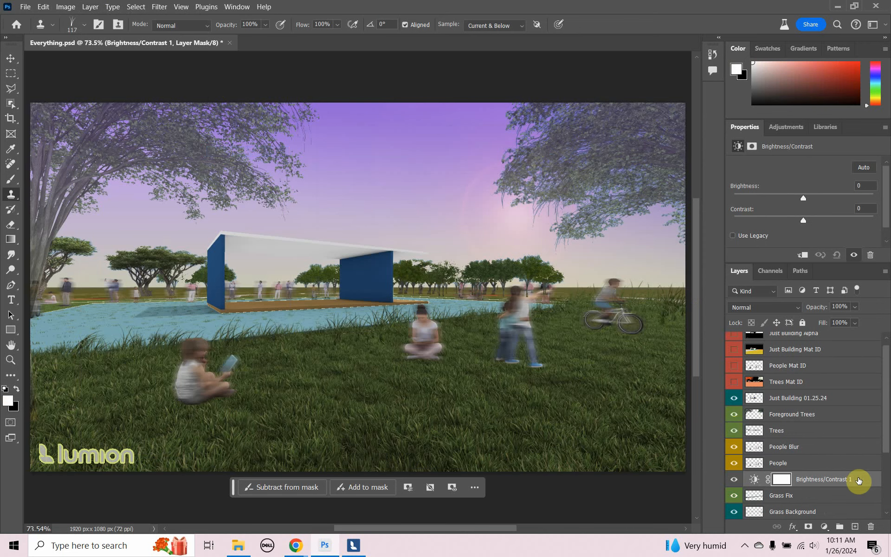
pyautogui.moveTo(858, 480); pyautogui.dragTo(857, 393)
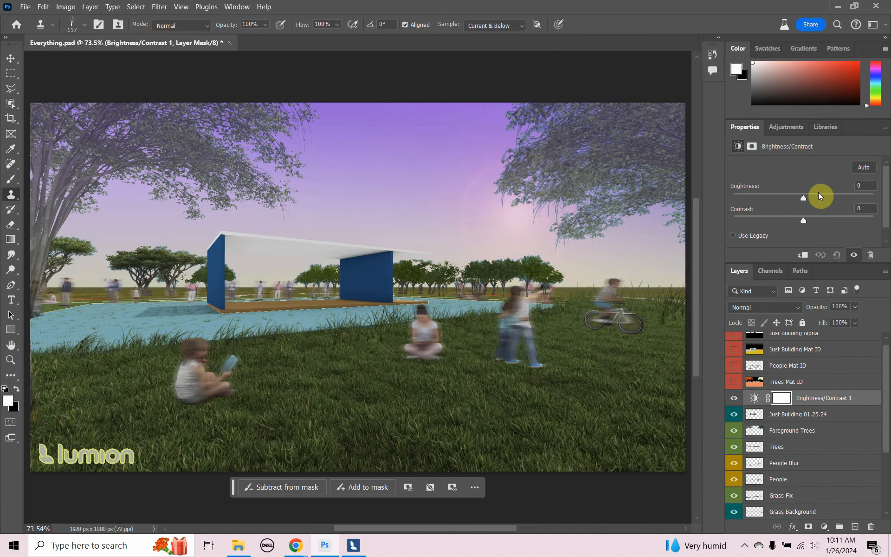
# - Set the adjustment's brightness to 18 and contrast to 12, and compare the whole scene with and without it
pyautogui.moveTo(803, 201)
pyautogui.mouseDown()
pyautogui.moveTo(875, 215)
pyautogui.moveTo(729, 197)
pyautogui.moveTo(877, 223)
pyautogui.moveTo(723, 204)
pyautogui.moveTo(883, 213)
pyautogui.moveTo(804, 203)
pyautogui.mouseUp()
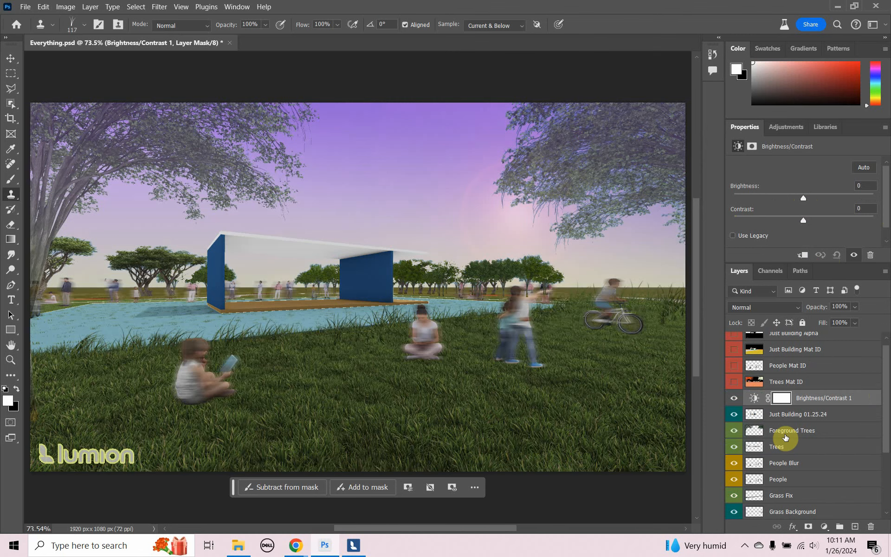
pyautogui.moveTo(803, 198); pyautogui.dragTo(811, 204)
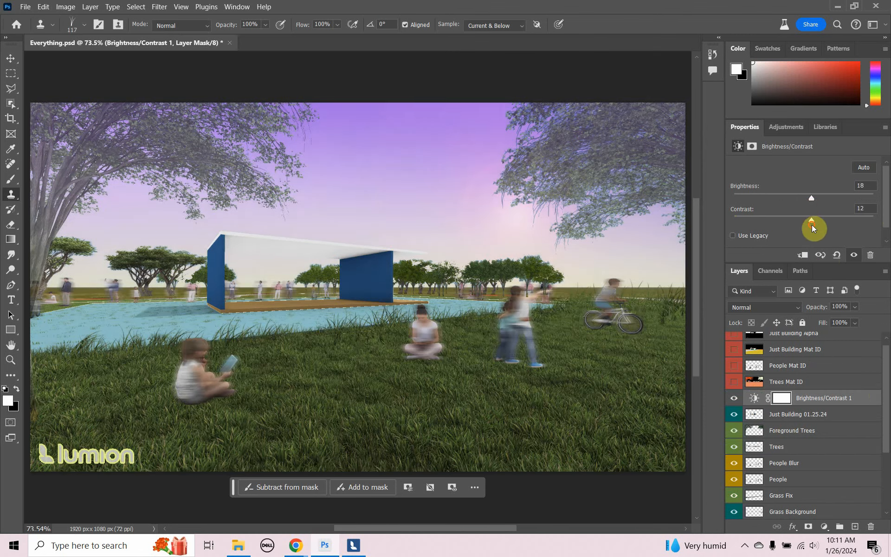
pyautogui.click(854, 255)
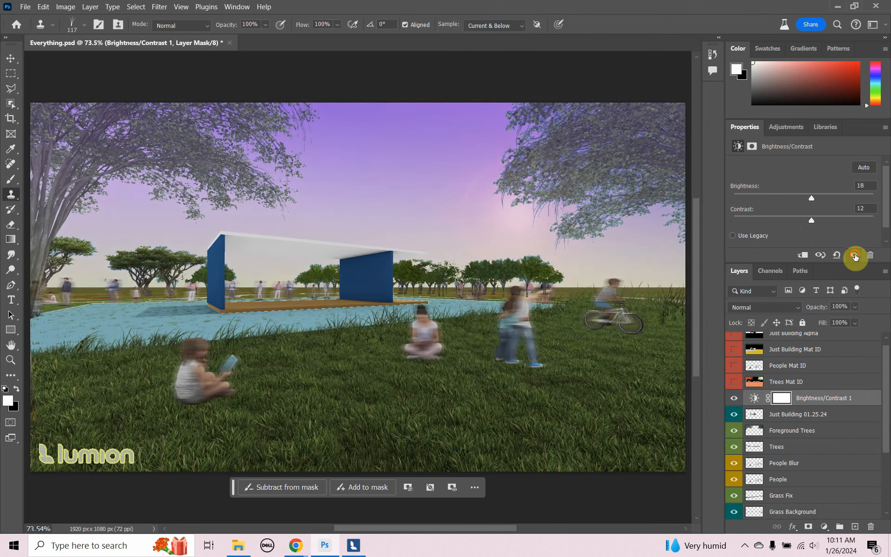
pyautogui.click(855, 255)
pyautogui.click(855, 255)
pyautogui.click(855, 256)
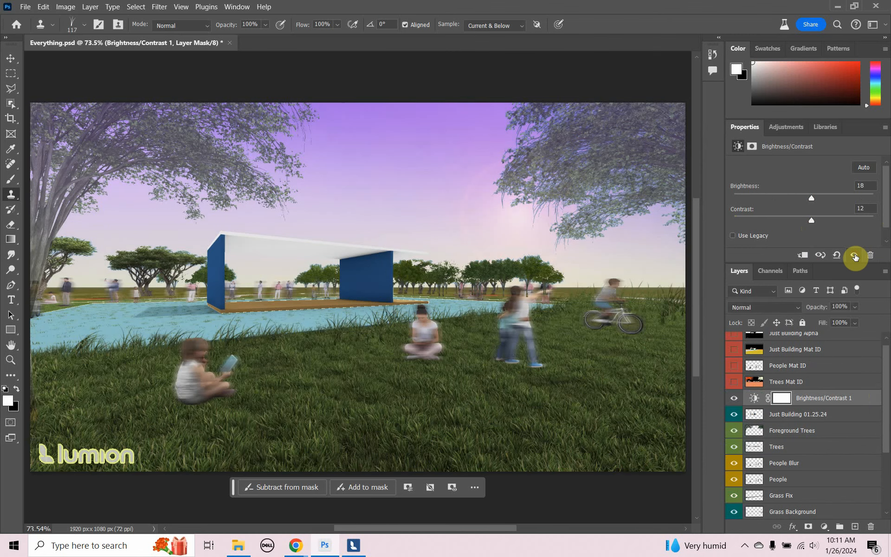
pyautogui.click(855, 255)
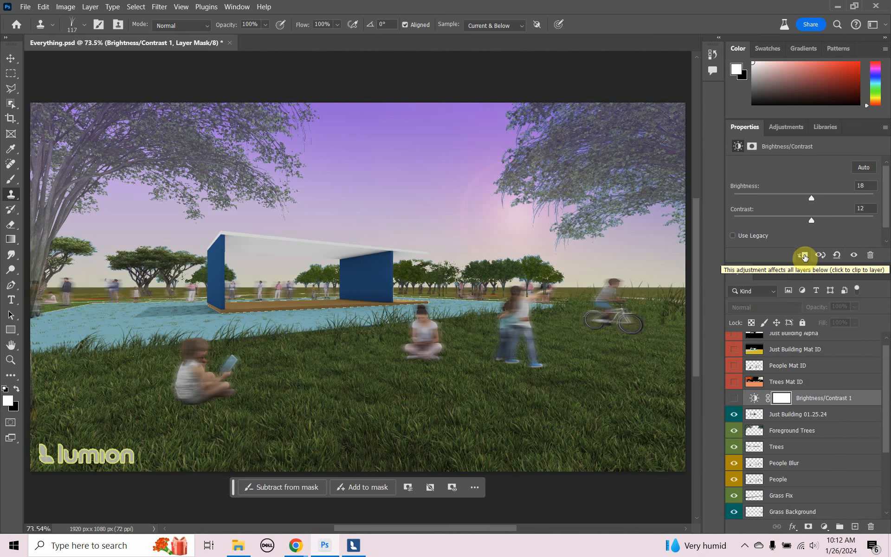
# - Clip the visible Brightness/Contrast adjustment to the Just Building 01.25.24 layer, with brightness 54 and contrast 27
pyautogui.click(805, 255)
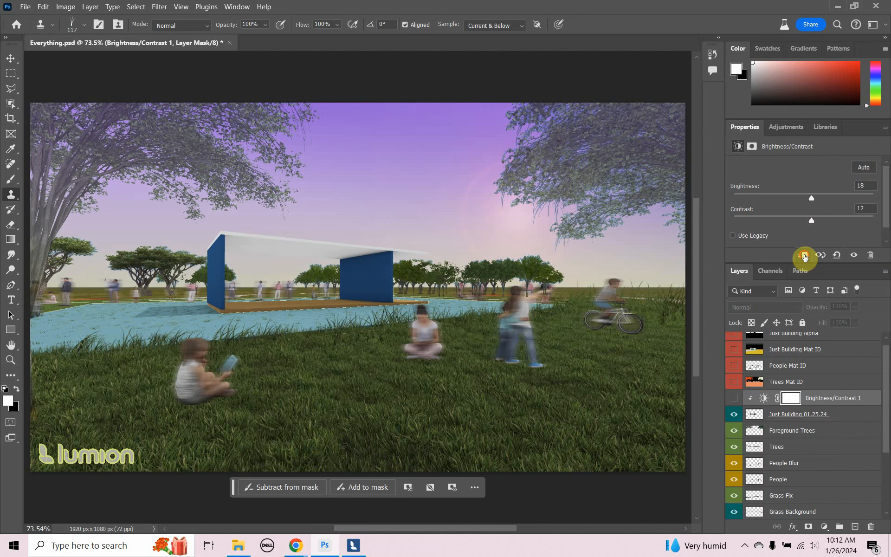
pyautogui.click(733, 398)
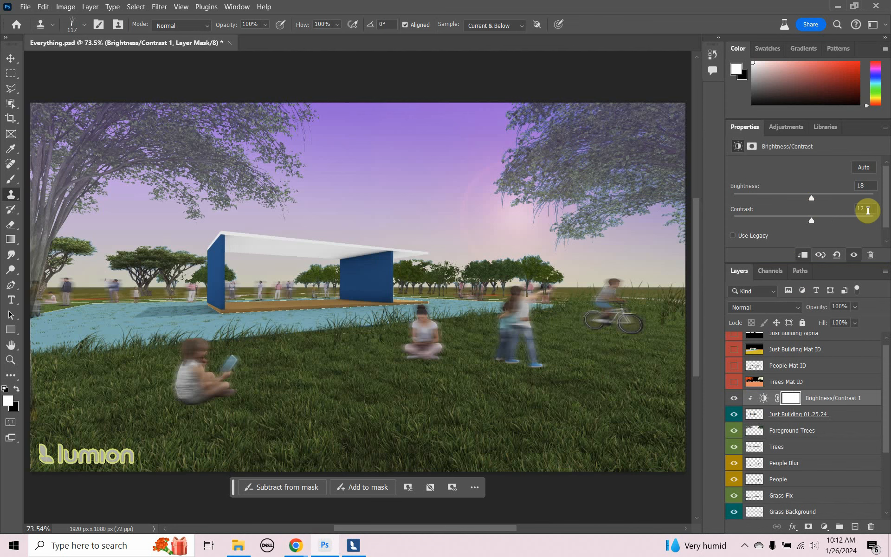
pyautogui.moveTo(812, 201); pyautogui.dragTo(830, 214)
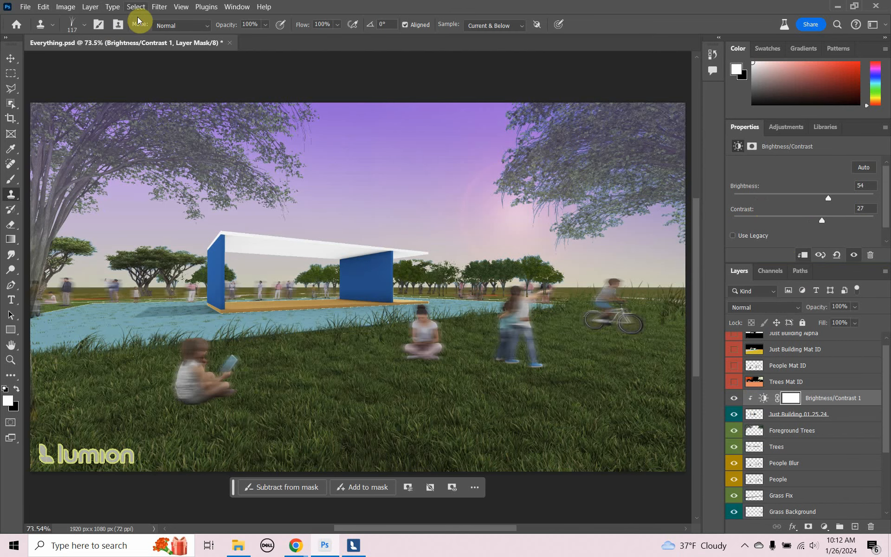
# - Add a Hue/Saturation adjustment layer clipped to the Just Building 01.25.24 layer, with saturation at -58
pyautogui.click(90, 7)
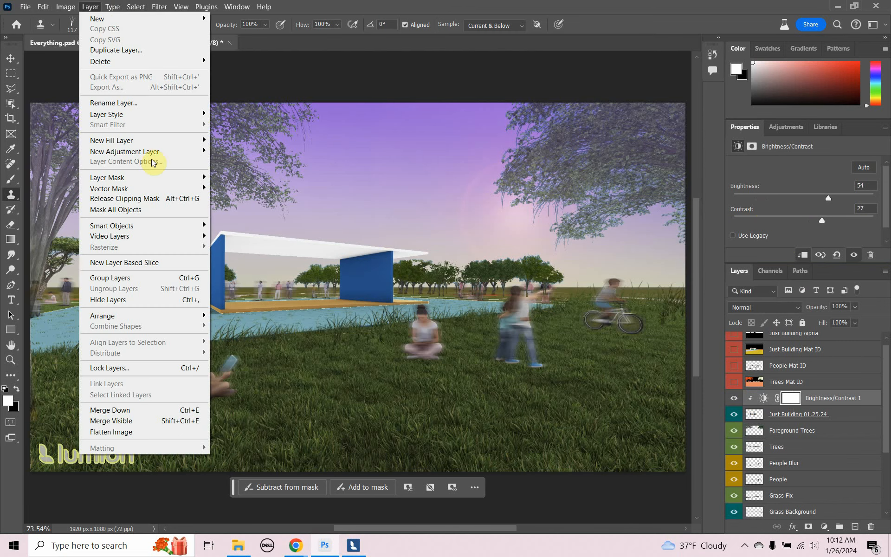
pyautogui.moveTo(149, 155)
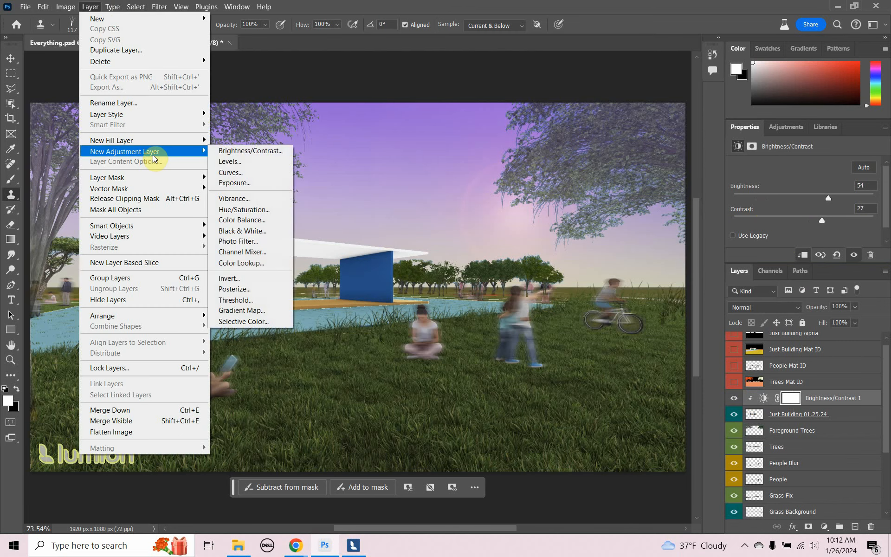
pyautogui.click(246, 210)
pyautogui.click(529, 160)
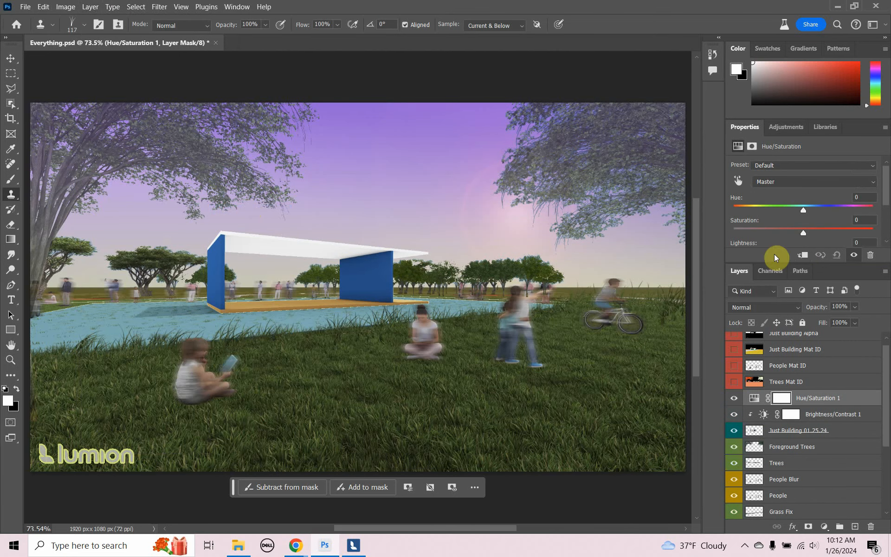
pyautogui.click(802, 255)
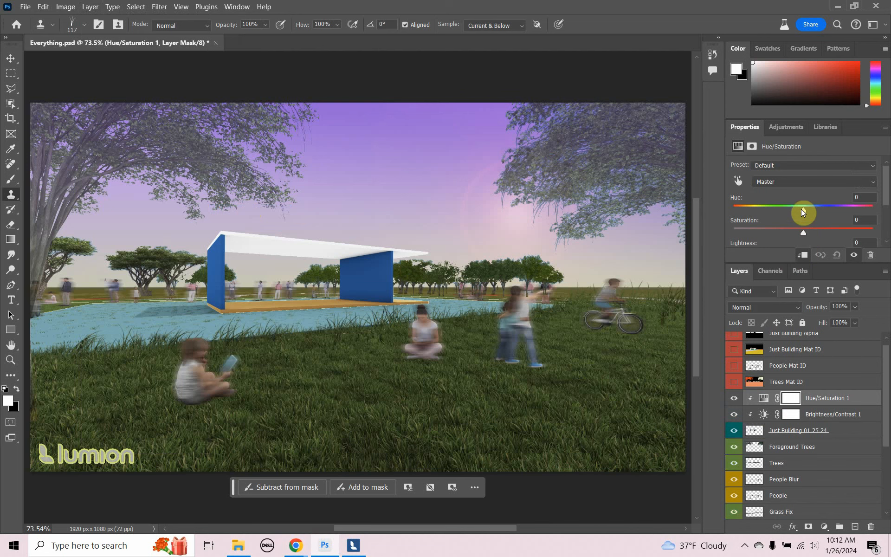
pyautogui.moveTo(804, 239); pyautogui.dragTo(763, 245)
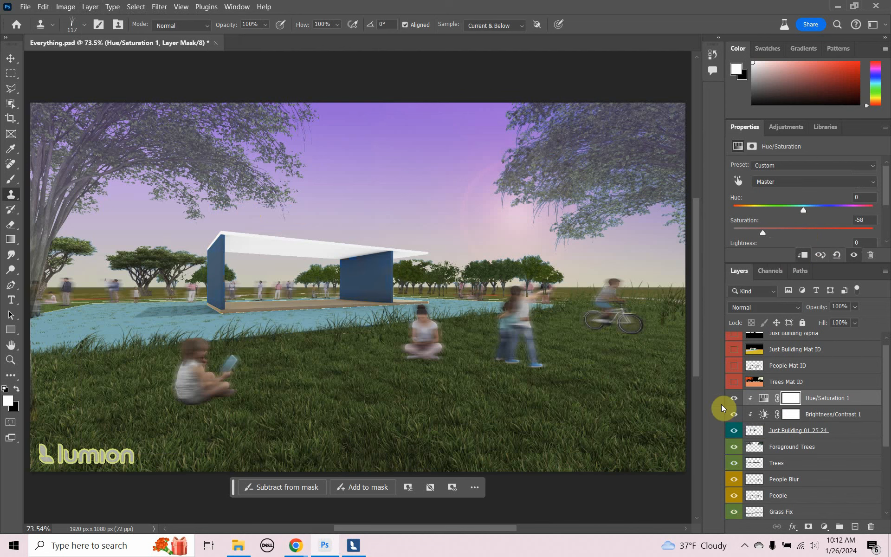
# - Compare the building with and without the Hue/Saturation adjustment, and briefly hide the Just Building 01.25.24 layer, leaving both visible
pyautogui.click(734, 398)
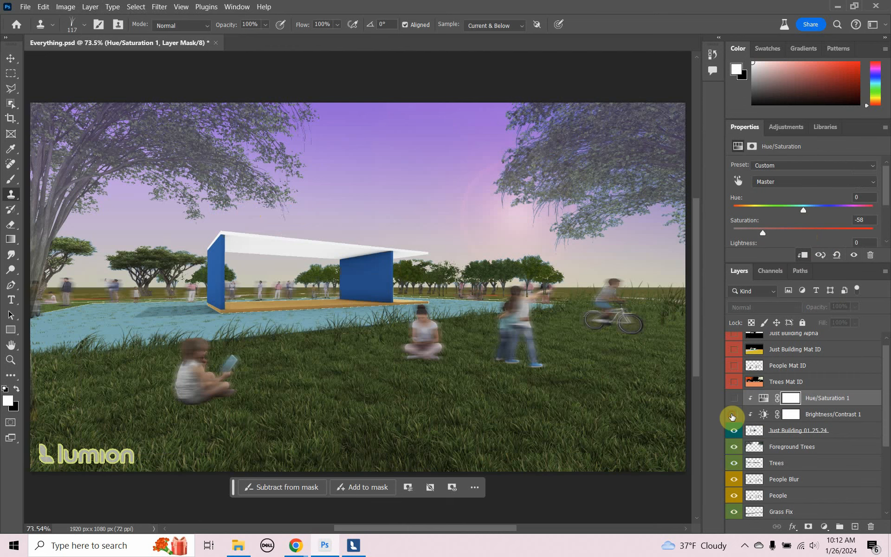
pyautogui.click(732, 399)
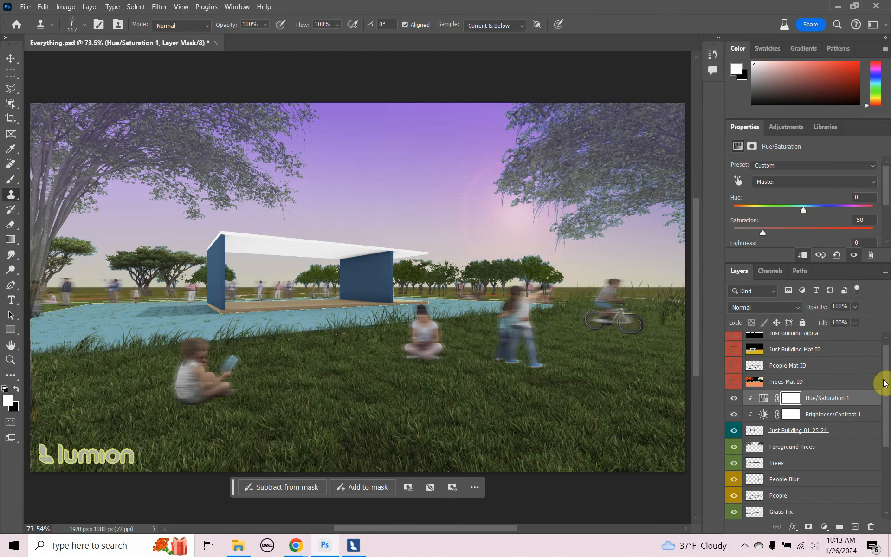
pyautogui.moveTo(883, 382)
pyautogui.mouseDown()
pyautogui.moveTo(887, 458)
pyautogui.moveTo(882, 381)
pyautogui.mouseUp()
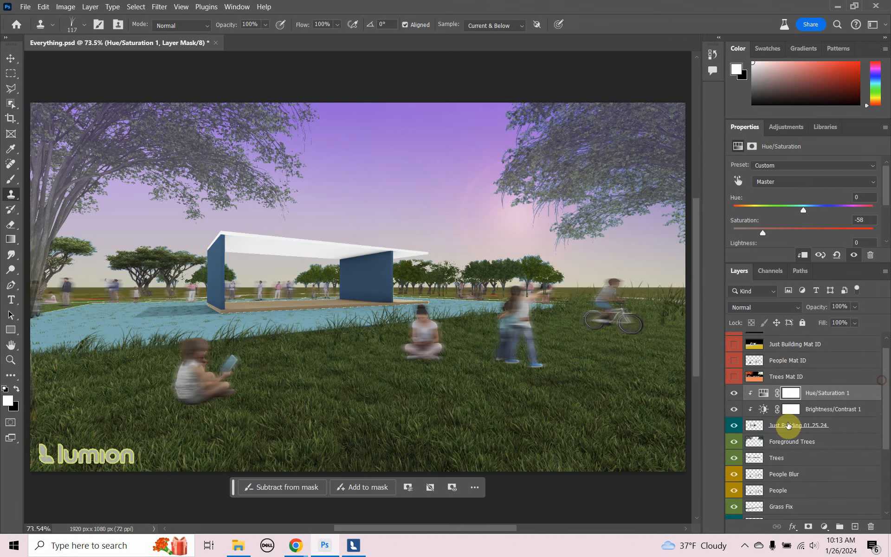
pyautogui.click(735, 426)
pyautogui.click(735, 427)
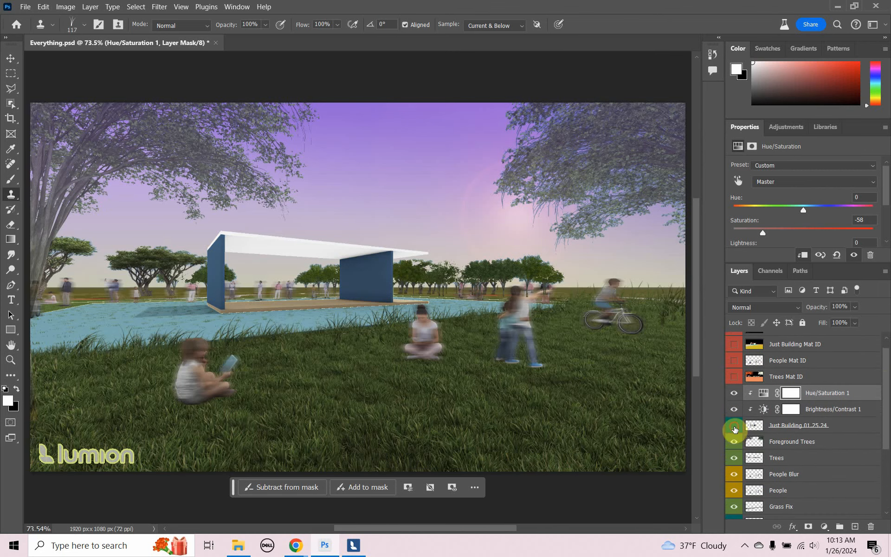
pyautogui.click(735, 427)
pyautogui.click(734, 427)
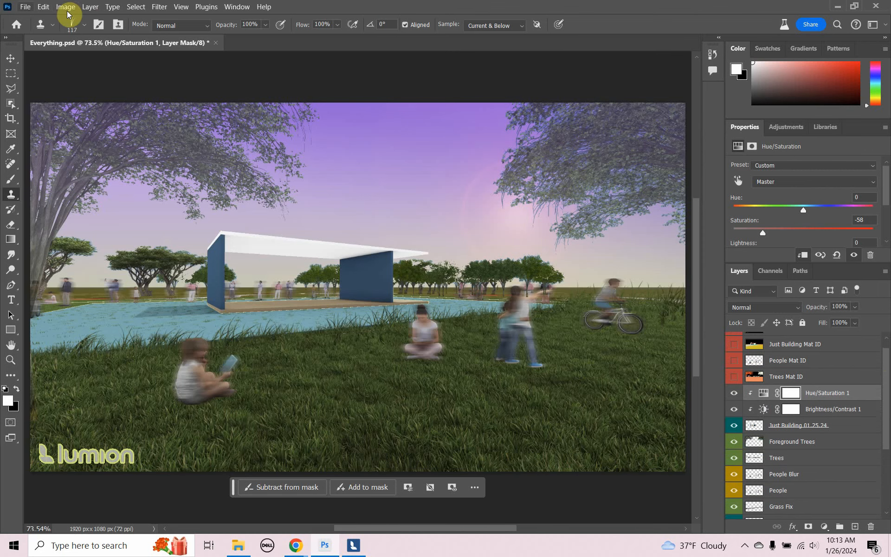
# - Open Just_Building_012624.png from the Photoshop_Workflow folder
pyautogui.click(25, 7)
pyautogui.click(38, 29)
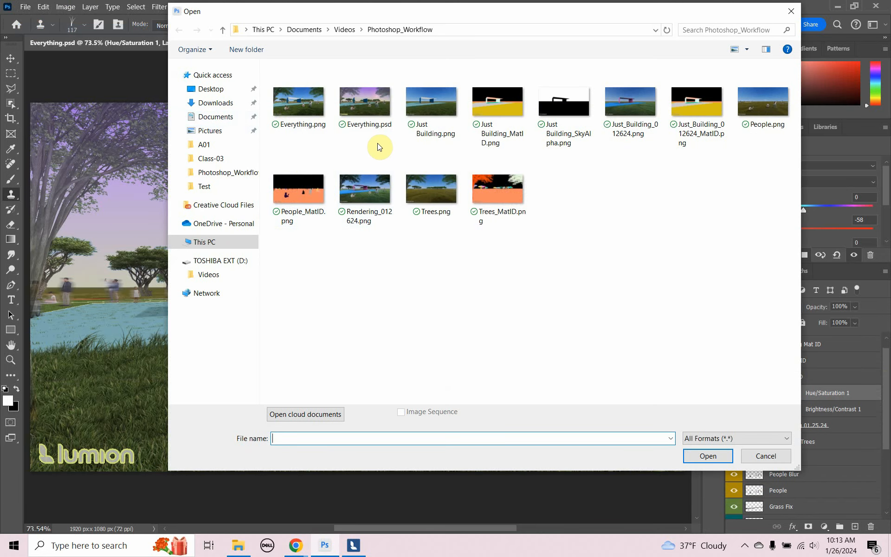
pyautogui.click(370, 191)
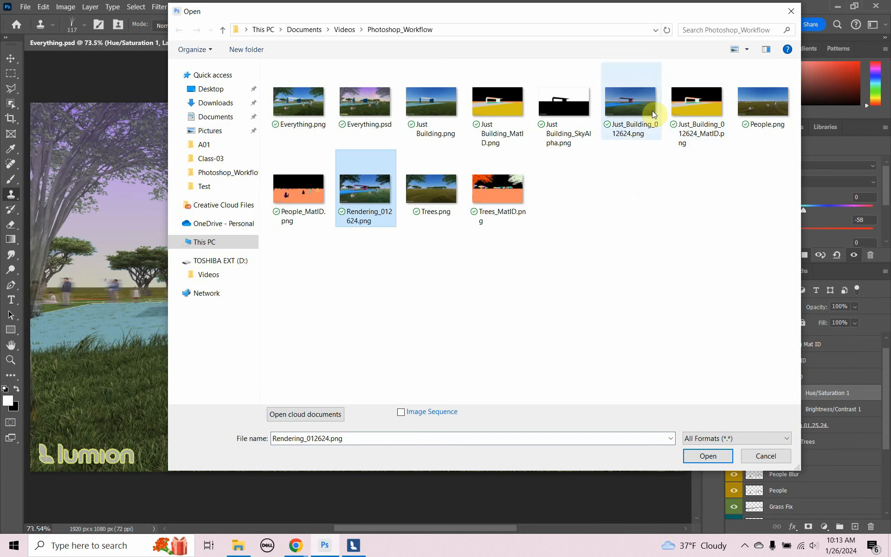
pyautogui.click(625, 102)
pyautogui.click(692, 450)
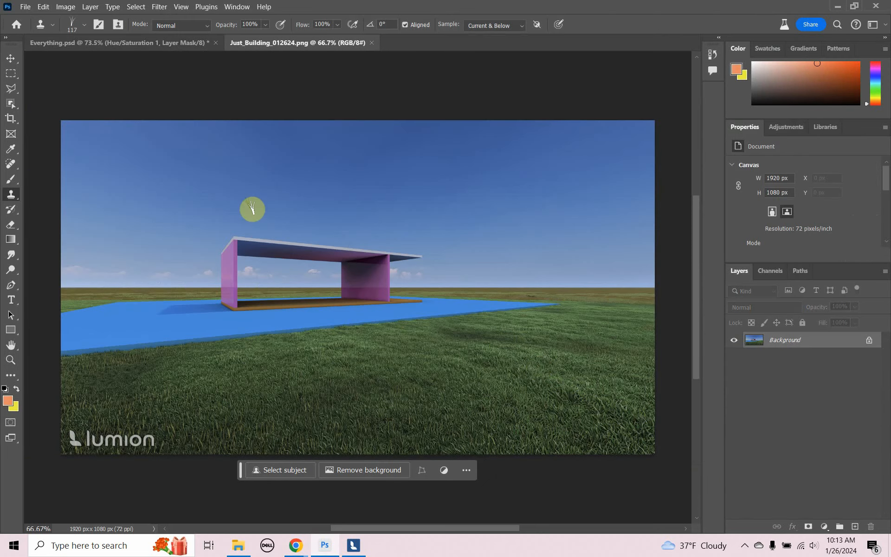
# - Copy the entire Just_Building_012624.png image, close that file, and paste it directly above the Just Building 01.25.24 layer in Everything.psd
pyautogui.click(10, 59)
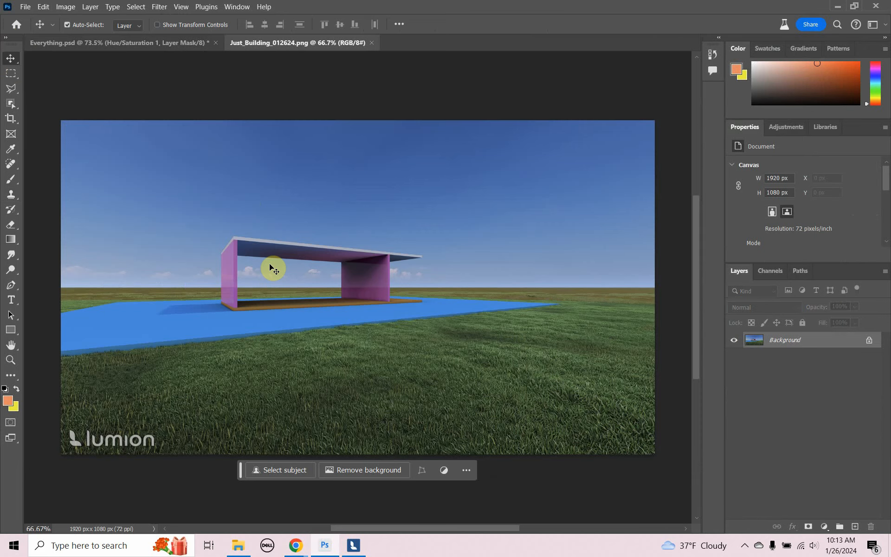
pyautogui.hotkey('ctrl', 'a')
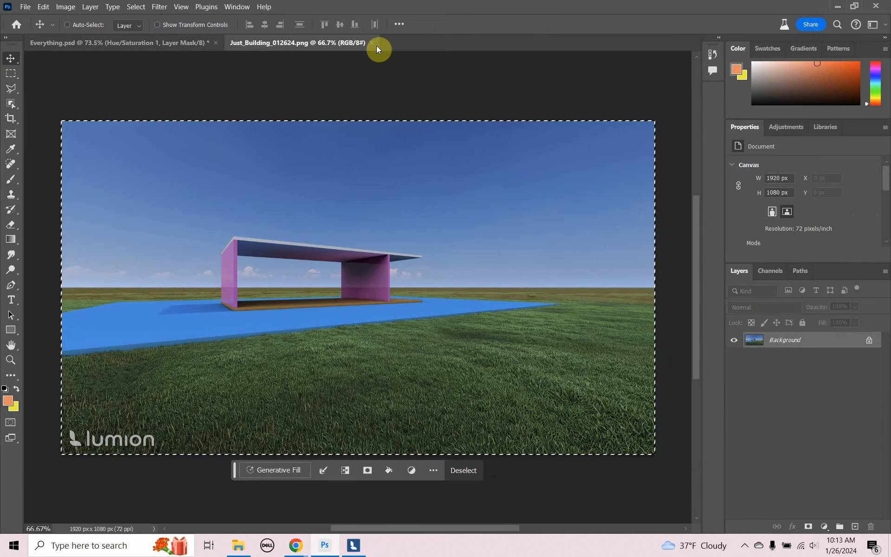
pyautogui.click(372, 42)
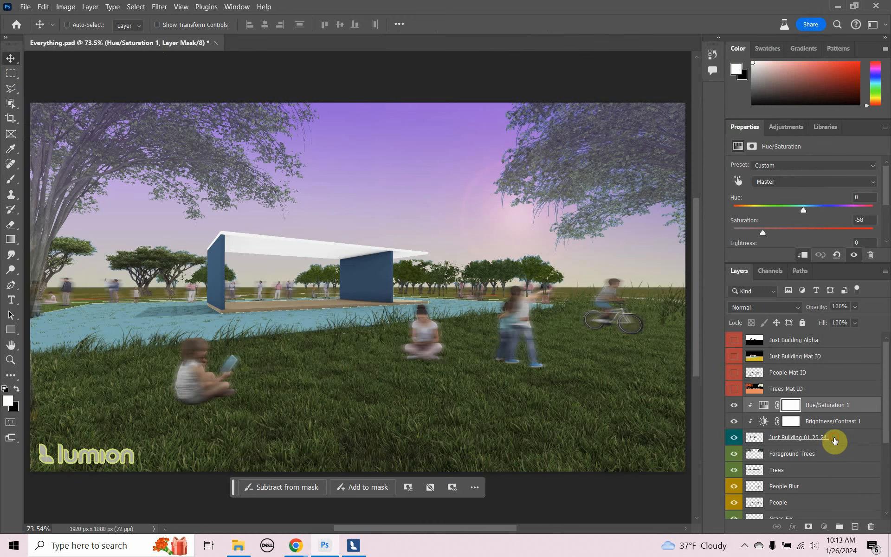
pyautogui.click(834, 438)
pyautogui.hotkey('ctrl', 'v')
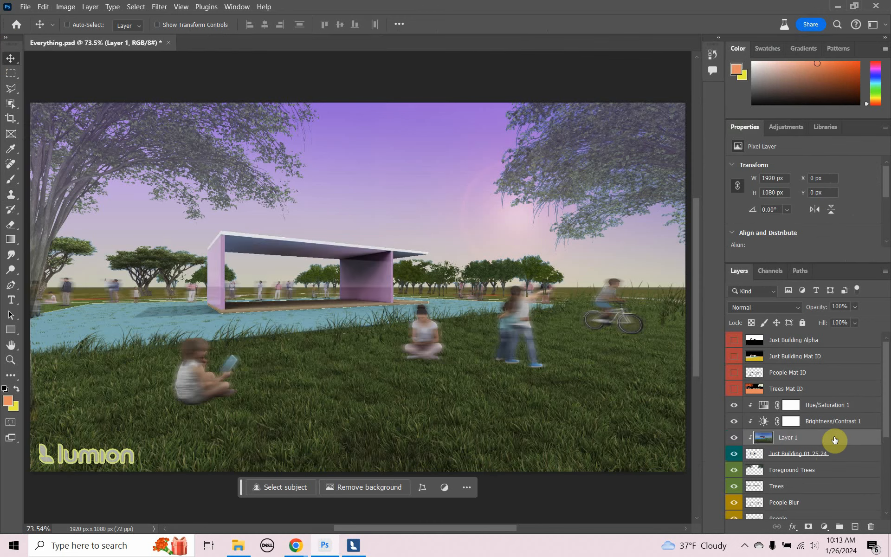
# - Compare the pavilion with and without the pasted building rendering, leaving that layer visible
pyautogui.click(734, 437)
pyautogui.click(734, 438)
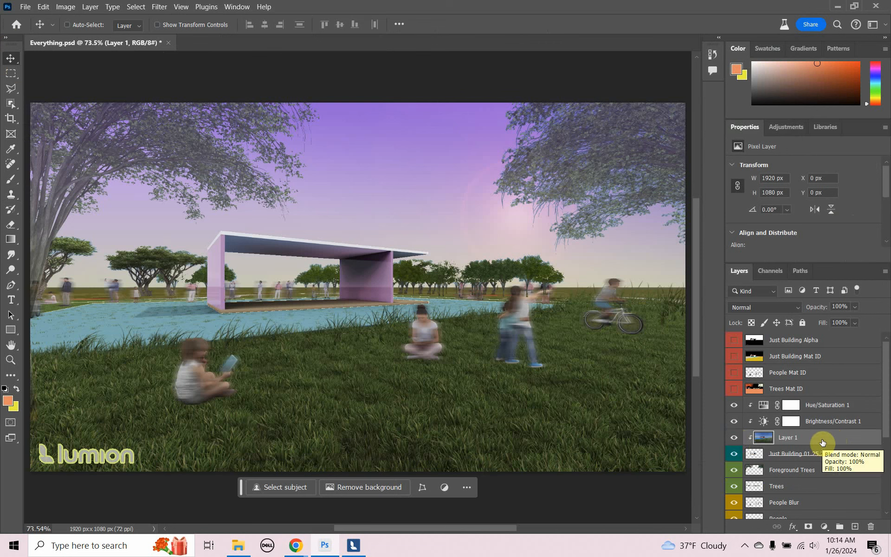
pyautogui.click(735, 436)
pyautogui.click(734, 437)
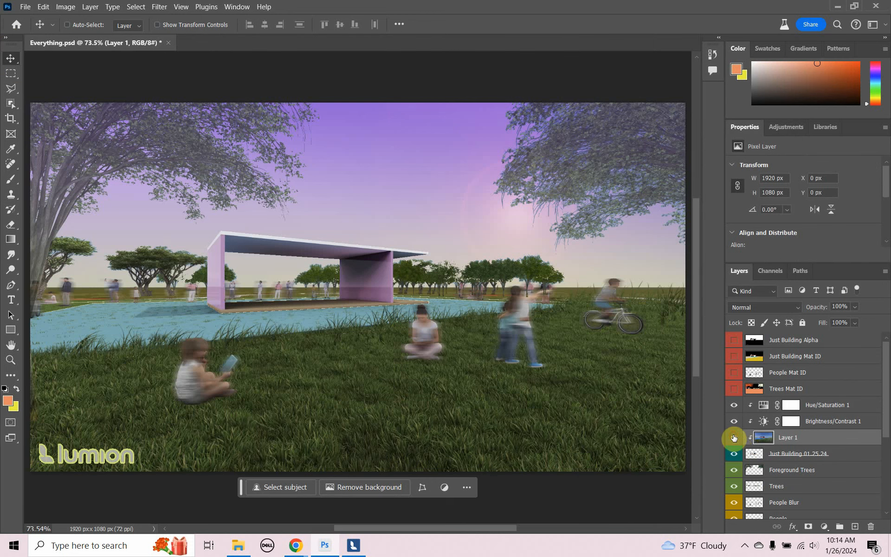
pyautogui.click(734, 438)
pyautogui.click(734, 437)
pyautogui.click(734, 438)
pyautogui.click(734, 438)
pyautogui.scroll(-2, 844, 445)
pyautogui.scroll(-3, 844, 446)
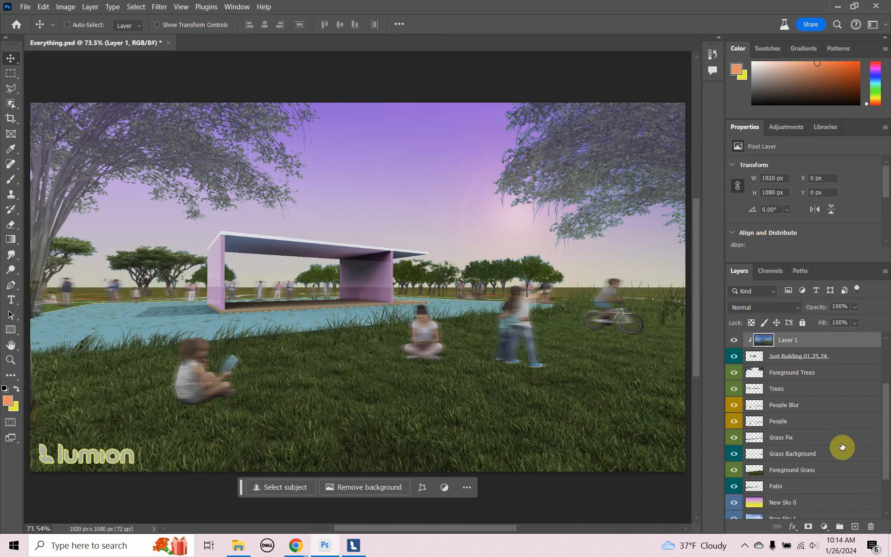
# - Toggle Layer 1's visibility repeatedly to compare the building's shading before and after, ending with the layer visible
pyautogui.scroll(4, 841, 447)
pyautogui.scroll(1, 841, 447)
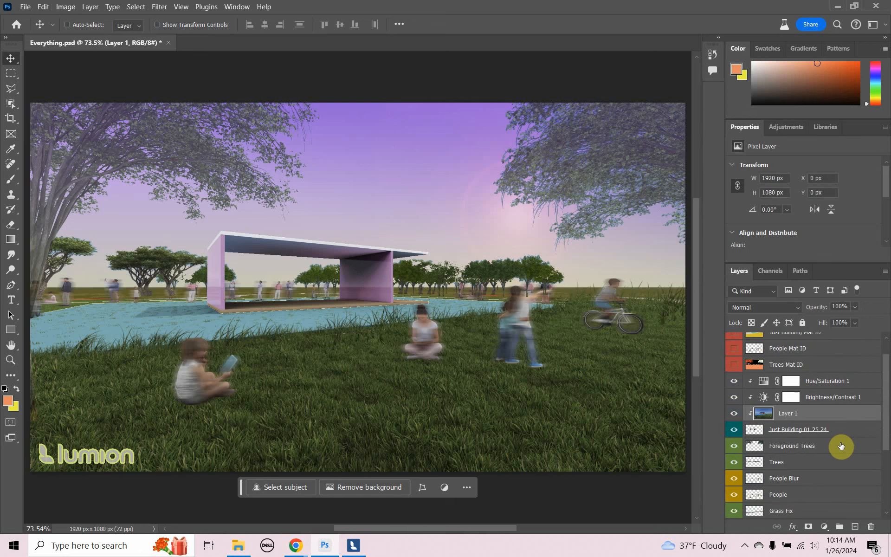
pyautogui.click(734, 413)
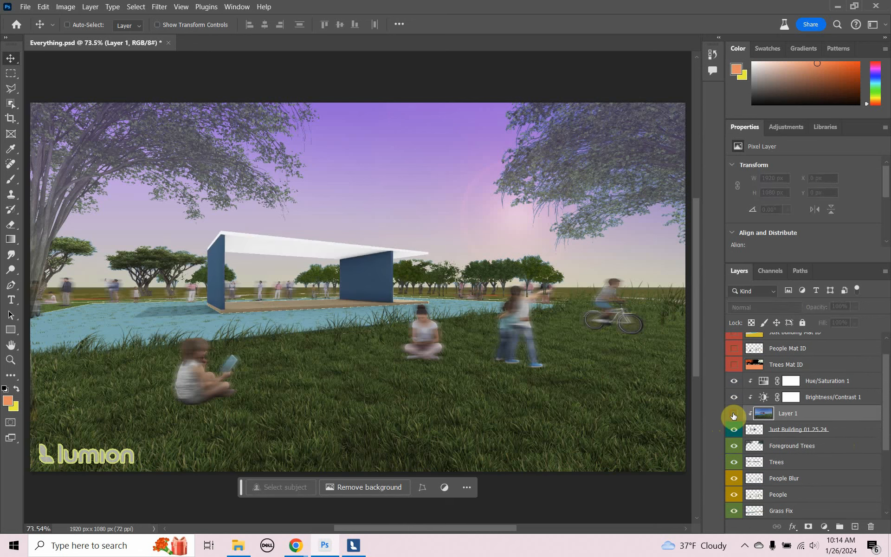
pyautogui.click(734, 413)
pyautogui.click(733, 414)
pyautogui.click(734, 413)
pyautogui.click(734, 414)
pyautogui.click(734, 413)
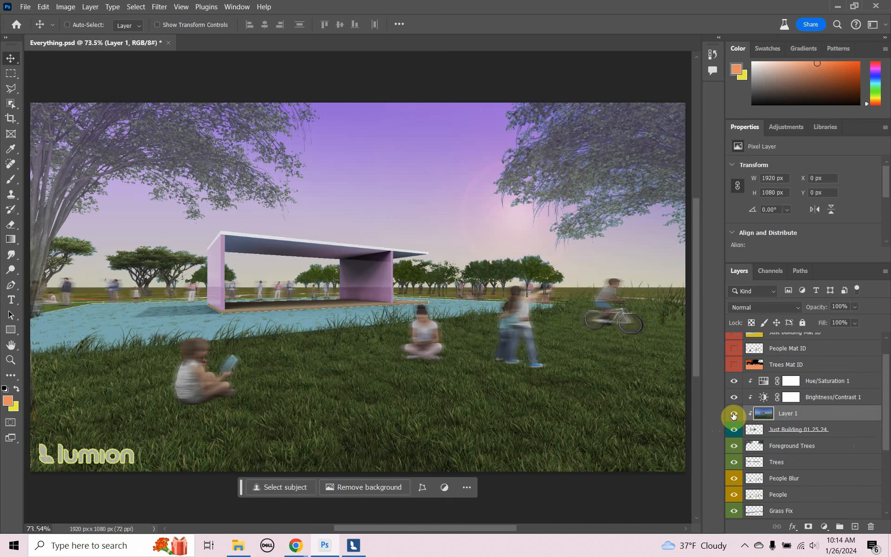
# - Rename Layer 1 as Just Building 01.26.24
pyautogui.rightClick(789, 414)
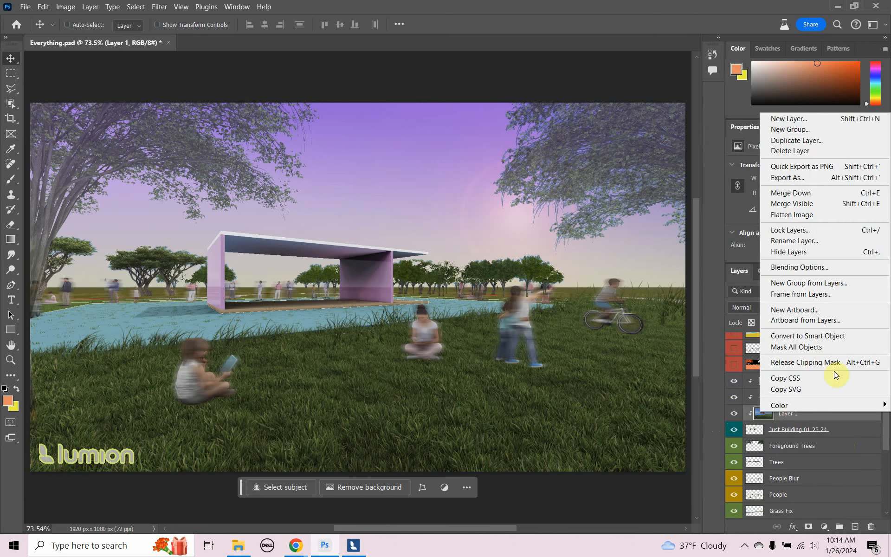
pyautogui.press('Escape')
pyautogui.doubleClick(790, 413)
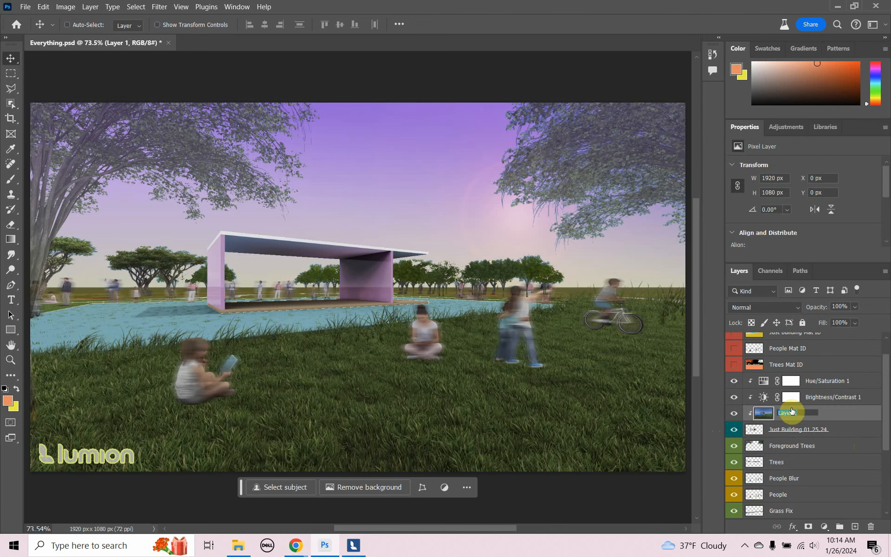
pyautogui.write('Just Building 01.26.24')
pyautogui.click(853, 413)
# - Give the Just Building 01.26.24 layer the Seafoam color label
pyautogui.rightClick(733, 413)
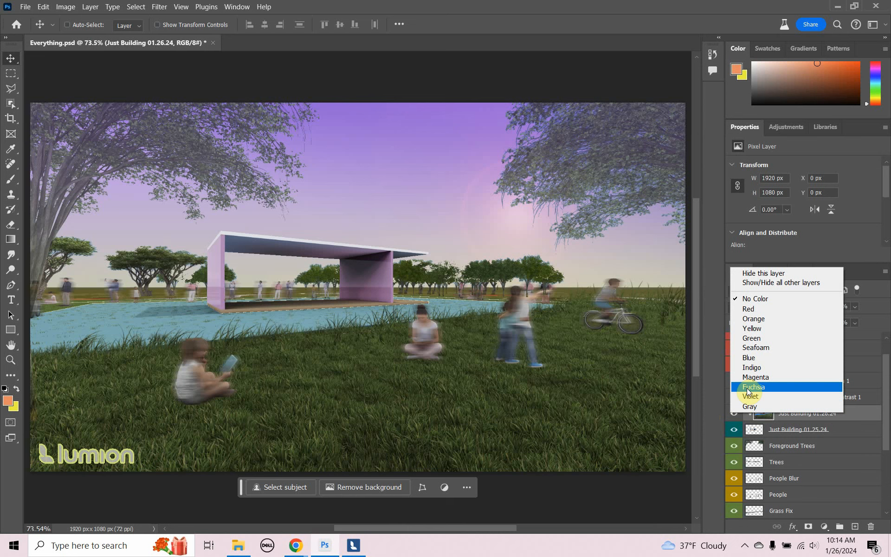
pyautogui.click(748, 391)
pyautogui.rightClick(731, 420)
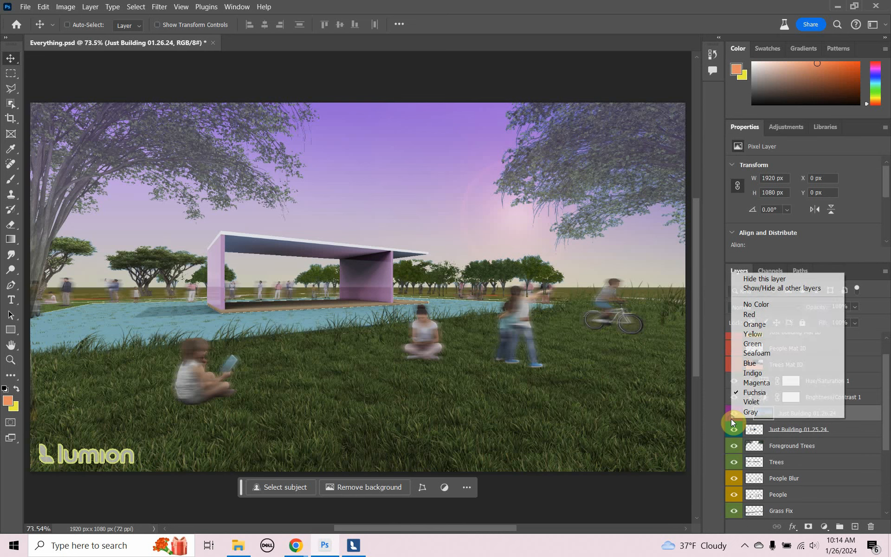
pyautogui.click(757, 352)
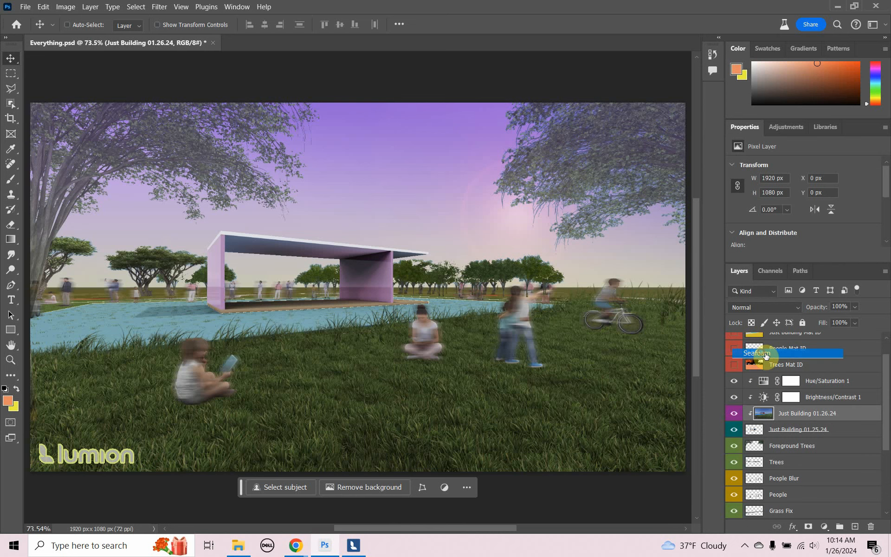
# - Give the Brightness/Contrast 1 and Hue/Saturation 1 adjustment layers the Fuchsia color label
pyautogui.click(732, 402)
pyautogui.rightClick(734, 401)
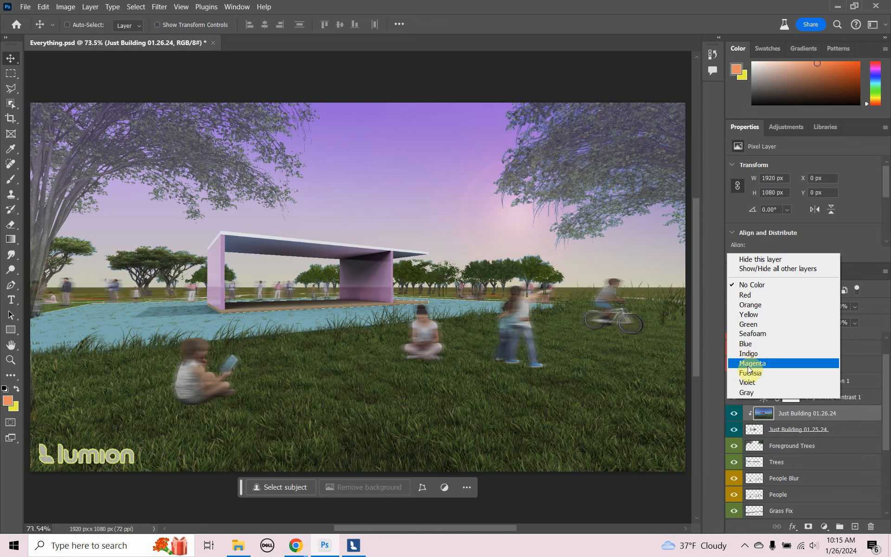
pyautogui.click(748, 372)
pyautogui.rightClick(729, 386)
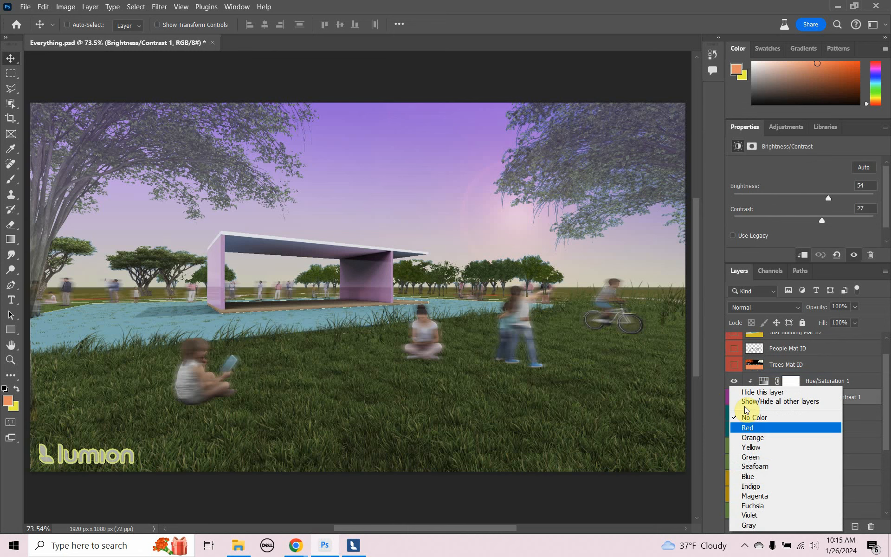
pyautogui.click(766, 505)
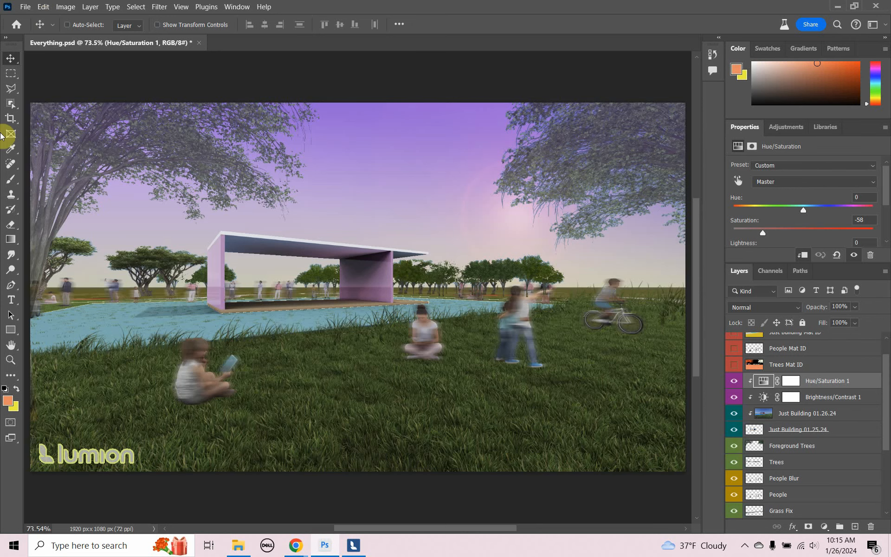
# - Lighten the pavilion's right inner wall on the Just Building 01.26.24 layer with the Dodge tool, with its range set to Shadows
pyautogui.moveTo(335, 530); pyautogui.dragTo(312, 529)
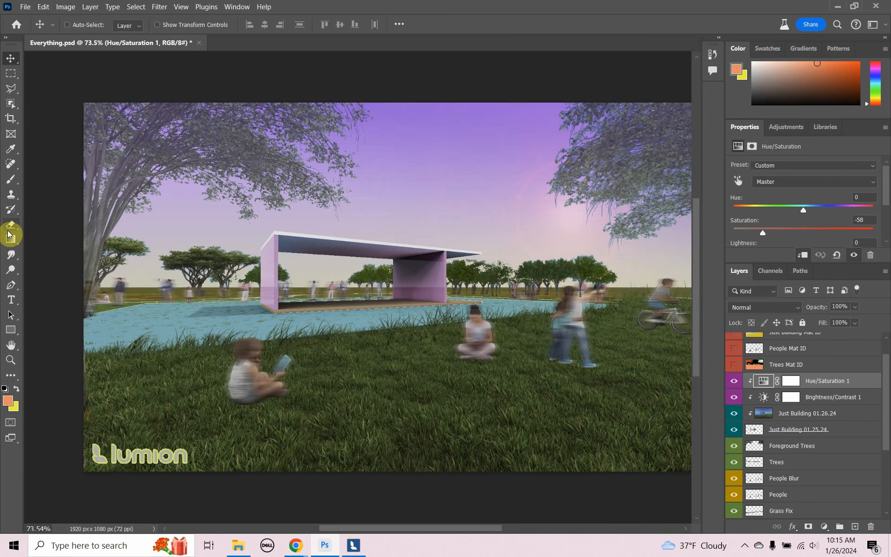
pyautogui.click(8, 271)
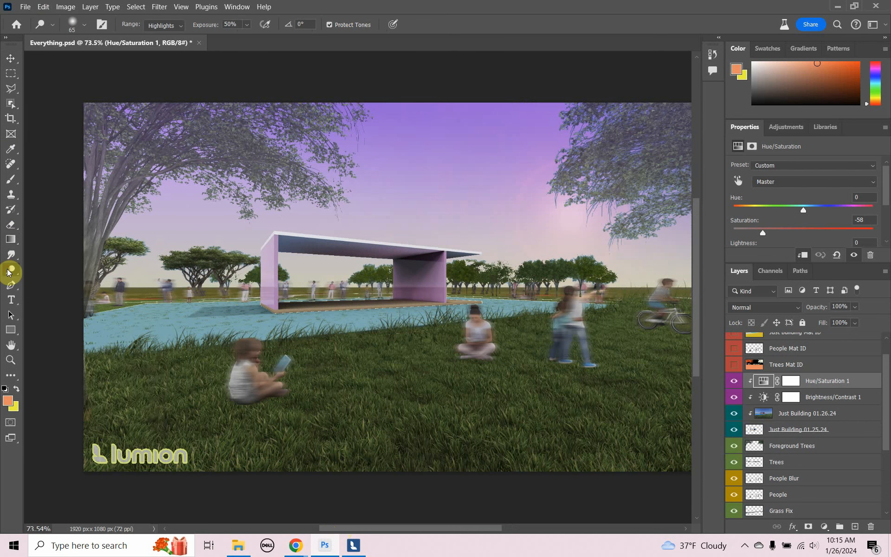
pyautogui.click(47, 268)
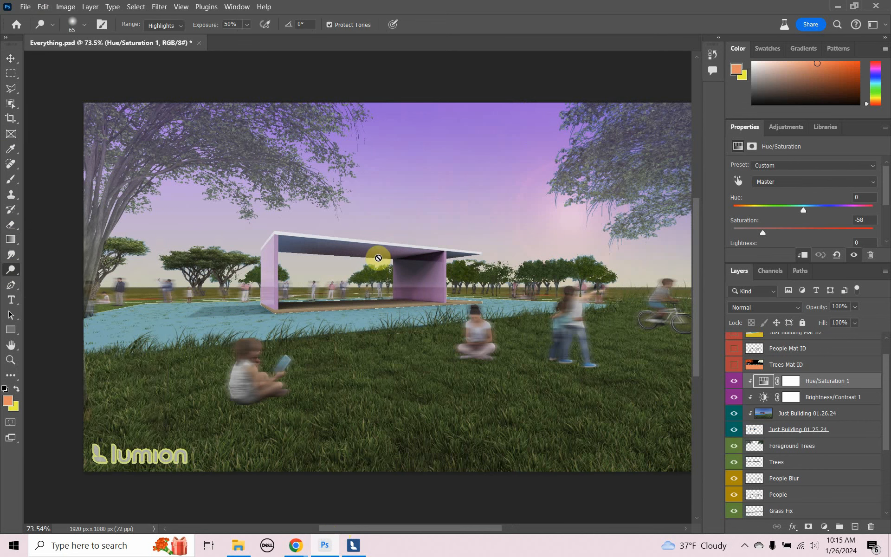
pyautogui.click(801, 413)
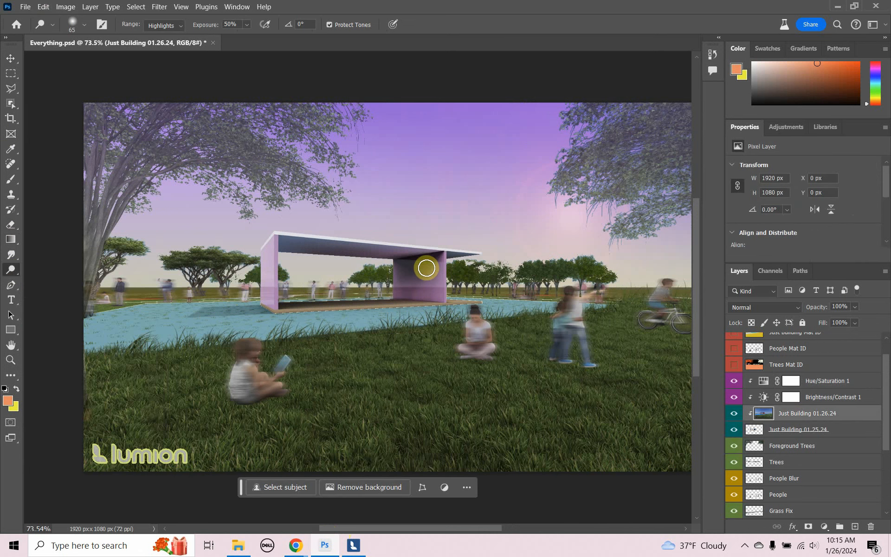
pyautogui.click(179, 26)
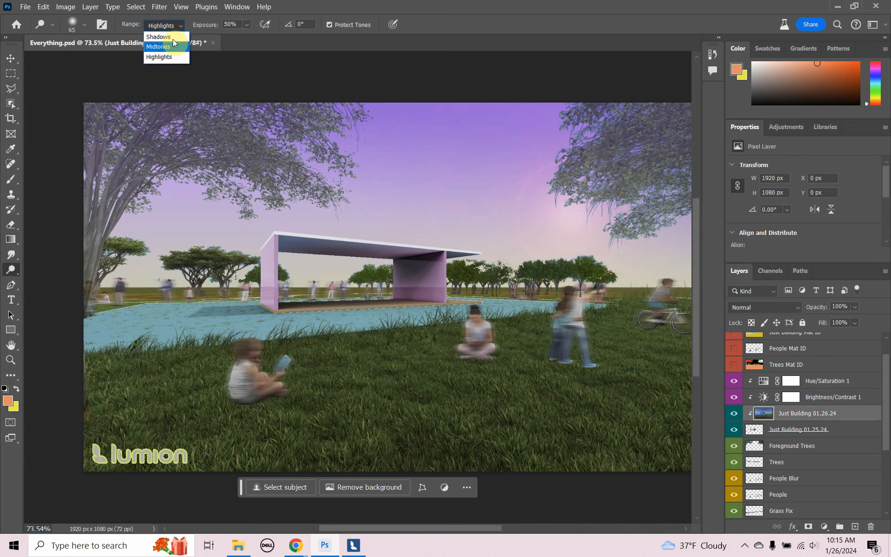
pyautogui.click(169, 37)
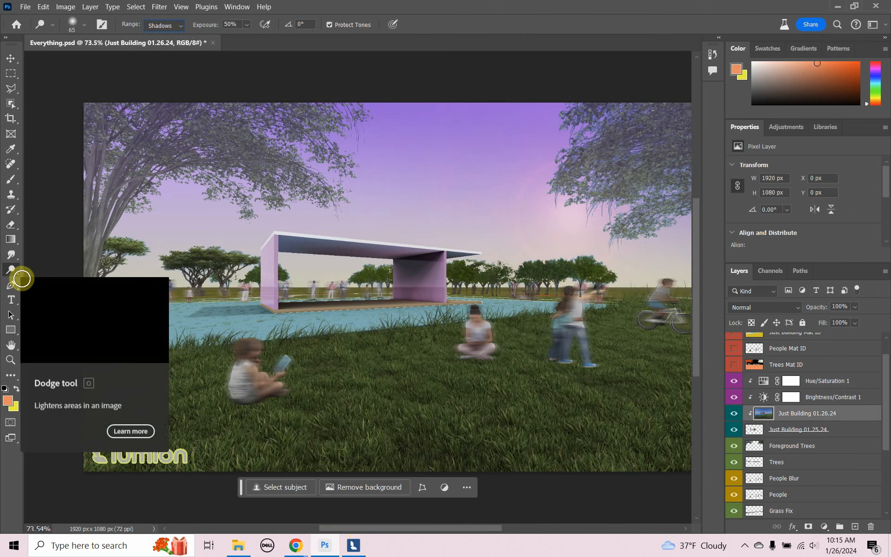
pyautogui.click(84, 25)
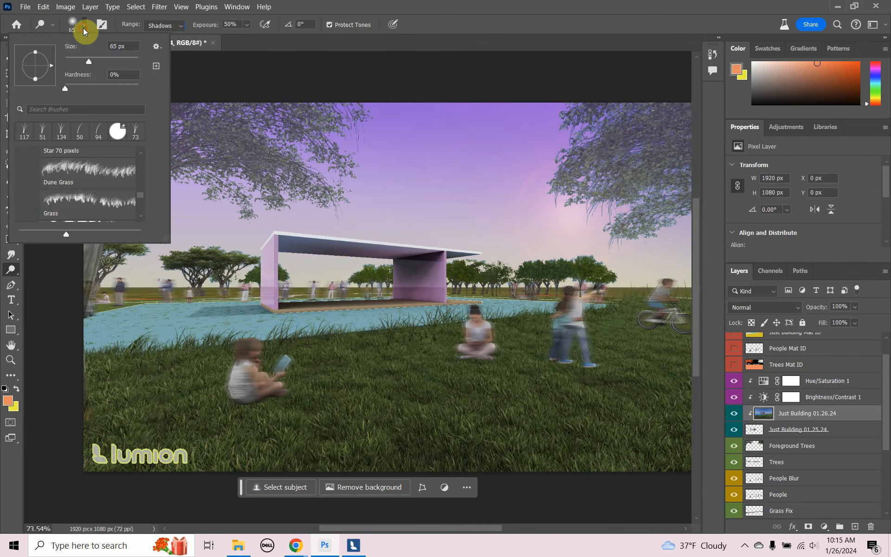
pyautogui.click(83, 25)
pyautogui.moveTo(427, 263)
pyautogui.mouseDown()
pyautogui.moveTo(405, 271)
pyautogui.moveTo(450, 273)
pyautogui.moveTo(436, 286)
pyautogui.mouseUp()
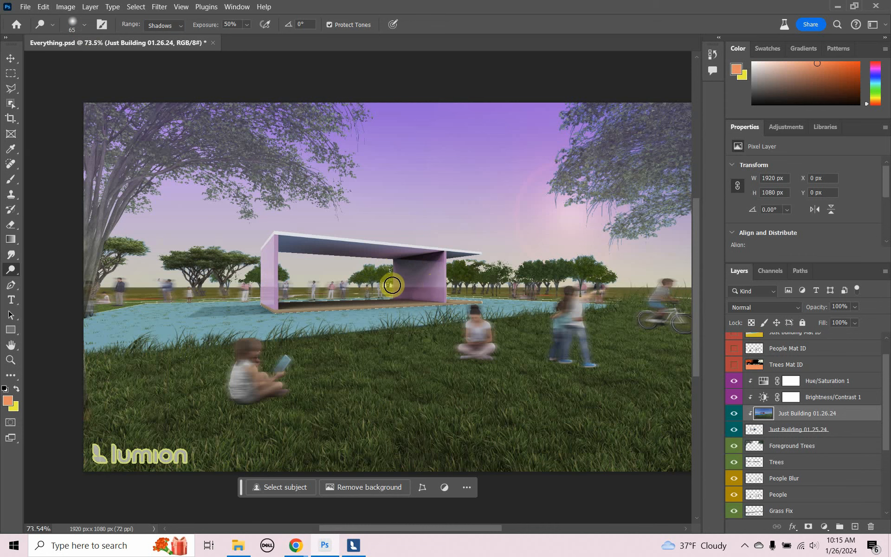
pyautogui.moveTo(426, 292)
pyautogui.mouseDown()
pyautogui.moveTo(404, 266)
pyautogui.moveTo(415, 265)
pyautogui.moveTo(426, 283)
pyautogui.moveTo(413, 289)
pyautogui.moveTo(424, 264)
pyautogui.mouseUp()
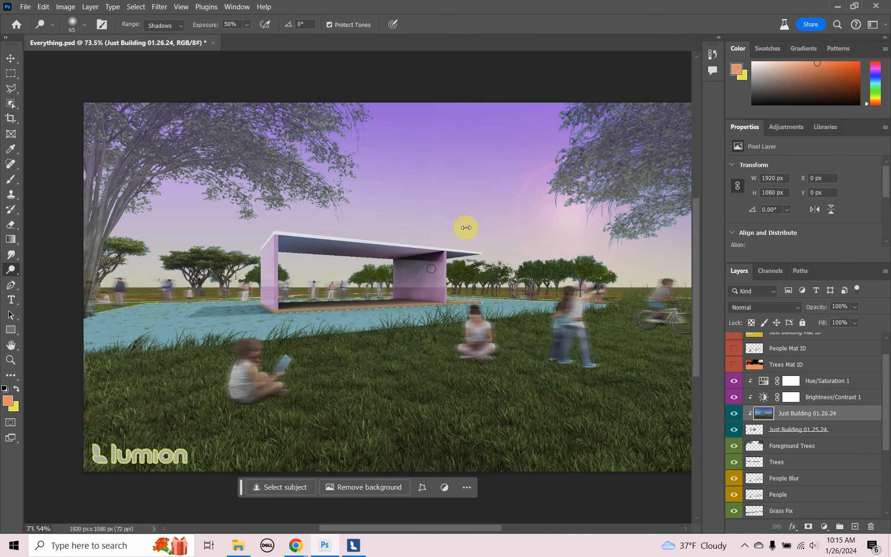
# - Compare the history states before and after the dodge strokes, ending on the latest Dodge Tool state
pyautogui.click(713, 55)
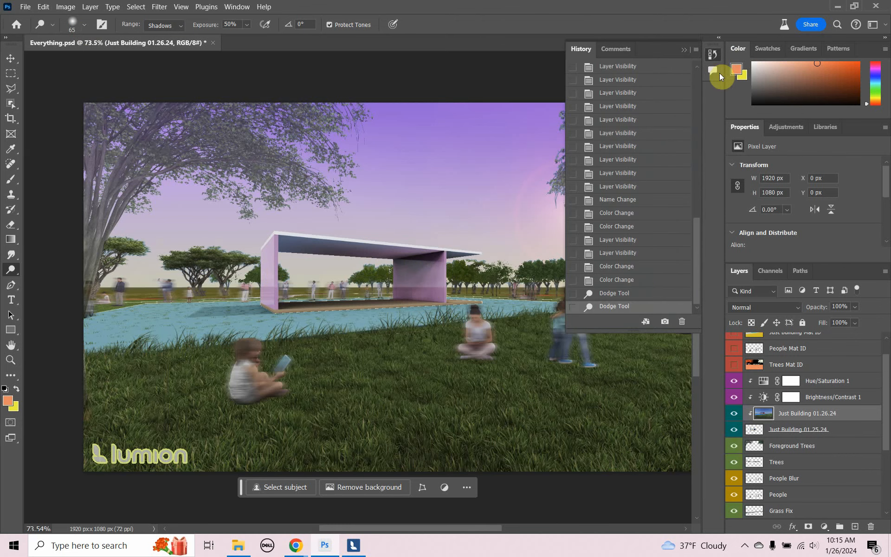
pyautogui.click(647, 280)
pyautogui.click(646, 307)
pyautogui.click(645, 281)
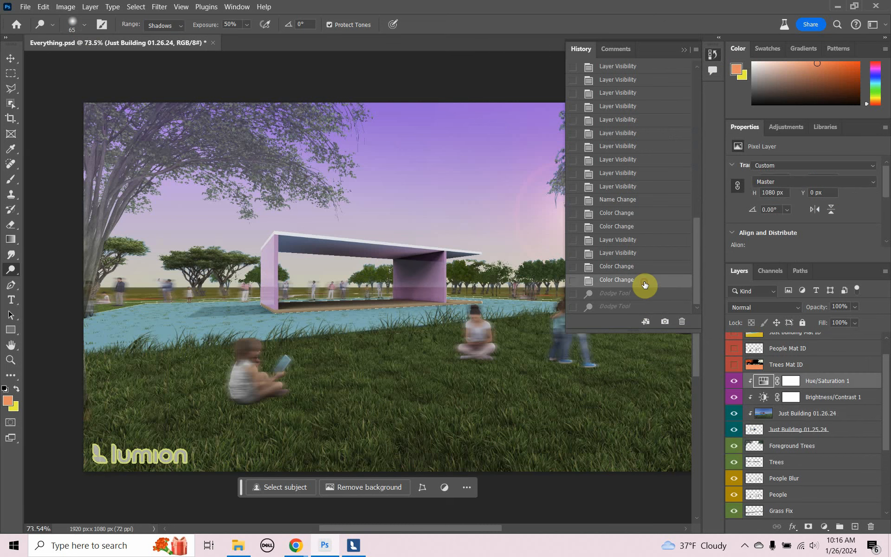
pyautogui.click(648, 307)
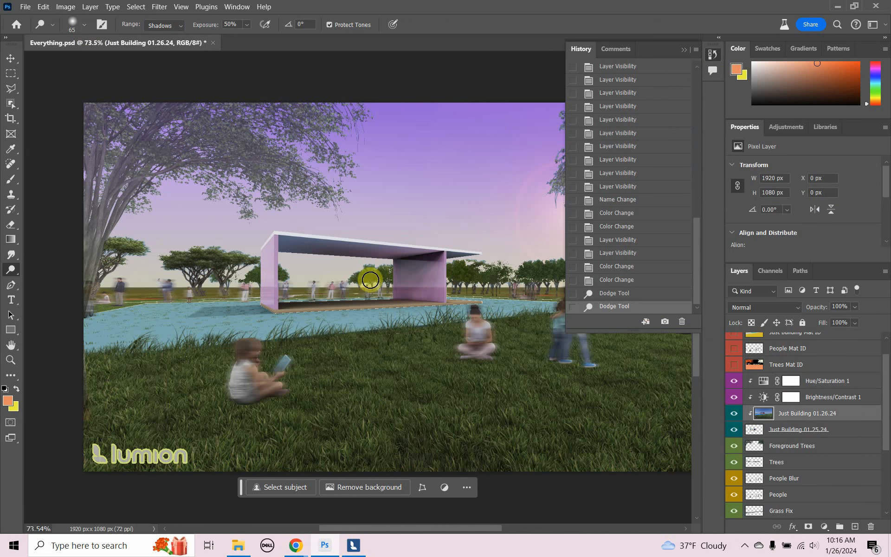
# - Darken the upper corner of the pavilion's left wall with the Burn tool, first in the Highlights range and again in Midtones
pyautogui.rightClick(12, 270)
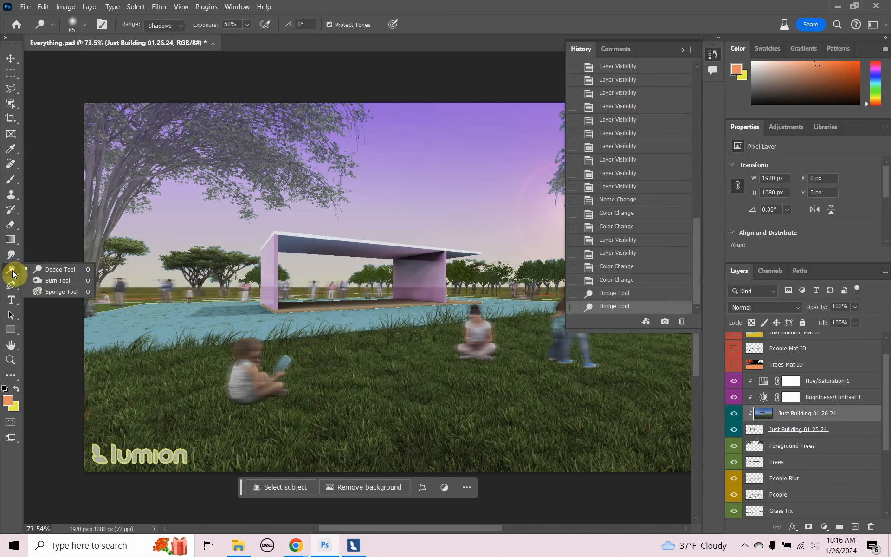
pyautogui.click(48, 282)
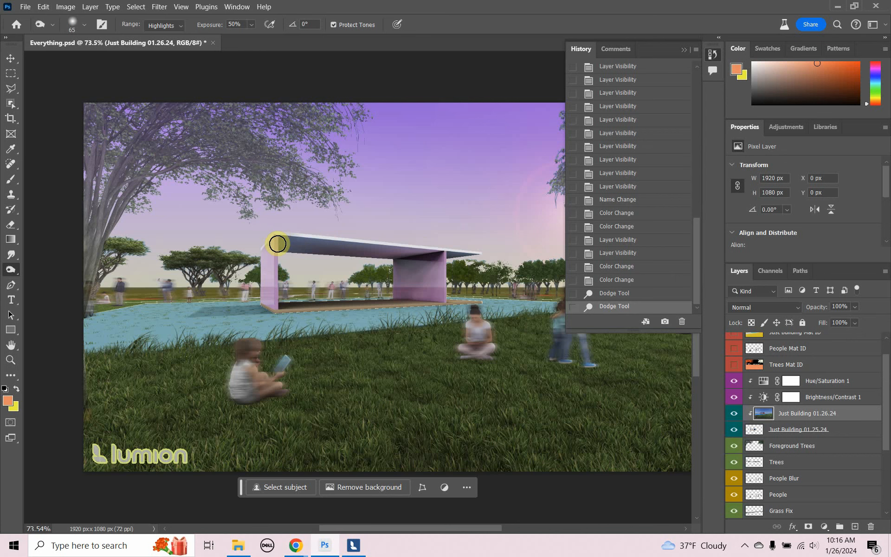
pyautogui.moveTo(277, 244)
pyautogui.mouseDown()
pyautogui.moveTo(269, 253)
pyautogui.moveTo(272, 236)
pyautogui.mouseUp()
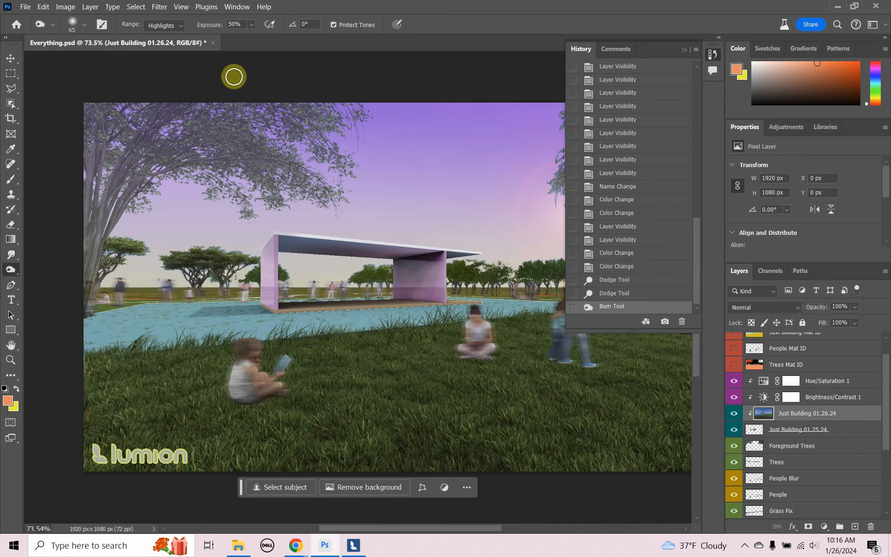
pyautogui.click(180, 26)
pyautogui.click(172, 46)
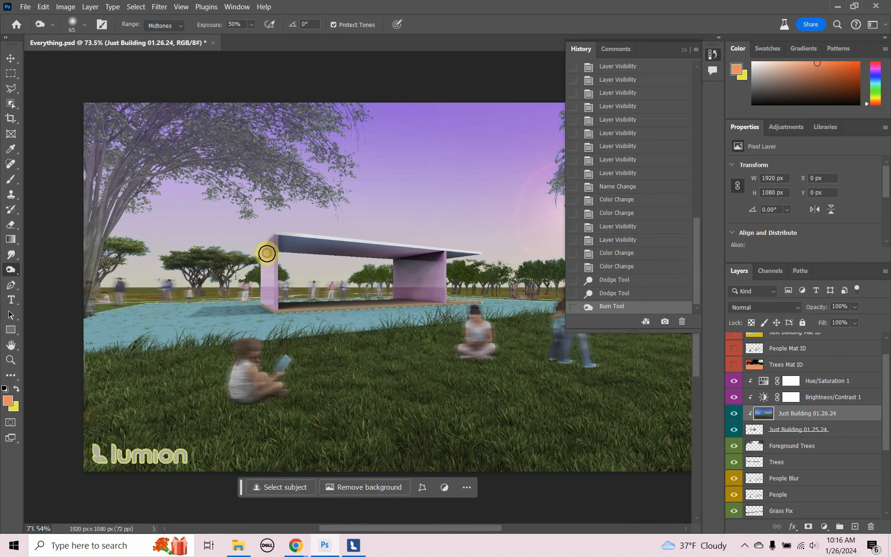
pyautogui.click(267, 253)
# - Burn the lower edges of the pavilion's left and right walls with the range set to Shadows
pyautogui.click(180, 26)
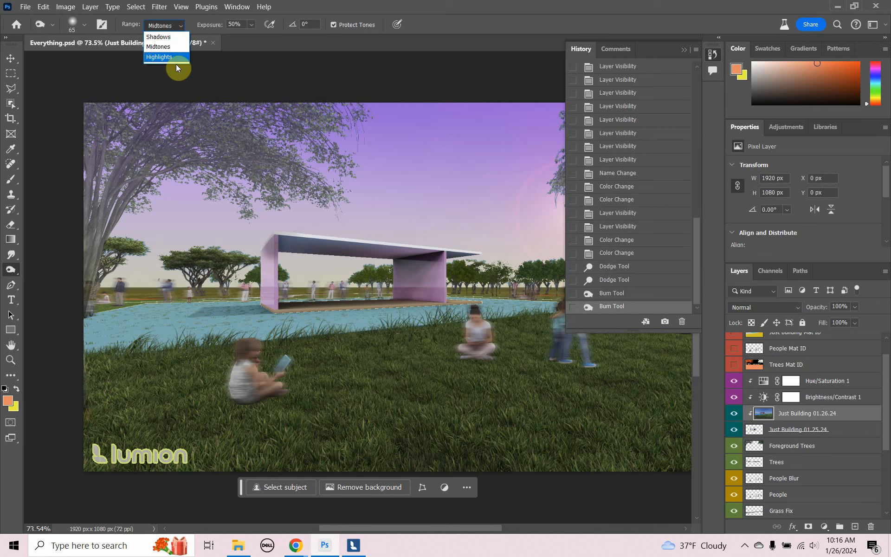
pyautogui.click(176, 38)
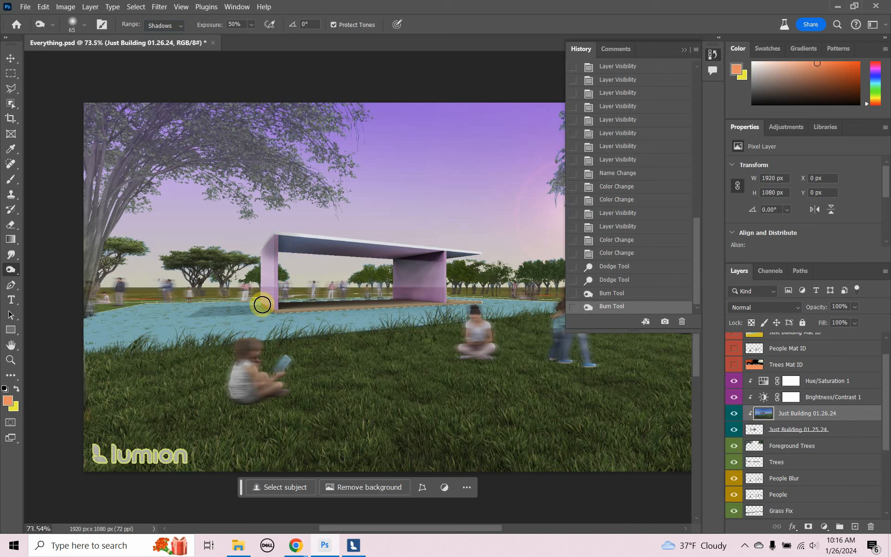
pyautogui.moveTo(261, 305); pyautogui.dragTo(272, 307)
pyautogui.moveTo(397, 297); pyautogui.dragTo(448, 300)
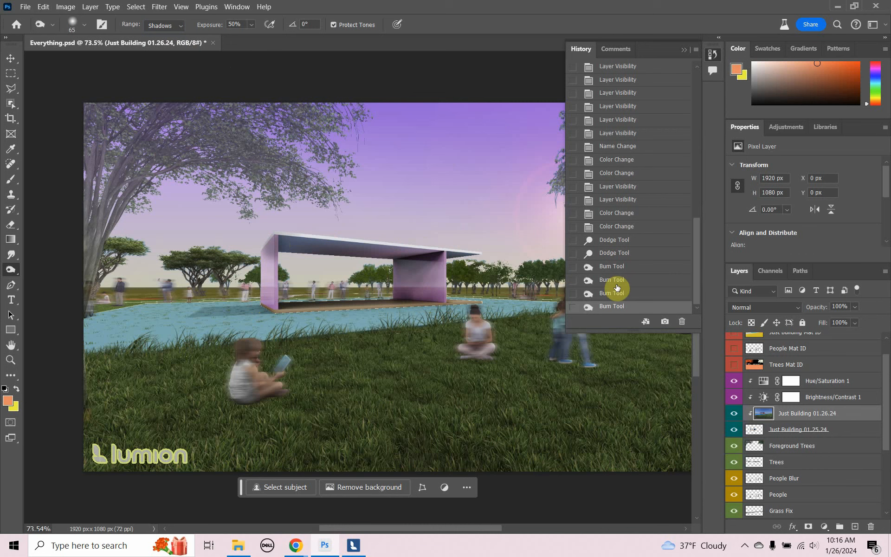
# - Compare the building before and after all dodge and burn strokes through the history states, ending on the latest Burn Tool state
pyautogui.click(648, 240)
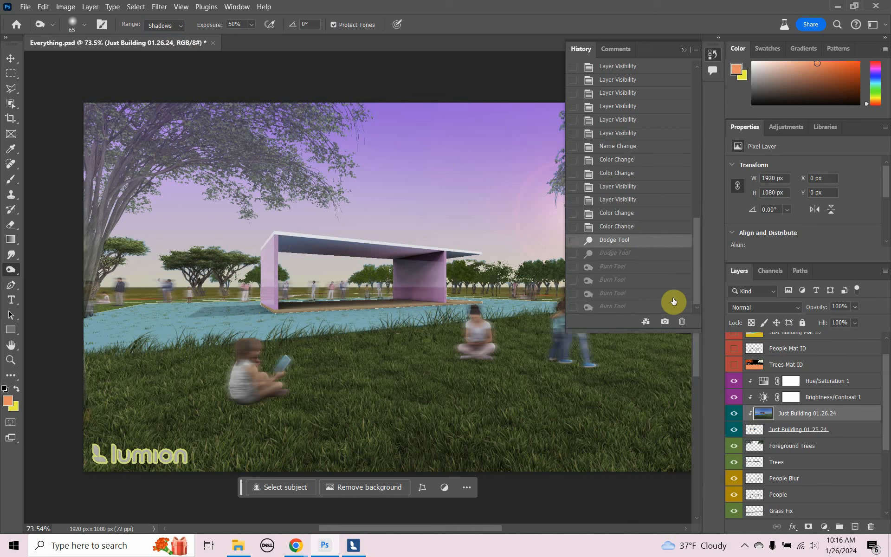
pyautogui.click(656, 227)
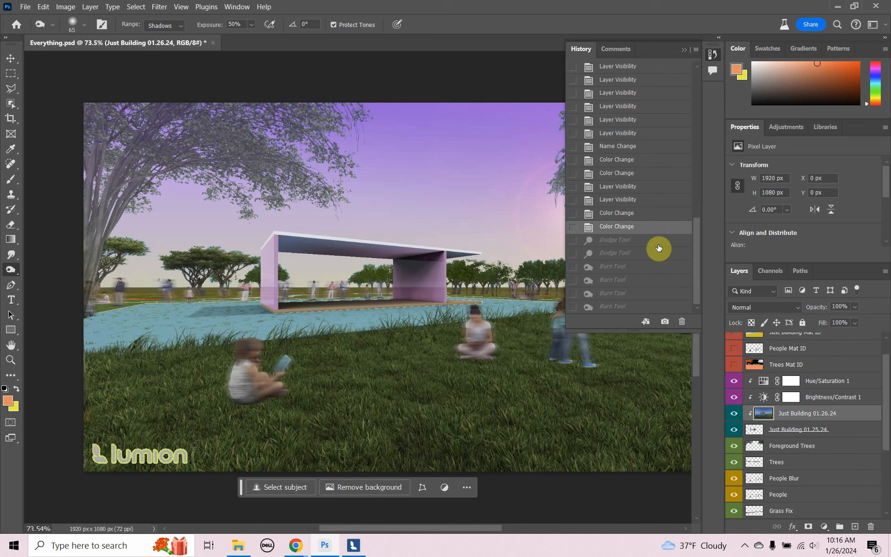
pyautogui.click(677, 309)
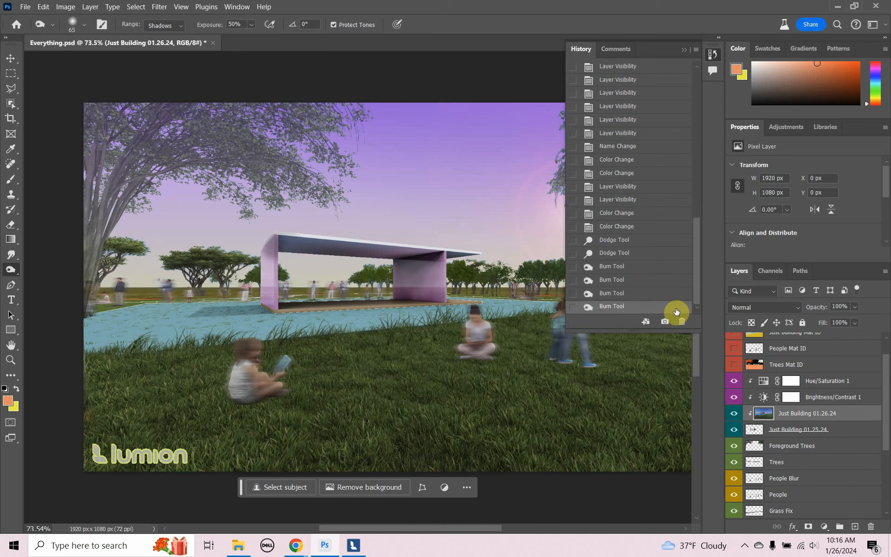
pyautogui.click(657, 228)
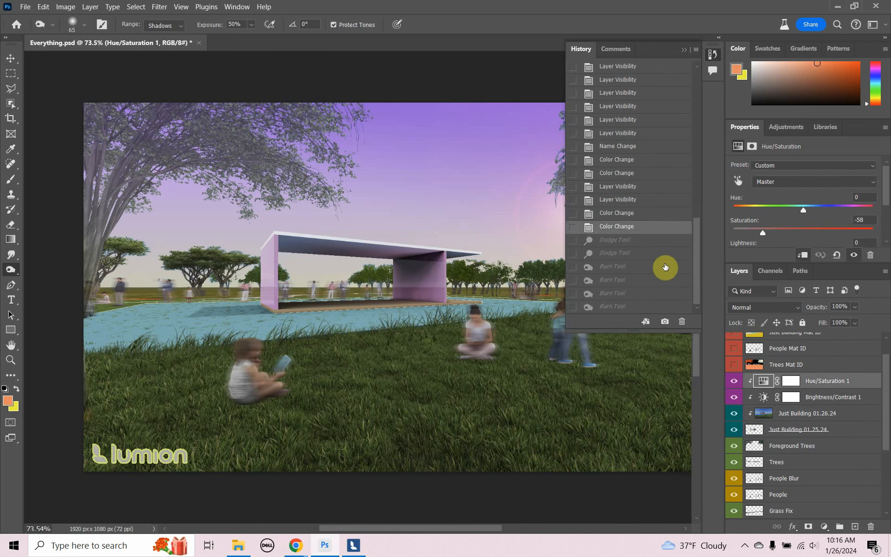
pyautogui.click(668, 308)
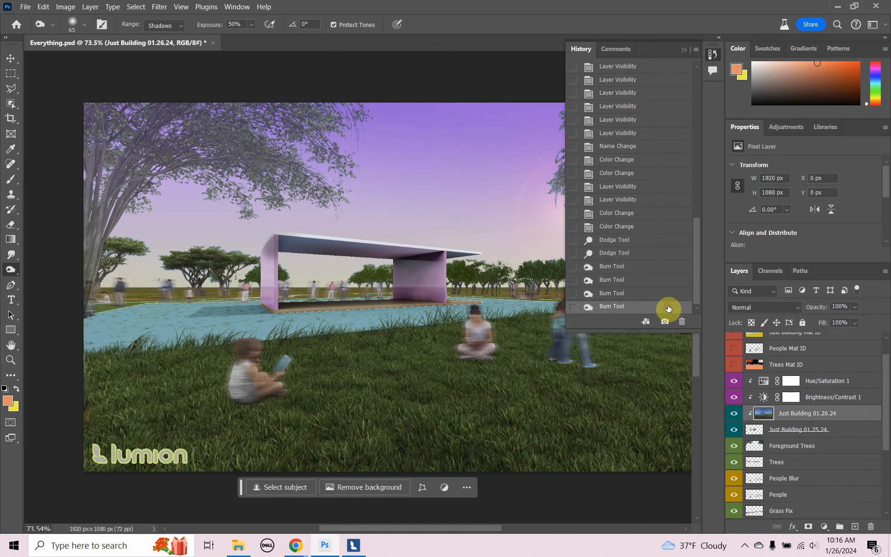
# - Darken the Foreground Grass layer with the Burn tool to ground the people and the bicycle, checking the layer's extent by its visibility
pyautogui.click(681, 49)
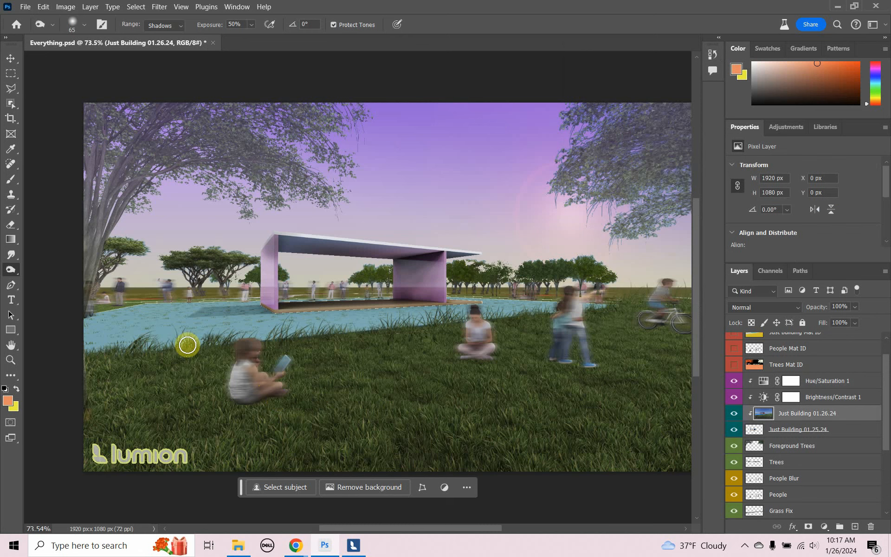
pyautogui.scroll(-4, 833, 457)
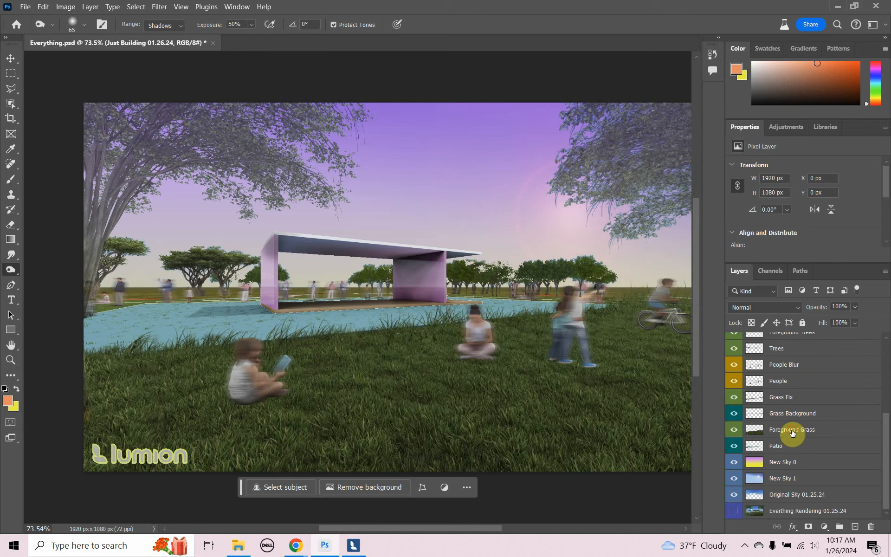
pyautogui.click(792, 433)
pyautogui.click(733, 431)
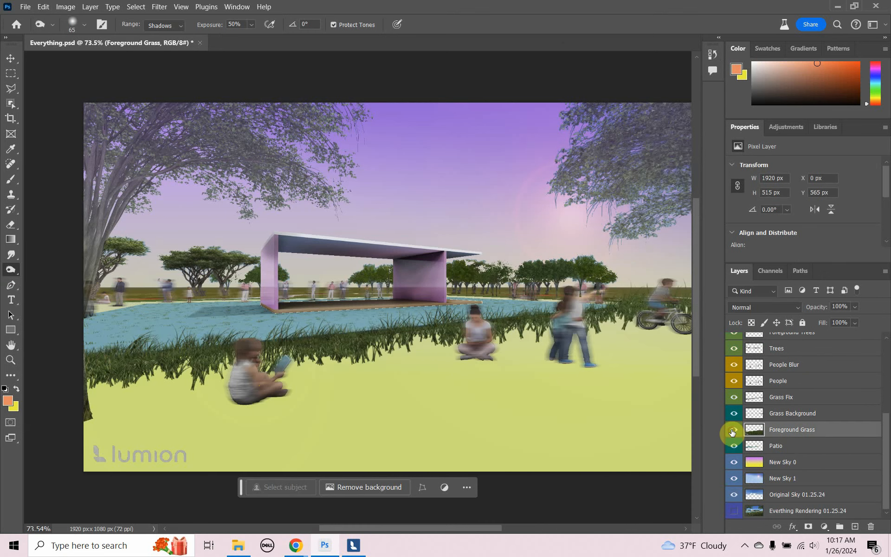
pyautogui.click(733, 431)
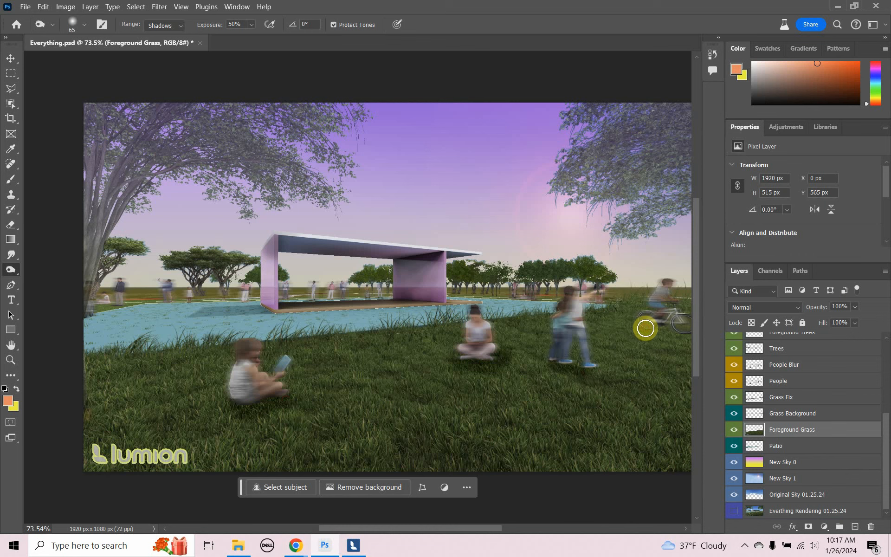
pyautogui.moveTo(645, 328)
pyautogui.mouseDown()
pyautogui.moveTo(680, 330)
pyautogui.moveTo(652, 339)
pyautogui.mouseUp()
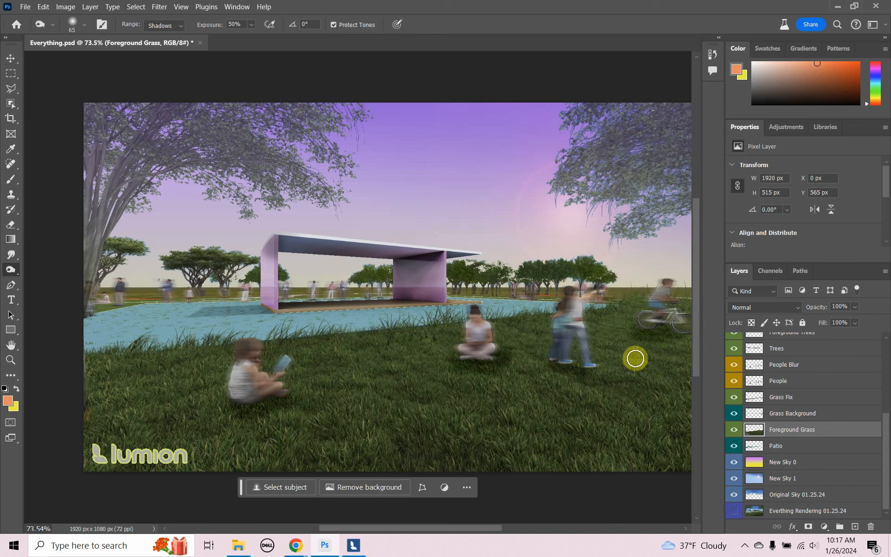
# - Crop the lower strip of grass off the canvas to make it 1920 x 990 px and save the document
pyautogui.click(42, 7)
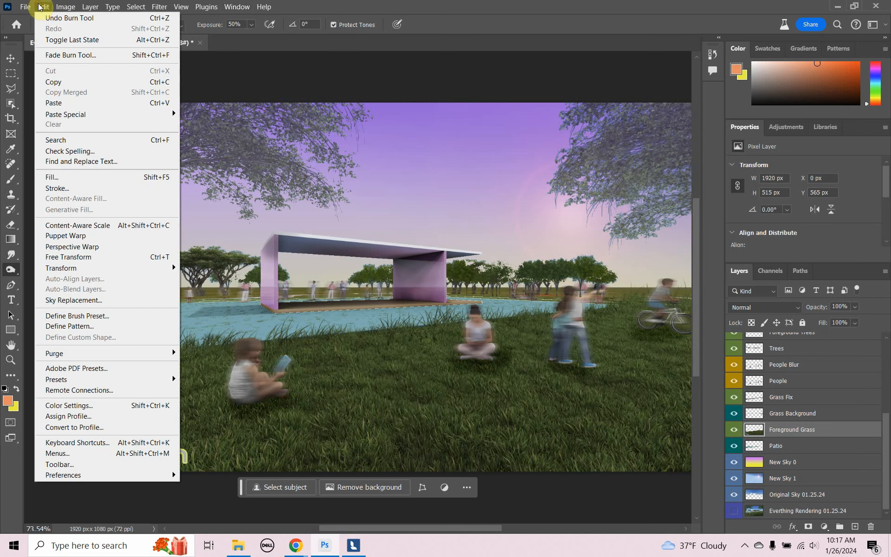
pyautogui.click(8, 123)
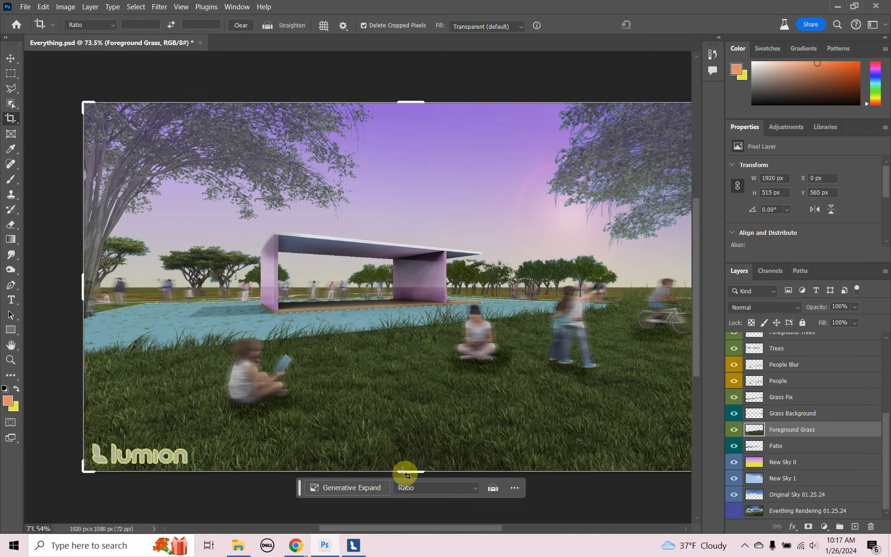
pyautogui.moveTo(406, 472); pyautogui.dragTo(405, 458)
pyautogui.press('Return')
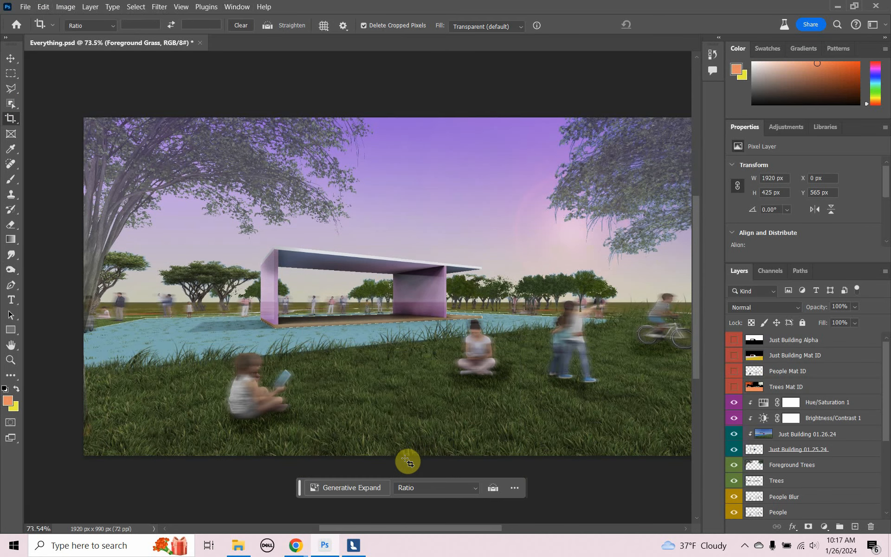
pyautogui.moveTo(464, 376); pyautogui.dragTo(413, 380)
pyautogui.hotkey('ctrl', 's')
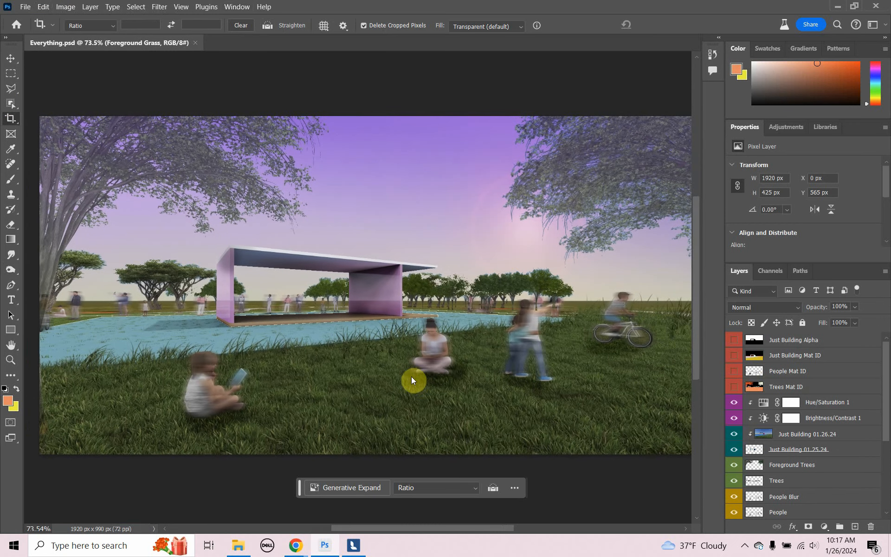
# - Hide the composition's image layers, from the sky layers up through the grass, people, trees and building
pyautogui.moveTo(884, 367); pyautogui.dragTo(888, 453)
pyautogui.moveTo(735, 497); pyautogui.dragTo(733, 358)
pyautogui.moveTo(886, 428); pyautogui.dragTo(888, 371)
pyautogui.moveTo(736, 465)
pyautogui.mouseDown()
pyautogui.moveTo(734, 434)
pyautogui.moveTo(724, 455)
pyautogui.mouseUp()
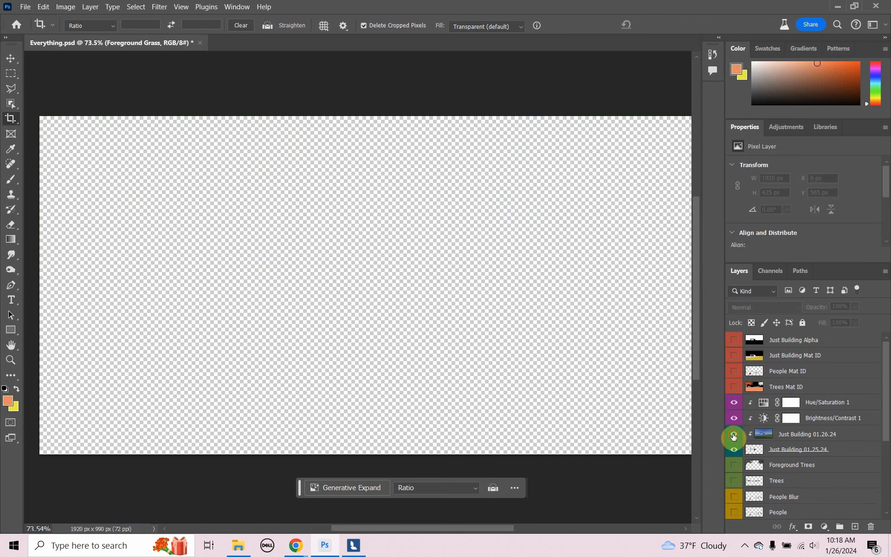
# - Show the two building layers and compare the pavilion with and without the clipped Just Building 01.26.24 layer
pyautogui.click(733, 437)
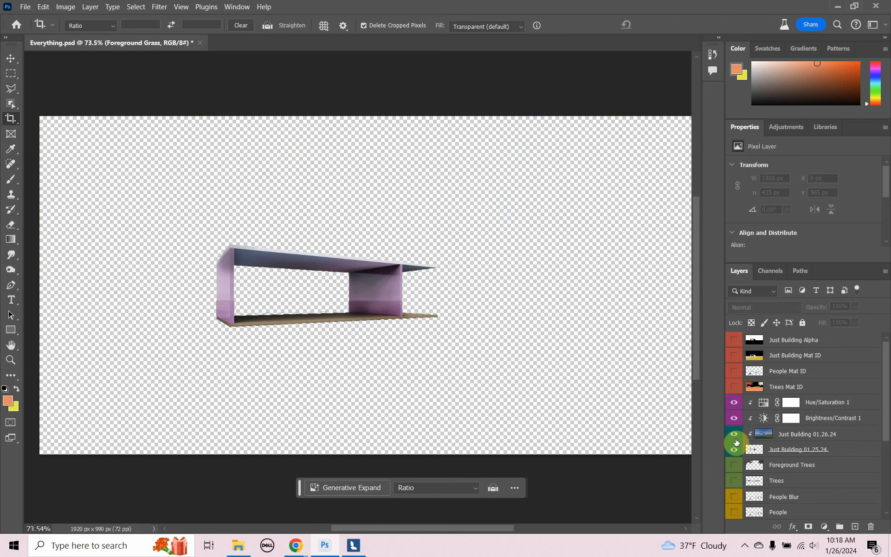
pyautogui.click(734, 436)
pyautogui.click(734, 450)
pyautogui.click(734, 449)
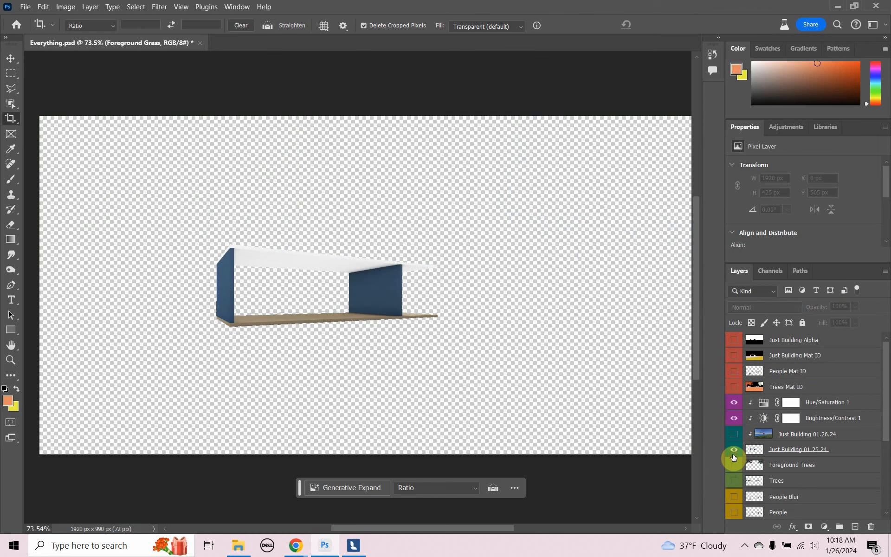
pyautogui.click(734, 434)
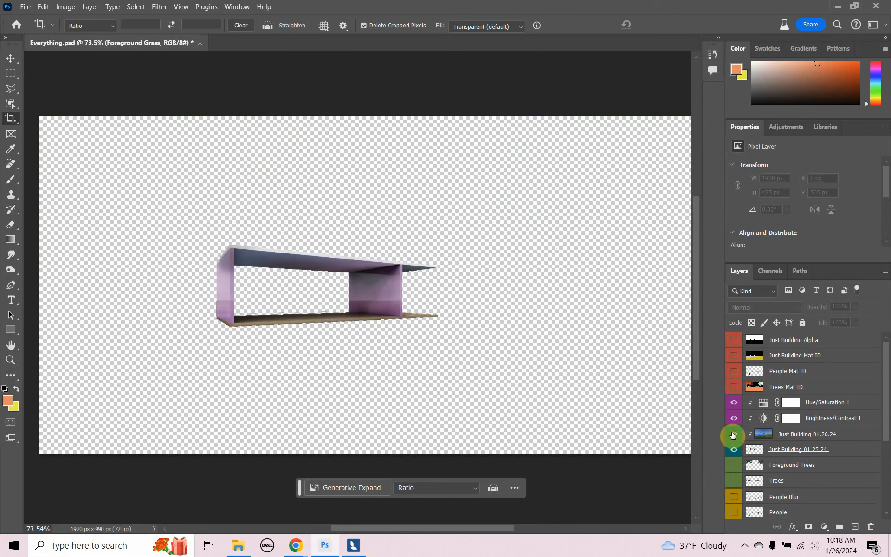
# - Show the Foreground Trees, Trees, People Blur and People layers one by one
pyautogui.click(733, 465)
pyautogui.click(734, 481)
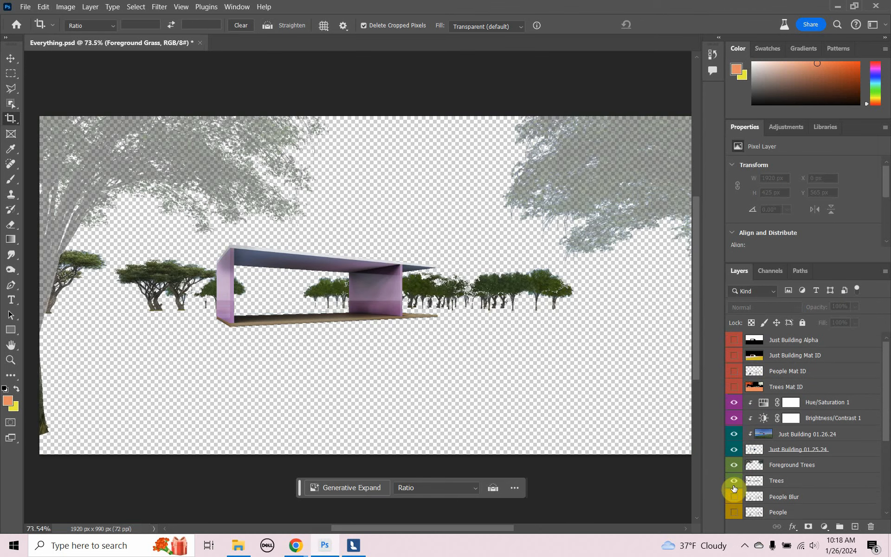
pyautogui.click(734, 497)
pyautogui.moveTo(885, 408); pyautogui.dragTo(887, 468)
pyautogui.click(734, 387)
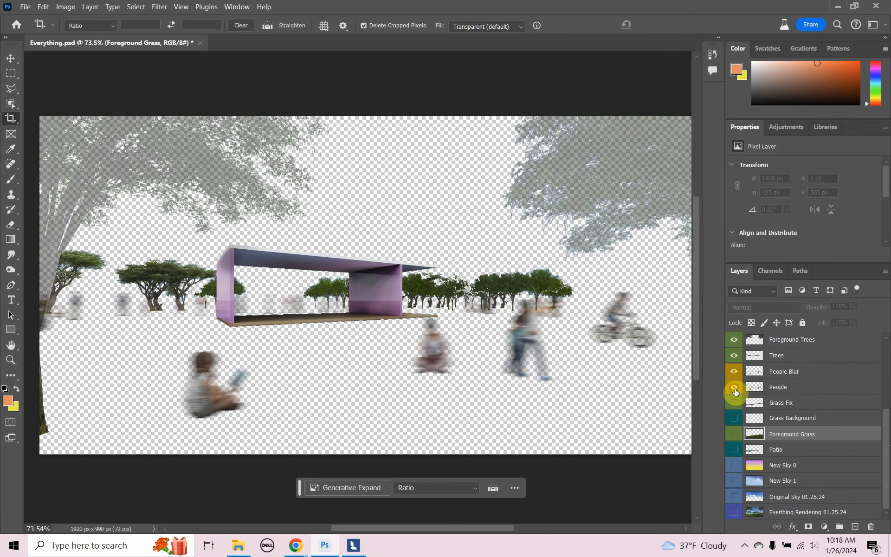
# - Show the Grass Fix, Grass Background, Foreground Grass, Patio and three sky layers again to rebuild the full composition
pyautogui.click(734, 403)
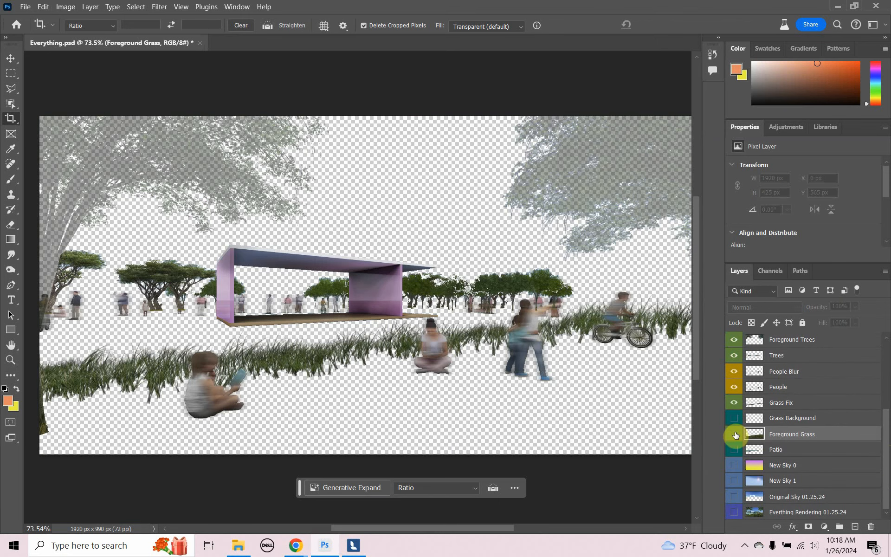
pyautogui.click(734, 418)
pyautogui.click(735, 434)
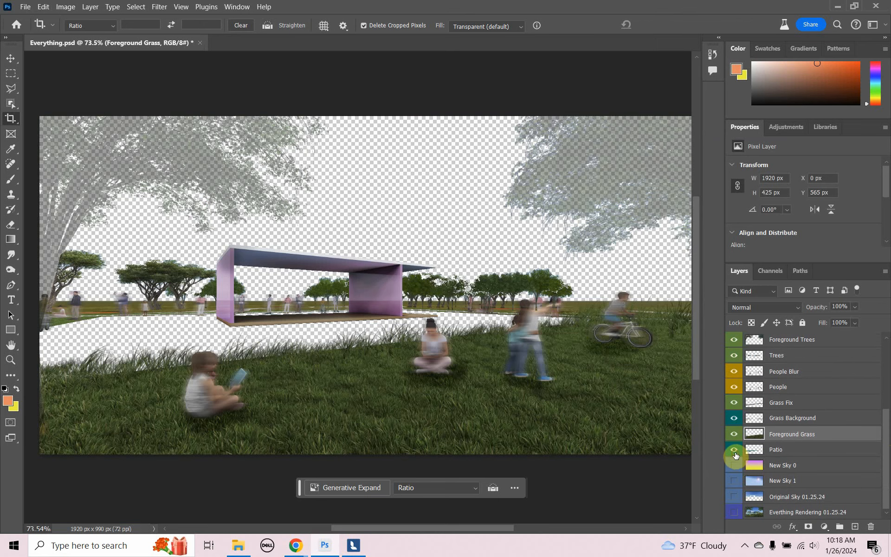
pyautogui.click(734, 449)
pyautogui.click(734, 465)
pyautogui.click(736, 483)
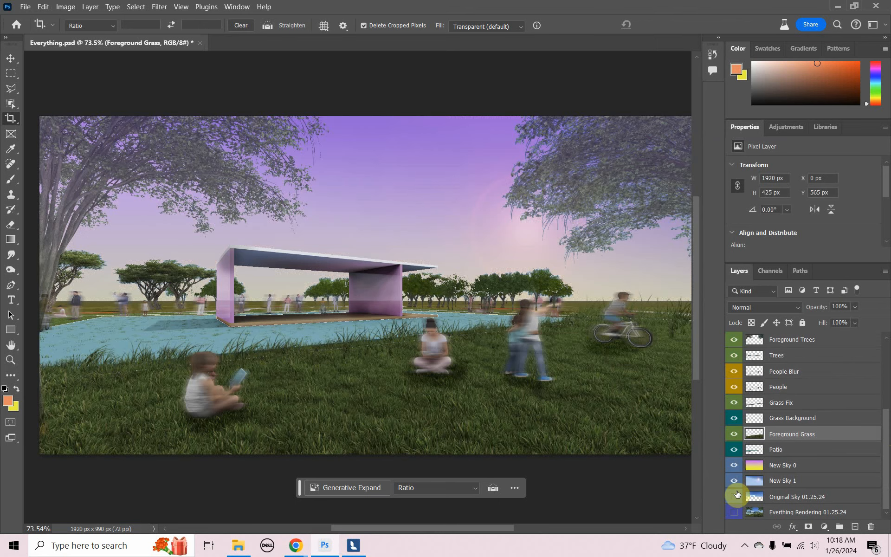
pyautogui.click(736, 496)
pyautogui.scroll(5, 884, 422)
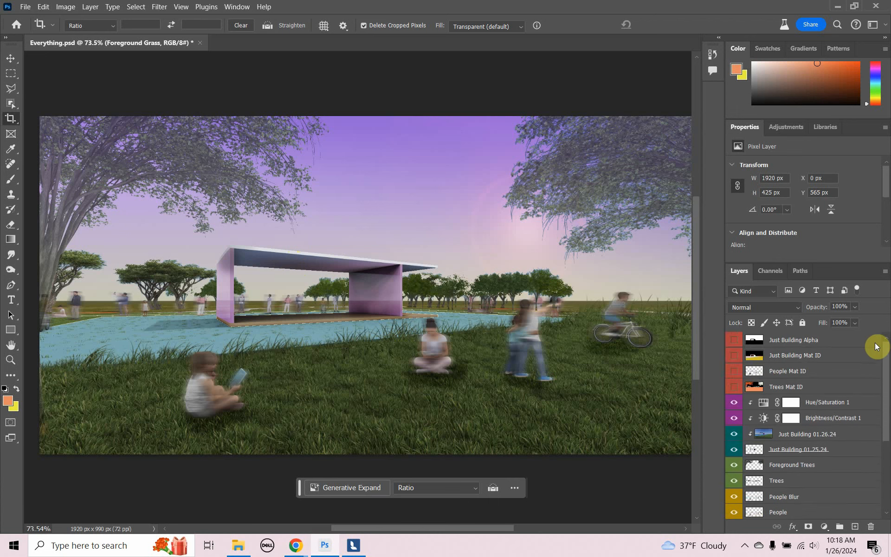
pyautogui.moveTo(877, 347); pyautogui.dragTo(886, 373)
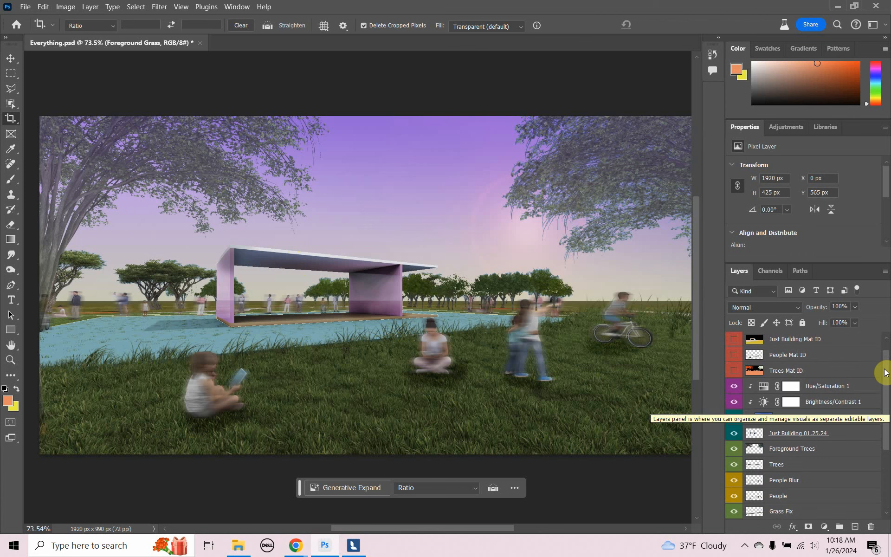